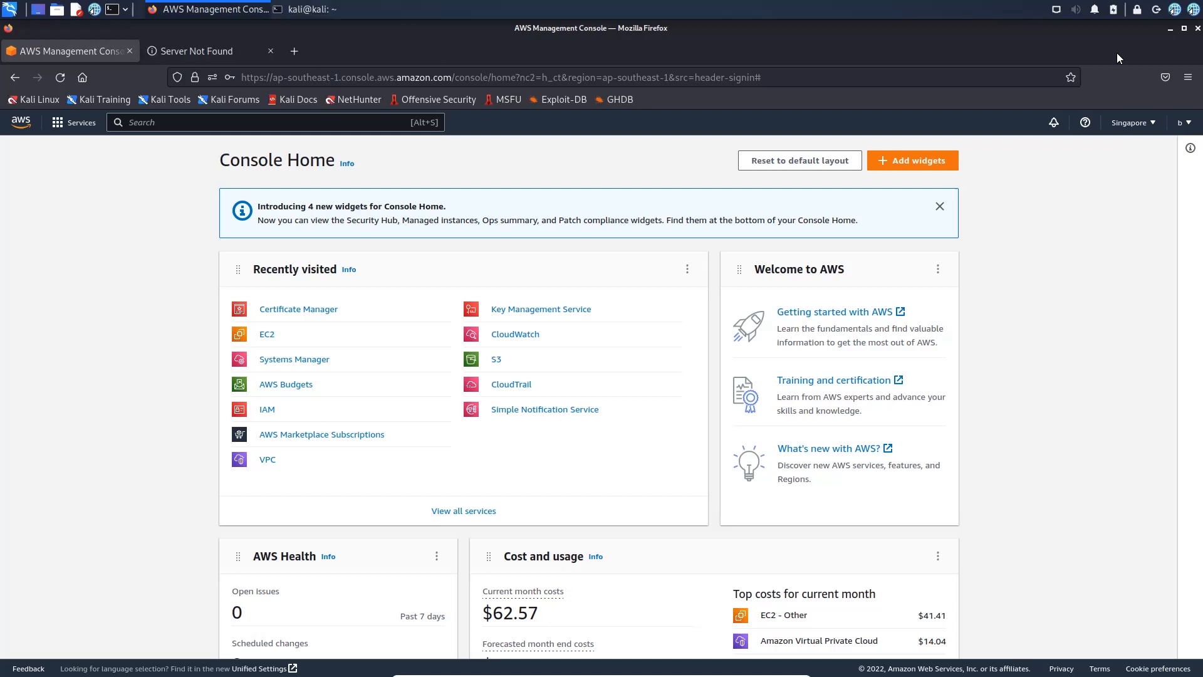
Step: Open the running EC2 instances, start launching a new instance and name it Demo
click(268, 336)
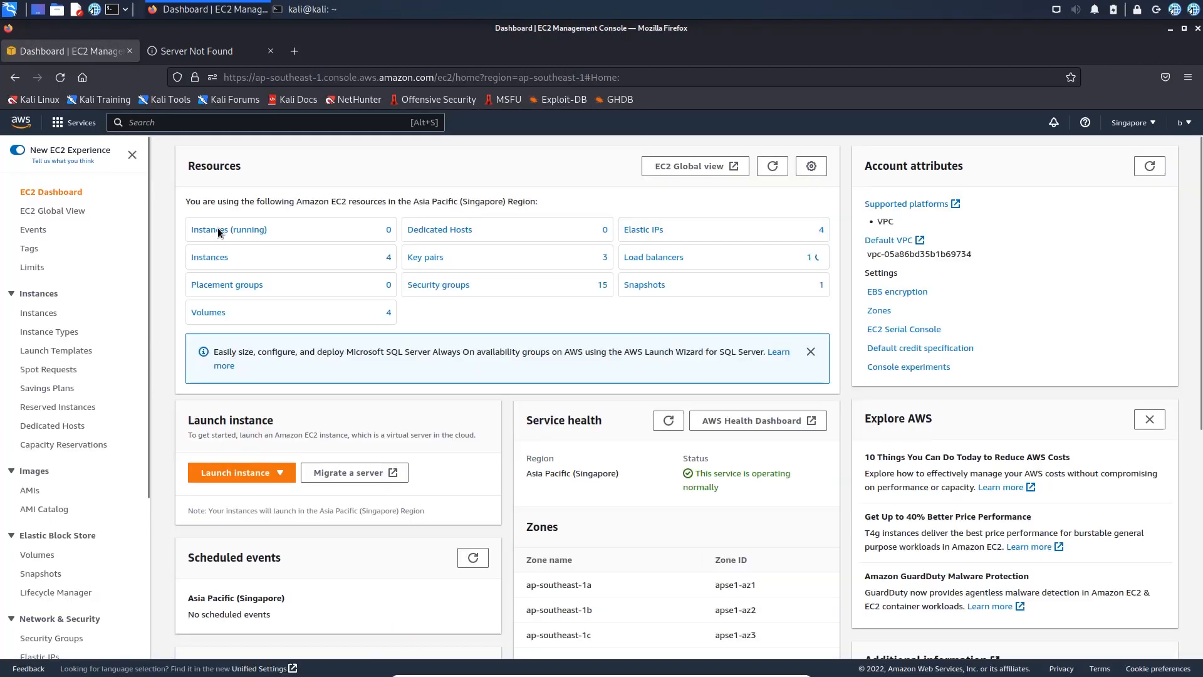
click(227, 232)
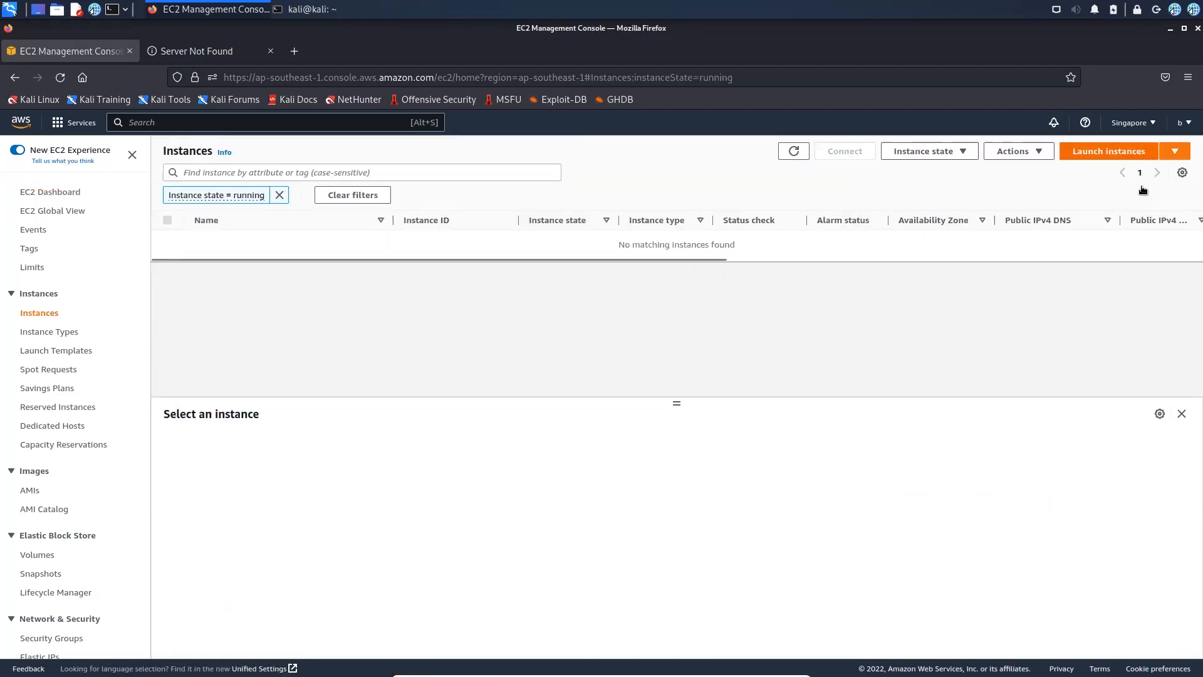
click(1123, 152)
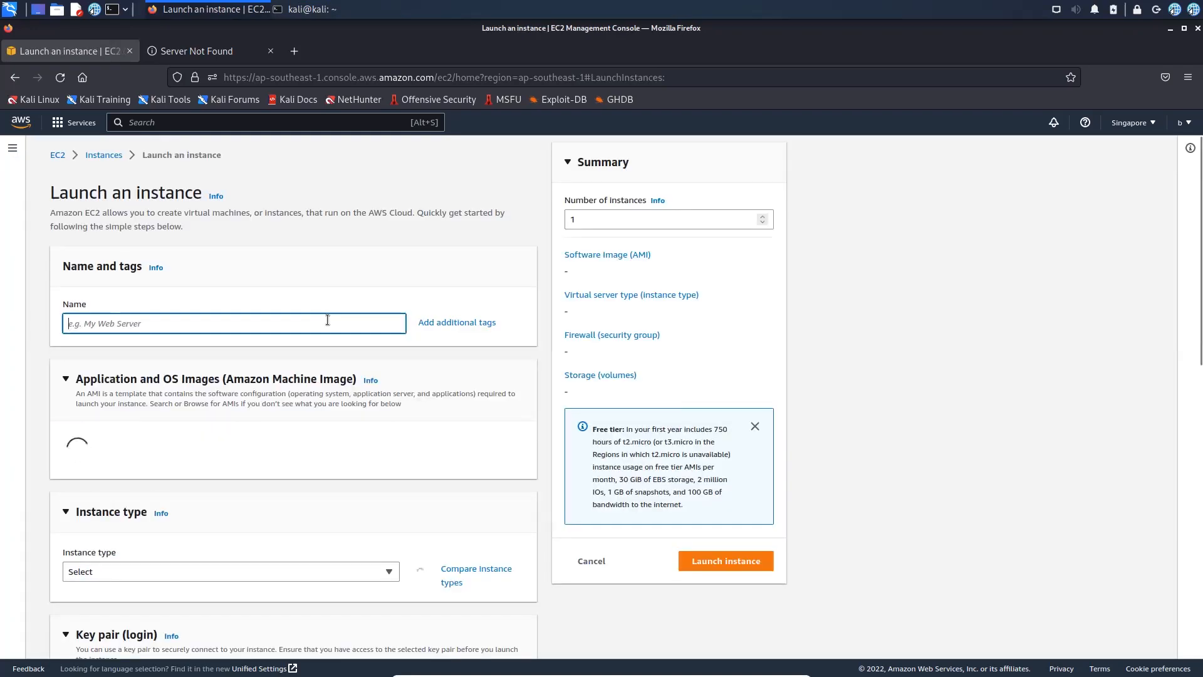
text(D)
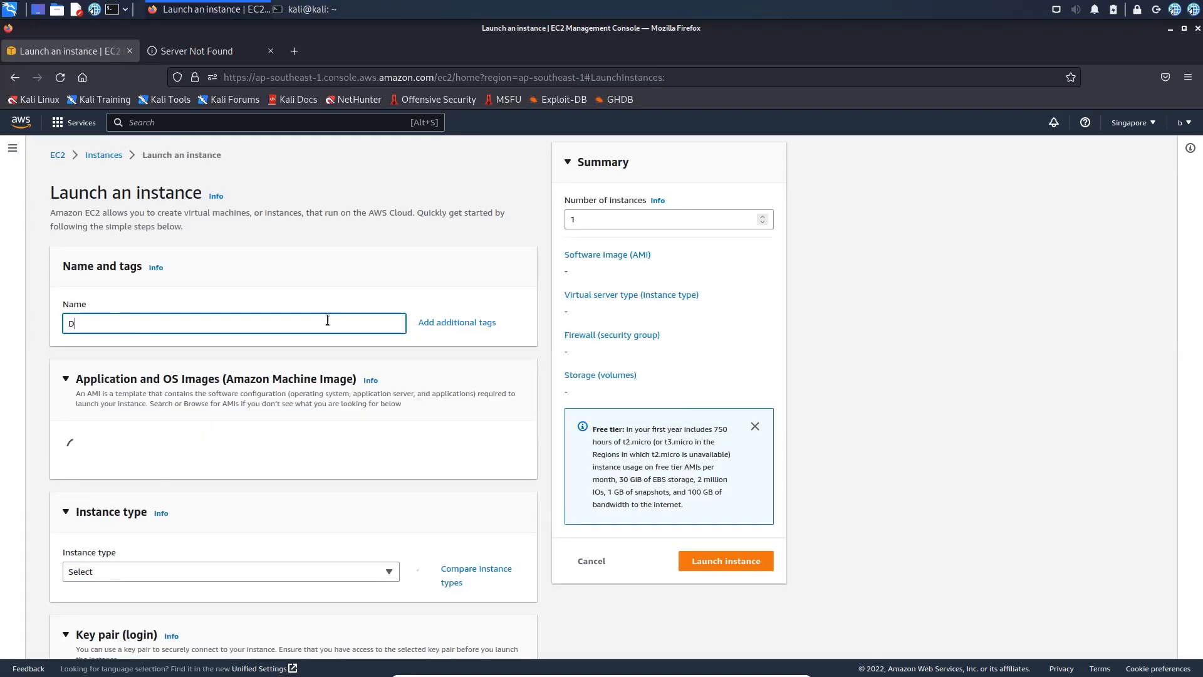
text(emo)
Step: Switch the instance type to t2.small and back to t2.micro
scroll(209, 426, down, 3)
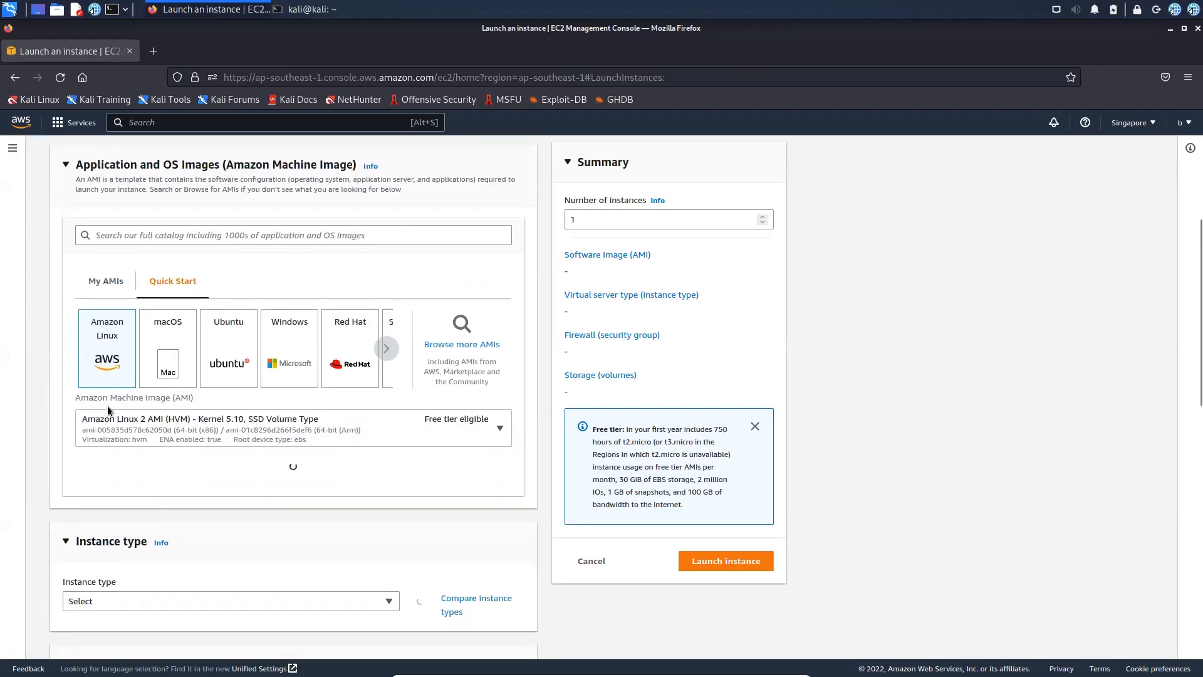
scroll(327, 398, down, 1)
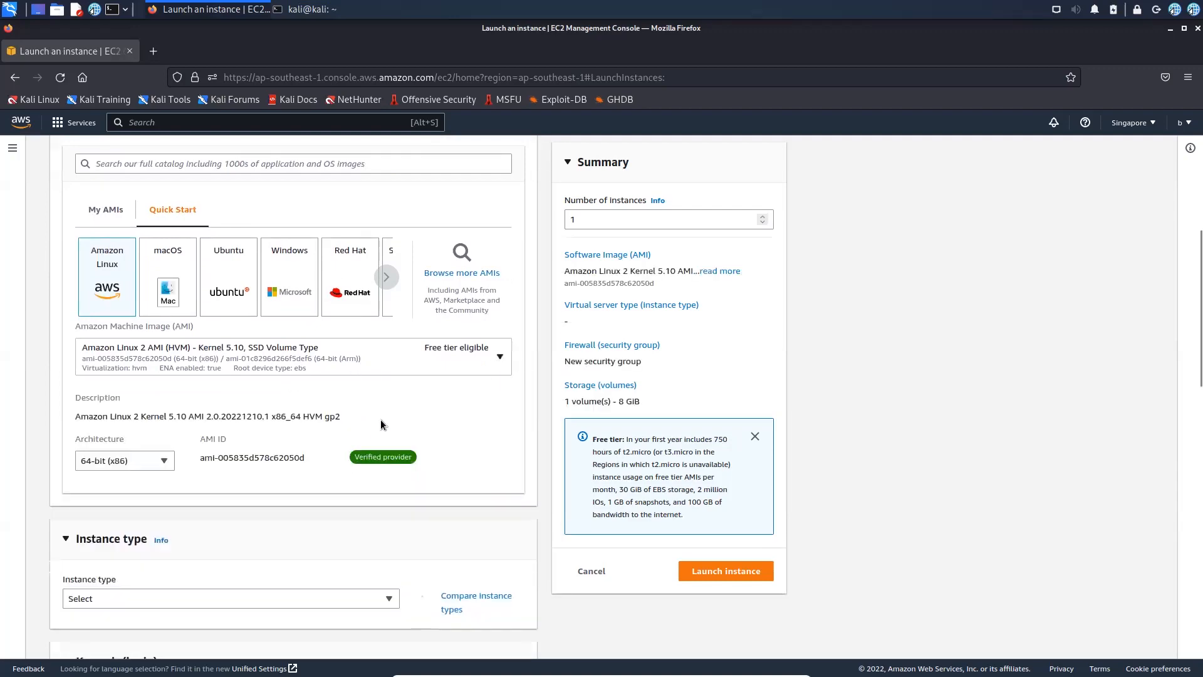
scroll(383, 415, down, 1)
scroll(279, 453, down, 2)
click(276, 458)
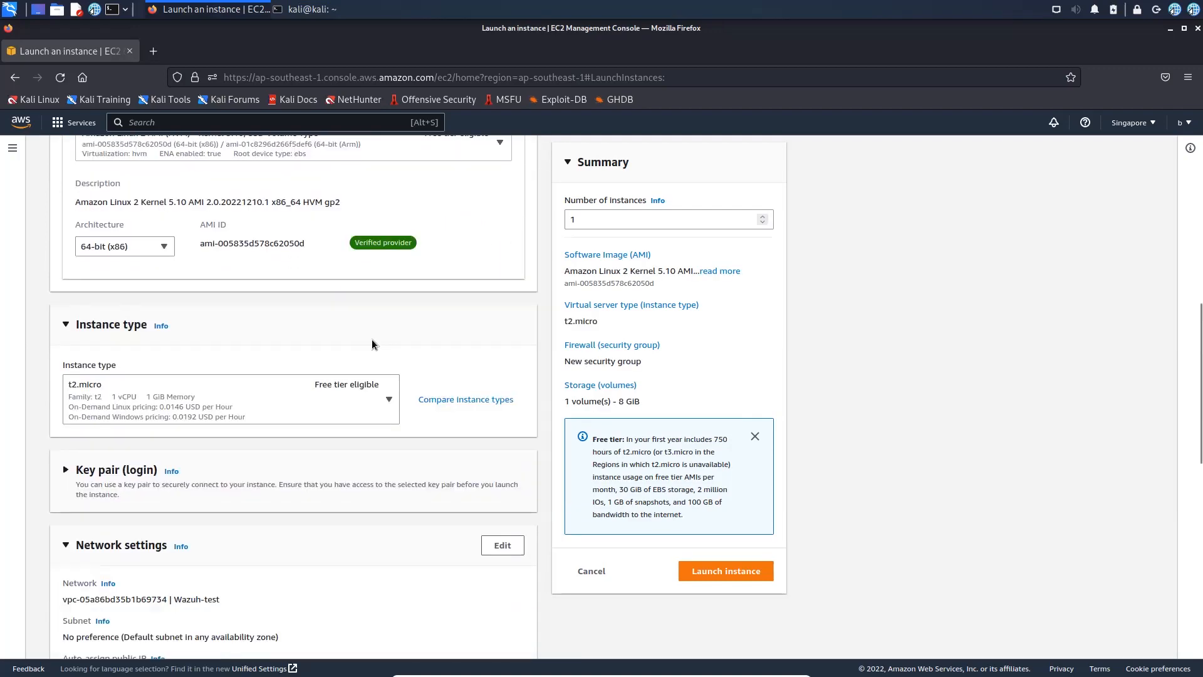
click(387, 389)
scroll(399, 347, up, 3)
scroll(495, 387, down, 1)
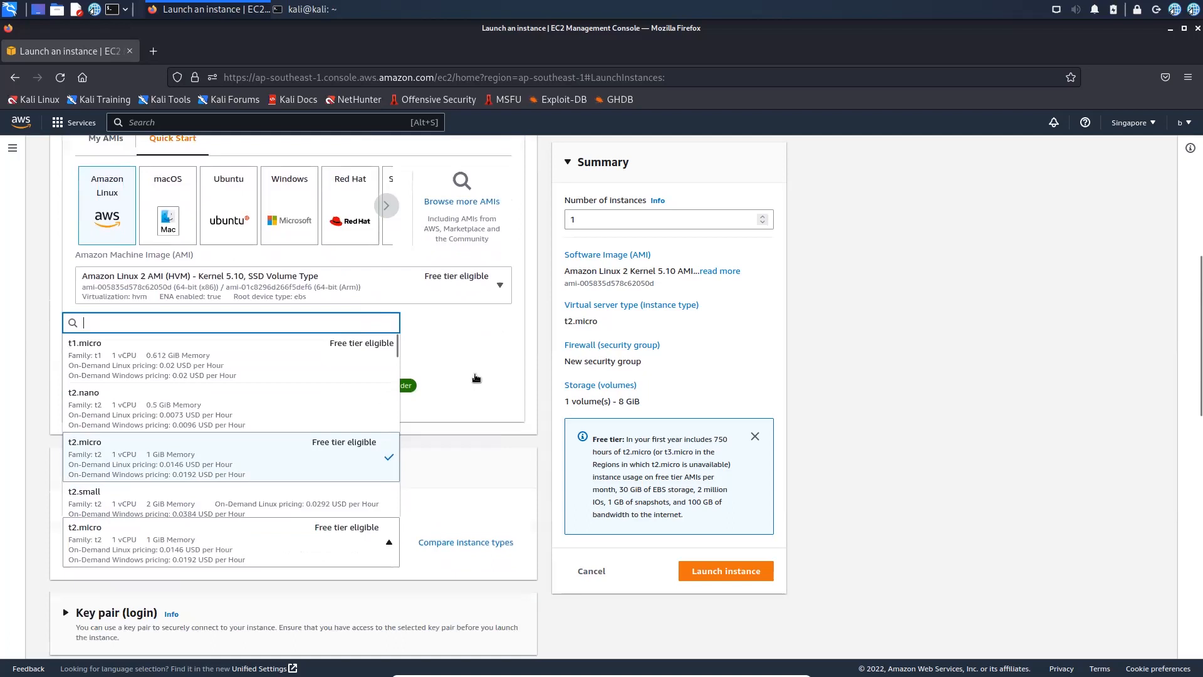
click(100, 495)
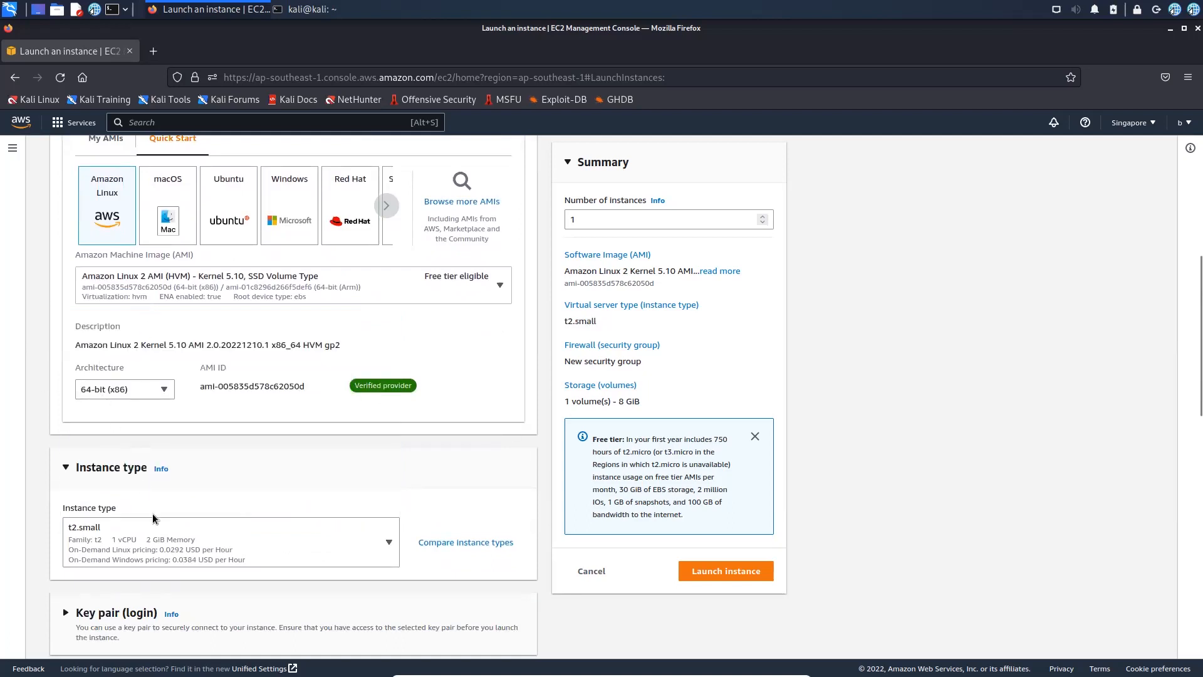
click(267, 549)
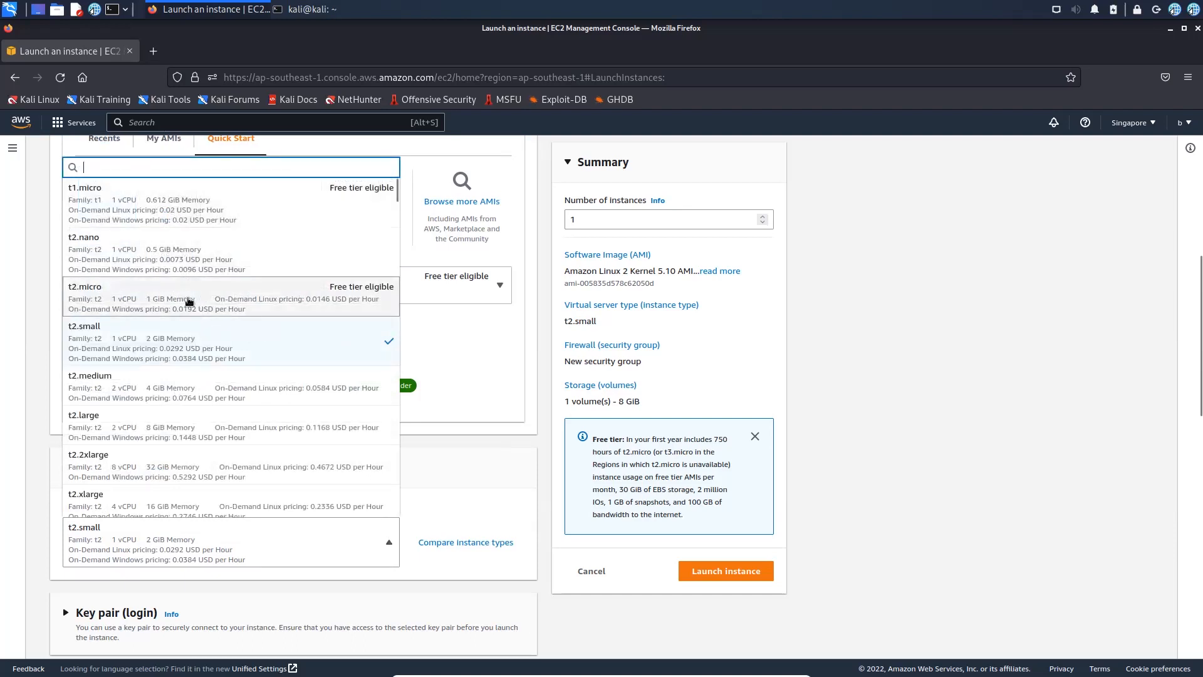
click(202, 313)
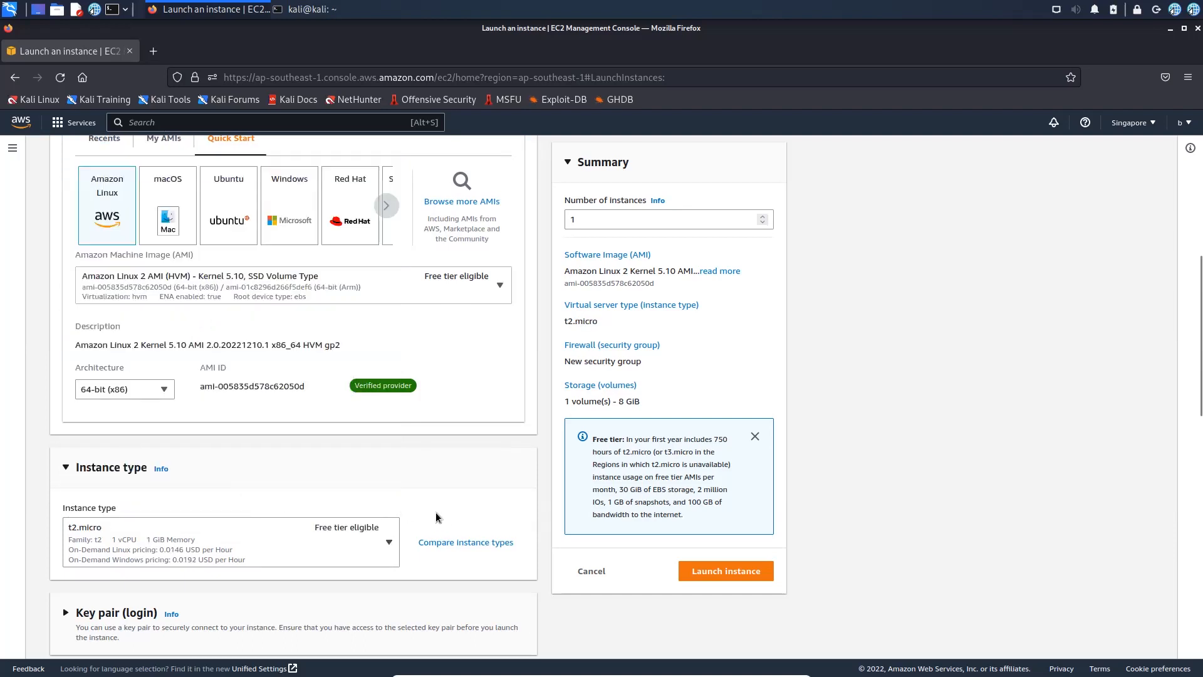
Step: Expand the key pair settings and select the existing key pair listed after Demo-test for login
scroll(437, 511, down, 3)
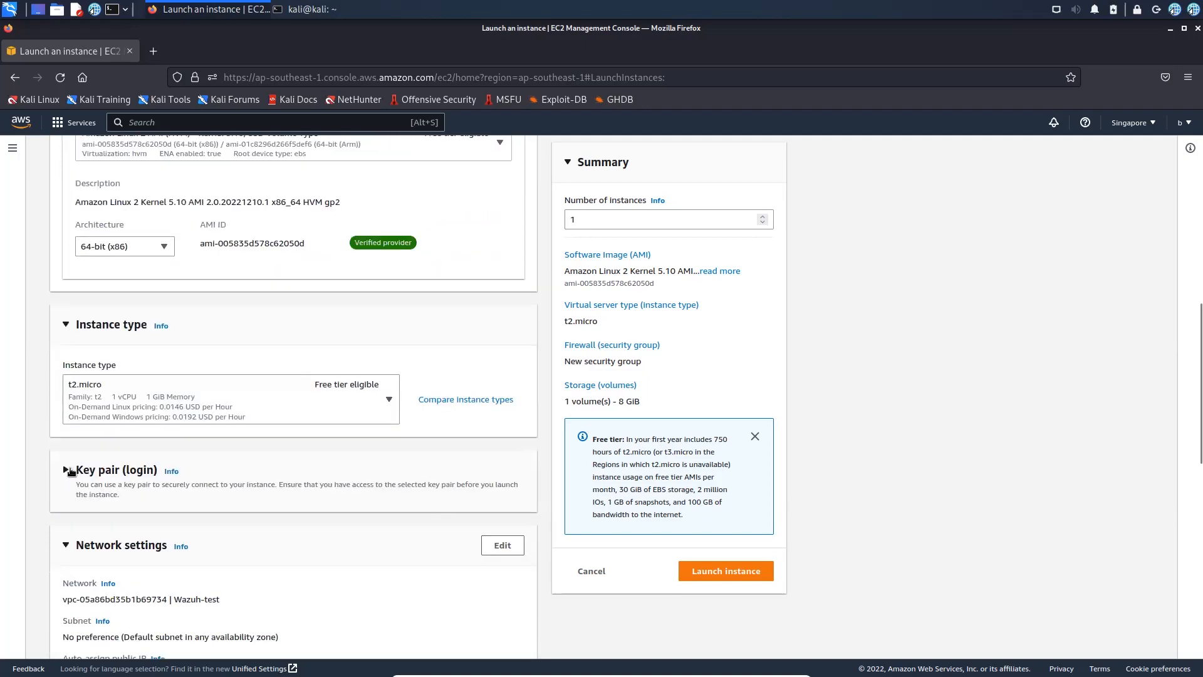
scroll(246, 499, down, 1)
click(245, 500)
scroll(157, 467, down, 3)
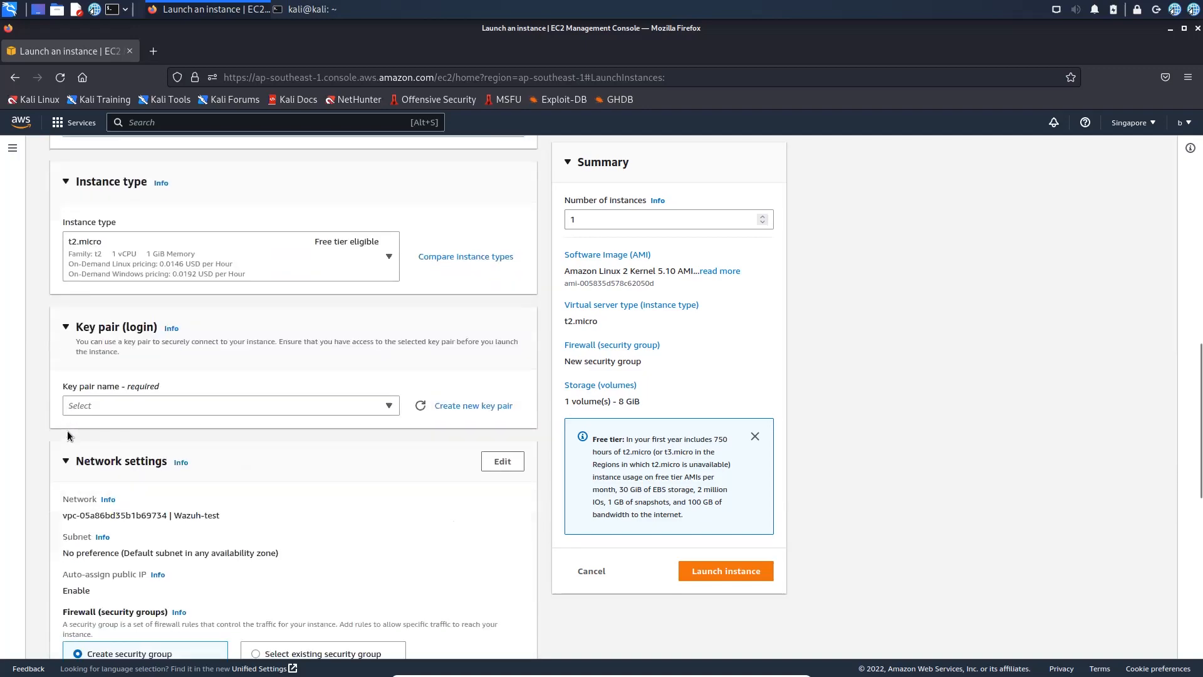
click(131, 412)
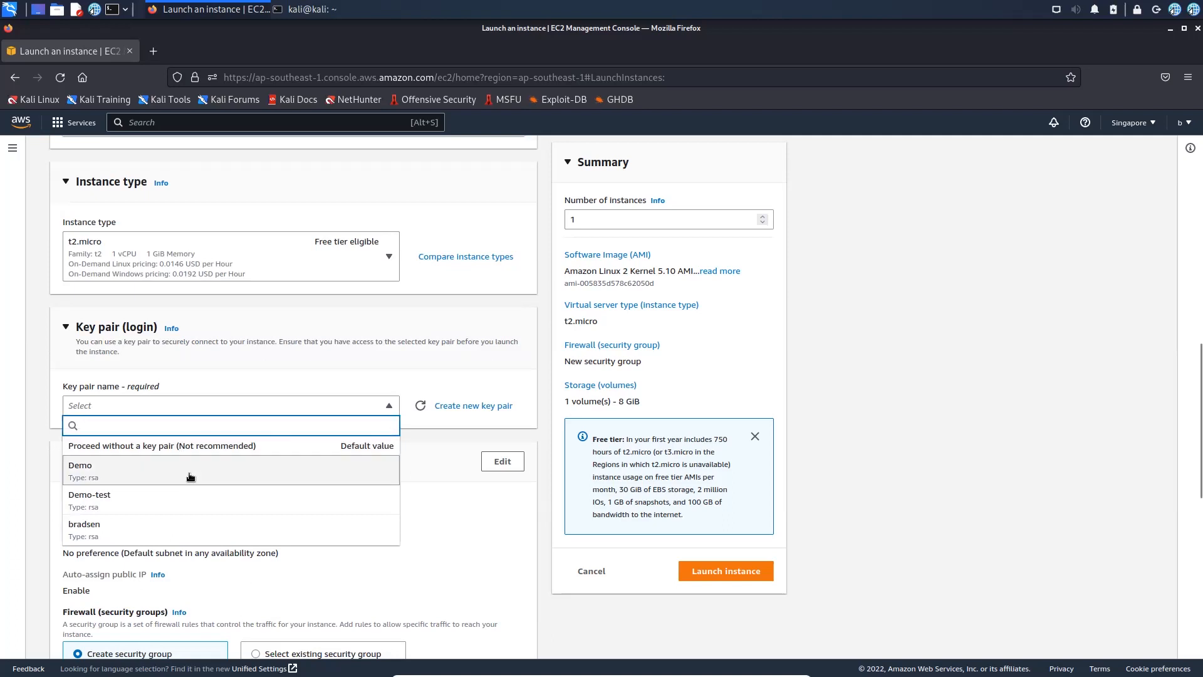
click(226, 467)
click(260, 412)
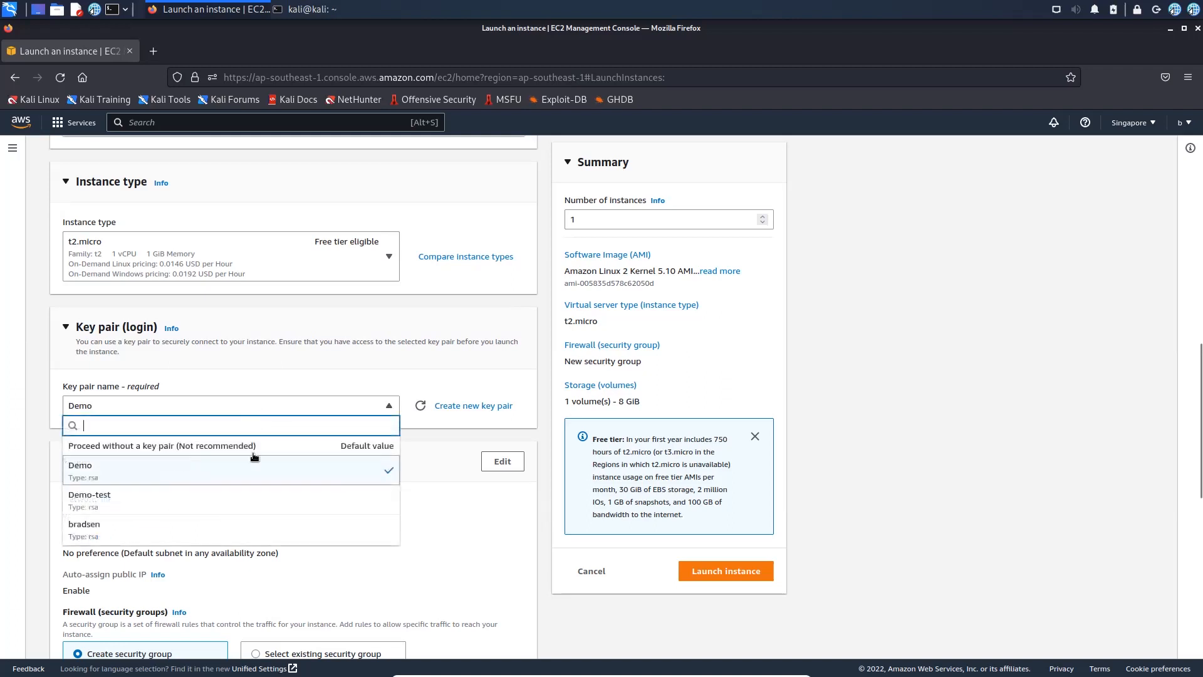
click(310, 515)
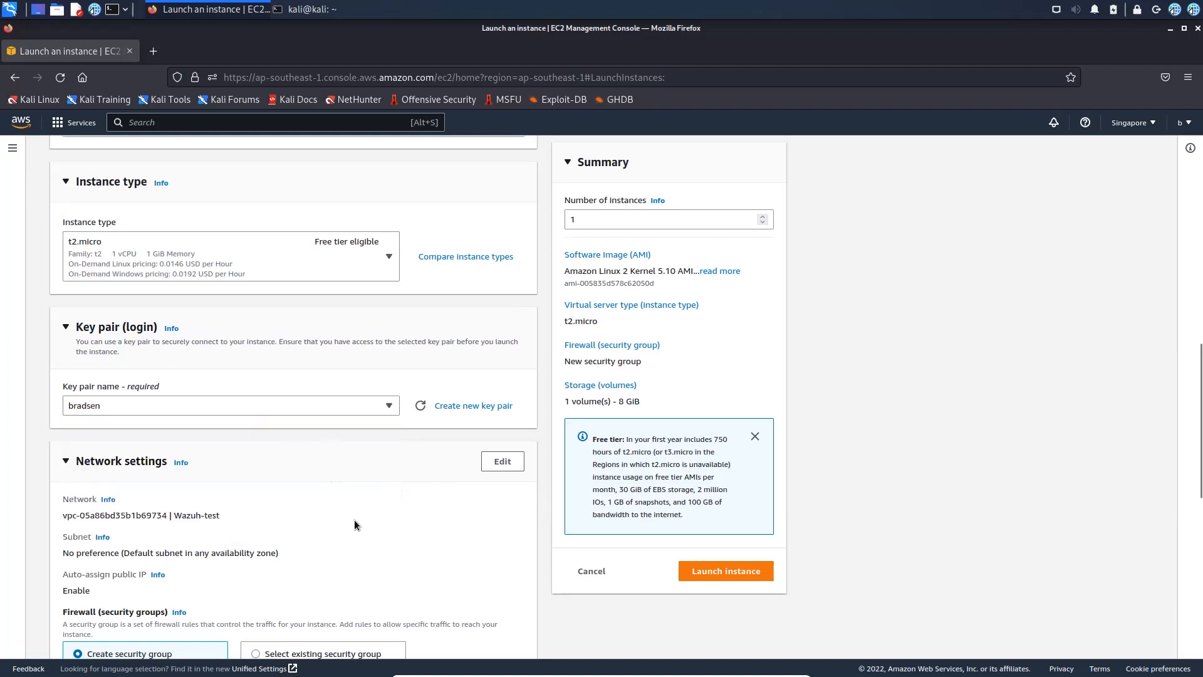
Step: Review the network, security group and storage settings, and launch the instance
scroll(354, 524, down, 3)
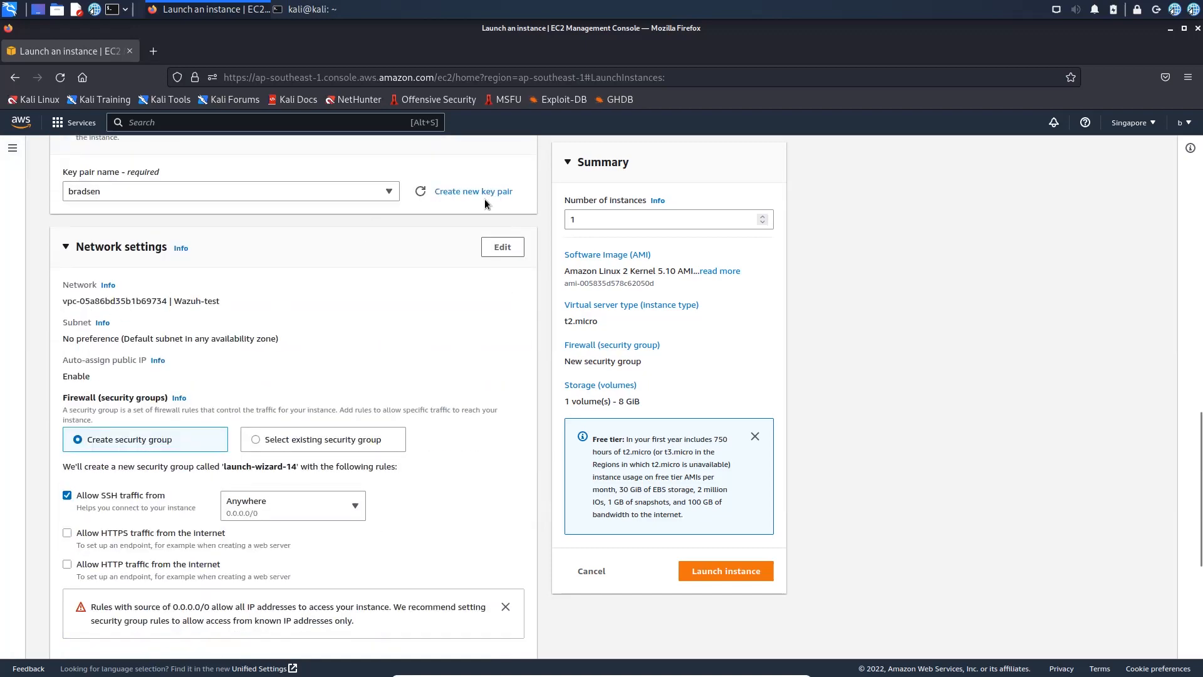
scroll(365, 331, down, 2)
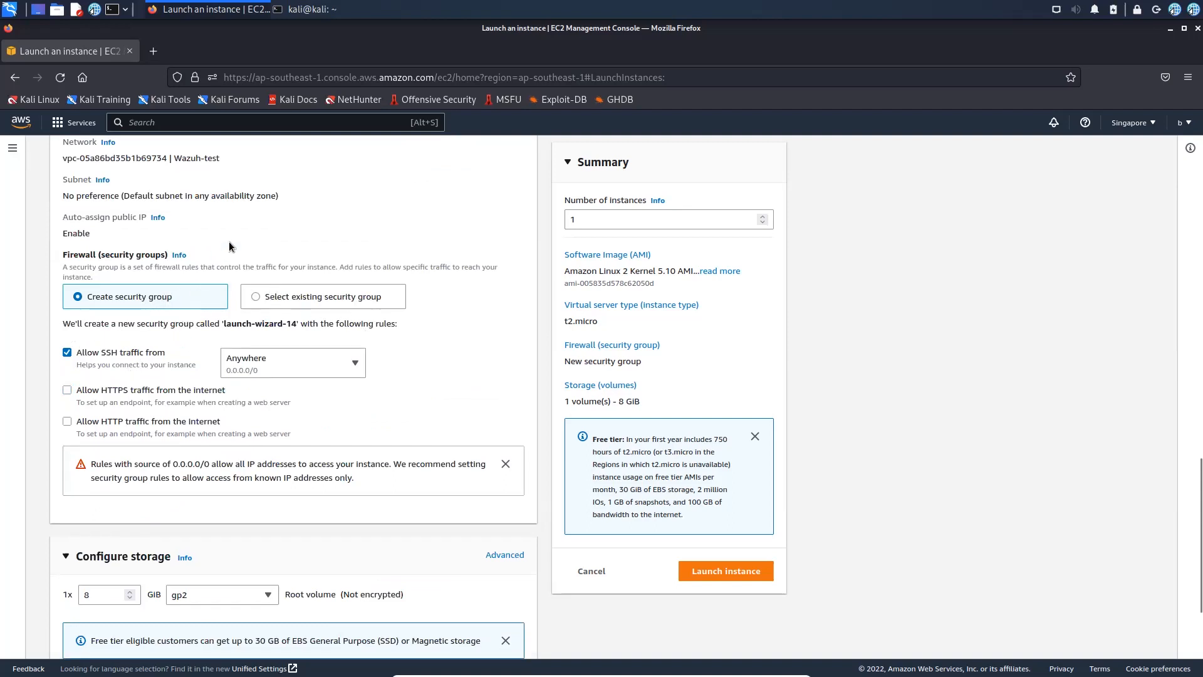
scroll(228, 242, up, 1)
scroll(213, 414, down, 2)
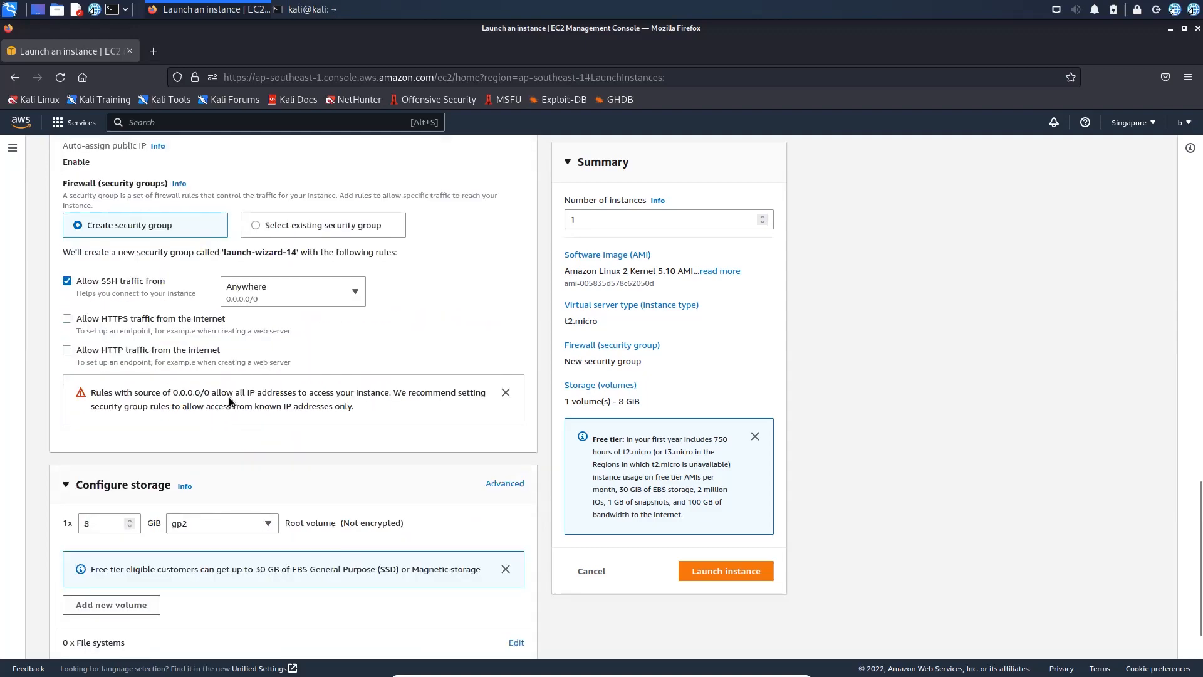
scroll(229, 391, up, 2)
scroll(230, 385, down, 1)
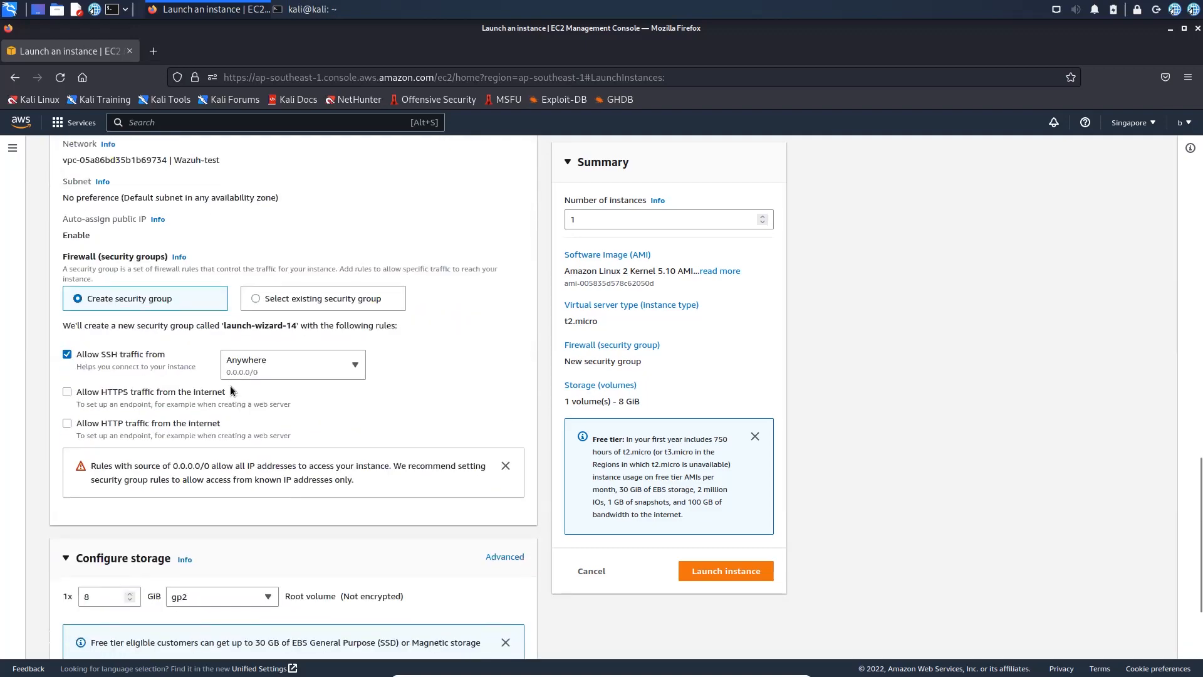
scroll(227, 369, up, 1)
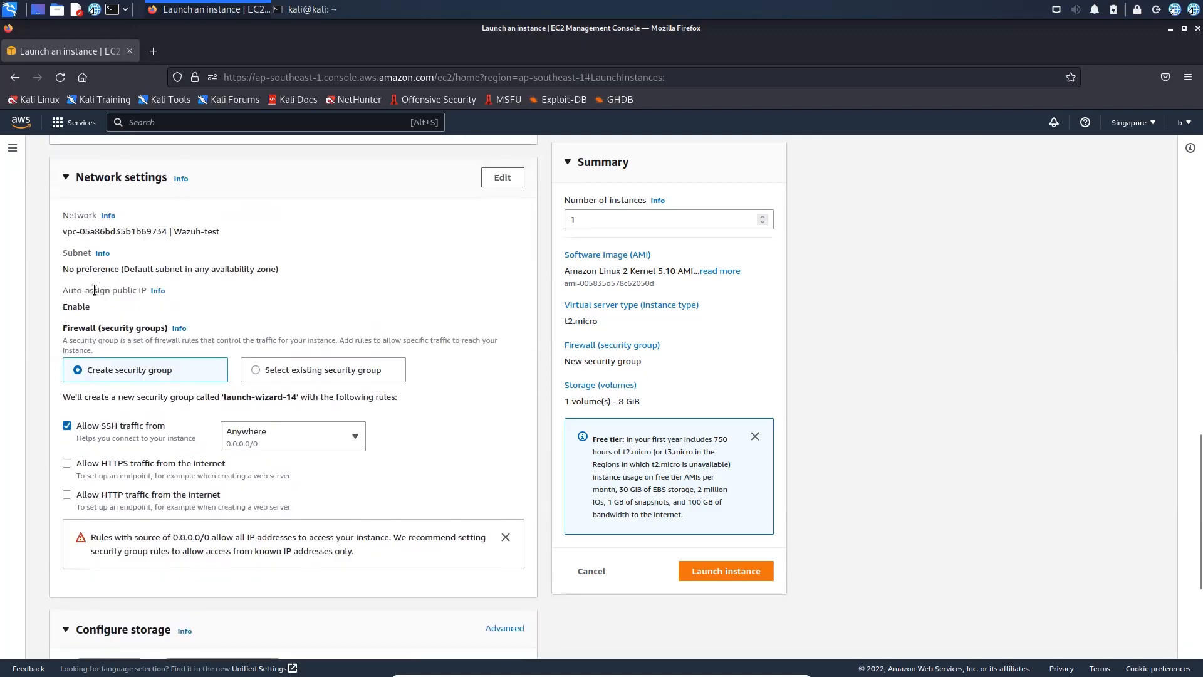
drag(82, 290, 107, 309)
click(115, 312)
scroll(446, 378, down, 3)
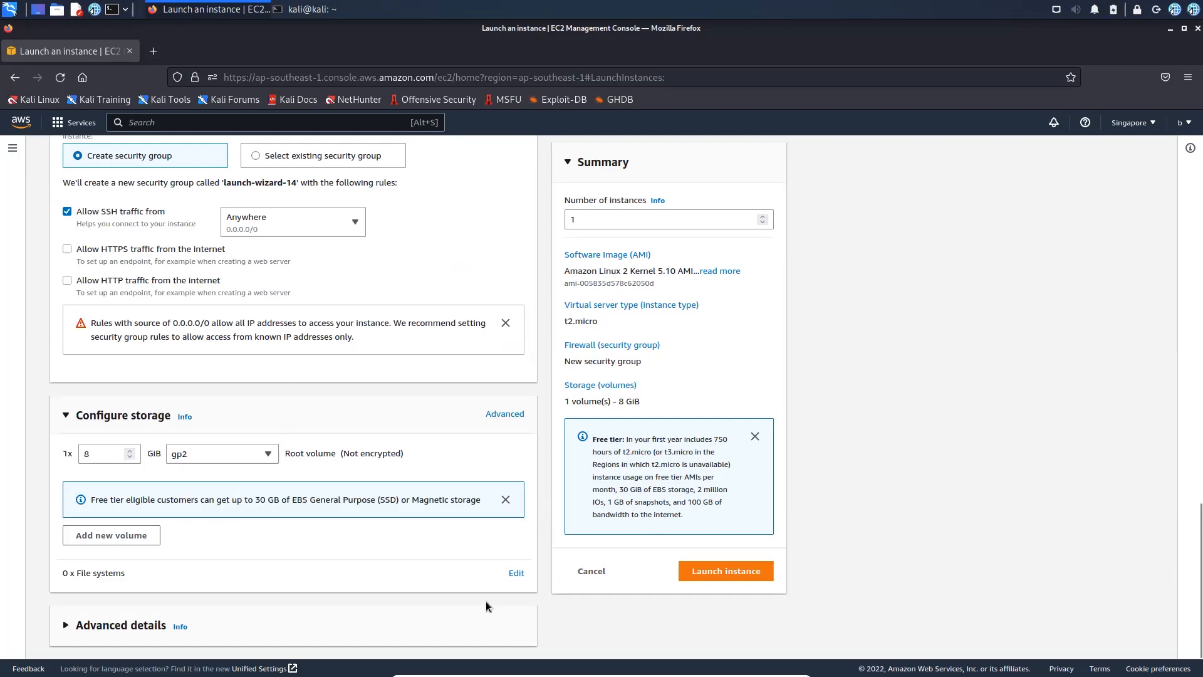
scroll(396, 502, up, 5)
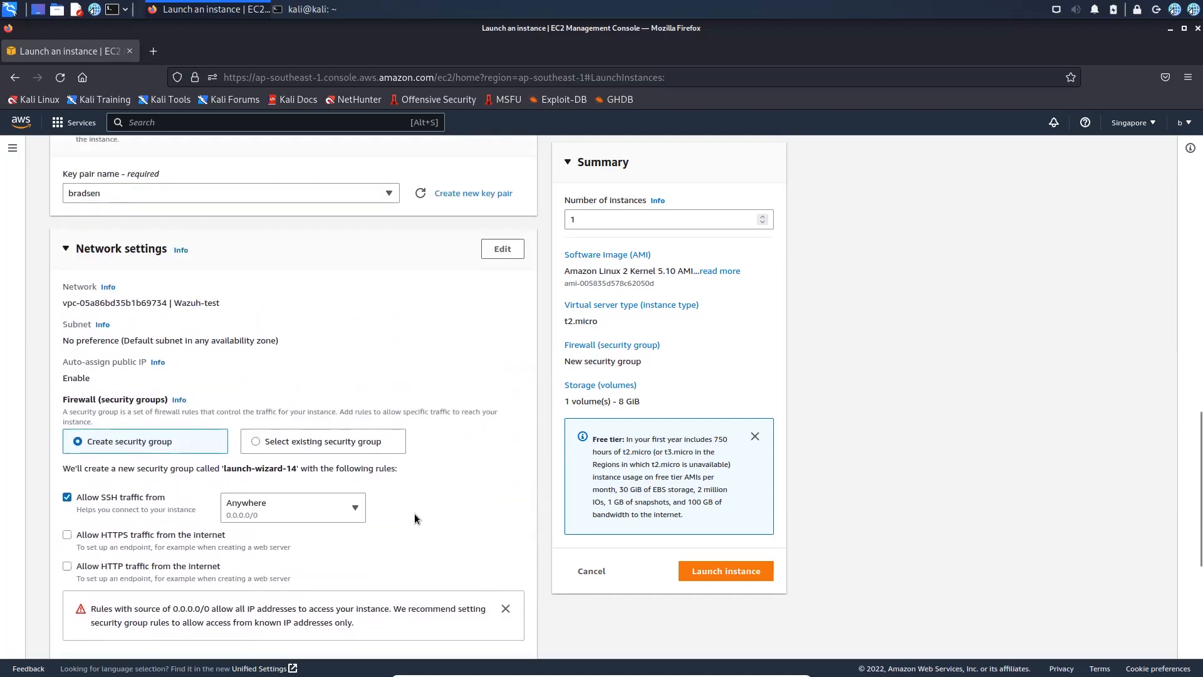
scroll(434, 513, down, 5)
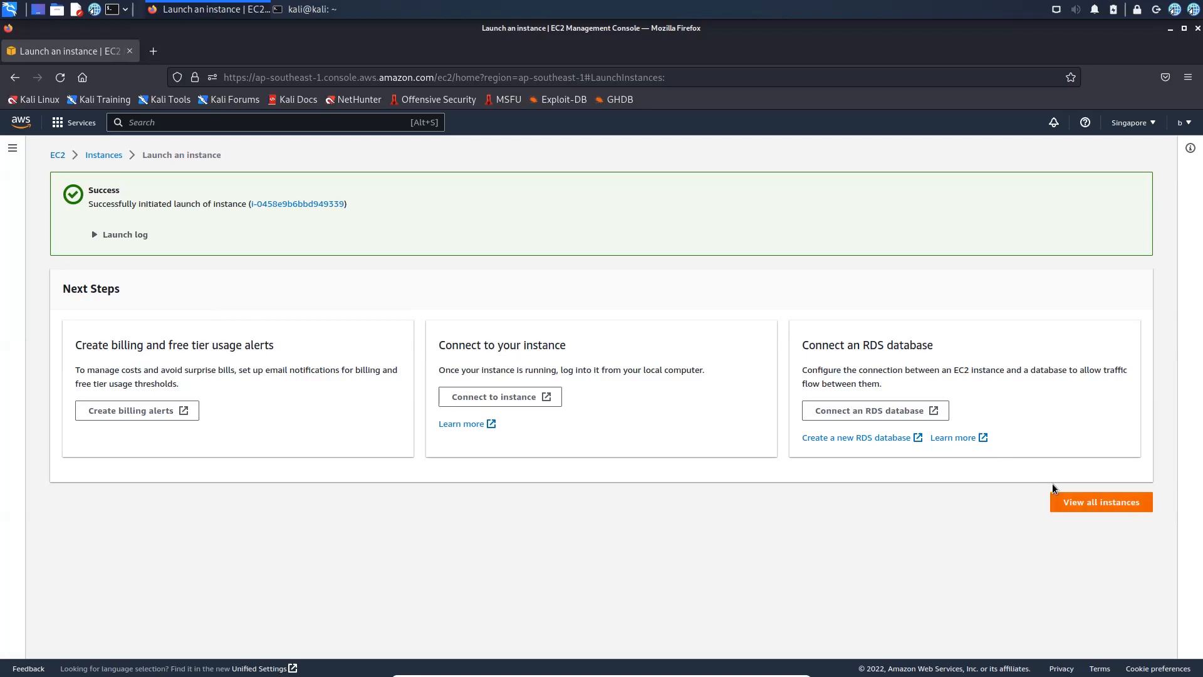
Step: Open the list of running instances, refresh it and examine the Demo instance's status and address columns
click(1087, 503)
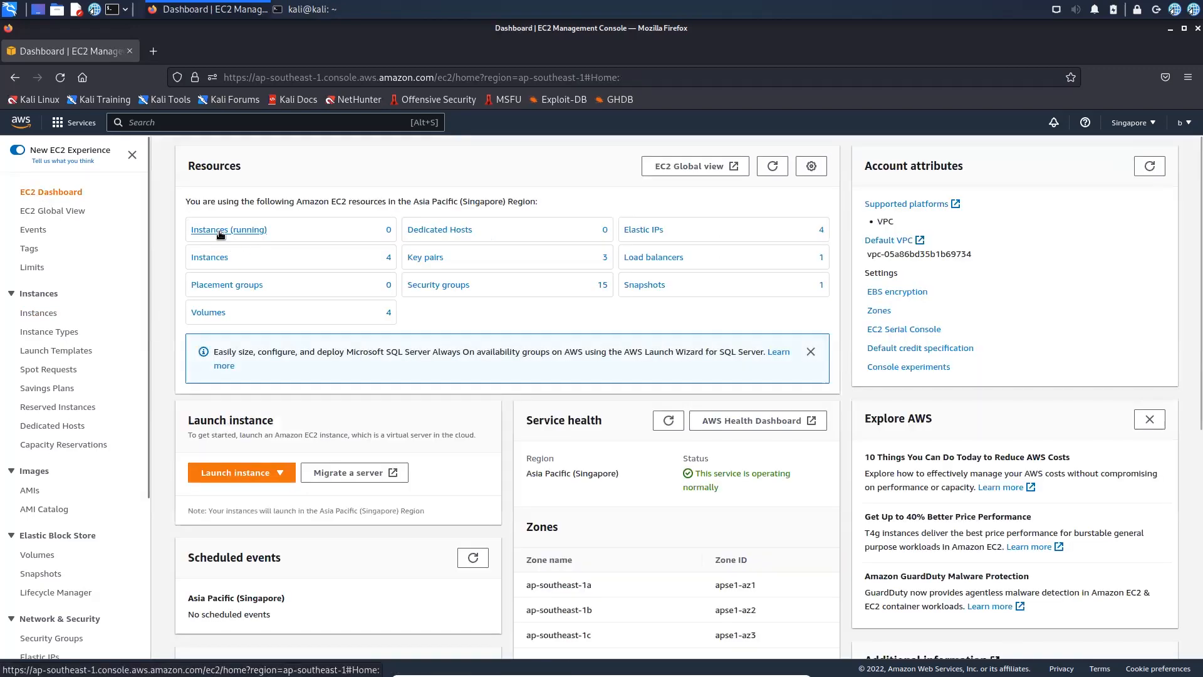
click(220, 234)
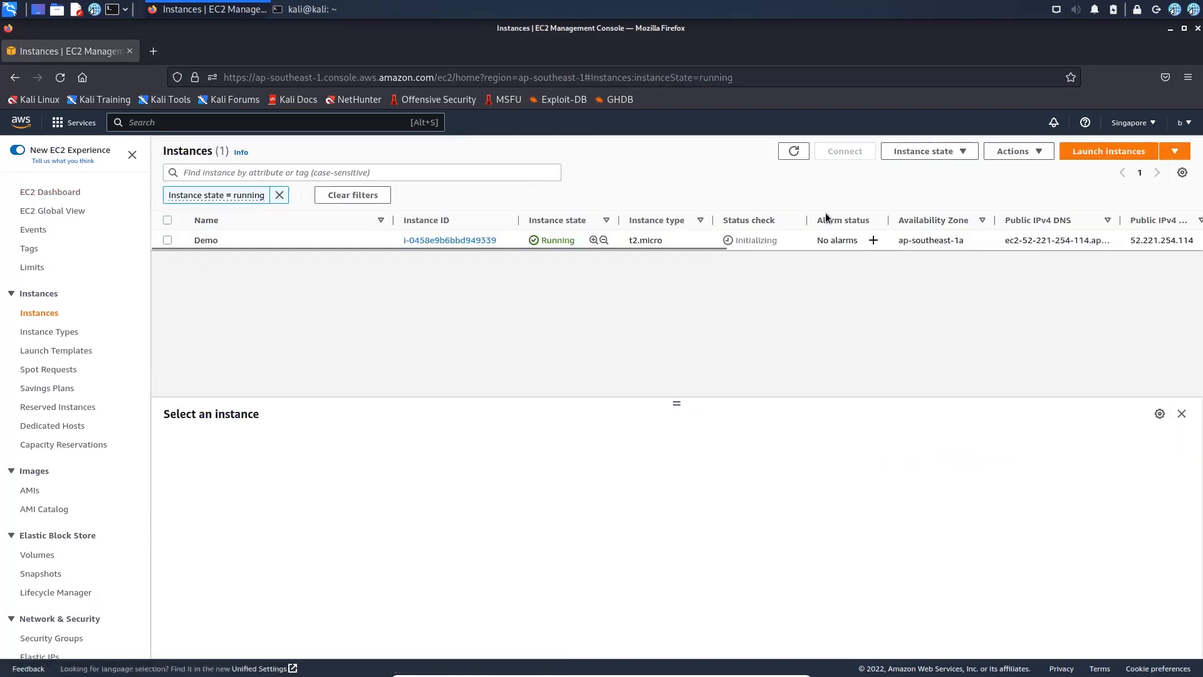
click(795, 152)
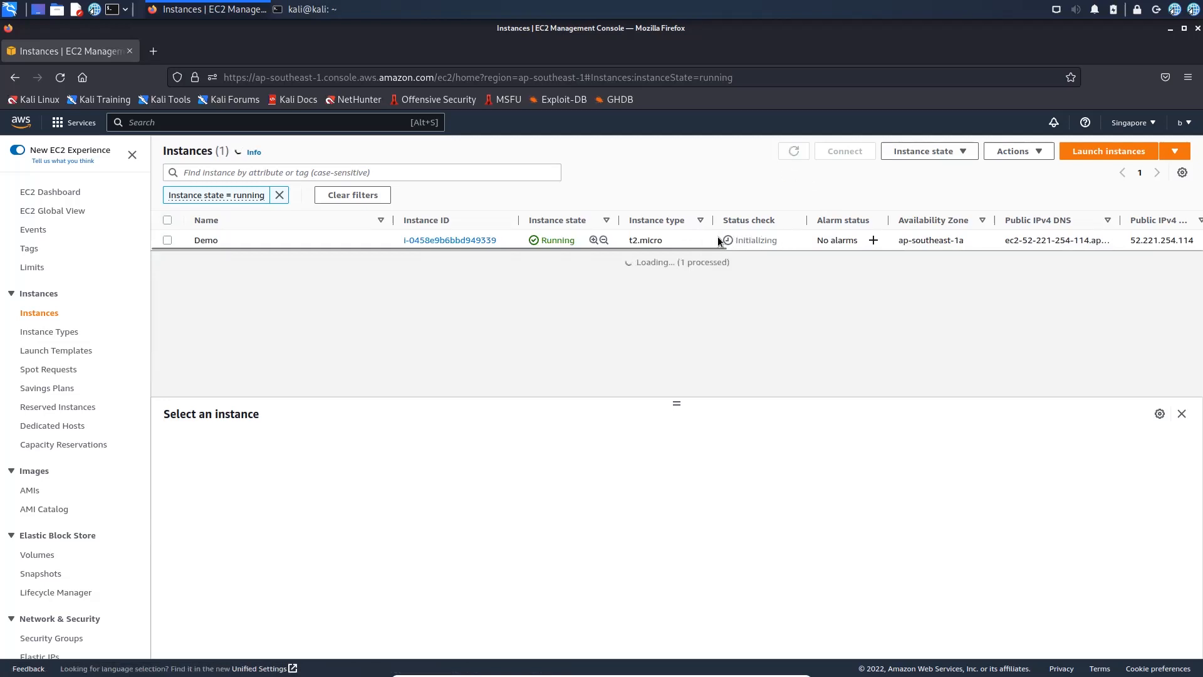
scroll(718, 240, right, 5)
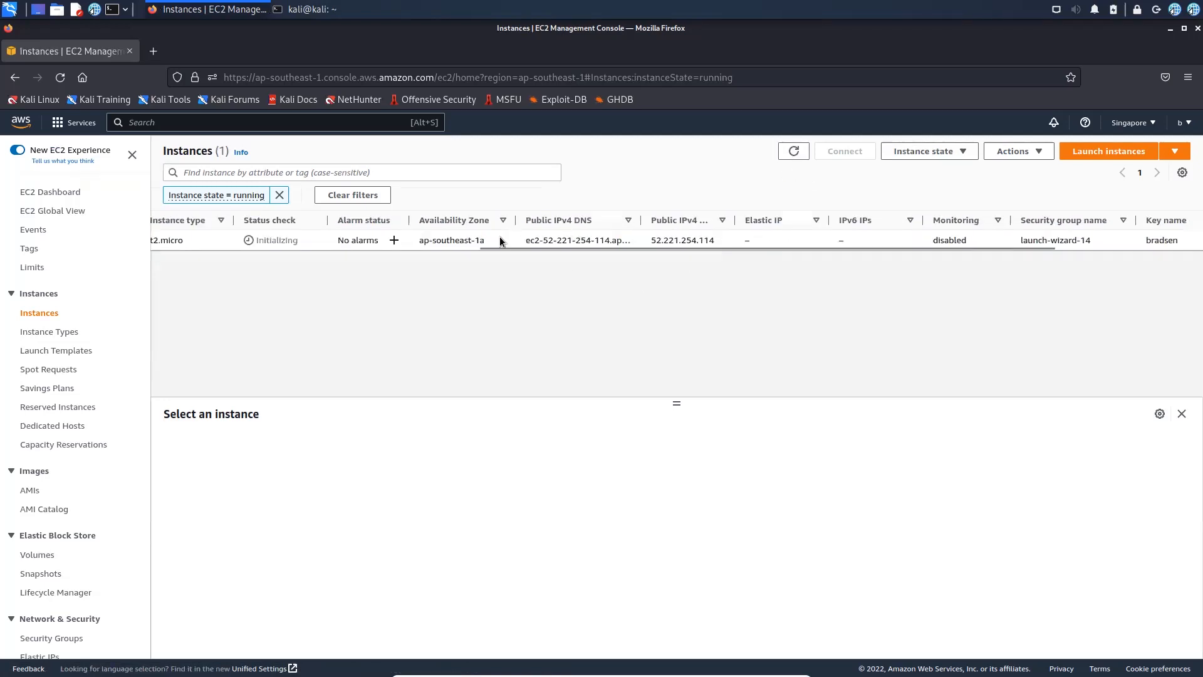
scroll(742, 243, left, 5)
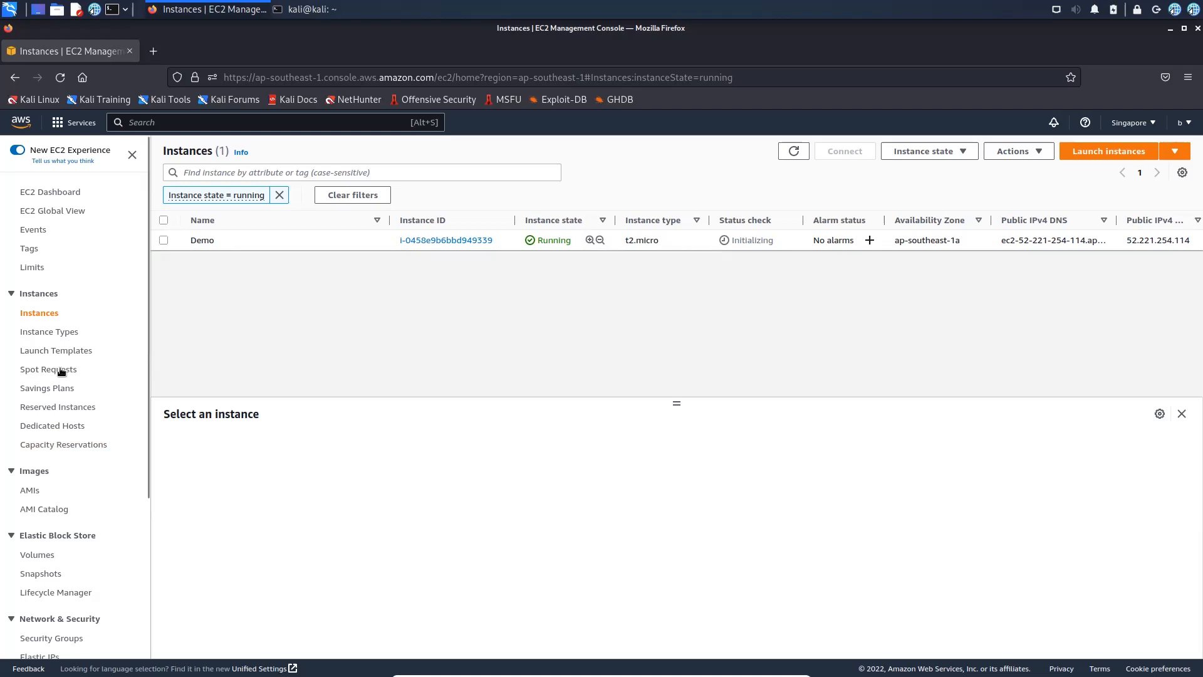
Step: Allocate a new Elastic IP address from Amazon's pool of IPv4 addresses
mouse_move(144, 374)
mouse_down()
mouse_move(149, 521)
mouse_move(155, 386)
mouse_up()
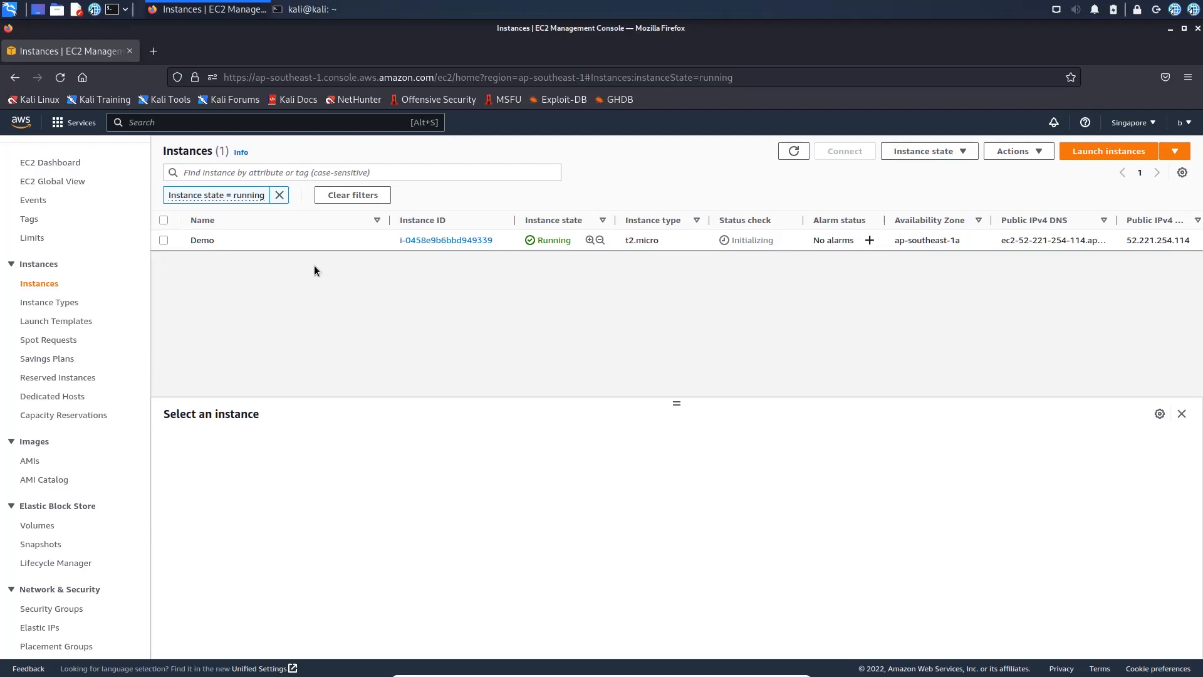
scroll(108, 510, down, 3)
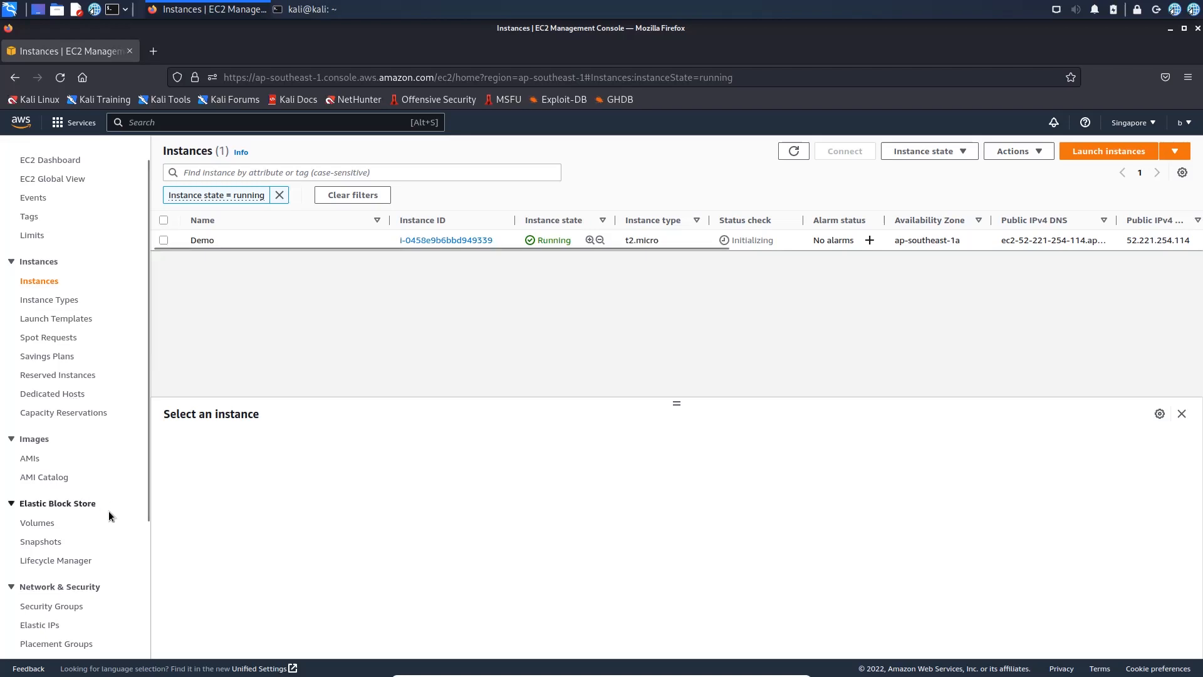
scroll(59, 485, up, 2)
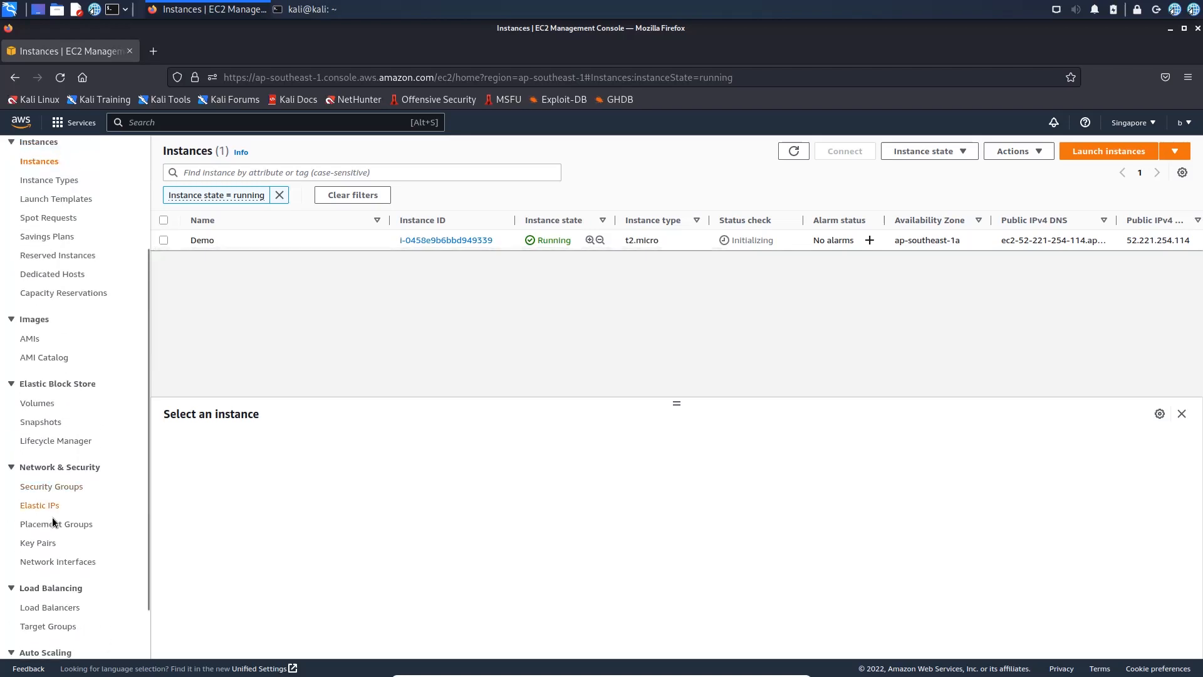
click(50, 505)
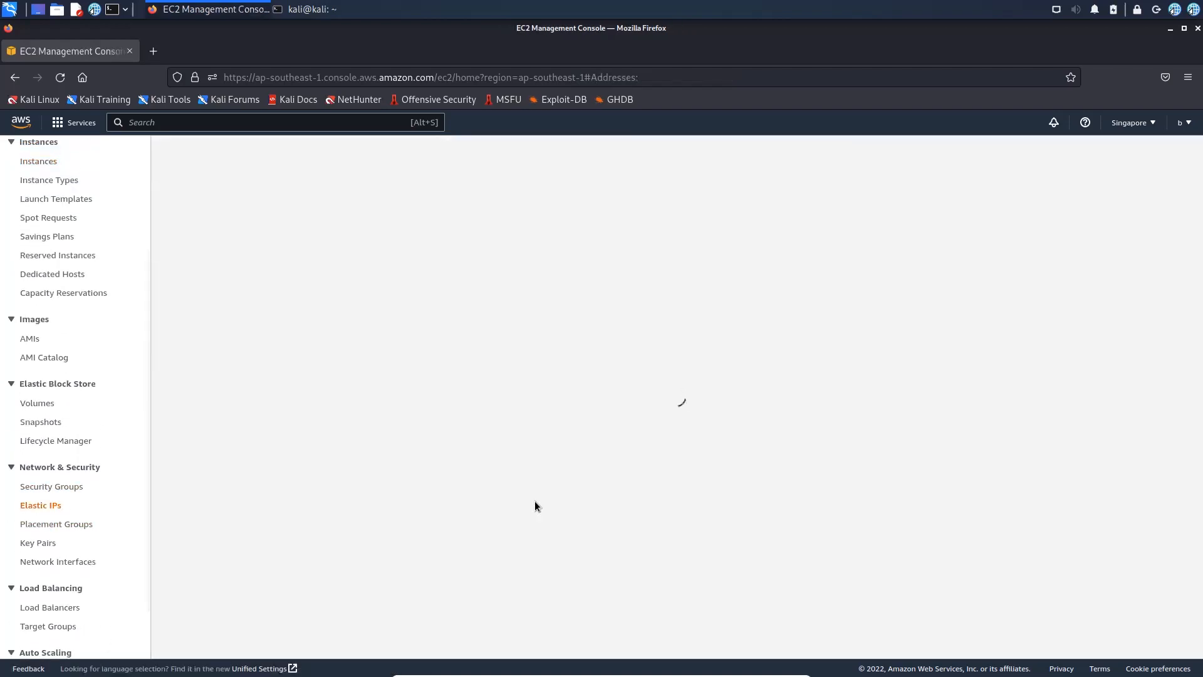
click(985, 156)
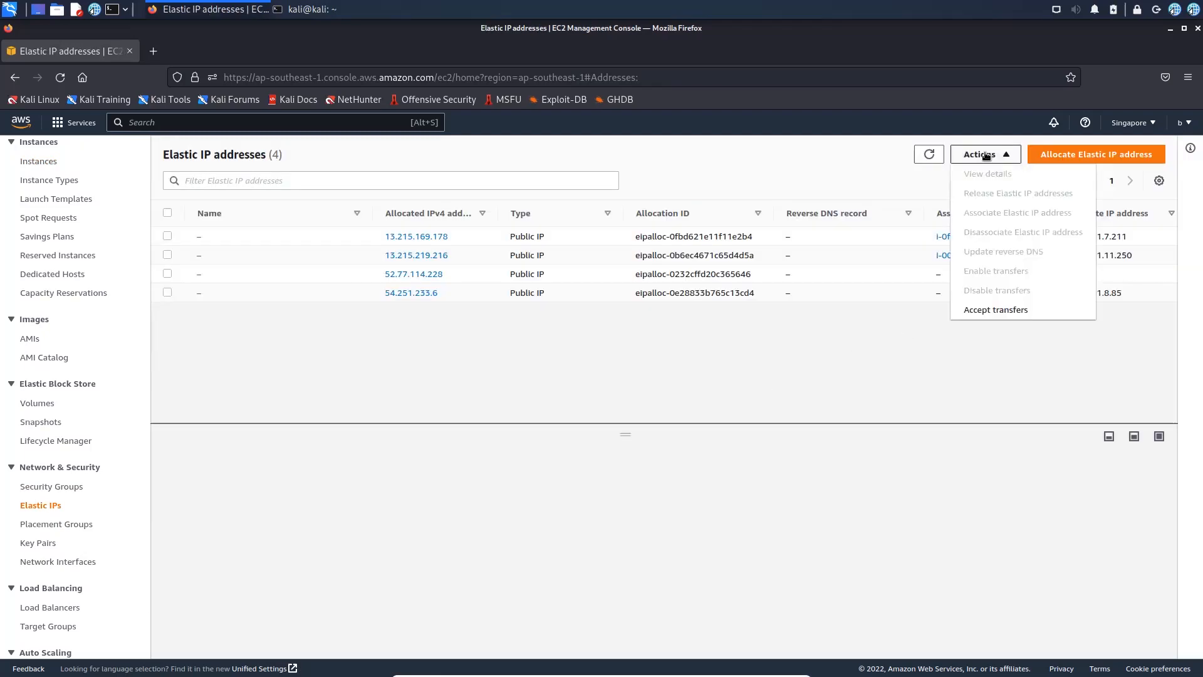
click(1095, 154)
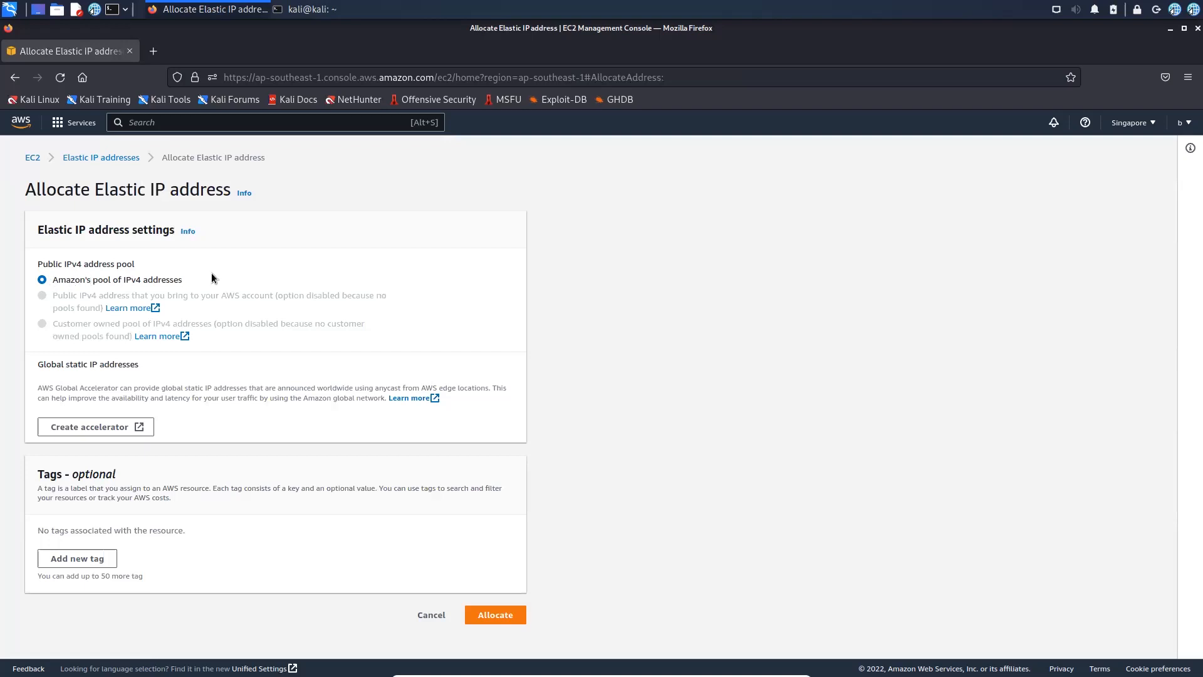
drag(55, 282, 137, 286)
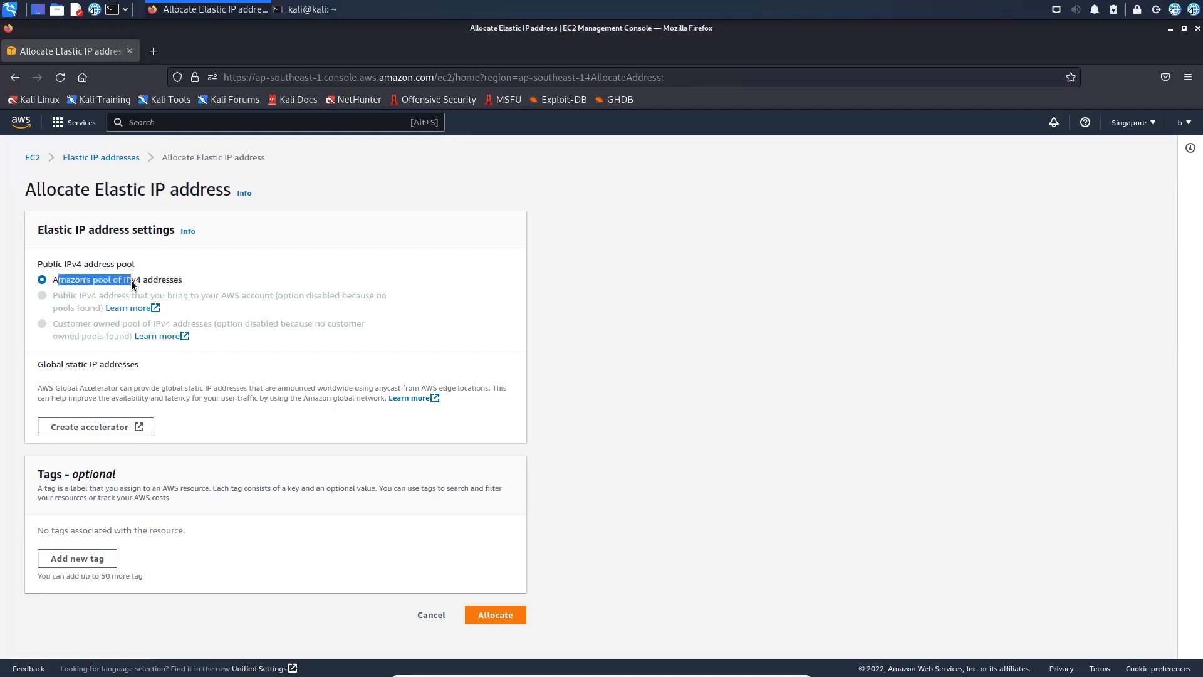
click(211, 286)
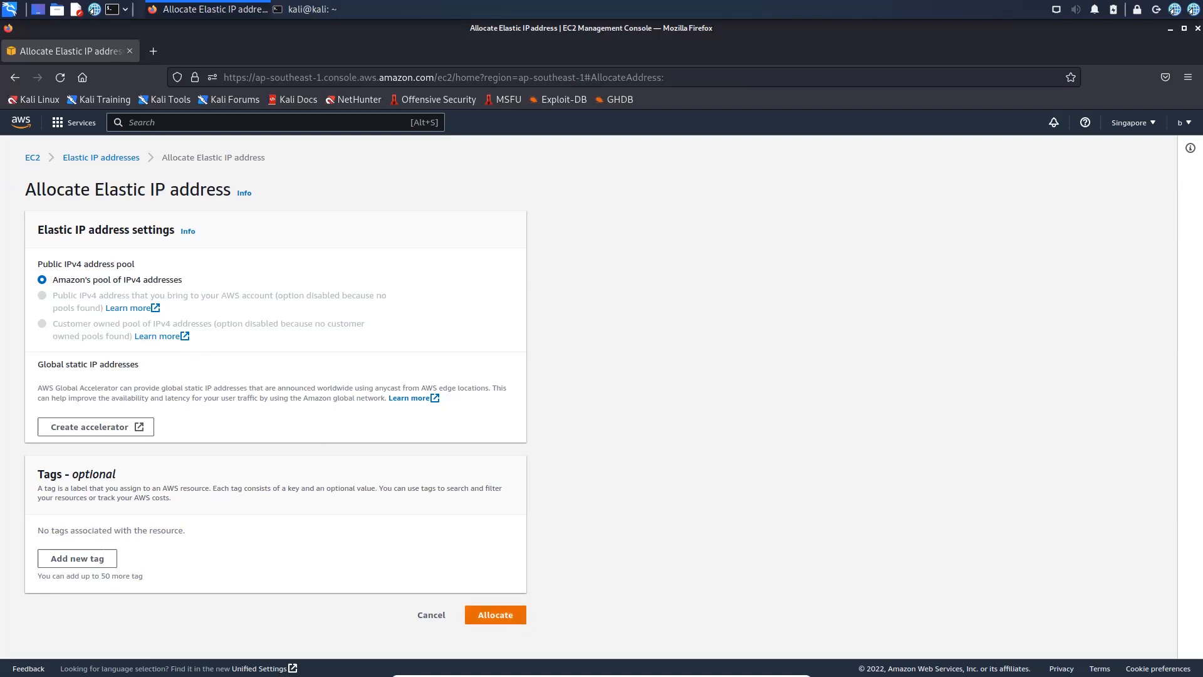
click(515, 618)
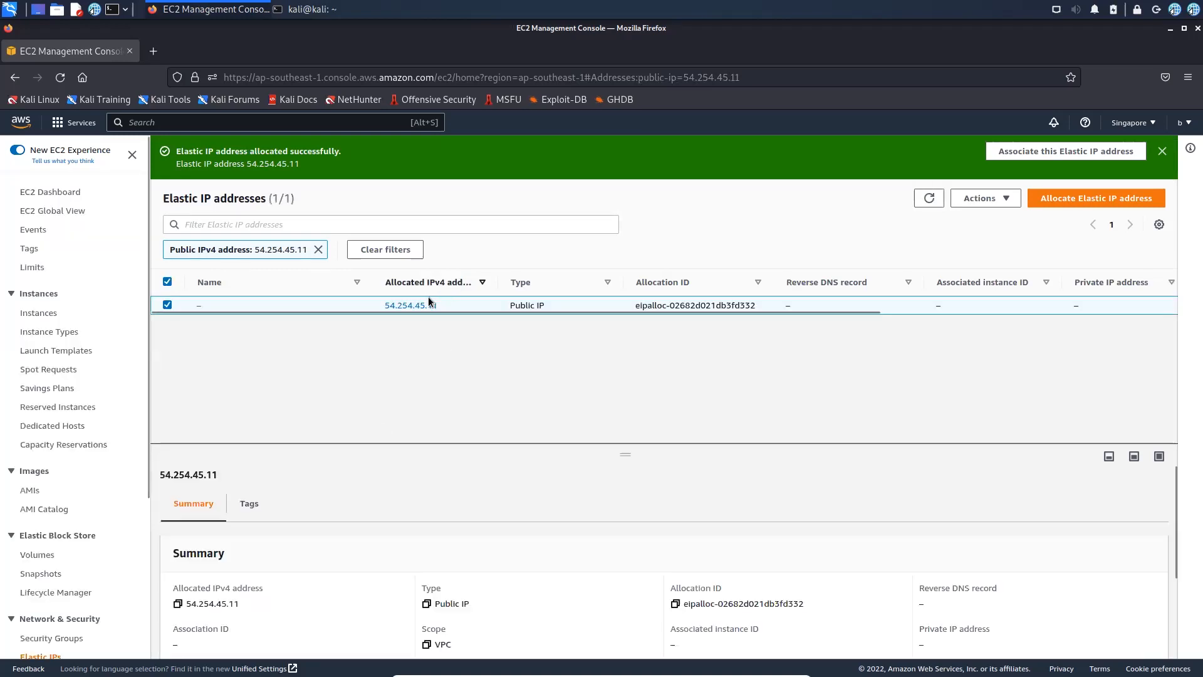
Step: Associate the newly allocated Elastic IP address with the running Demo instance, leaving the private IP address unspecified
click(426, 305)
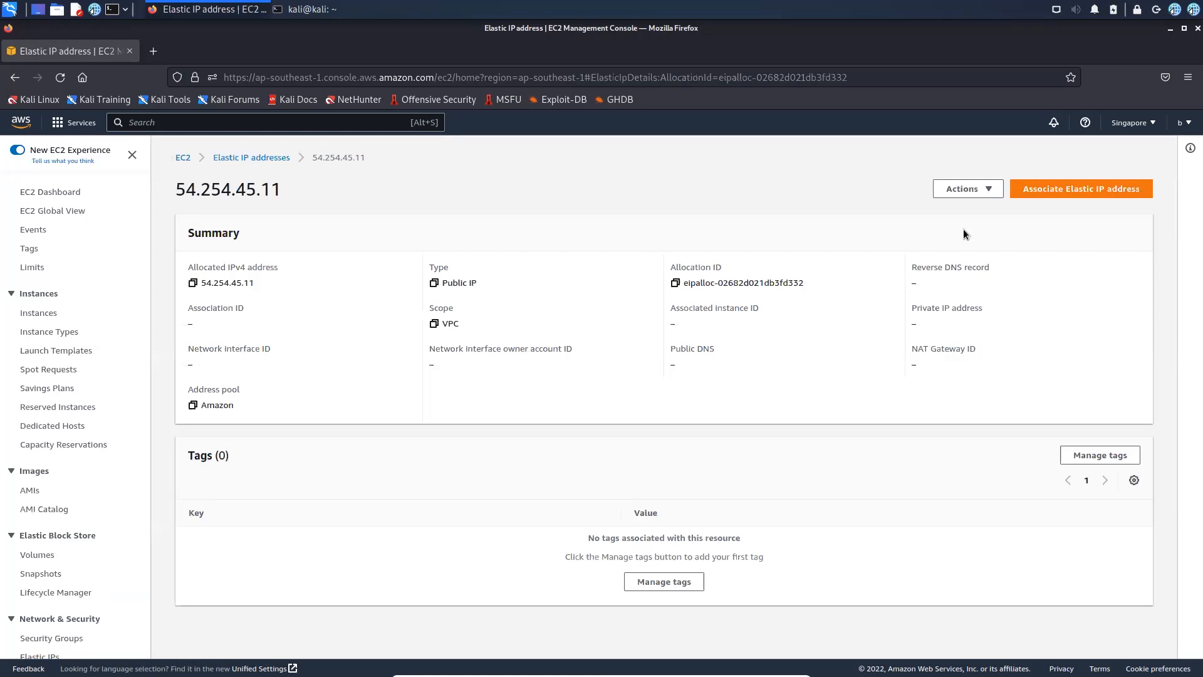
click(1104, 196)
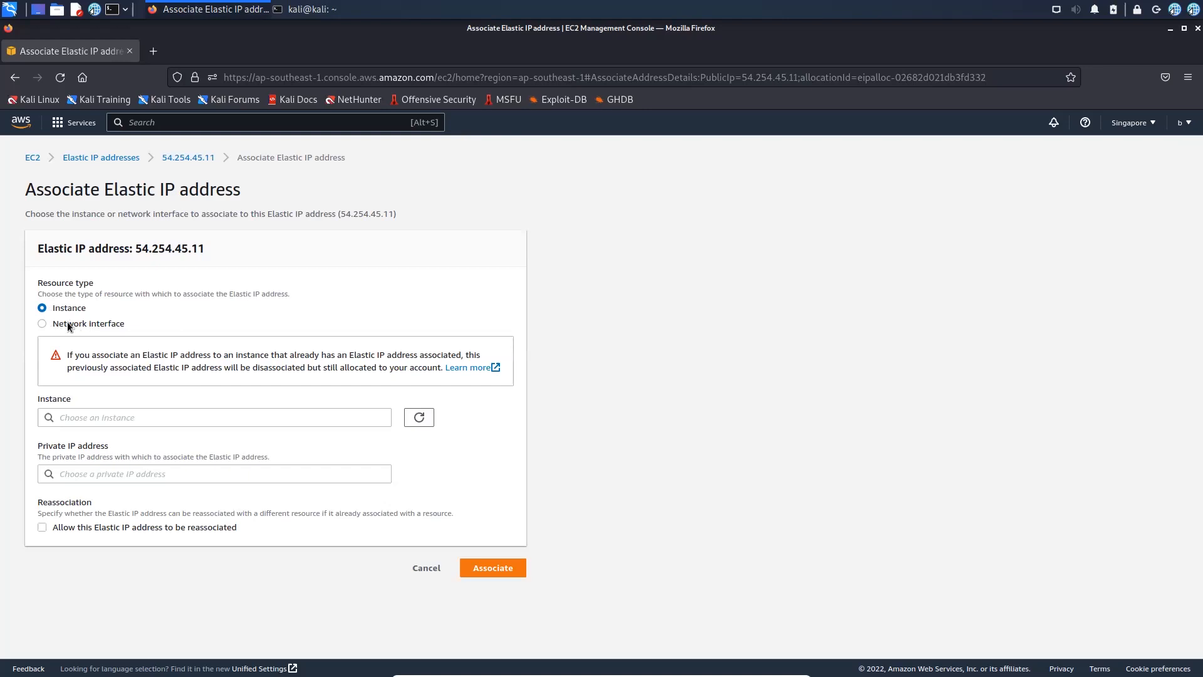
click(175, 415)
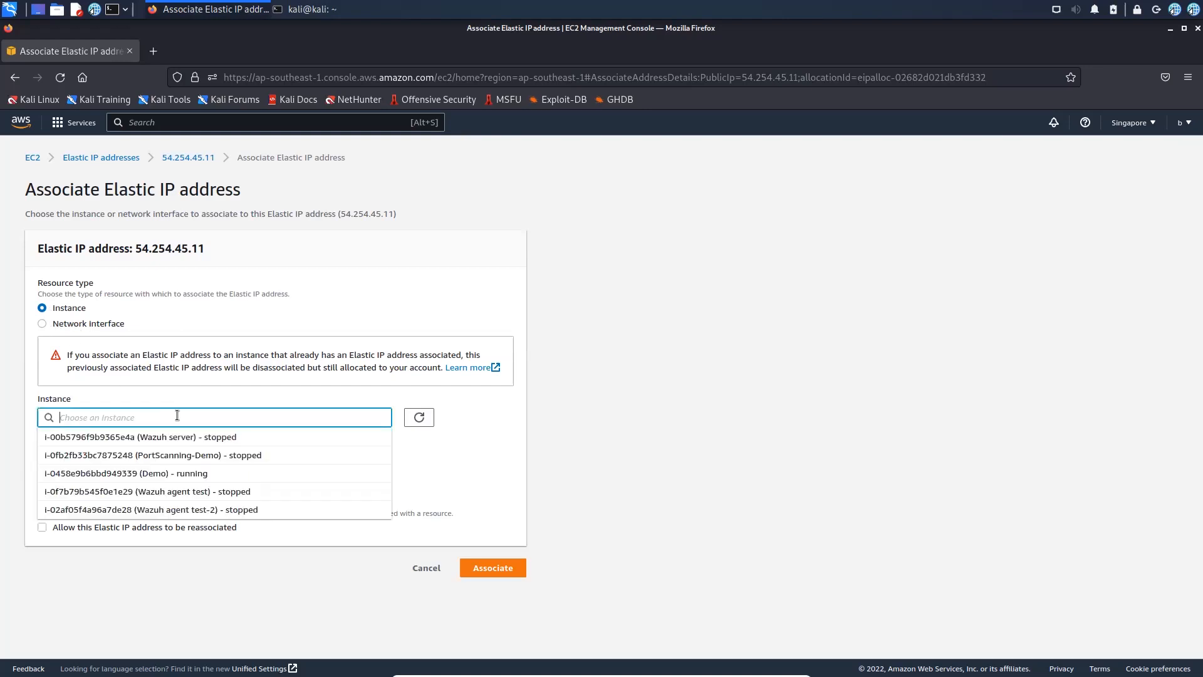
click(266, 475)
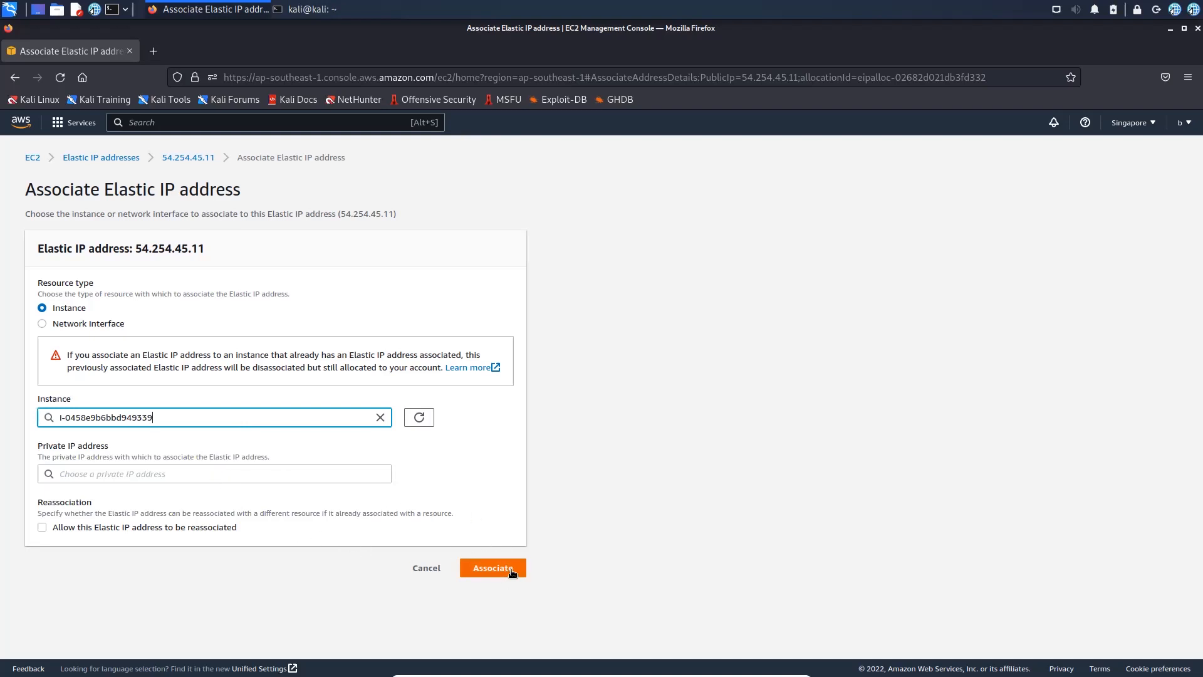
click(511, 569)
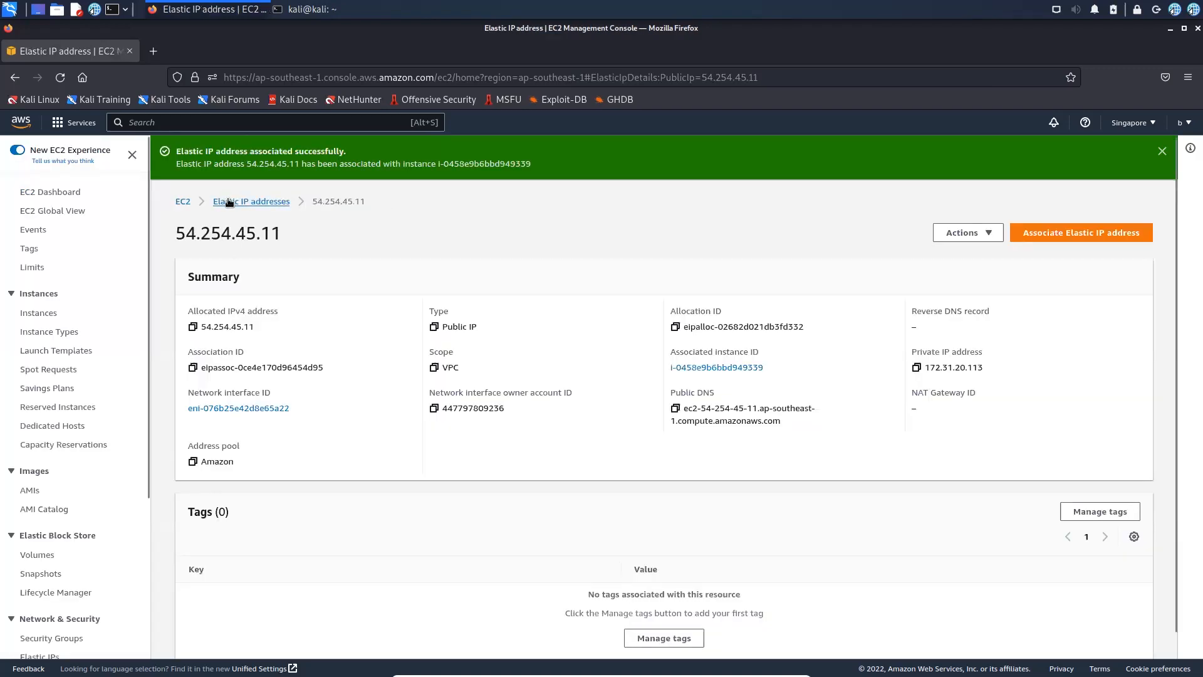
drag(305, 234, 171, 231)
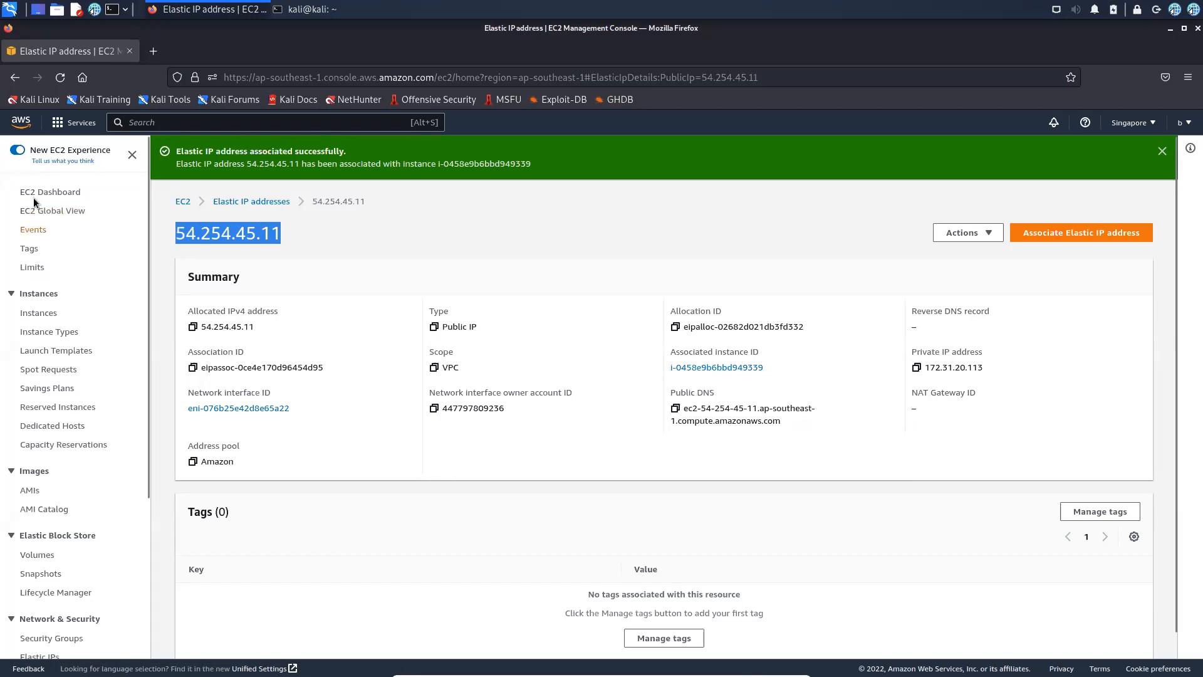
Step: Open the Demo instance's summary from the instance list and review its public and Elastic IP addresses and instance details
click(39, 313)
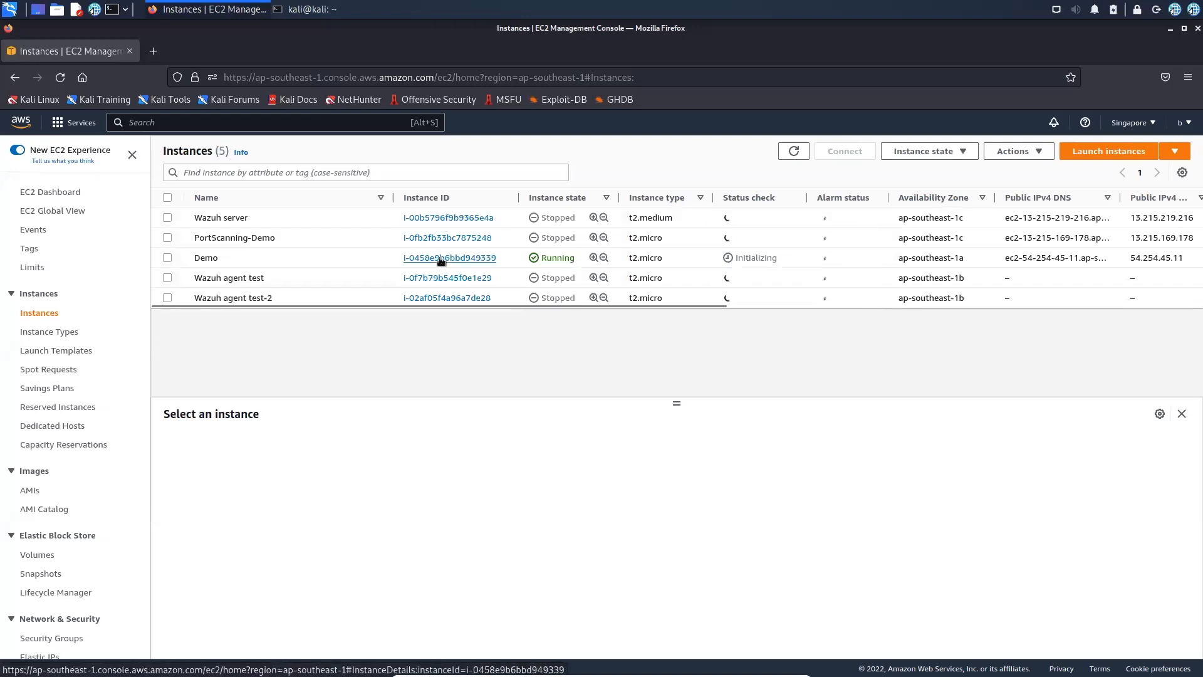
click(441, 259)
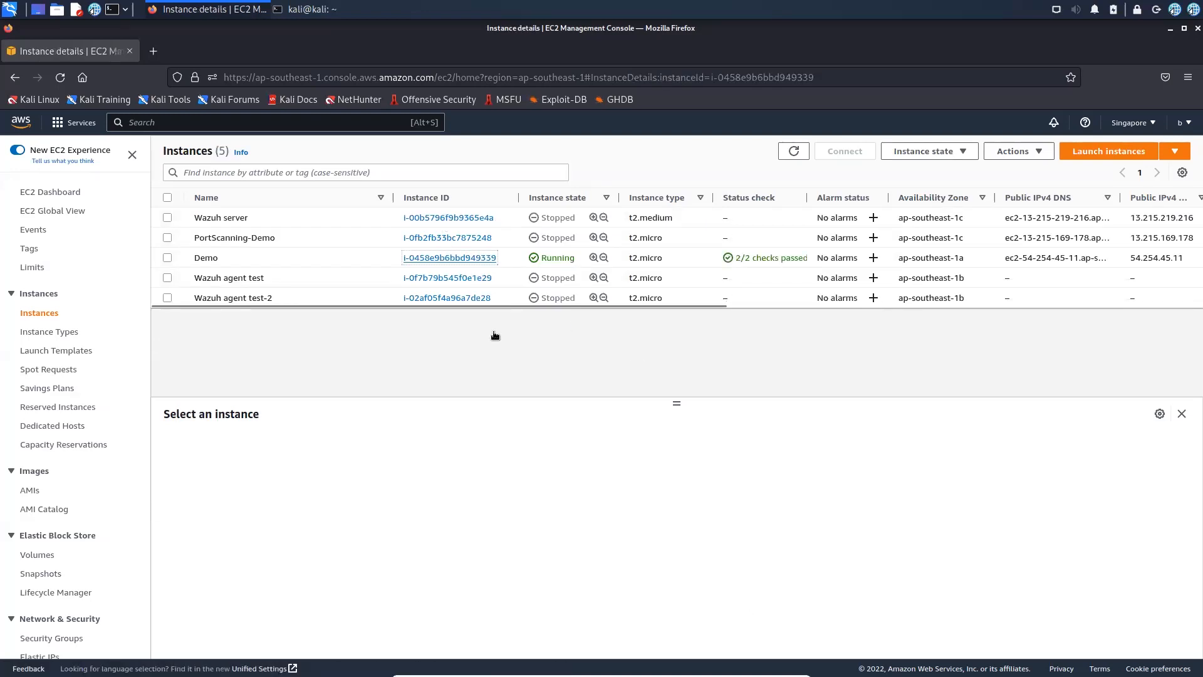
click(447, 256)
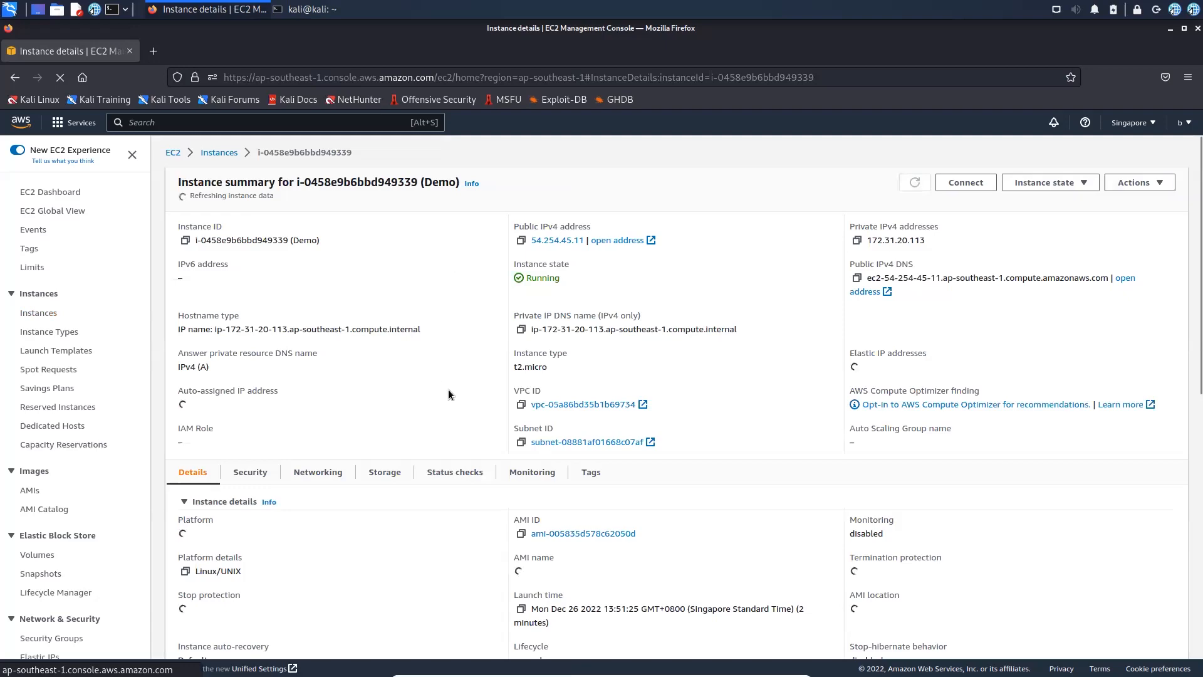
scroll(447, 394, down, 3)
scroll(440, 389, up, 2)
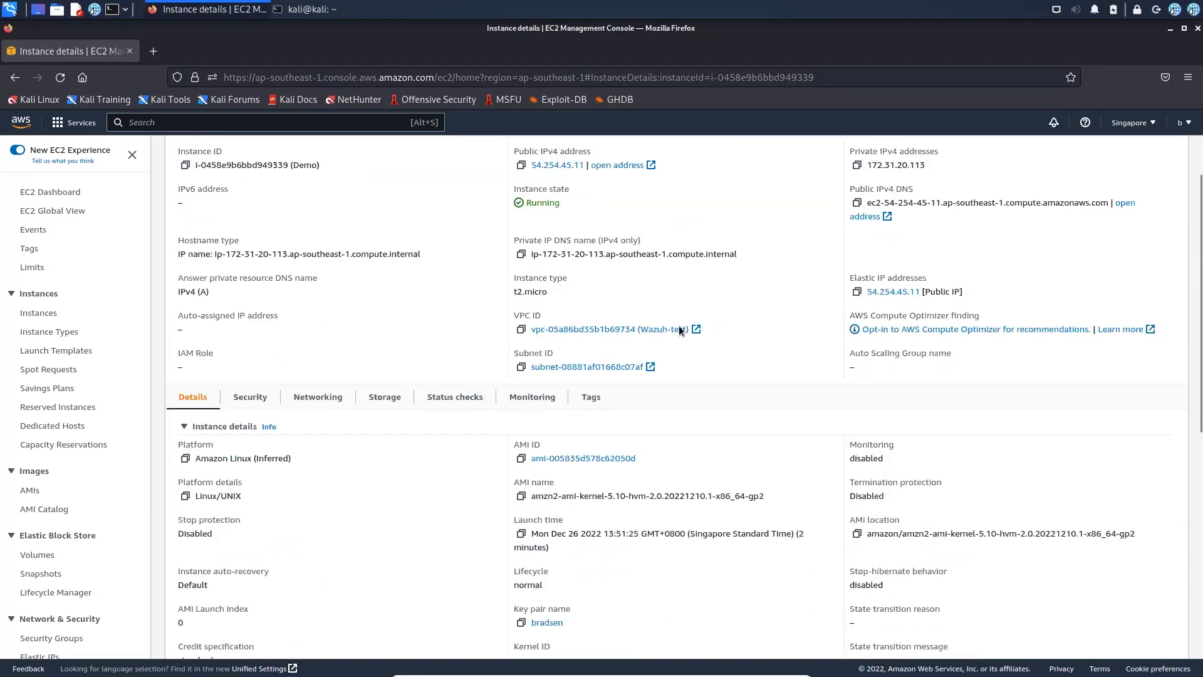
scroll(678, 330, up, 2)
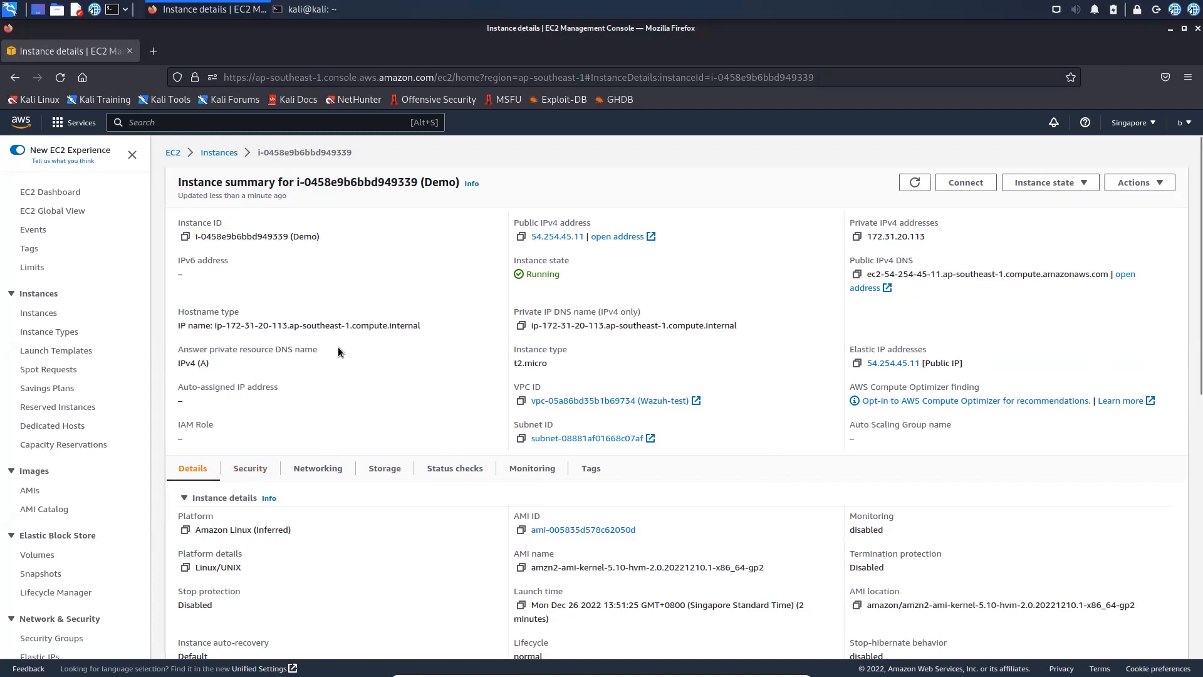
Step: Open the connection options for the Demo instance and compare the SSH client and Session Manager methods
click(974, 186)
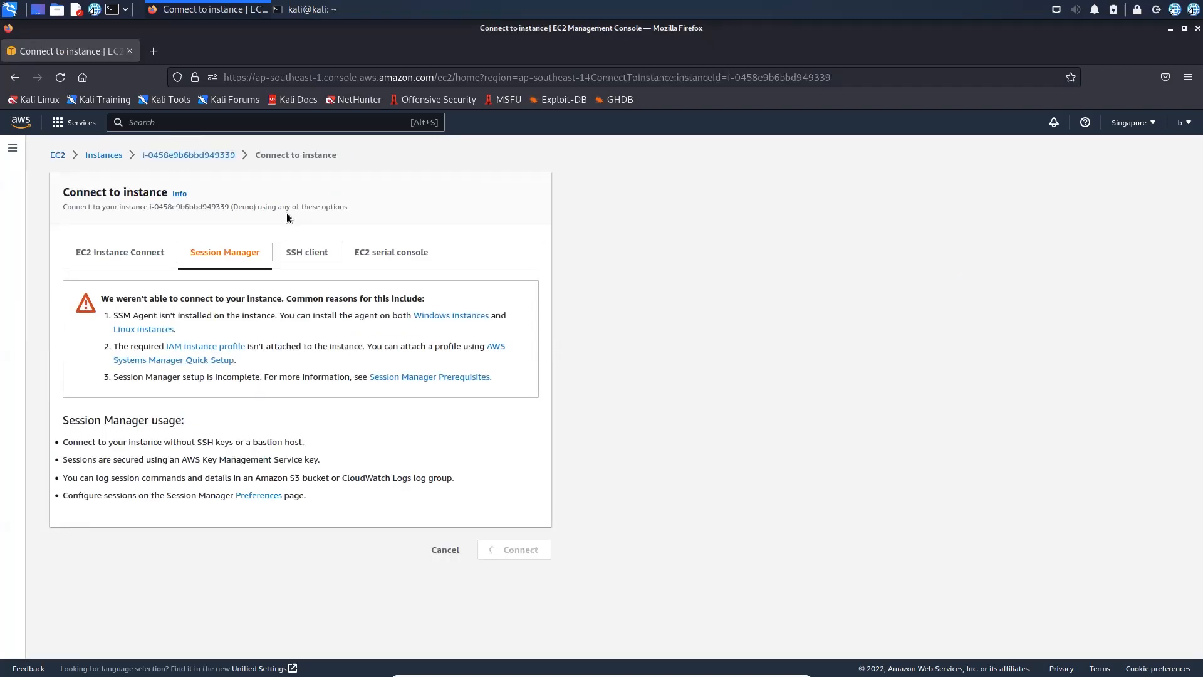
click(313, 258)
click(240, 253)
click(228, 157)
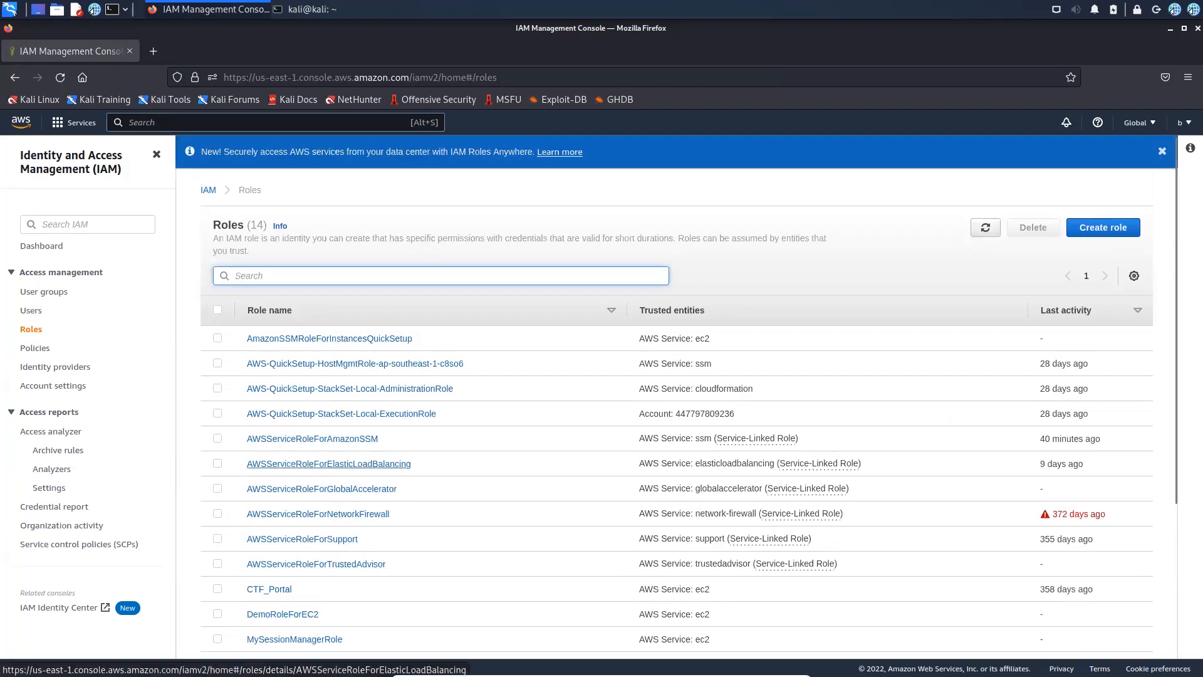
Step: Examine the permissions policies AmazonSSMManagedInstanceCore and SessionManagerPermissions of the SSMInstanceProfile role, and return to the roles list
scroll(284, 446, down, 3)
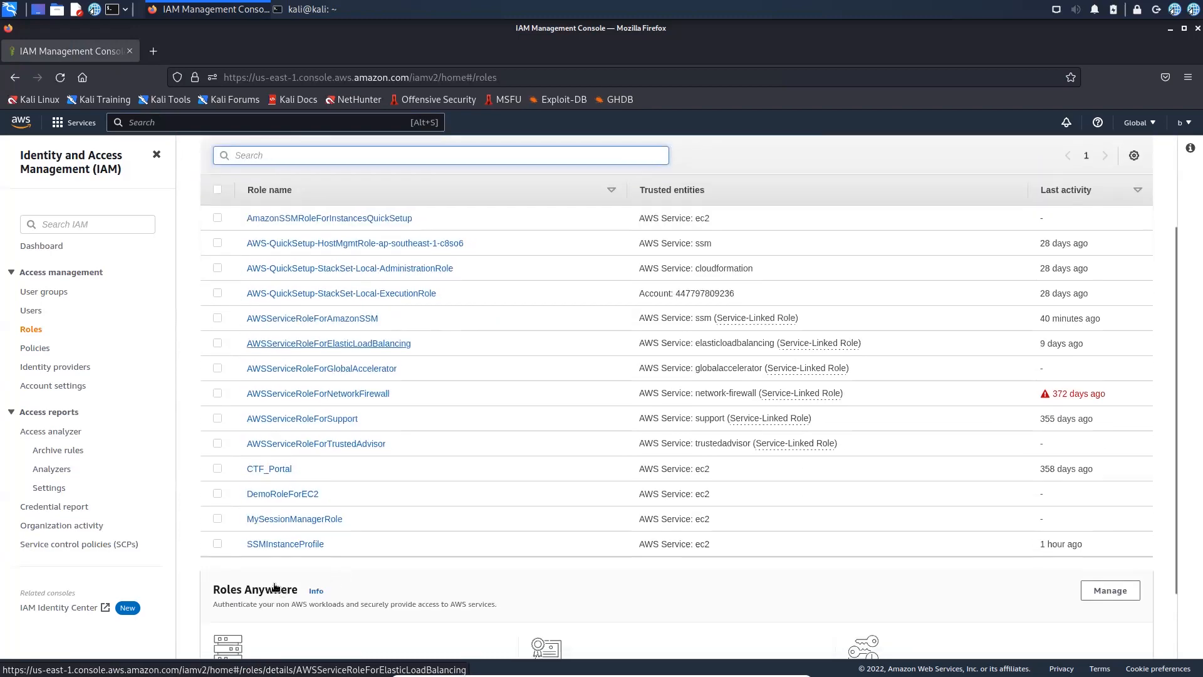
click(300, 544)
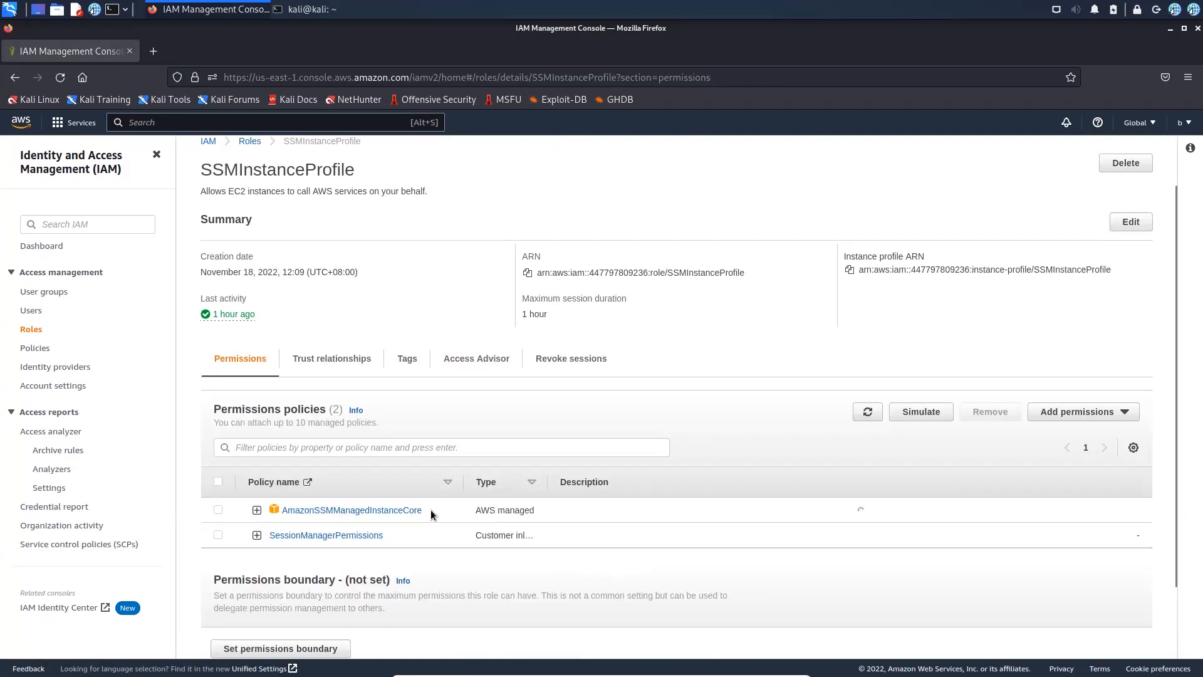
drag(431, 514, 281, 510)
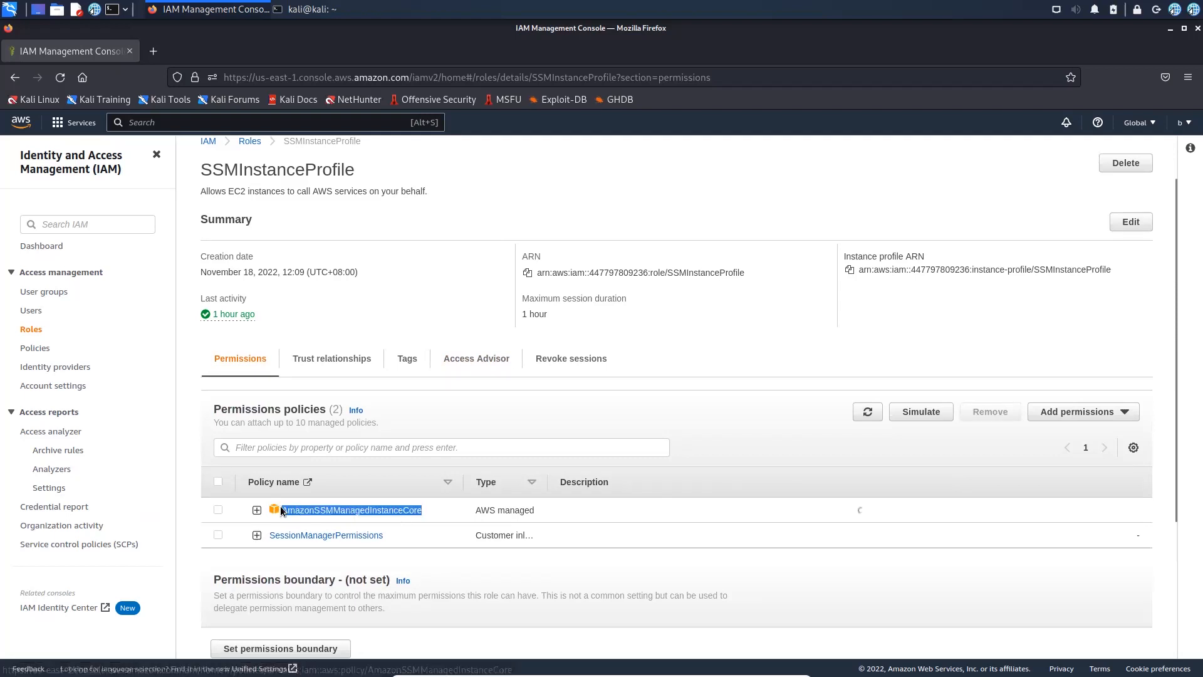
drag(409, 540, 266, 540)
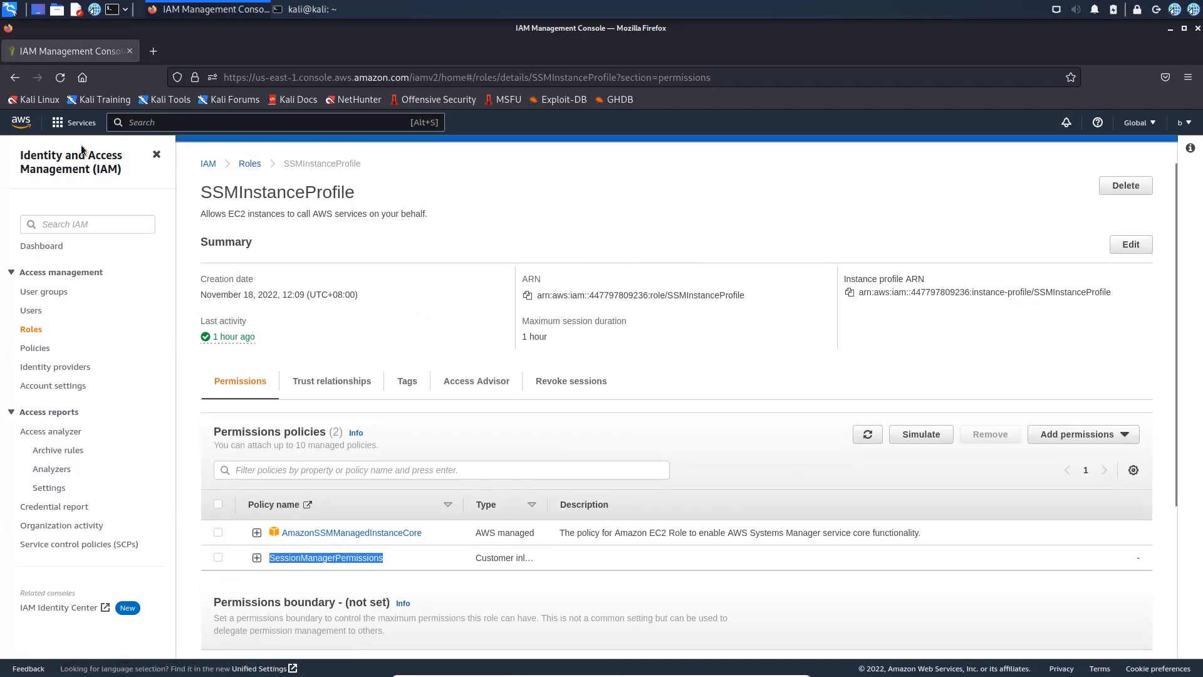
key(alt+Left)
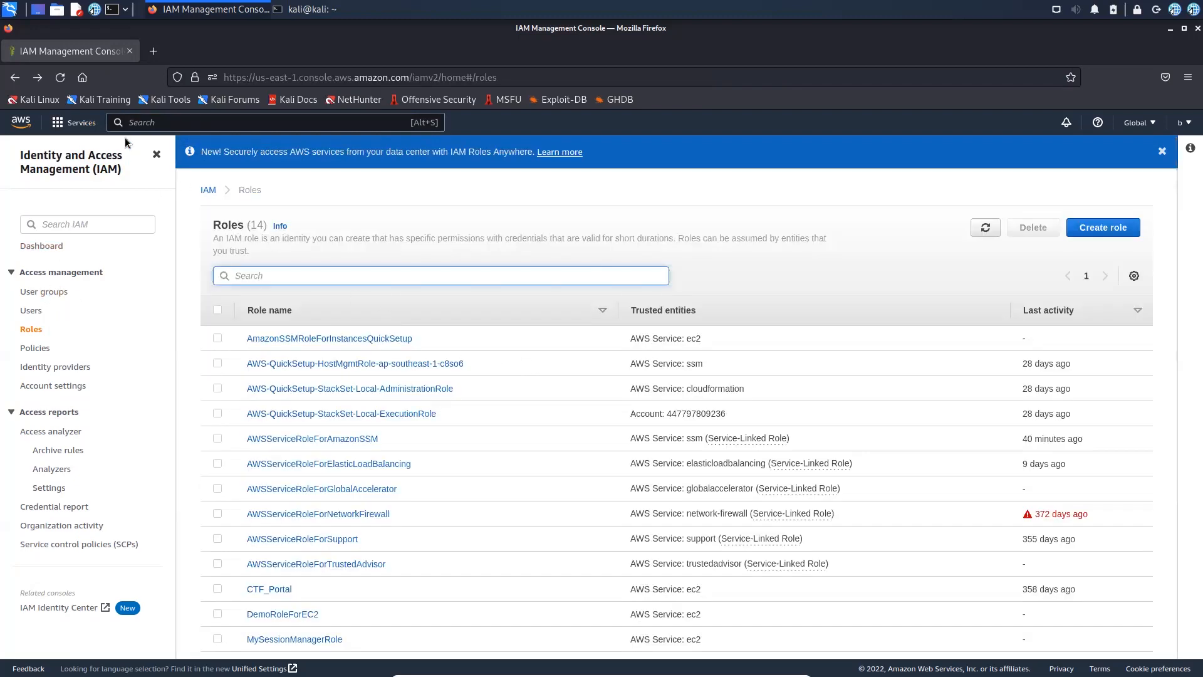
Step: Go back to the running EC2 instances and review the Demo instance's security details
click(139, 123)
text(ec2)
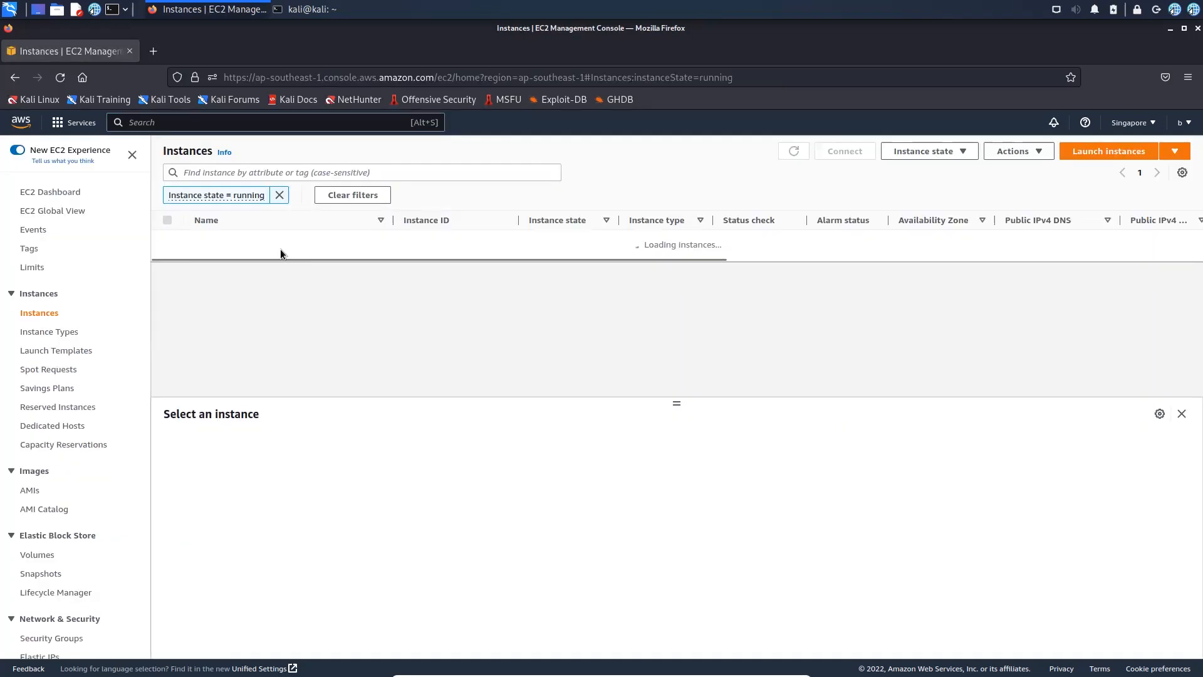
click(464, 241)
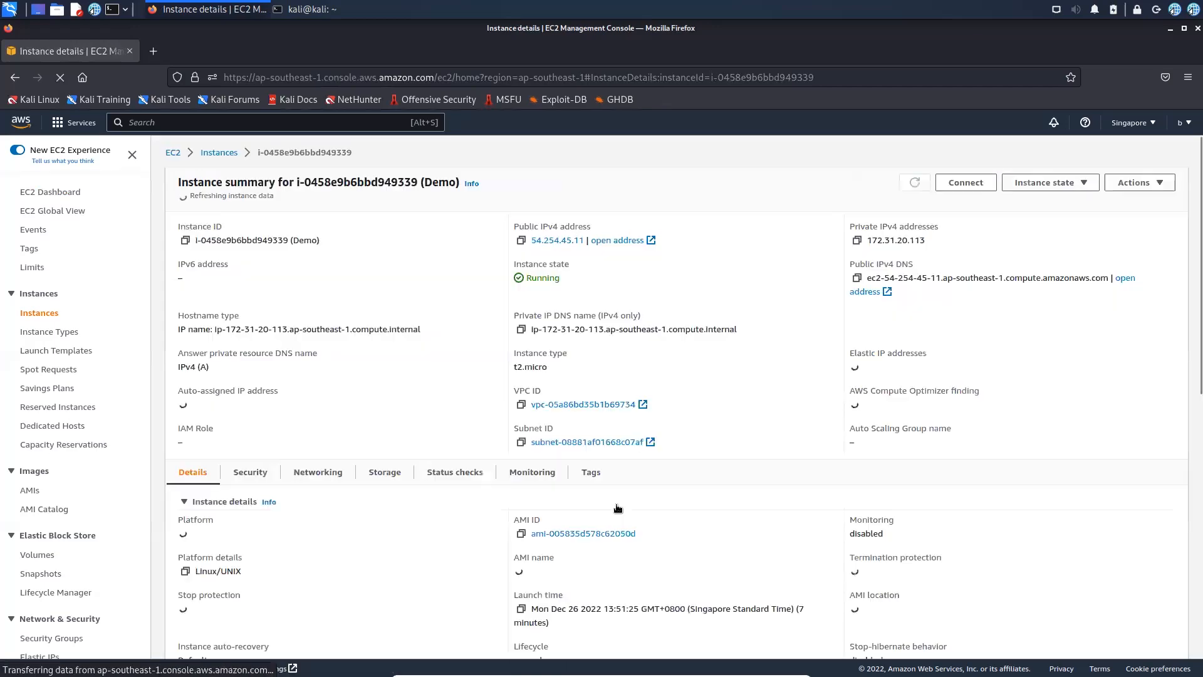
click(257, 473)
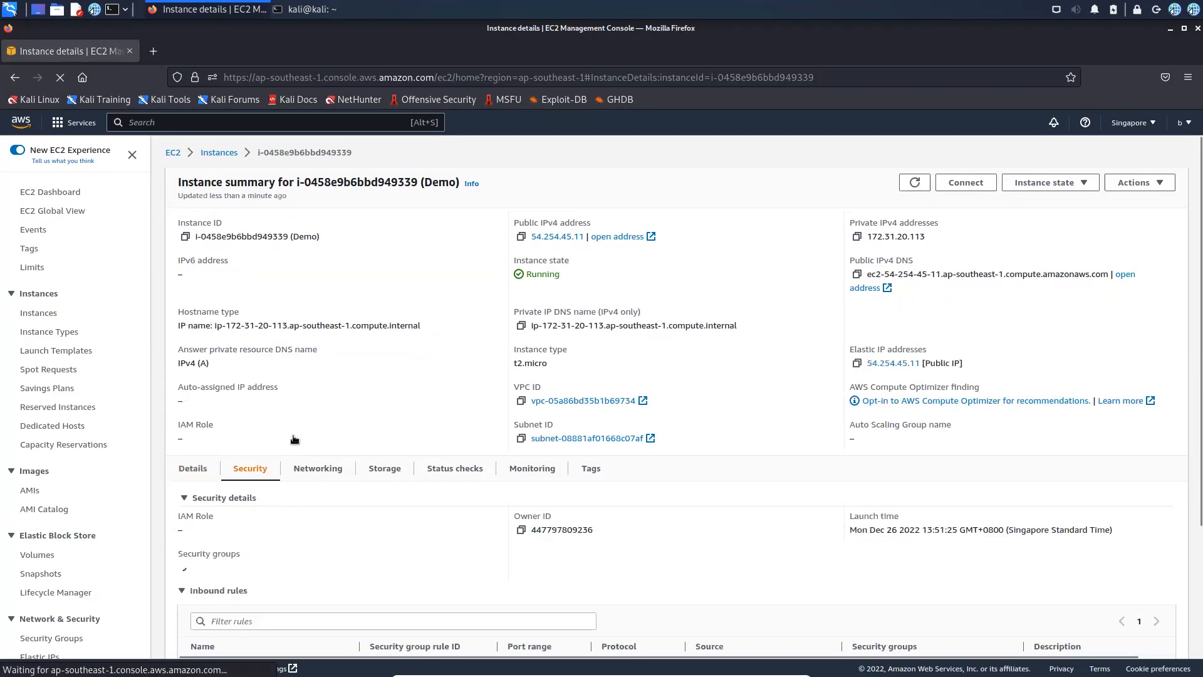
scroll(299, 441, down, 3)
scroll(280, 554, up, 3)
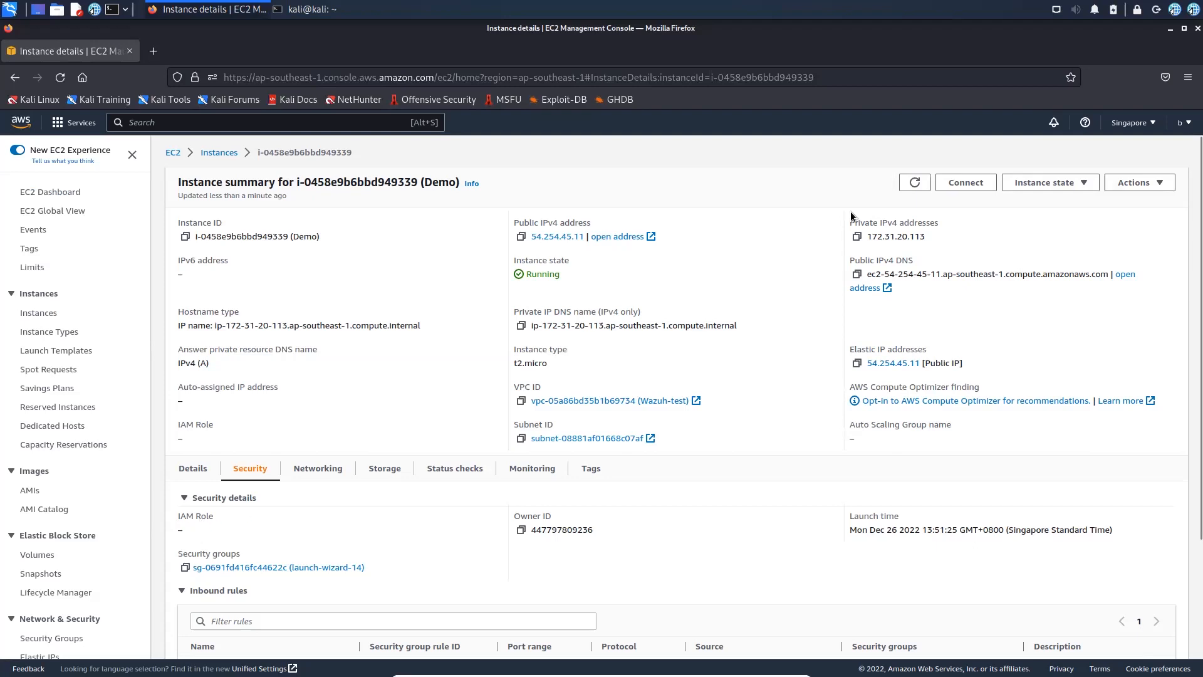
Step: Attach the SSMInstanceProfile IAM role to the Demo instance and check the role in the instance's security details
click(1154, 183)
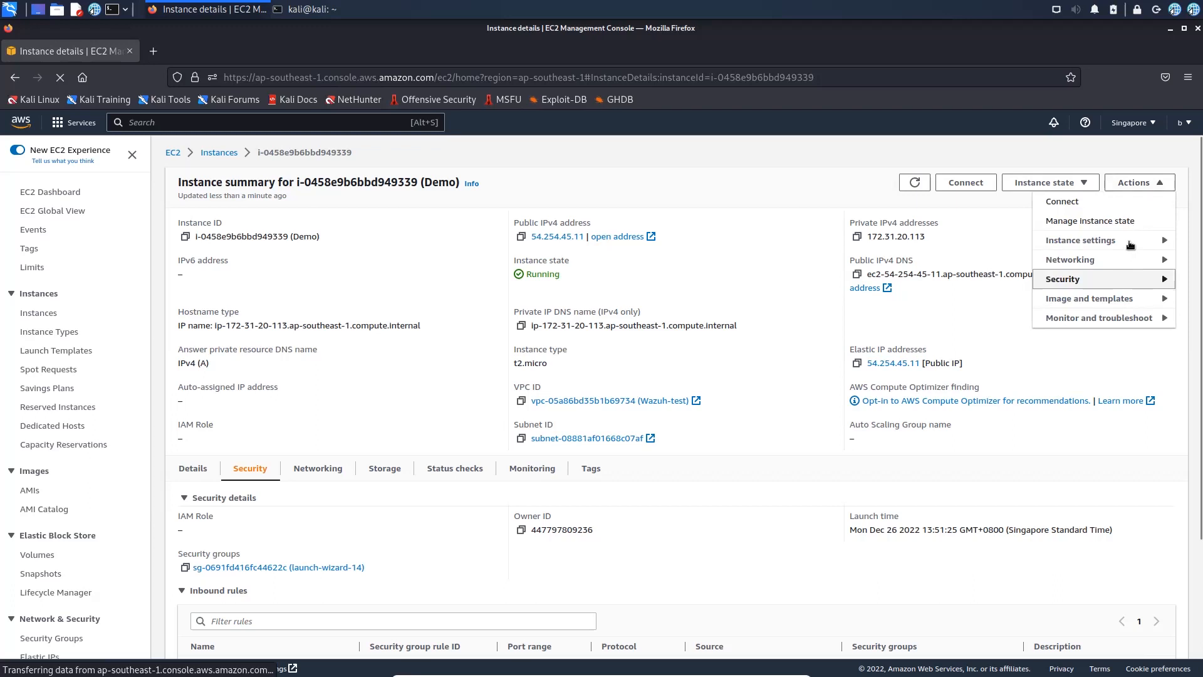
click(1114, 280)
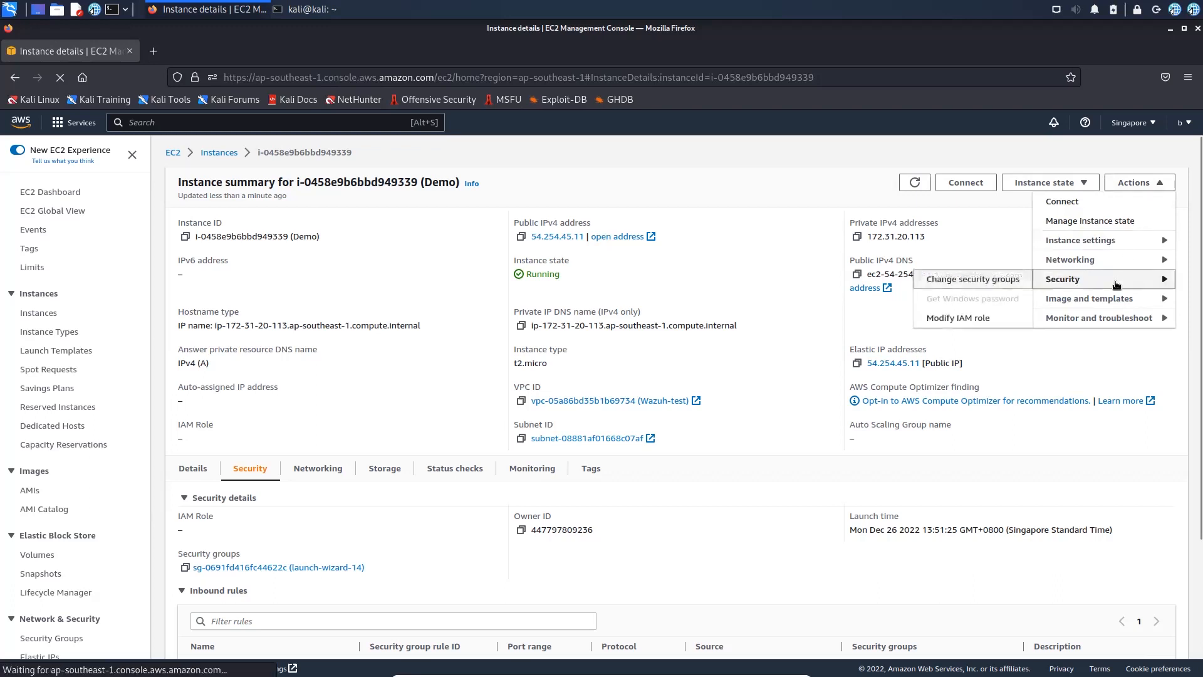
click(952, 319)
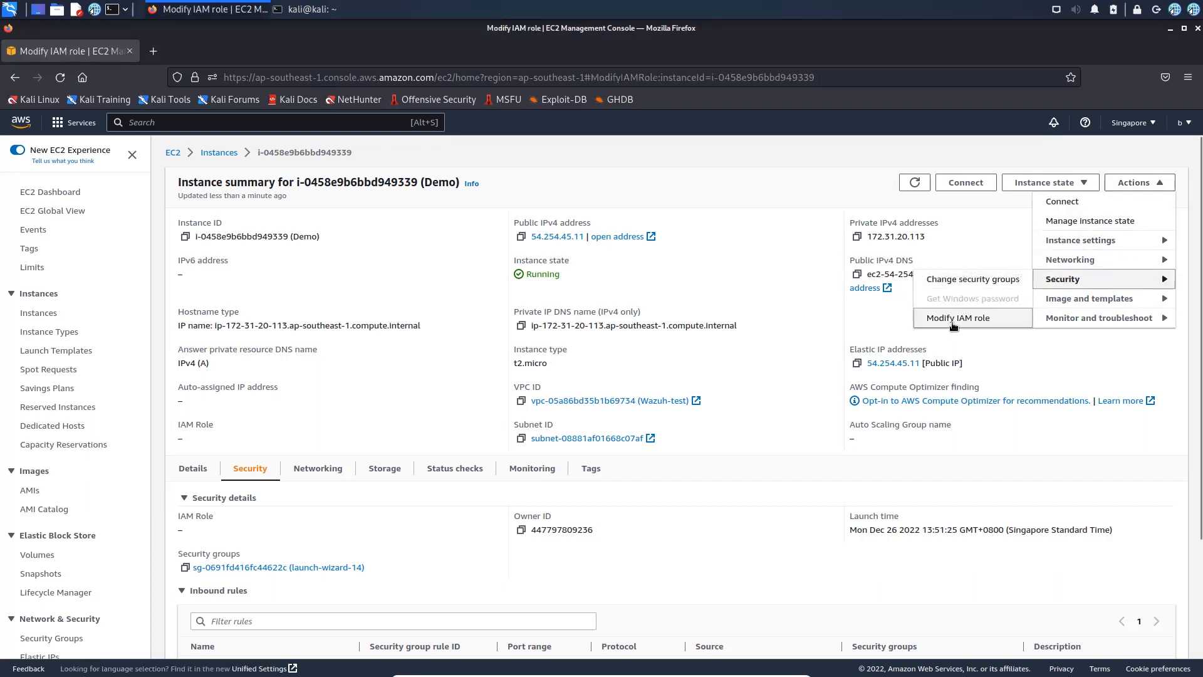
click(253, 317)
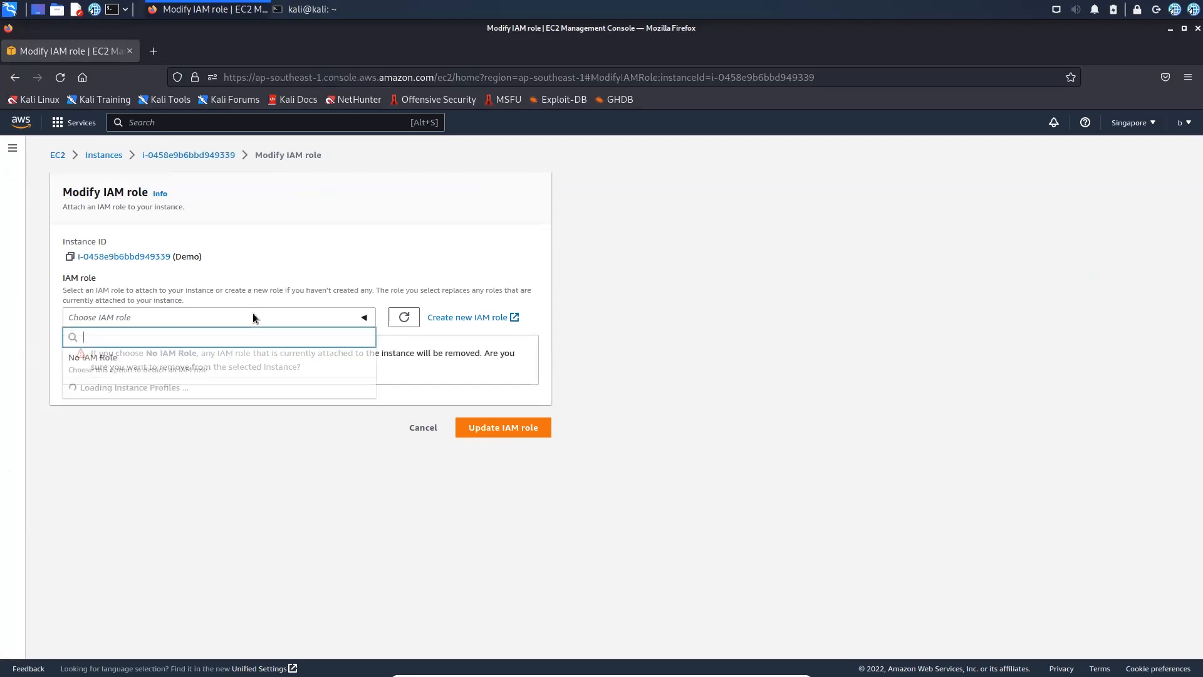
click(281, 505)
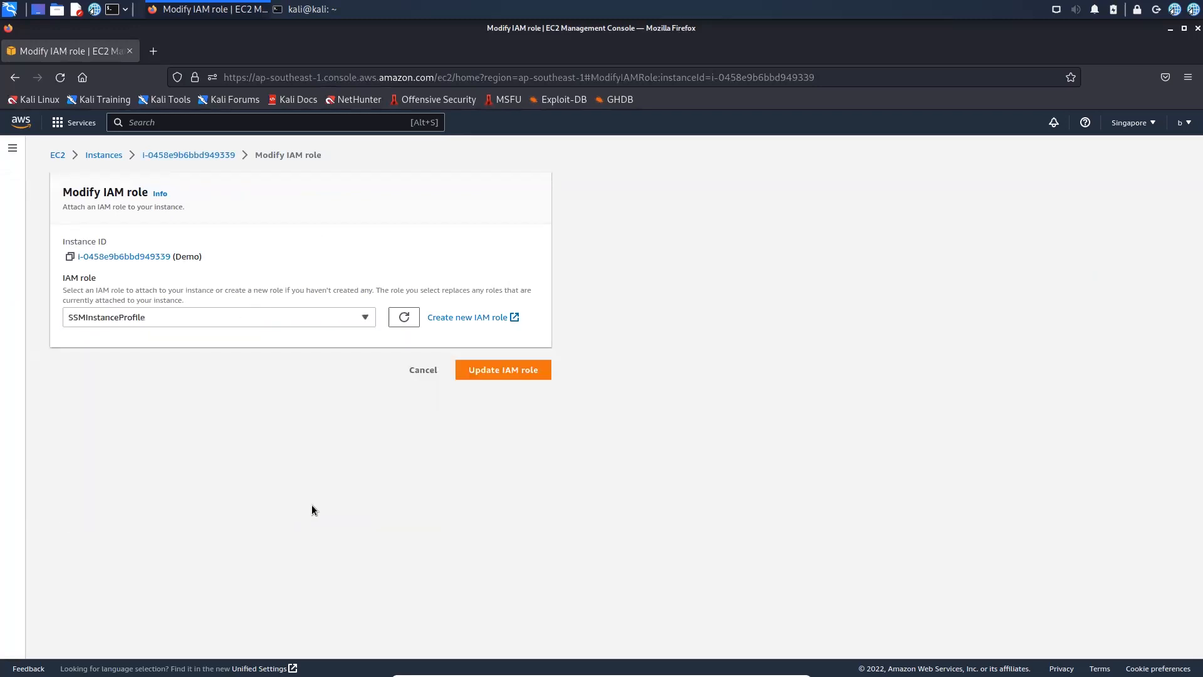
click(509, 370)
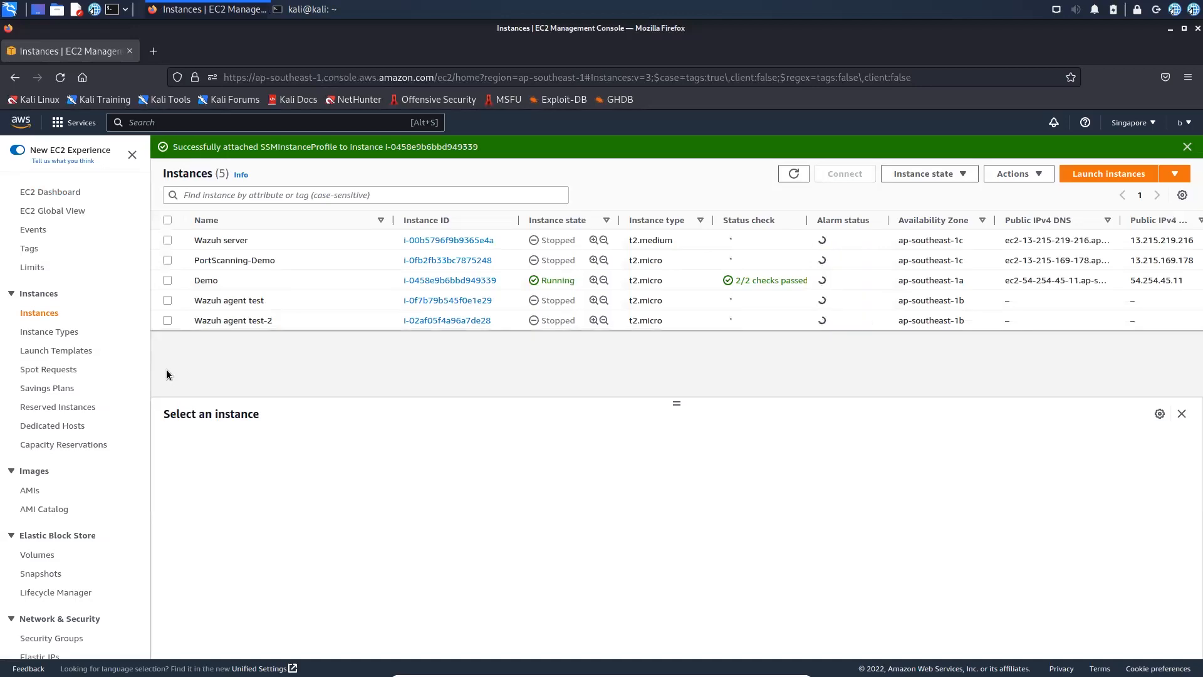
click(490, 281)
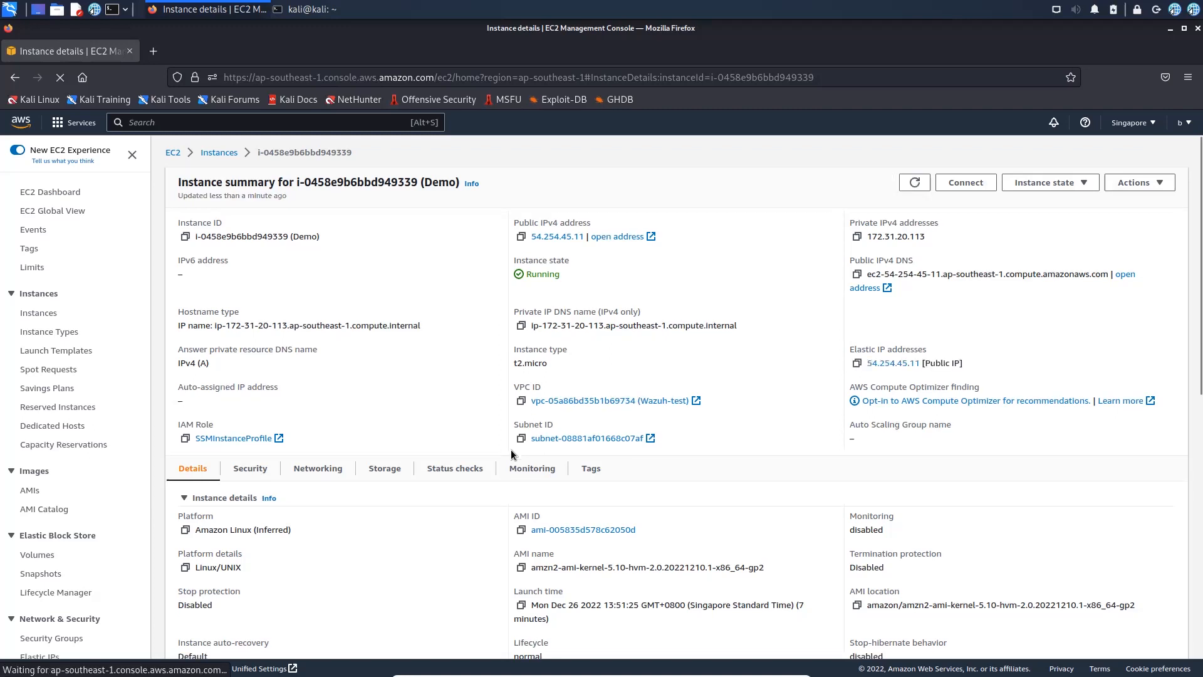
click(253, 474)
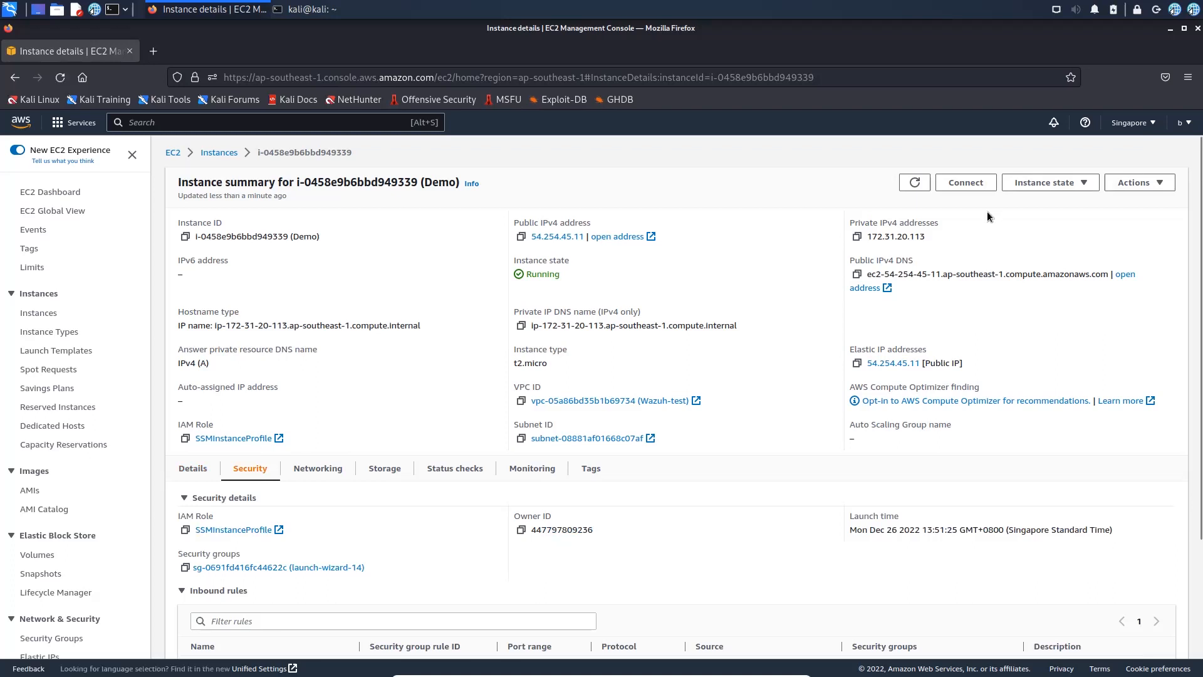
Step: Open the Demo instance's connection options and start a Session Manager session to it
click(961, 182)
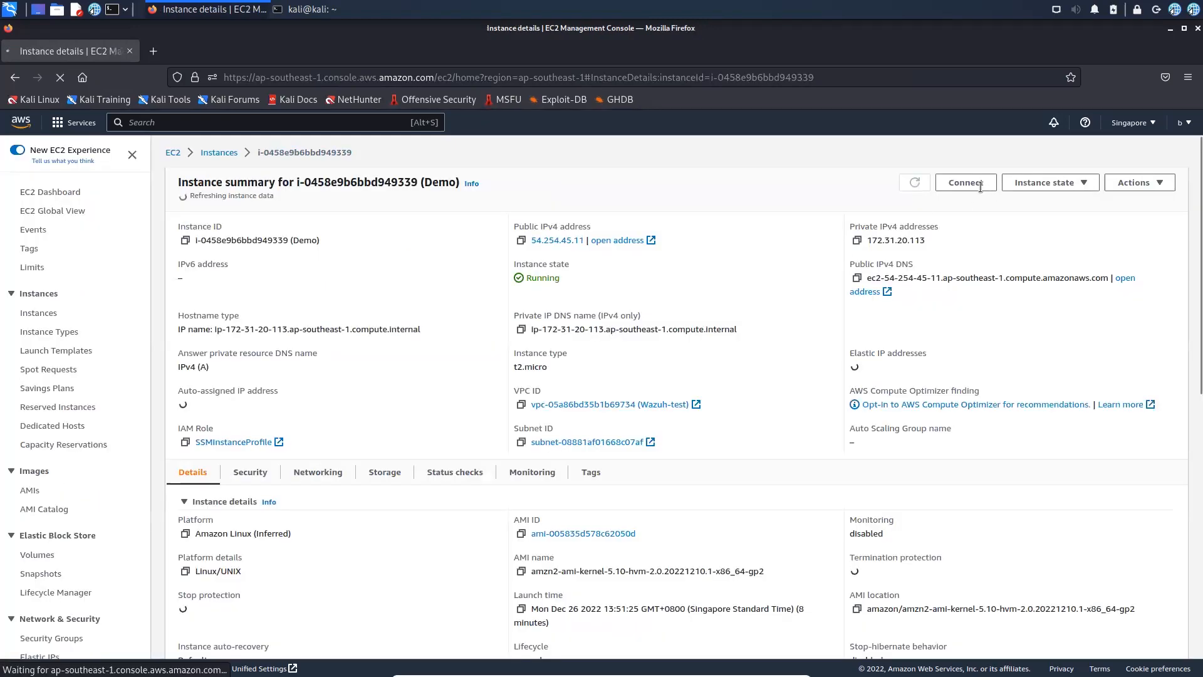
click(967, 183)
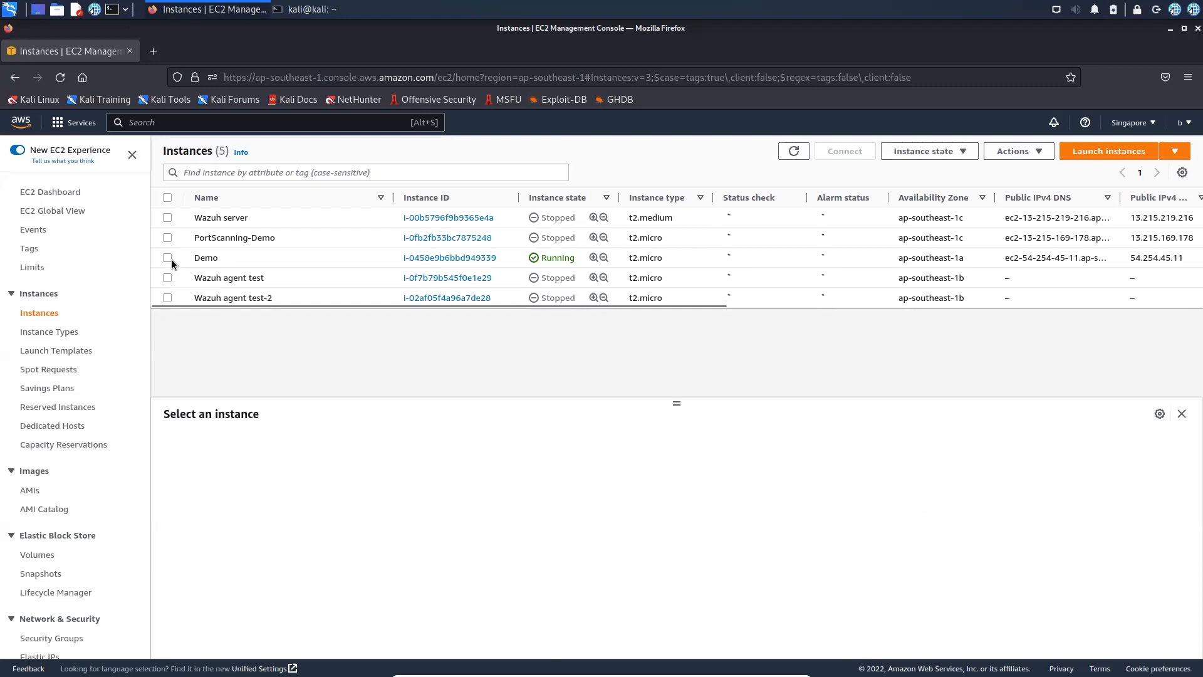
click(170, 257)
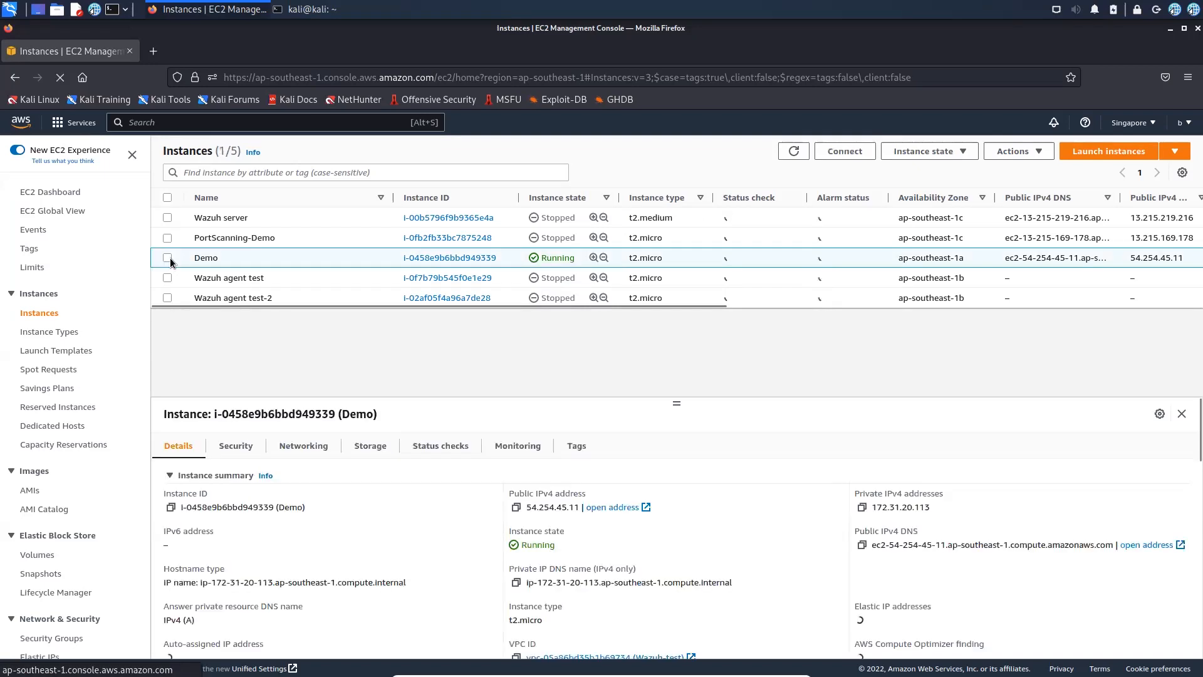
click(941, 153)
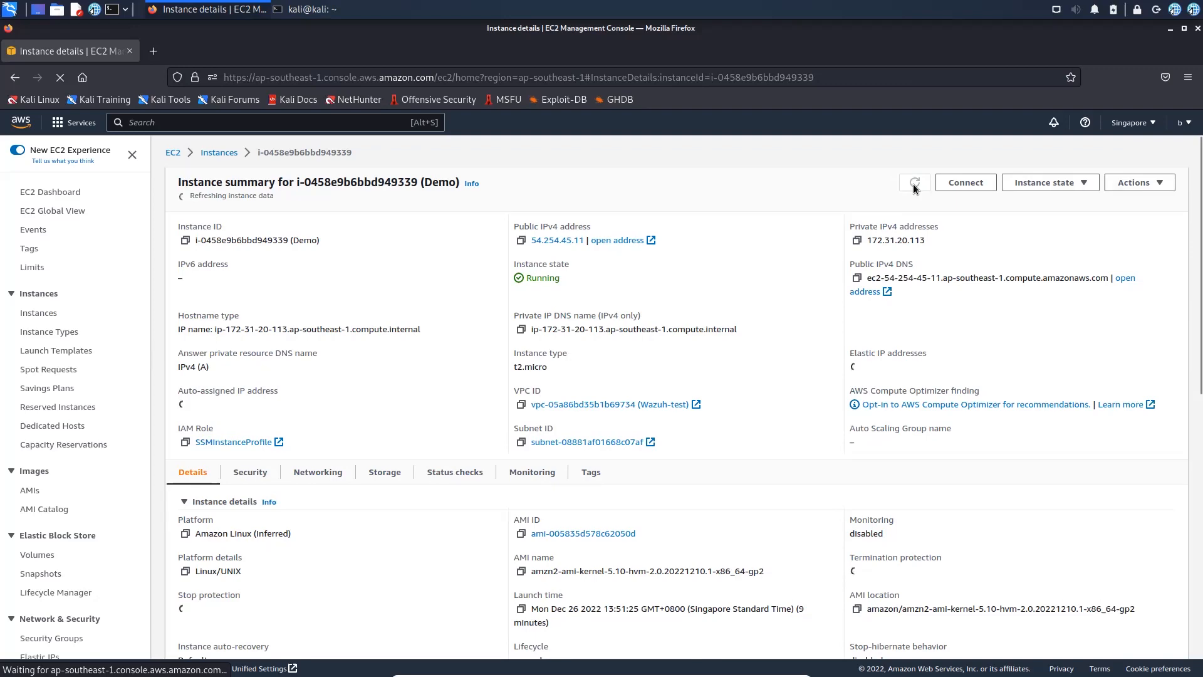
click(465, 260)
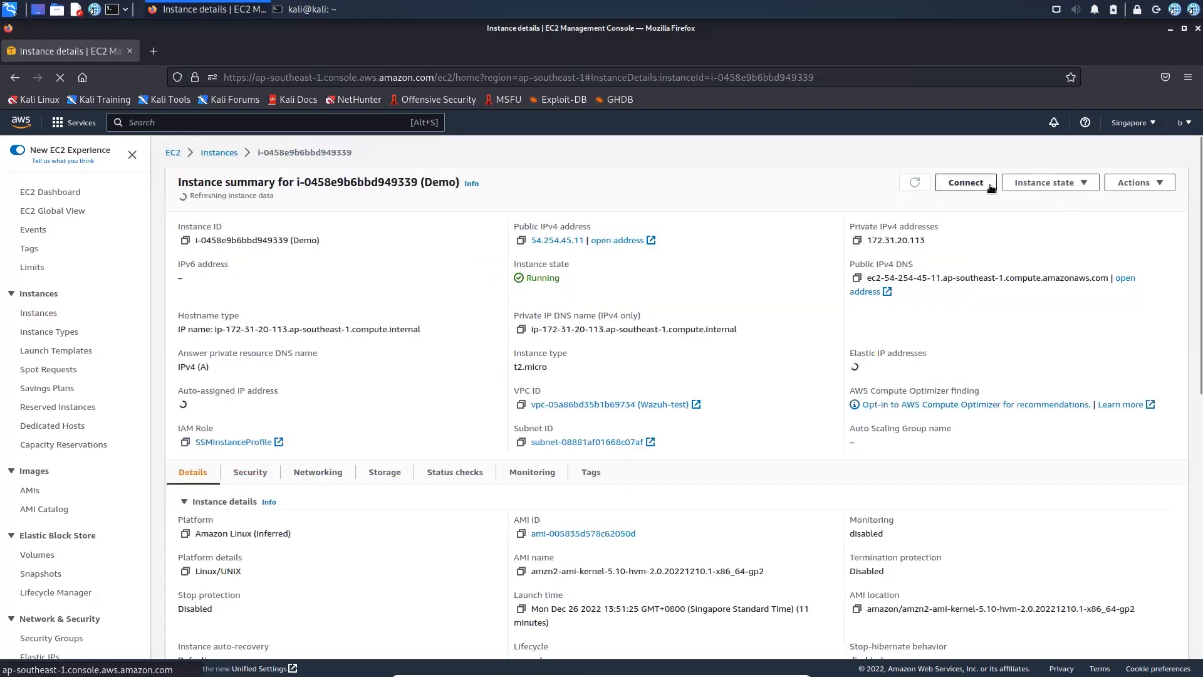
click(966, 182)
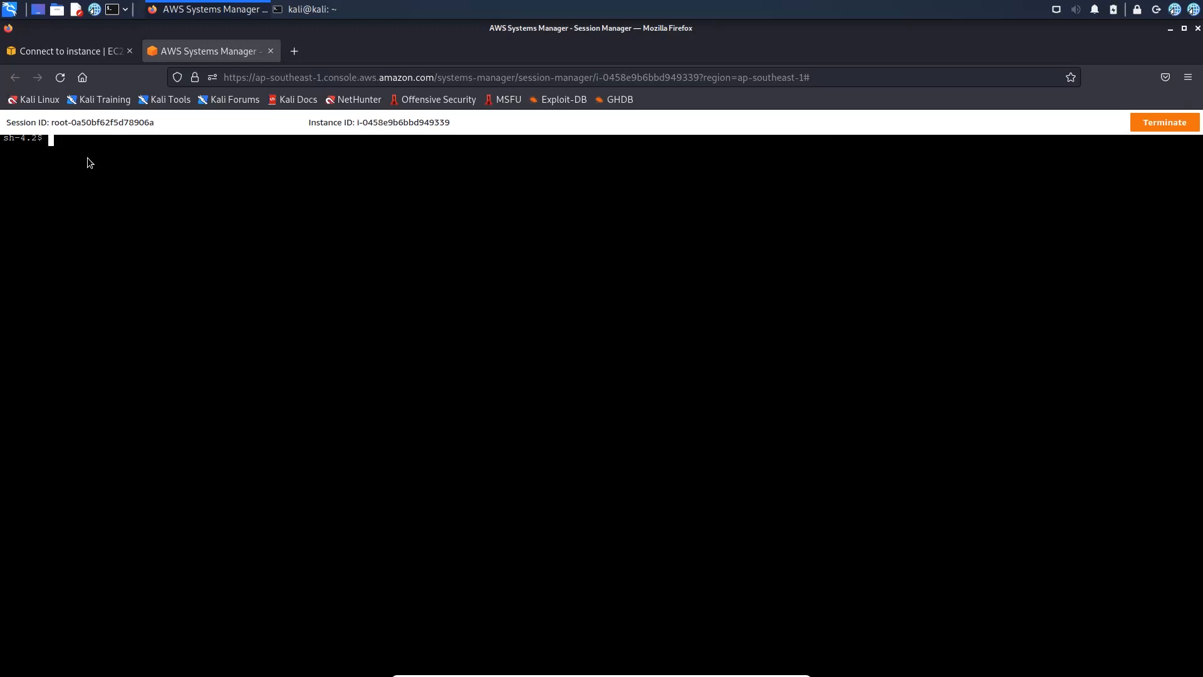
Step: Run whoami in the Session Manager shell to check the current user
text(oami)
key(Return)
double_click(3, 151)
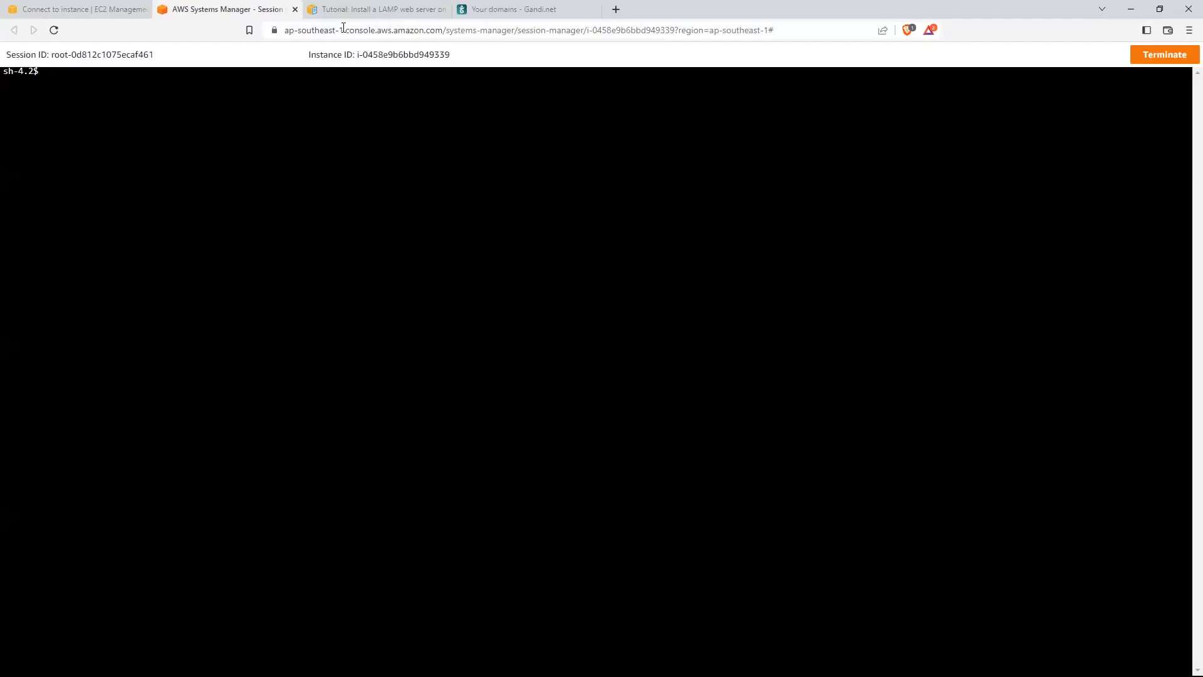
Step: Open the AWS tutorial on installing a LAMP web server on Amazon Linux 2 and read its title and introduction
click(332, 11)
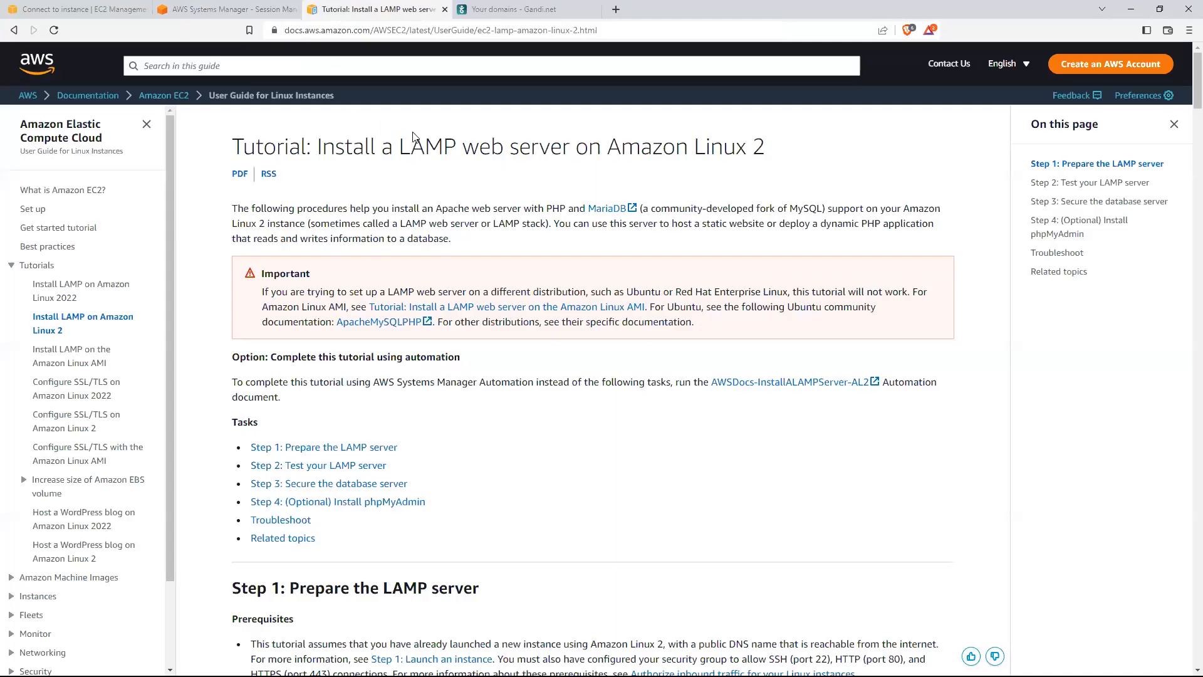
drag(414, 136, 708, 172)
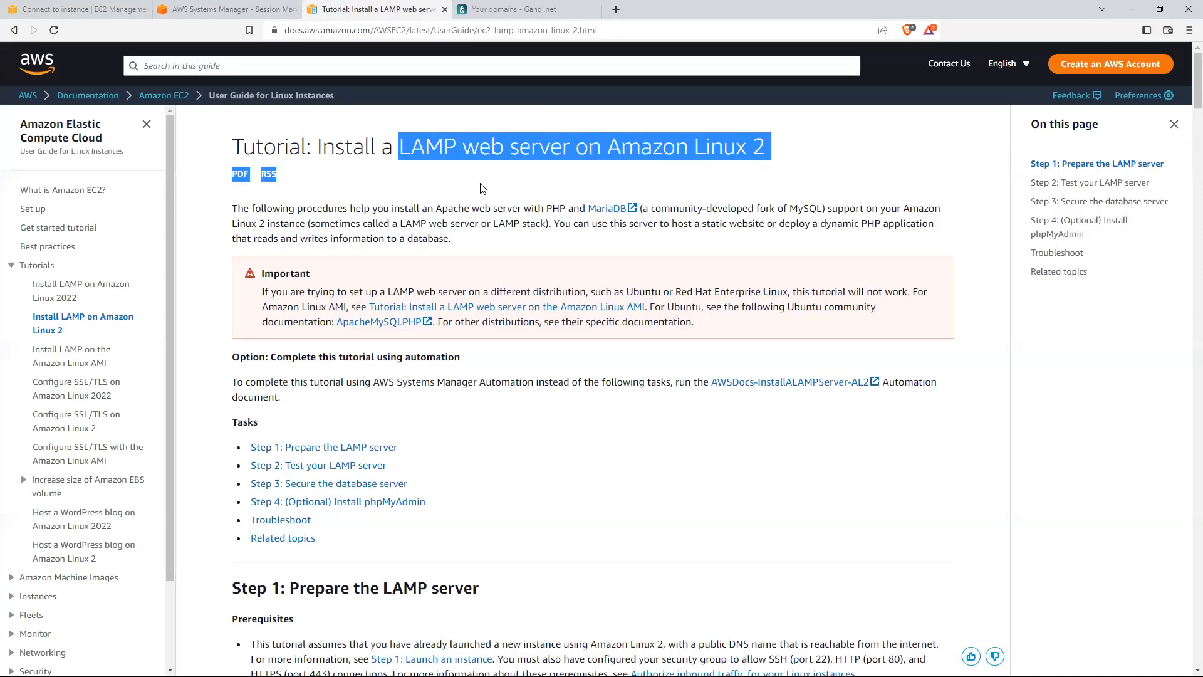
drag(406, 209, 522, 209)
click(509, 212)
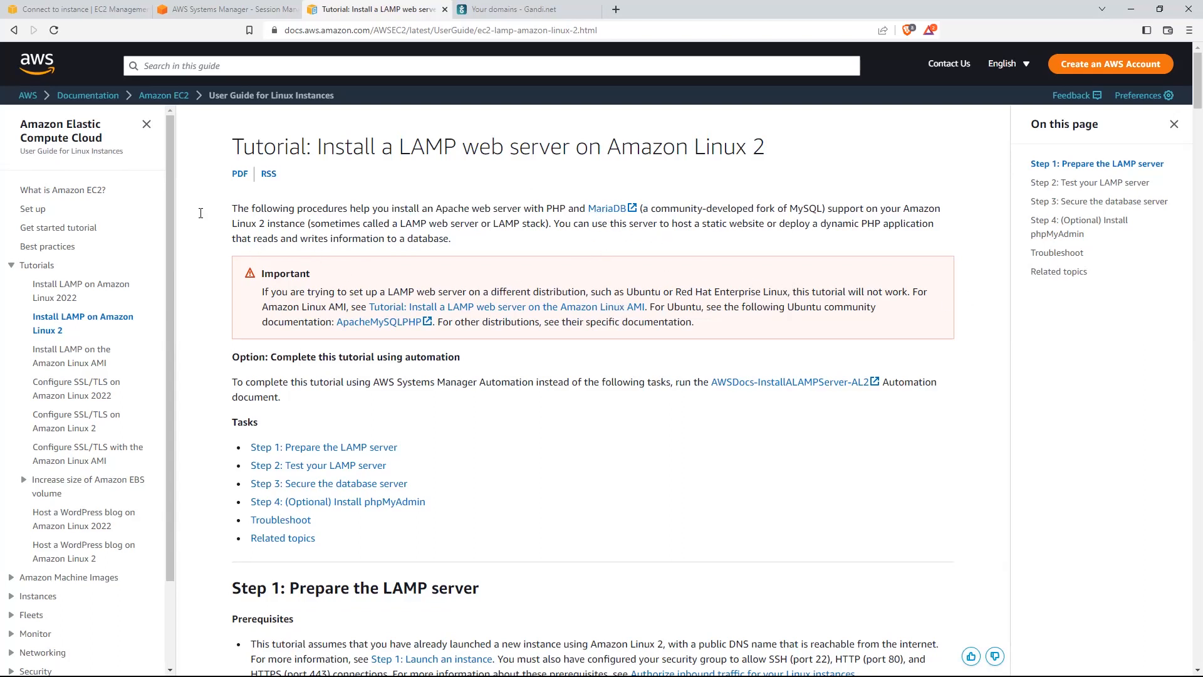
drag(232, 228, 288, 224)
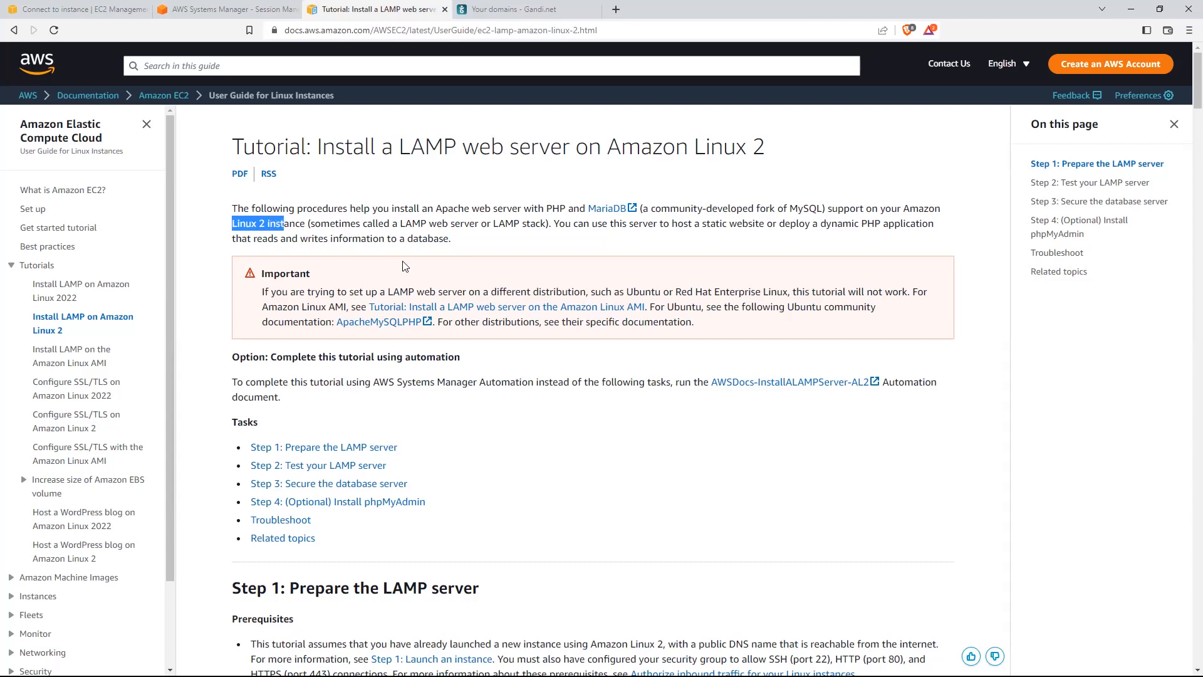
Step: Copy the software update command from Step 1 of the LAMP tutorial and run sudo yum update -y in the session
scroll(407, 268, down, 4)
scroll(408, 267, down, 3)
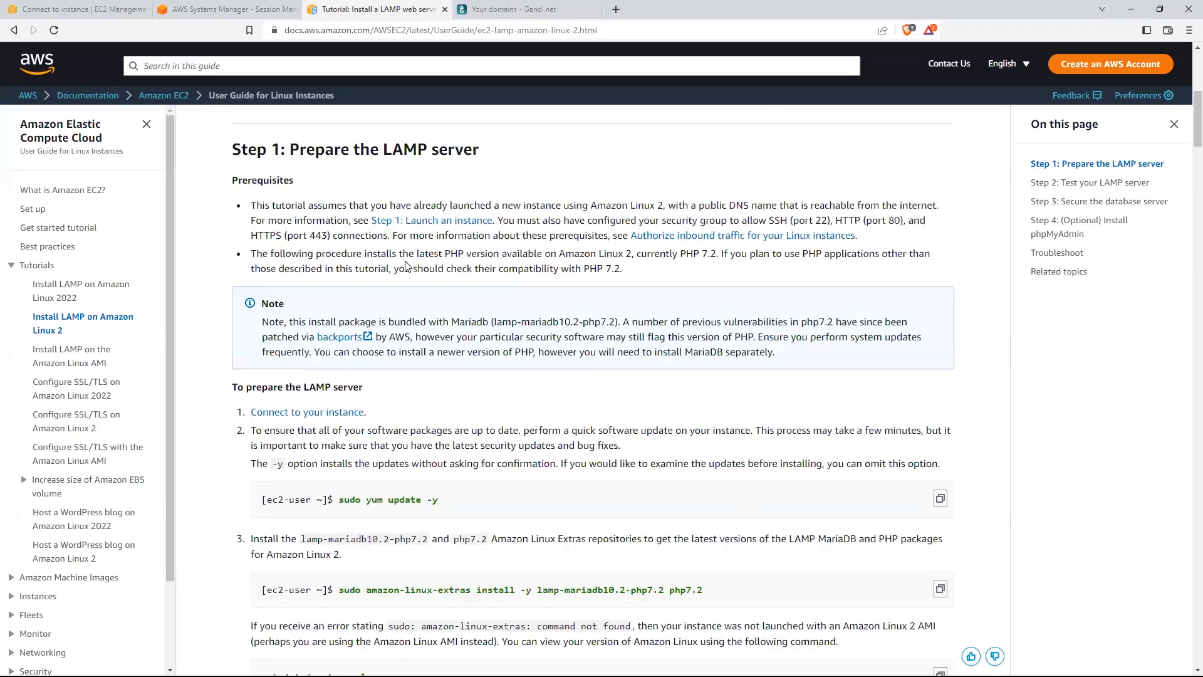
scroll(408, 259, down, 3)
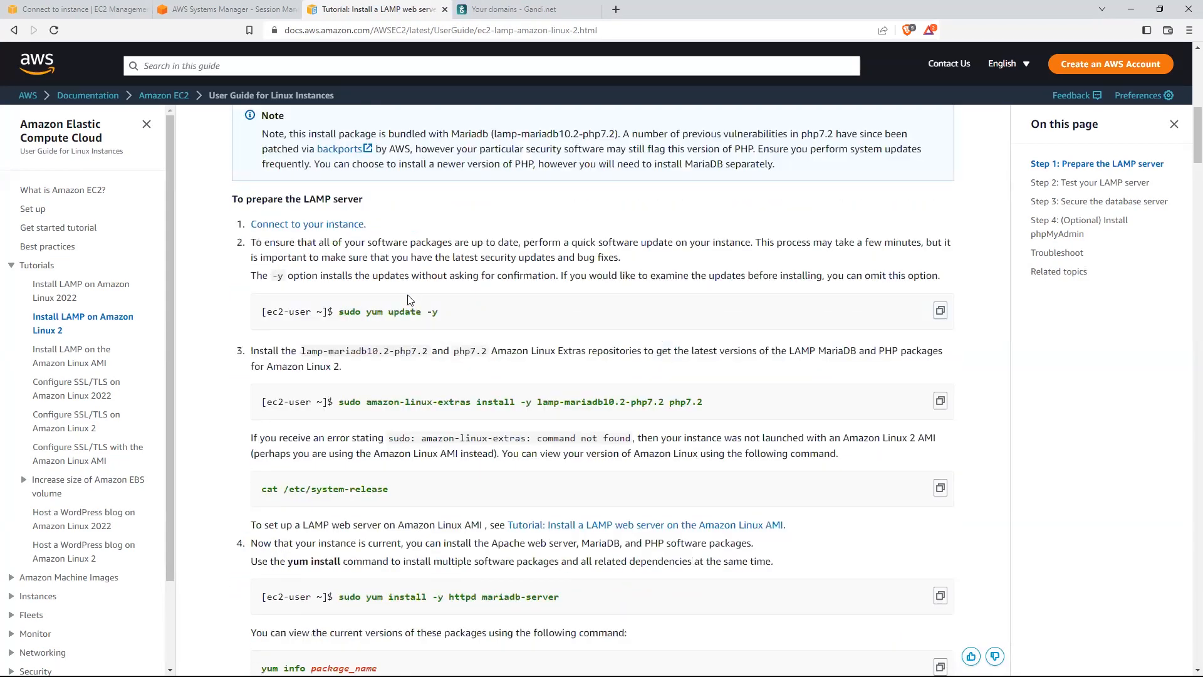
click(938, 311)
click(223, 8)
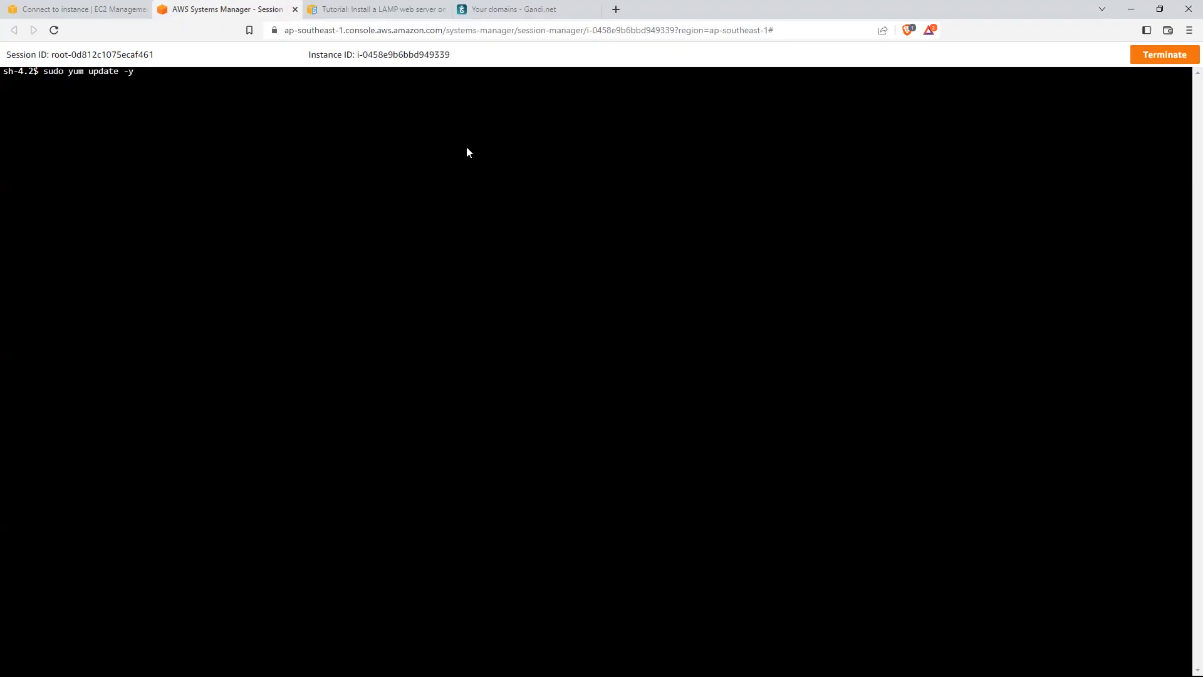
key(Return)
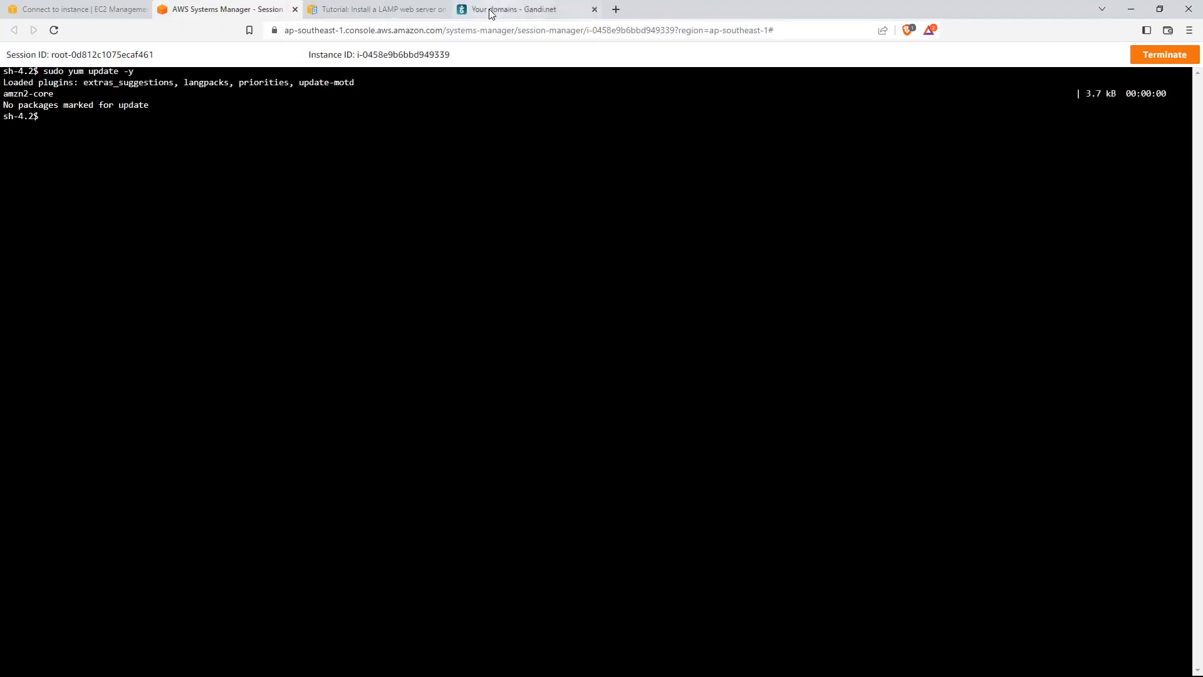
drag(89, 72, 59, 95)
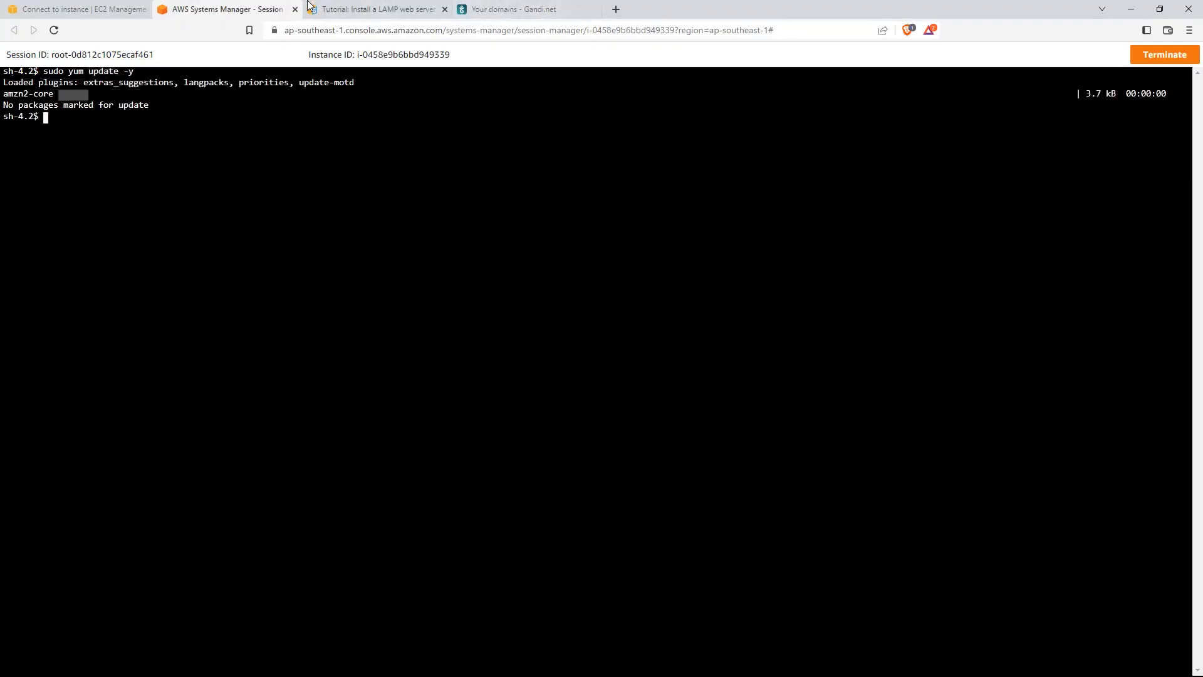
Step: Copy the repository command from the tutorial and run sudo amazon-linux-extras install -y lamp-mariadb10.2-php7.2 php7.2 in the session
click(379, 8)
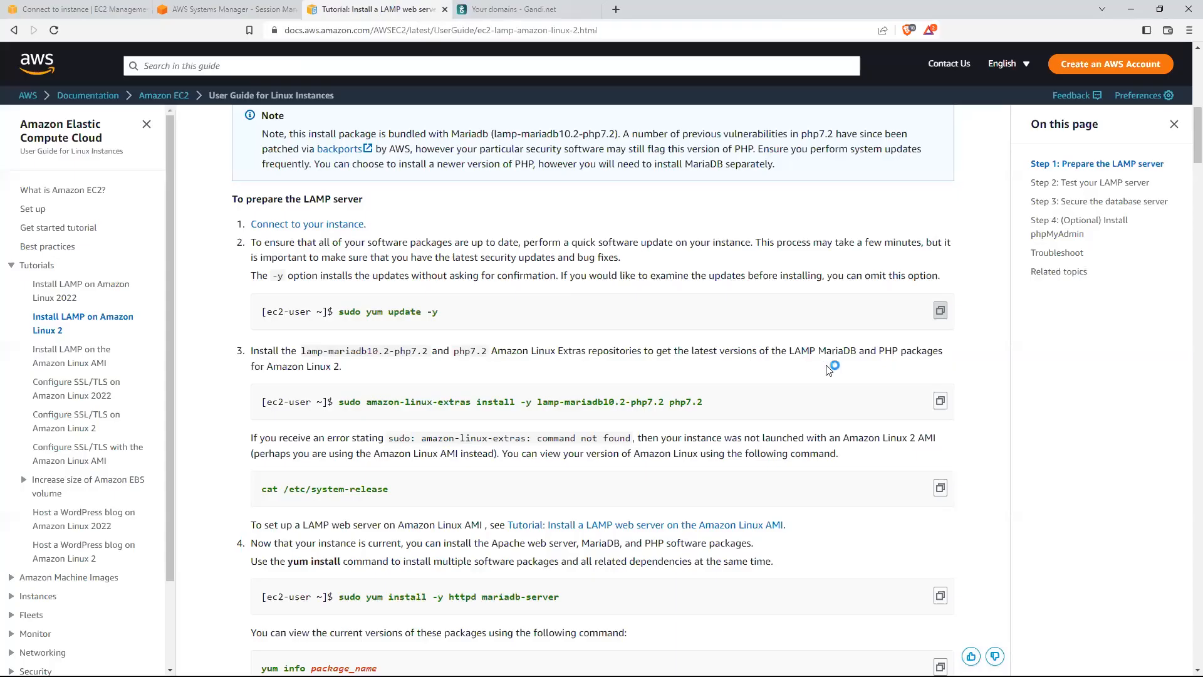
click(939, 401)
click(226, 9)
right_click(298, 220)
click(378, 279)
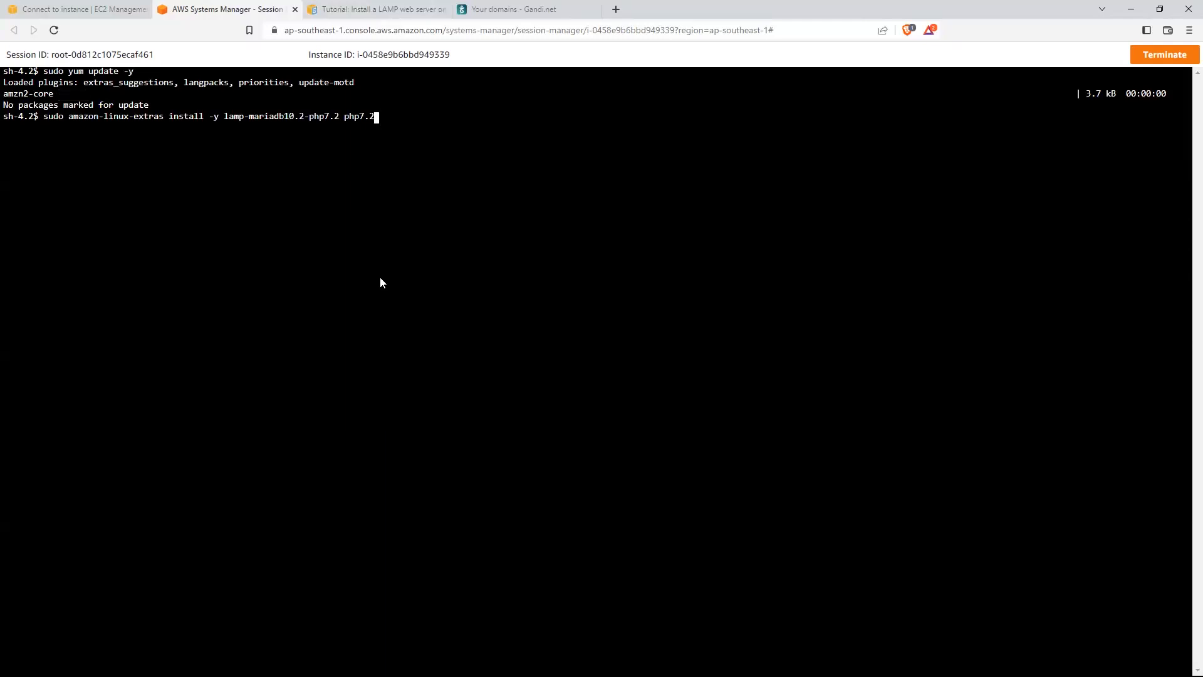
key(Return)
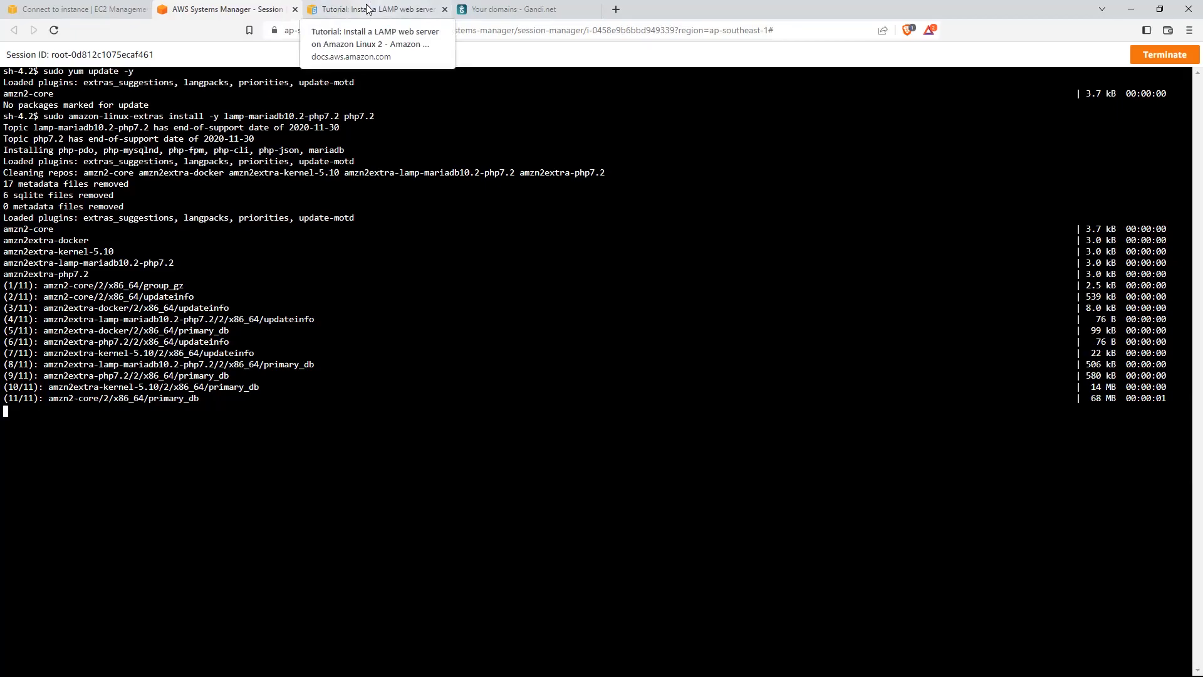
Step: Read the tutorial's note on the amazon-linux-extras command-not-found error and the Apache and MariaDB installation instructions that follow it
click(367, 9)
scroll(786, 401, down, 3)
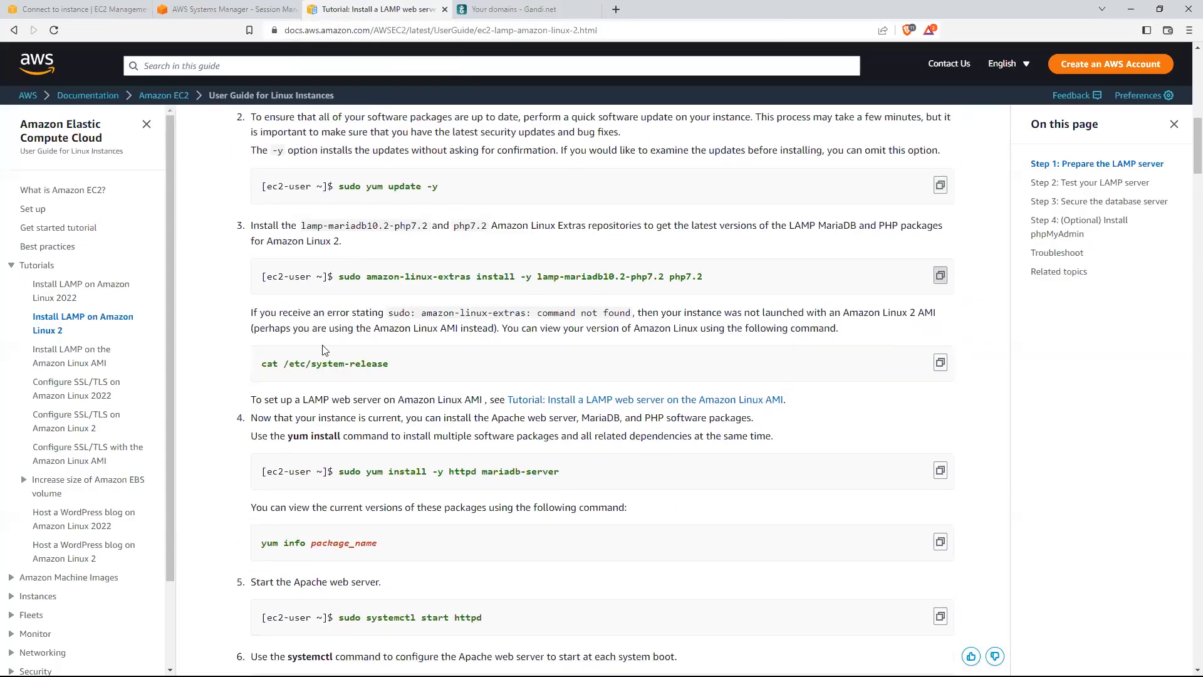
drag(253, 315, 252, 327)
click(273, 387)
scroll(414, 345, down, 2)
scroll(412, 344, down, 1)
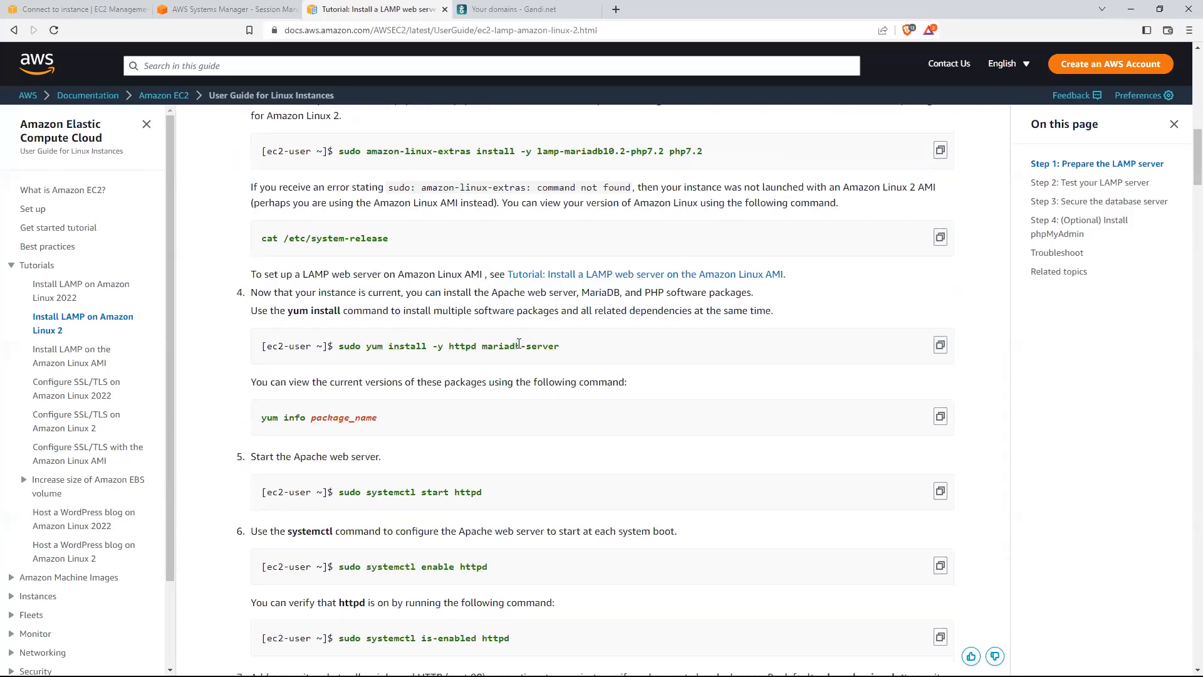
scroll(519, 344, up, 5)
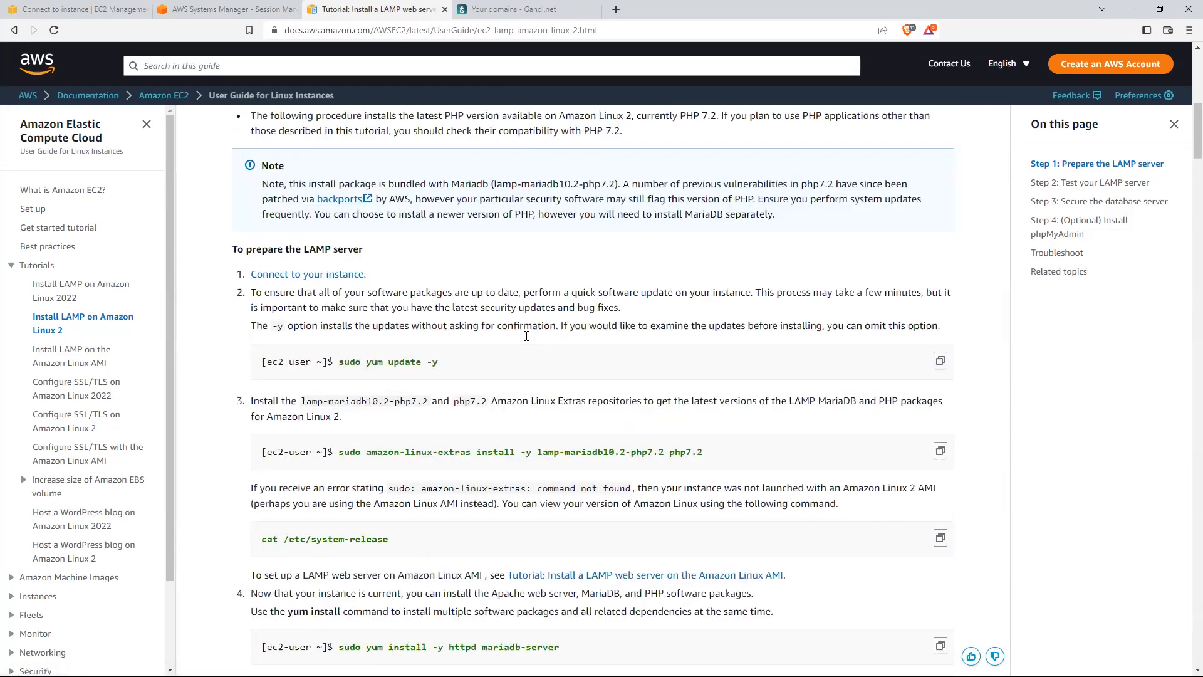
scroll(526, 336, up, 1)
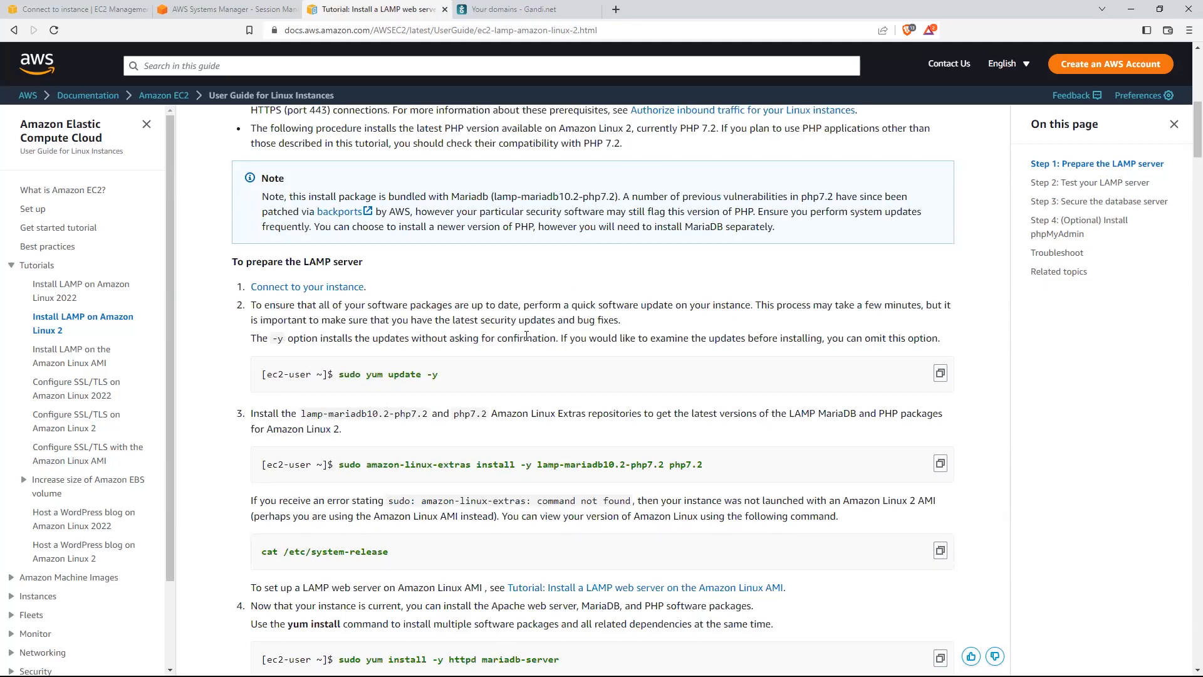
Step: Return to the Session Manager shell and review the output of the amazon-linux-extras installation back to its start
click(215, 8)
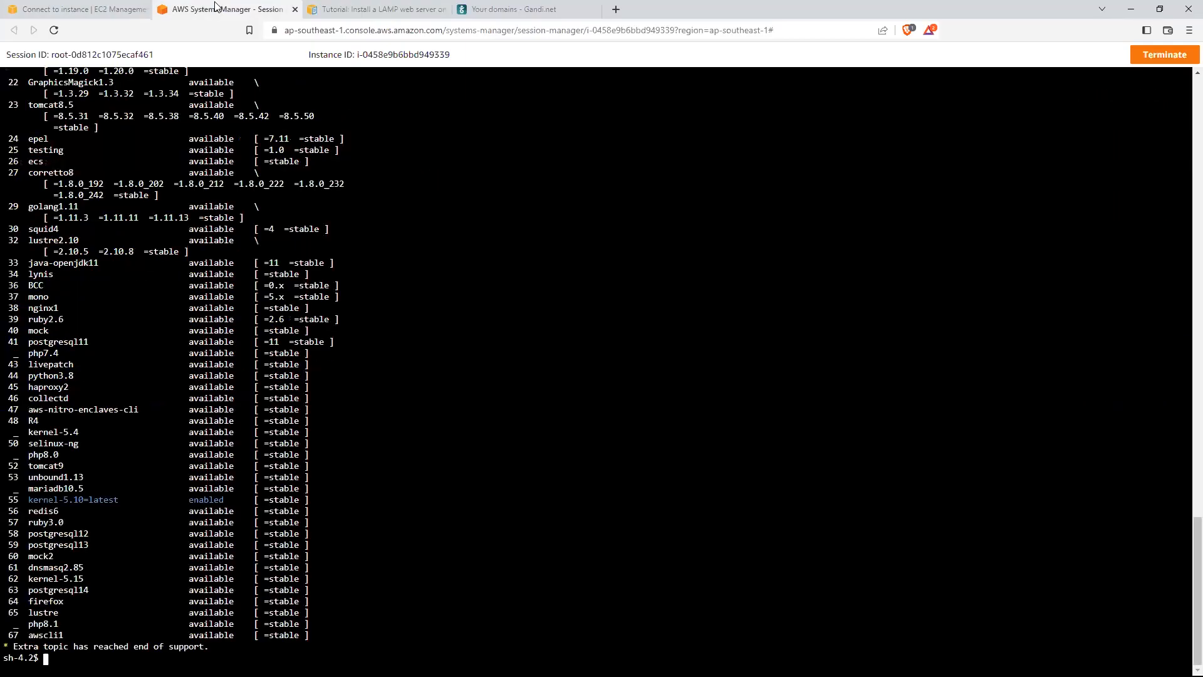
scroll(531, 395, up, 10)
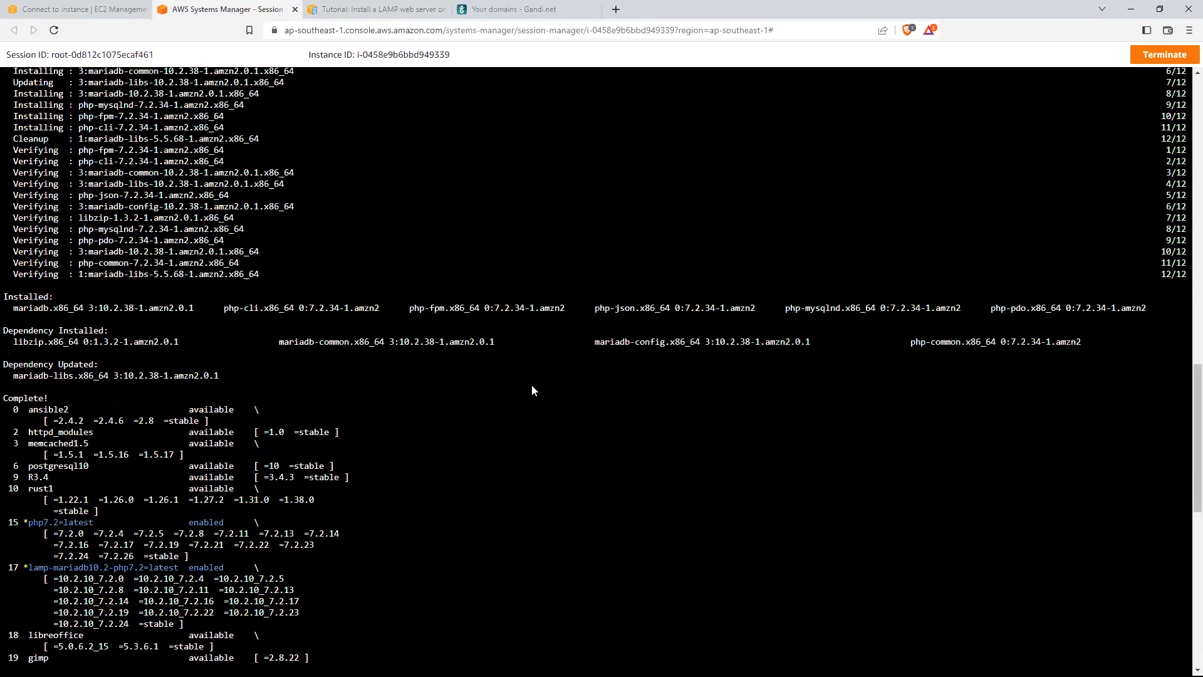
scroll(531, 385, up, 8)
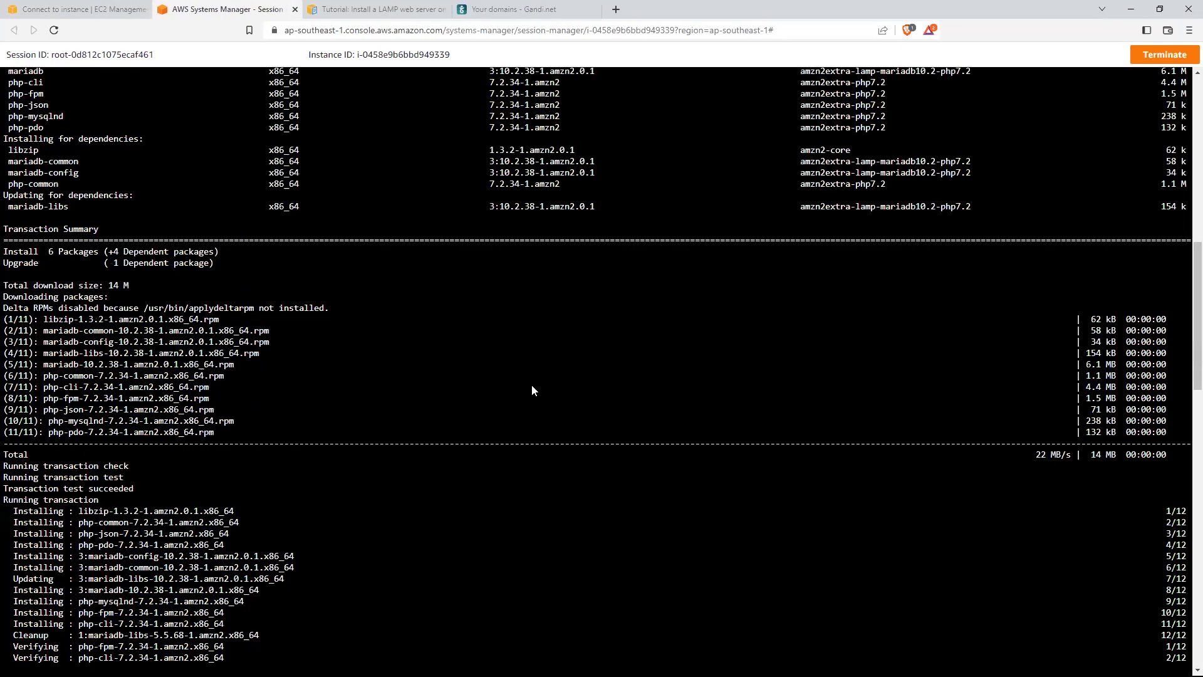
scroll(531, 384, up, 5)
right_click(531, 384)
click(520, 330)
scroll(520, 330, up, 3)
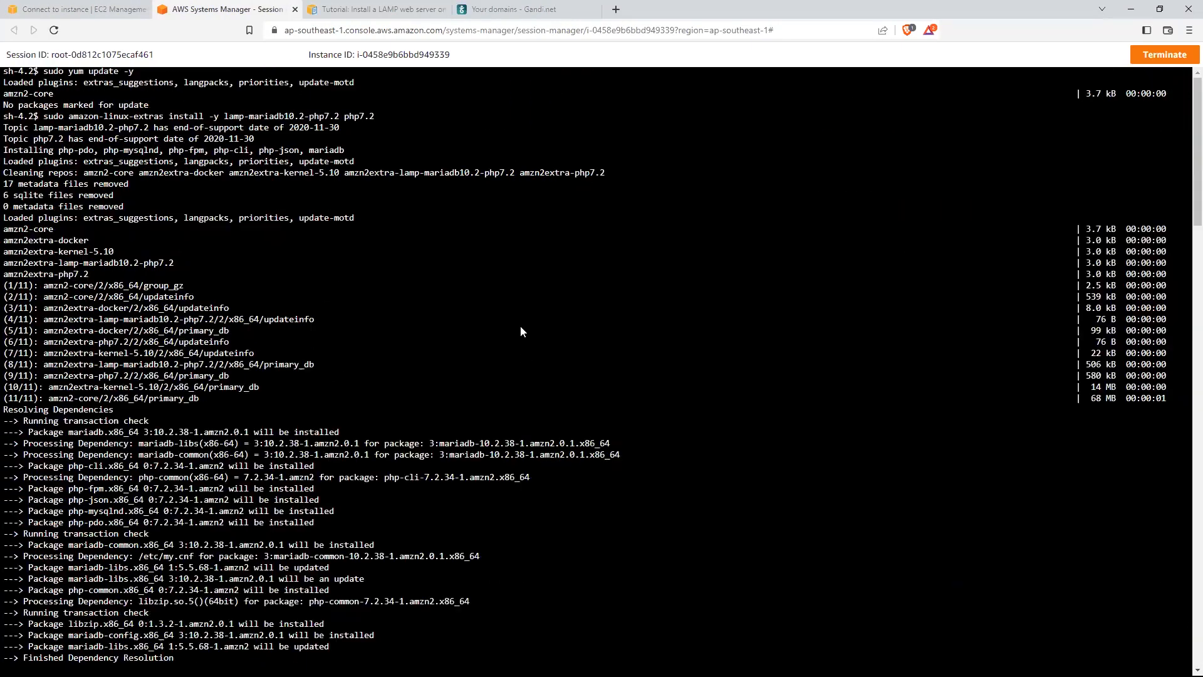
Step: Copy the Apache and MariaDB installation command from the tutorial and run sudo yum install -y httpd mariadb-server in the session
scroll(521, 332, down, 15)
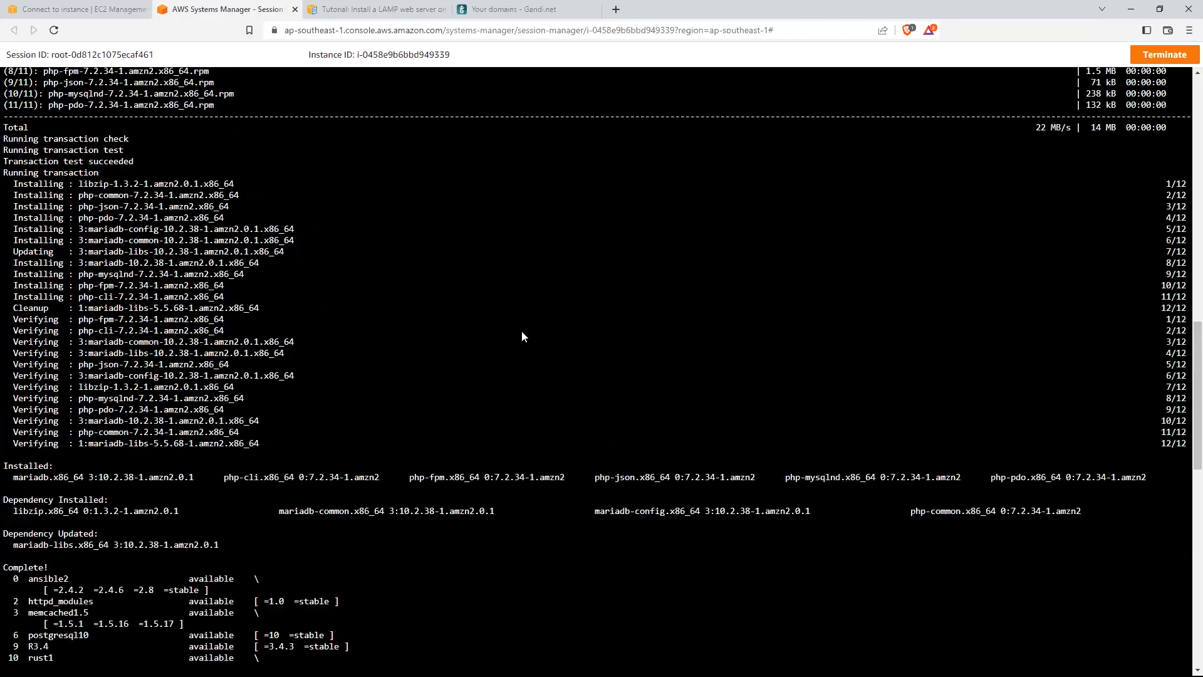
scroll(522, 331, down, 12)
scroll(521, 330, up, 4)
scroll(520, 330, down, 15)
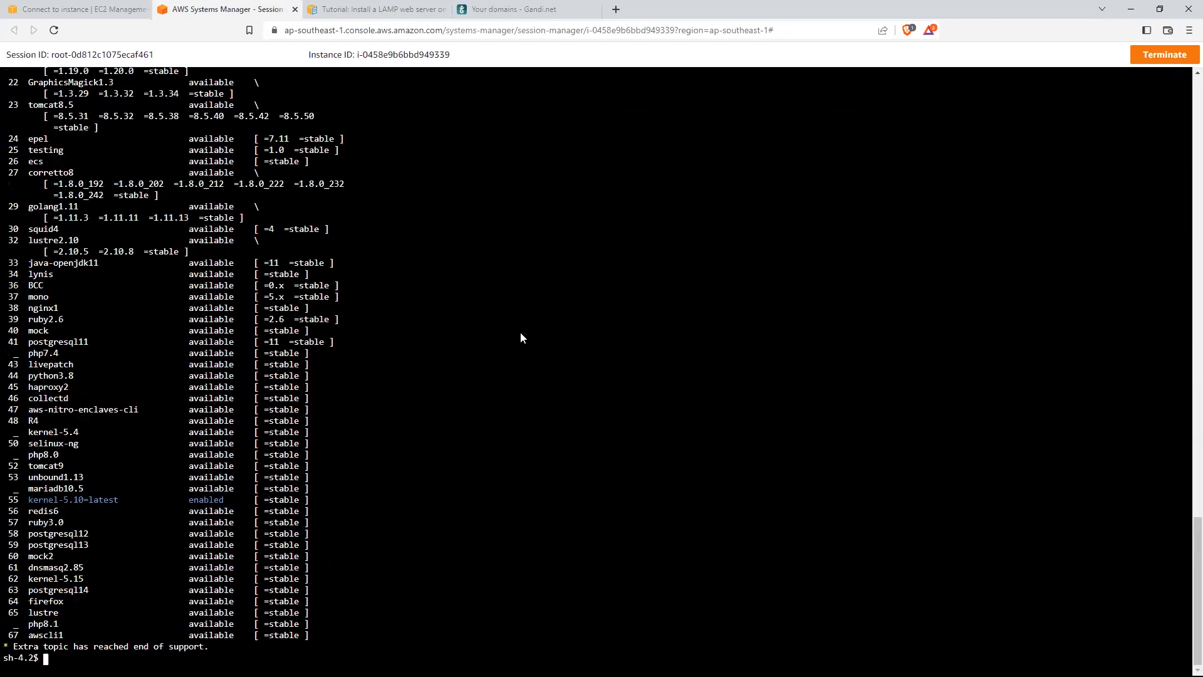
key(ctrl+Tab)
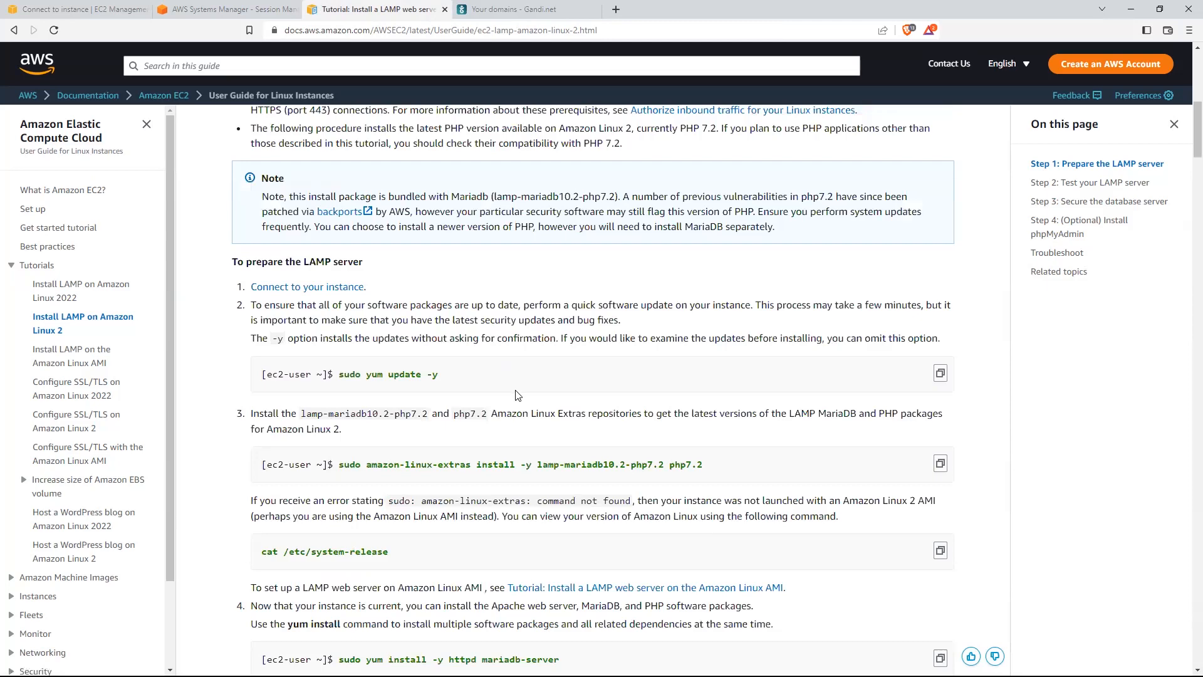
scroll(814, 401, down, 2)
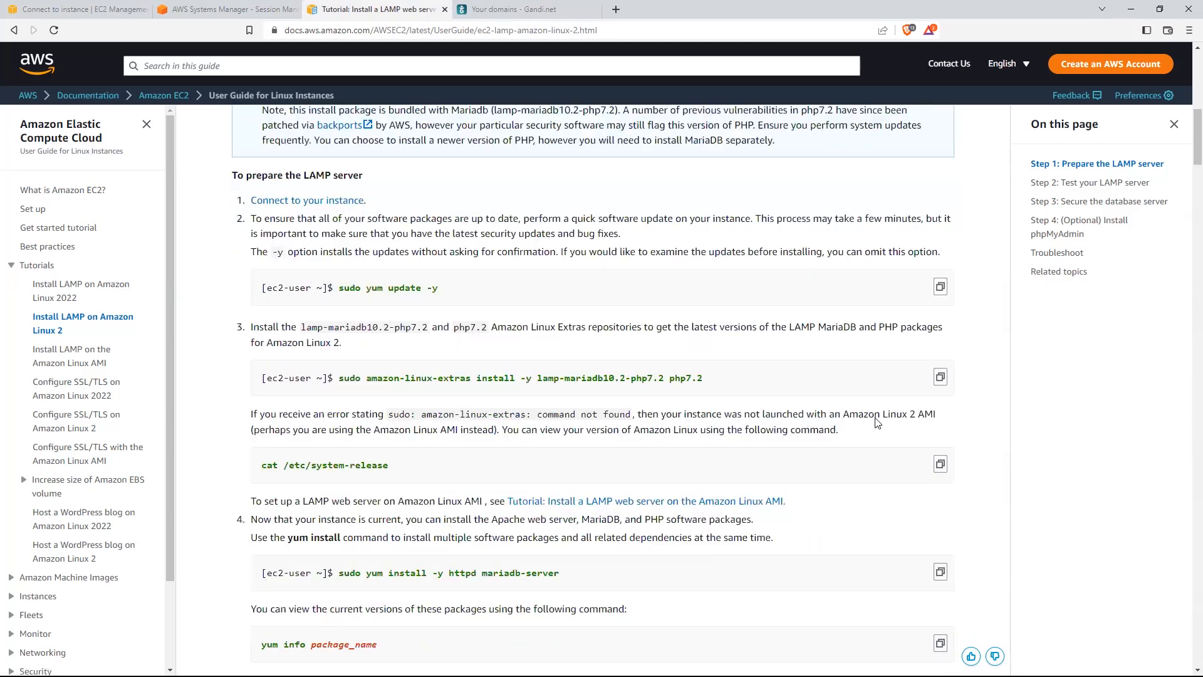
scroll(878, 424, down, 2)
click(939, 407)
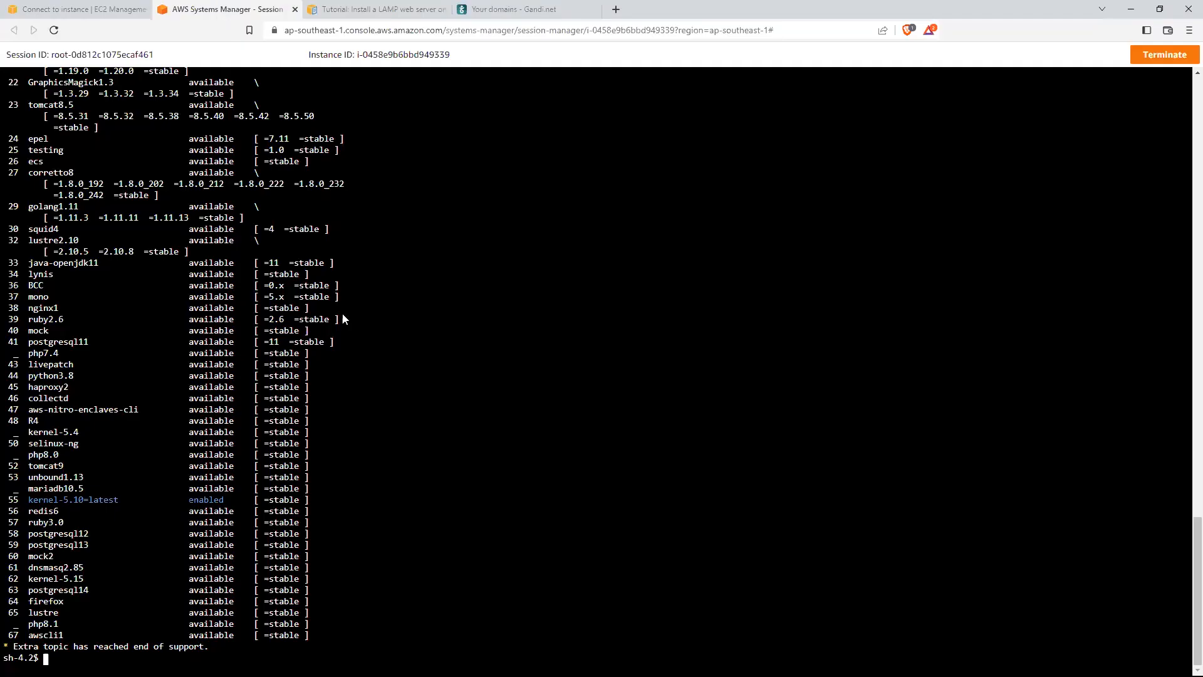
click(220, 9)
right_click(94, 658)
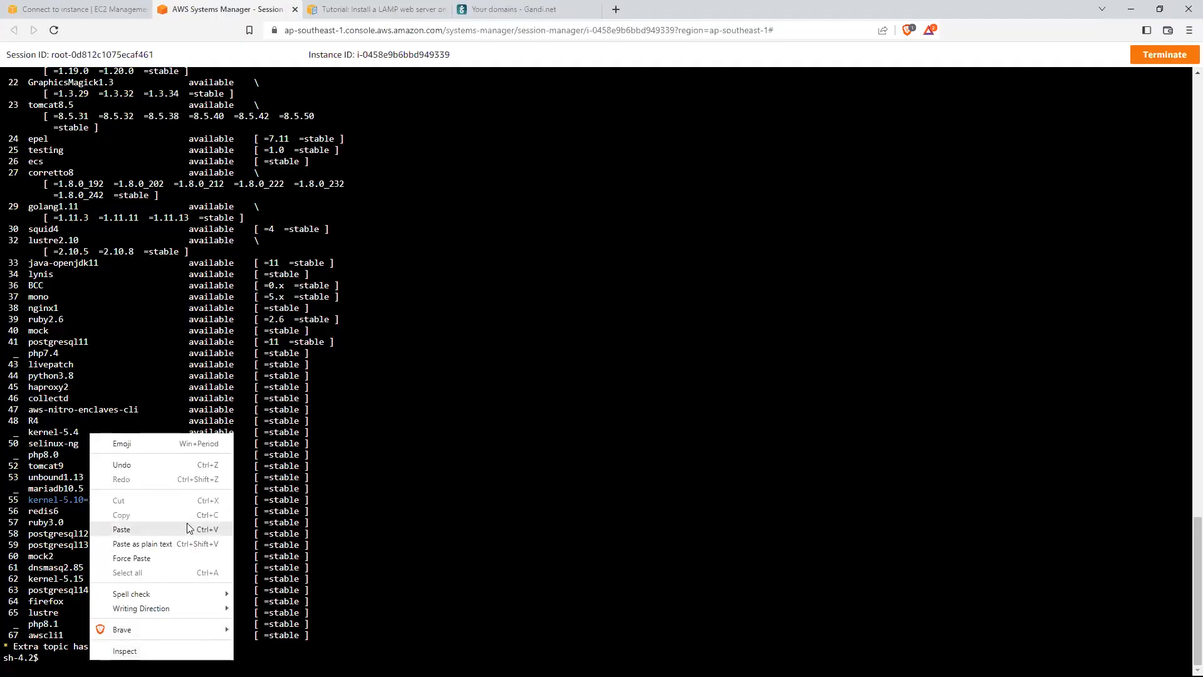
click(188, 528)
key(Return)
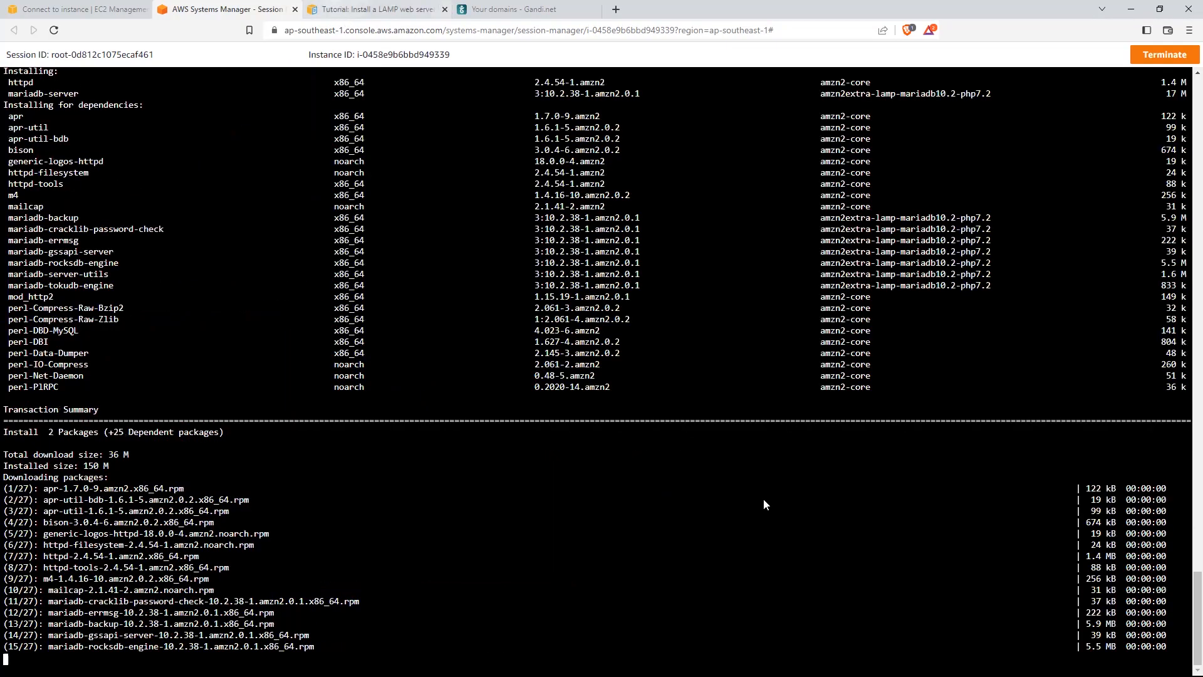
Step: Copy the Apache start command from the tutorial, clear the session's terminal and run sudo systemctl start httpd
key(ctrl+Tab)
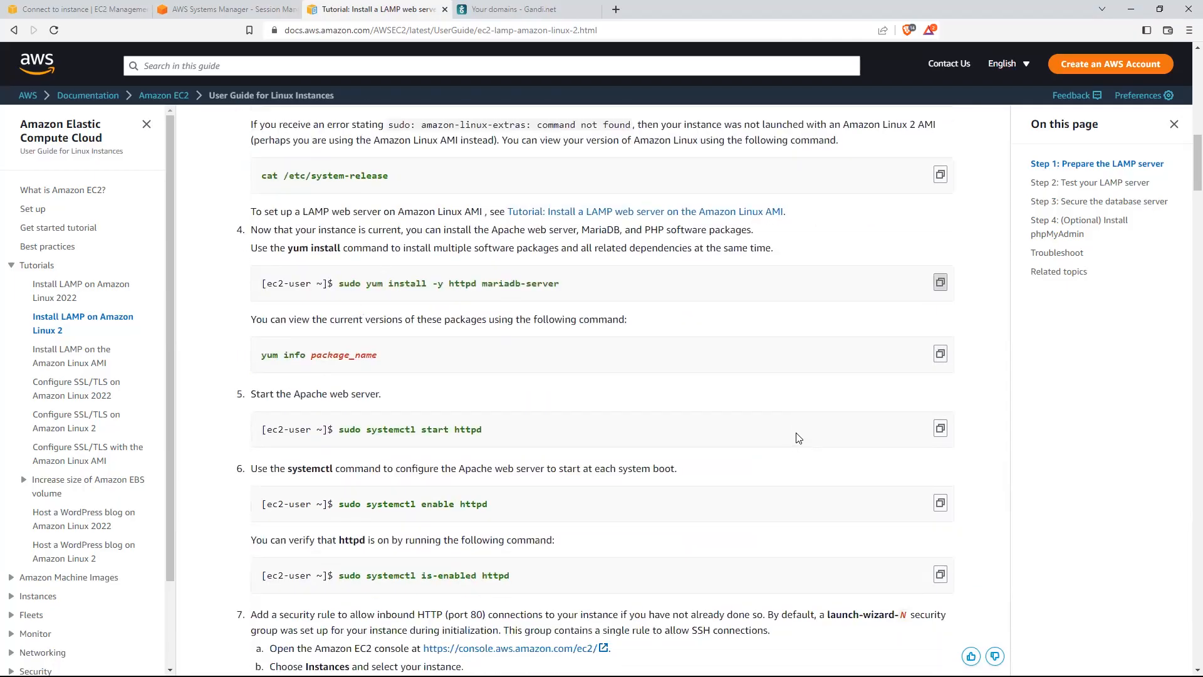
scroll(798, 438, down, 1)
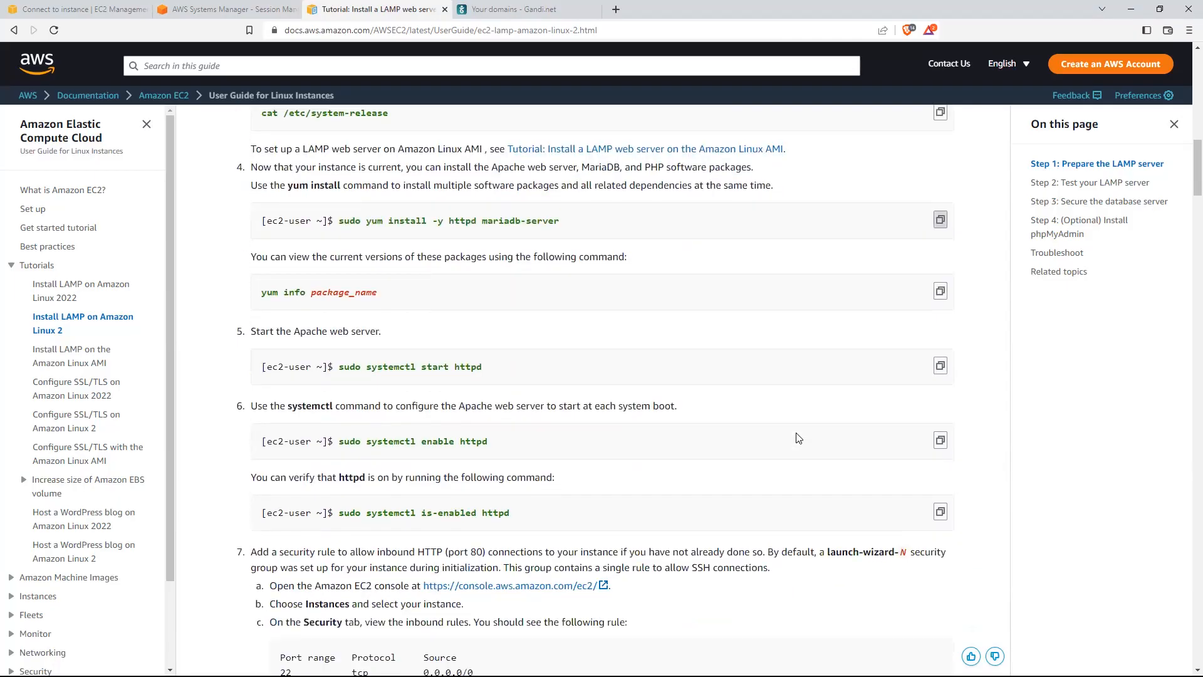
click(940, 365)
click(206, 7)
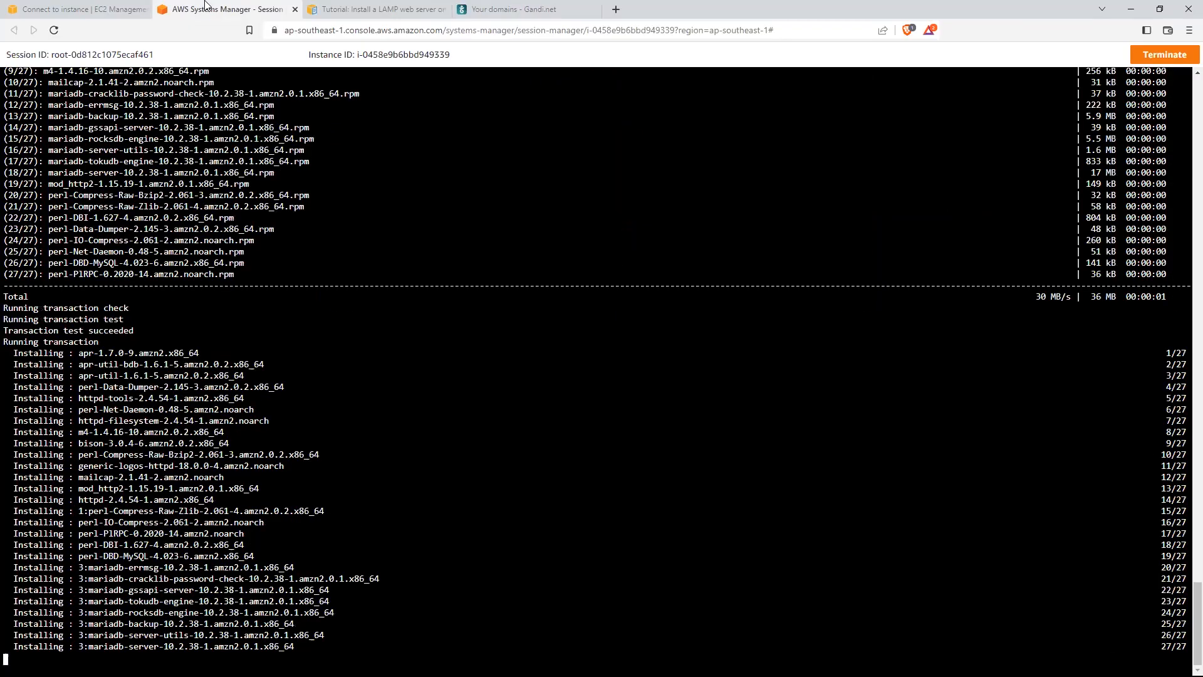
text(cl)
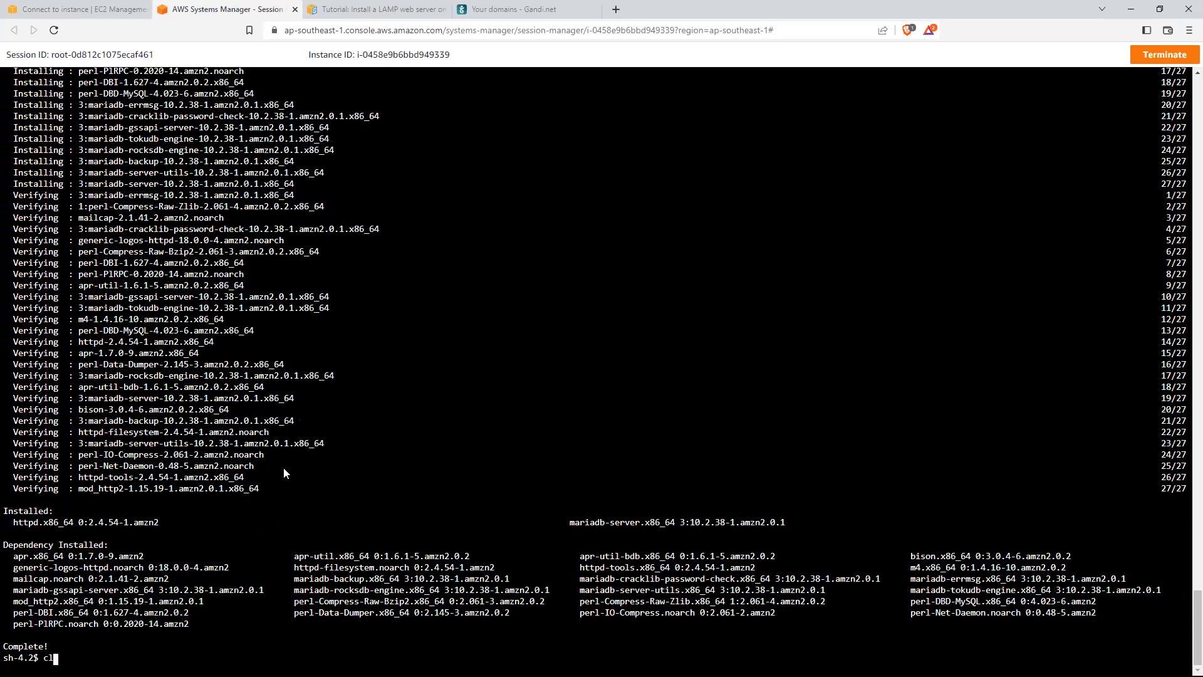
text(ear)
key(Return)
right_click(237, 186)
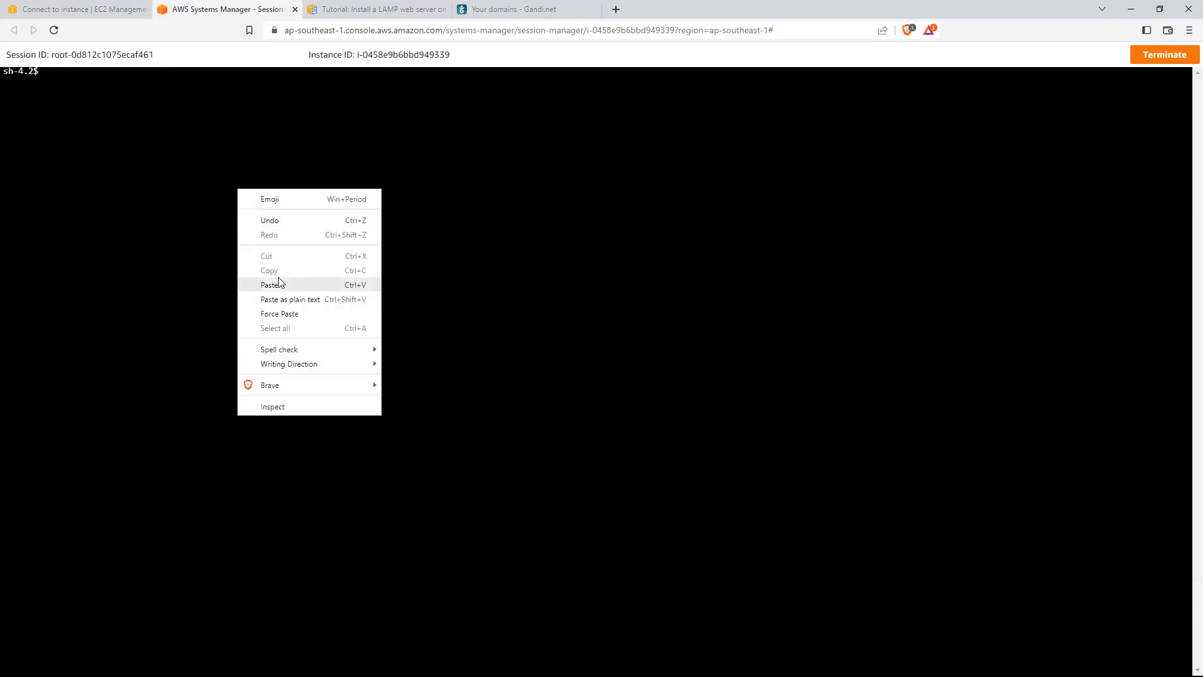
click(279, 285)
key(Return)
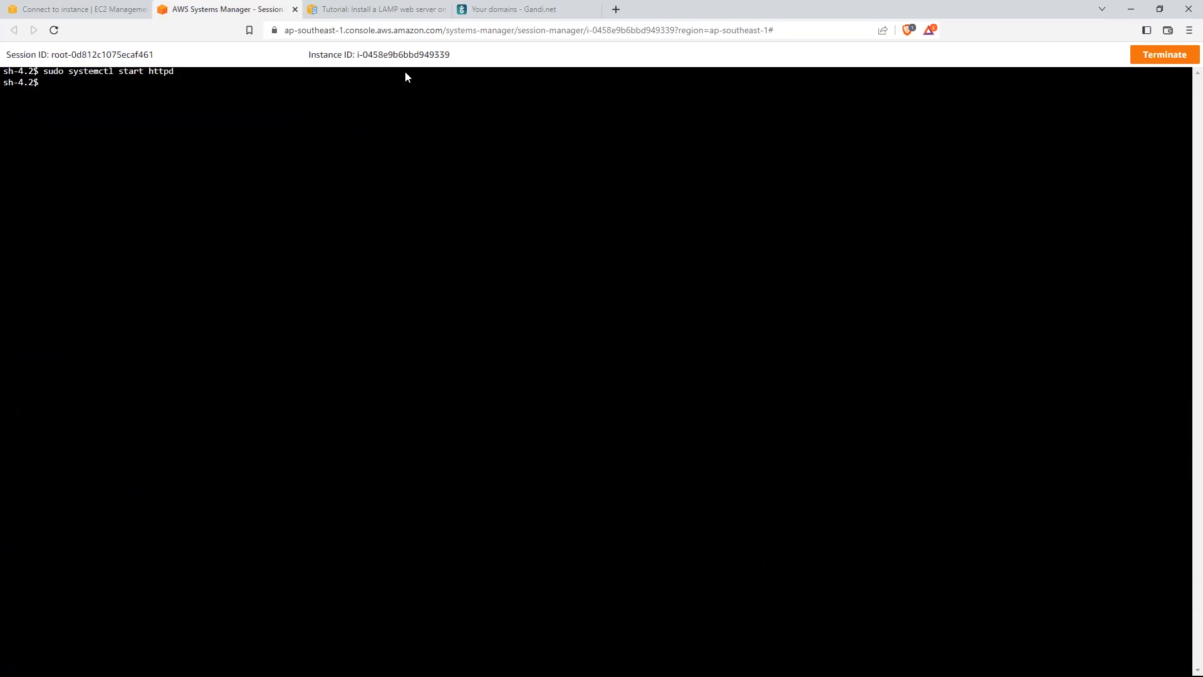
Step: Recall the start command, change it to sudo systemctl status httpd and run it to check the Apache service
key(Up)
key(Left)
key(Left)
key(Left)
key(Left)
key(Left)
key(Left)
key(BackSpace)
key(BackSpace)
key(BackSpace)
text(atus)
key(Return)
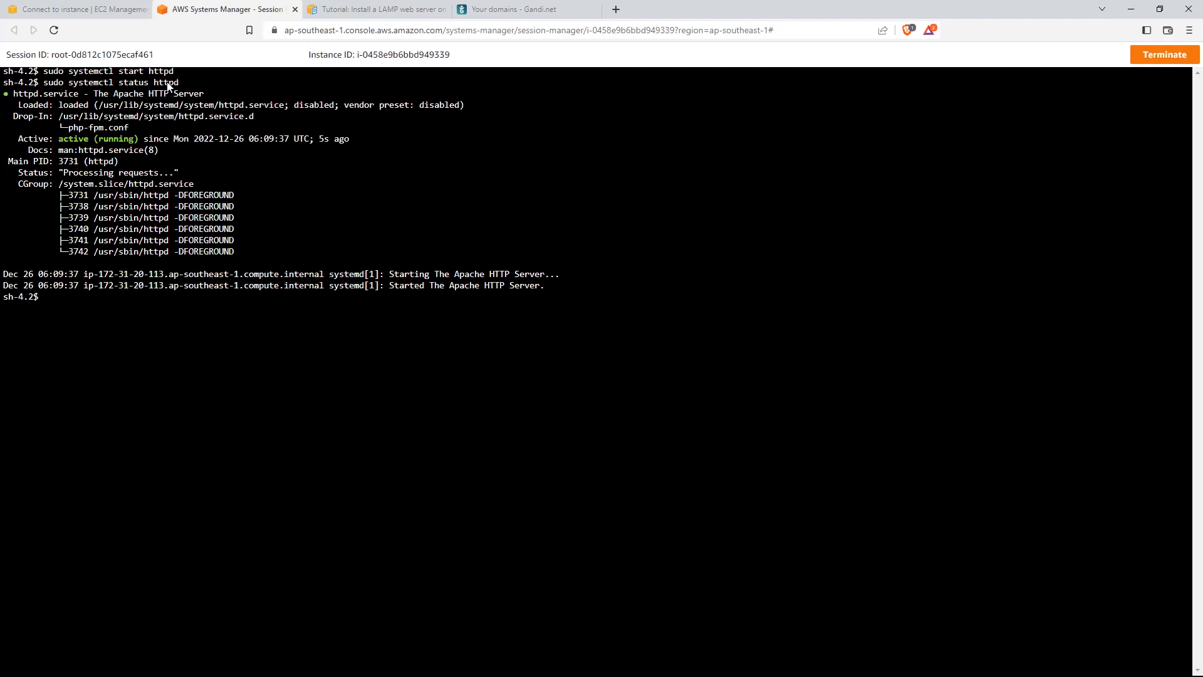
Step: Return to the LAMP tutorial and read its instructions on the inbound HTTP rule and testing the web server
click(501, 9)
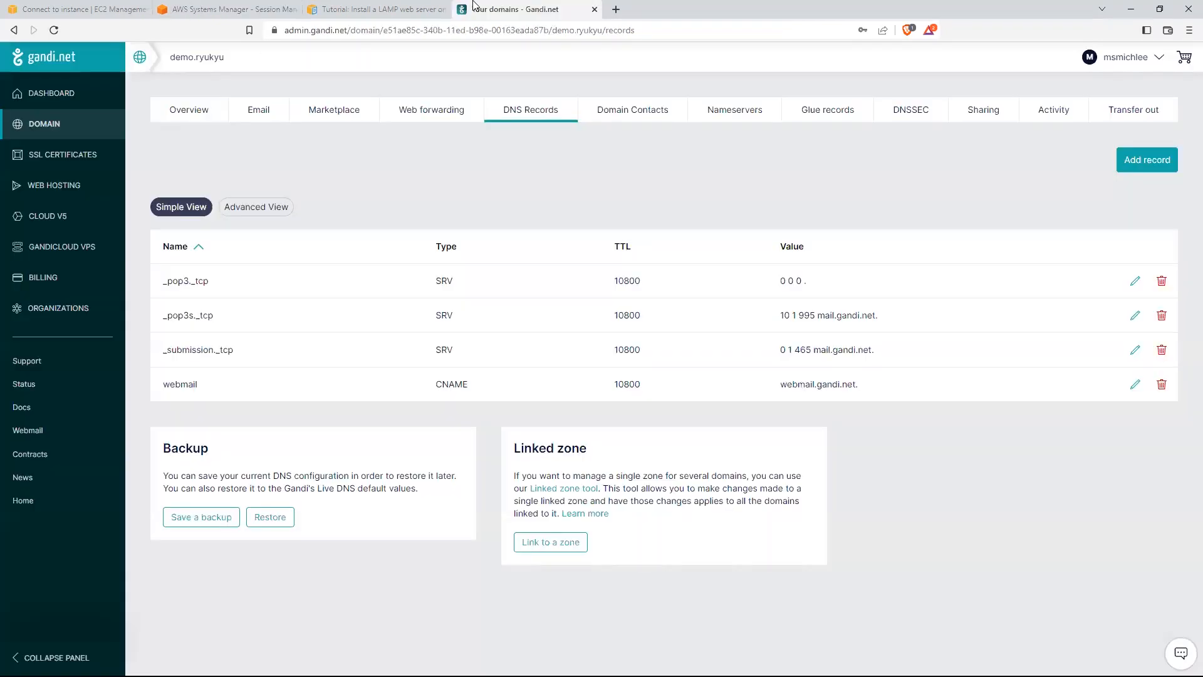
click(416, 9)
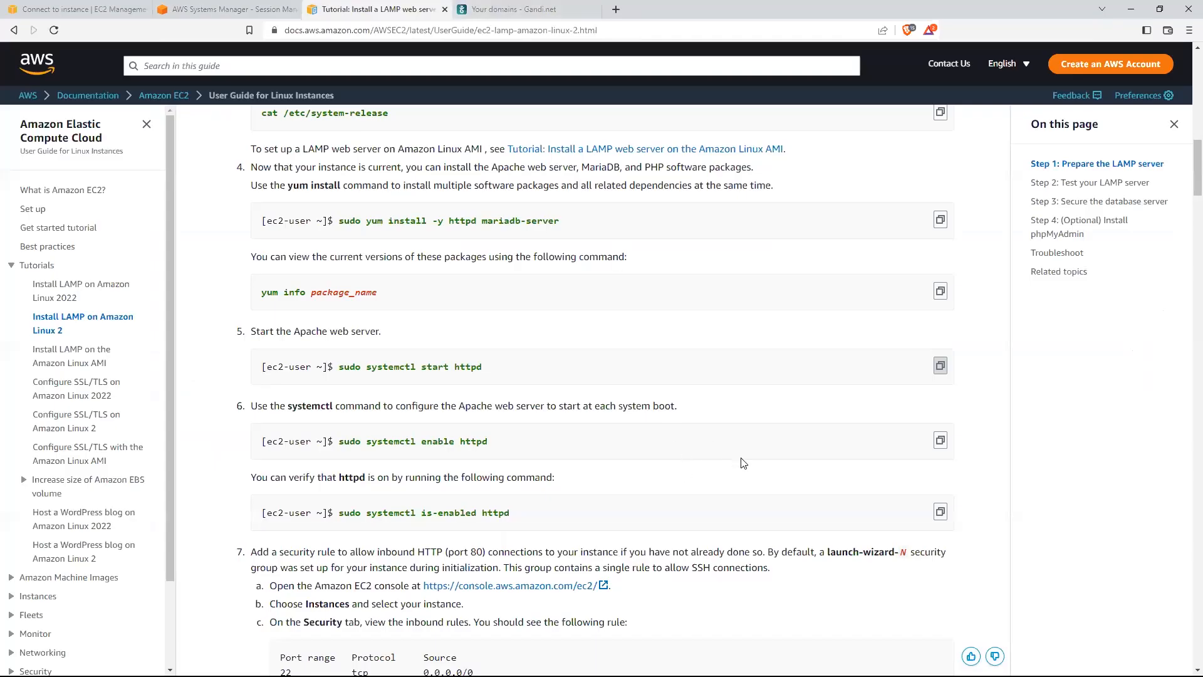
scroll(802, 498, down, 6)
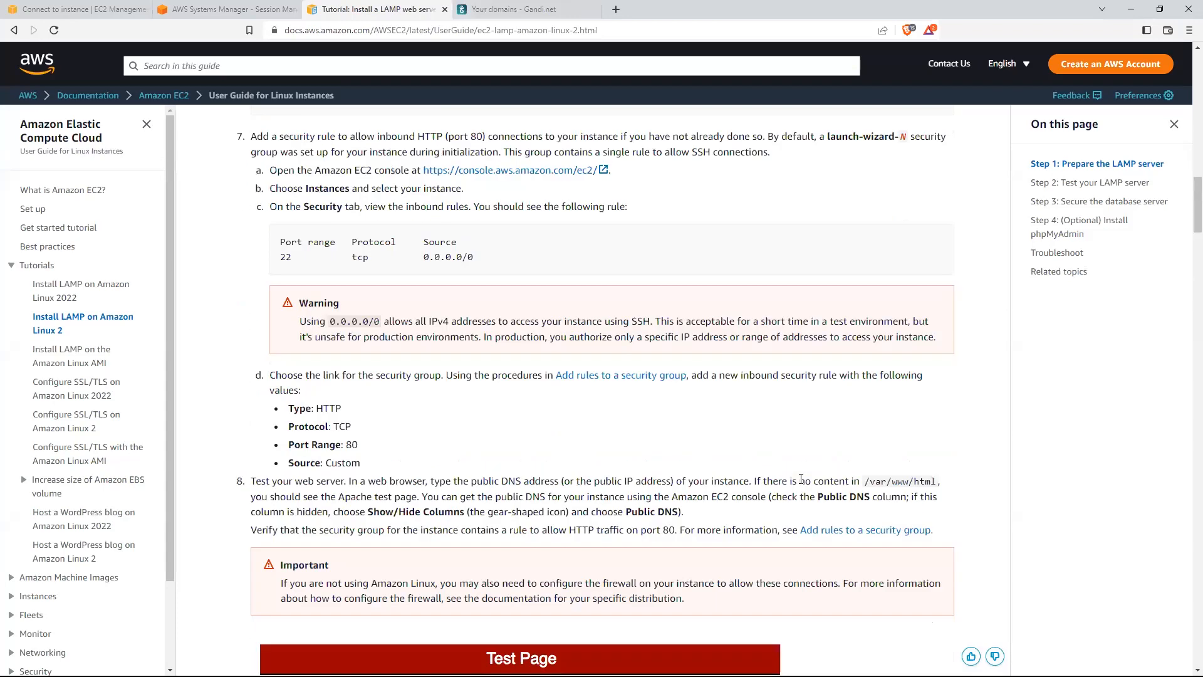
scroll(803, 483, down, 3)
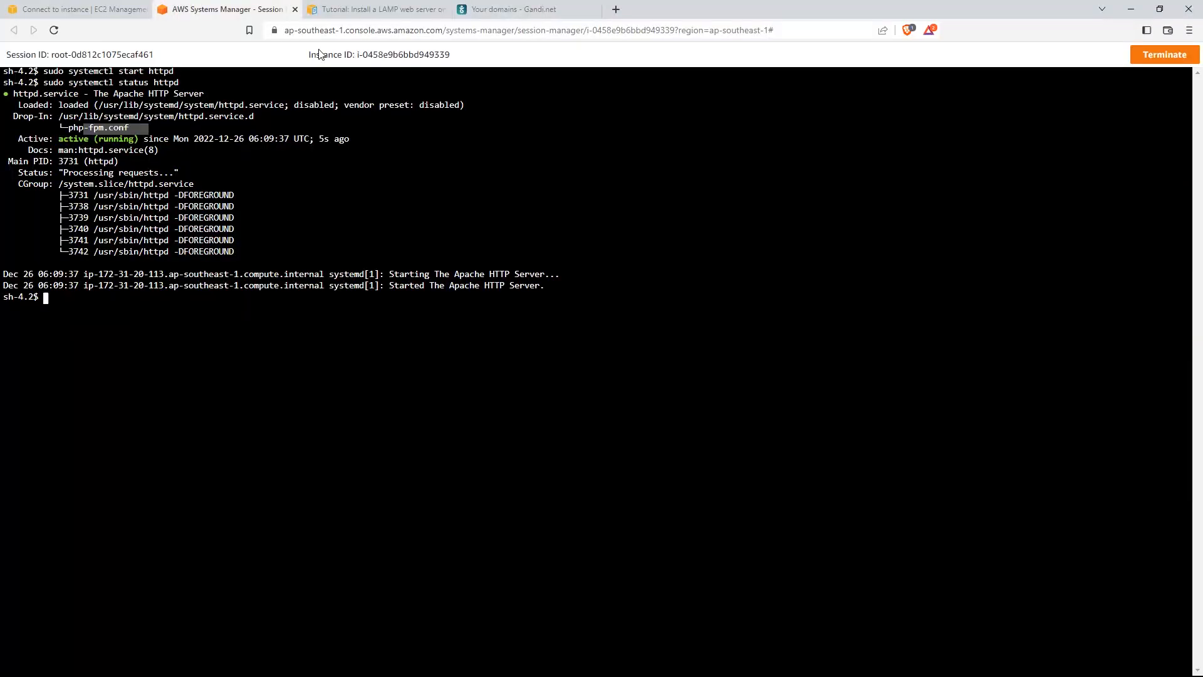
Step: Open the Demo instance's details in the EC2 console, copy its public IPv4 address and load it in a new browser tab
click(225, 9)
click(77, 5)
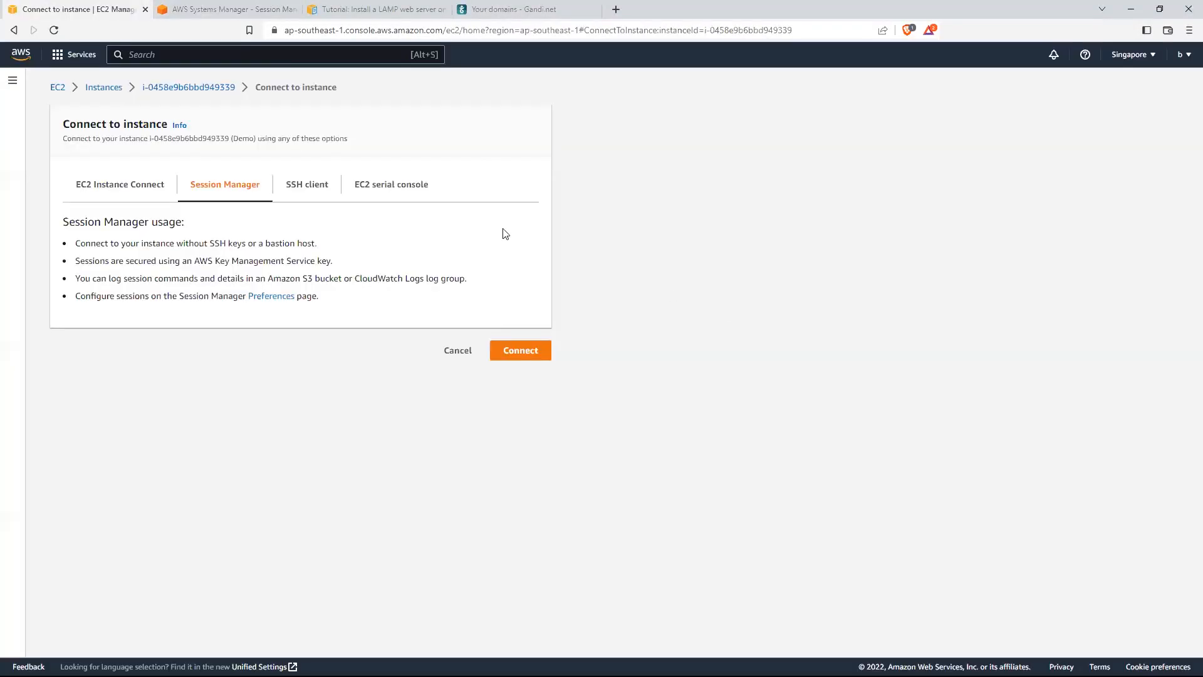
click(217, 92)
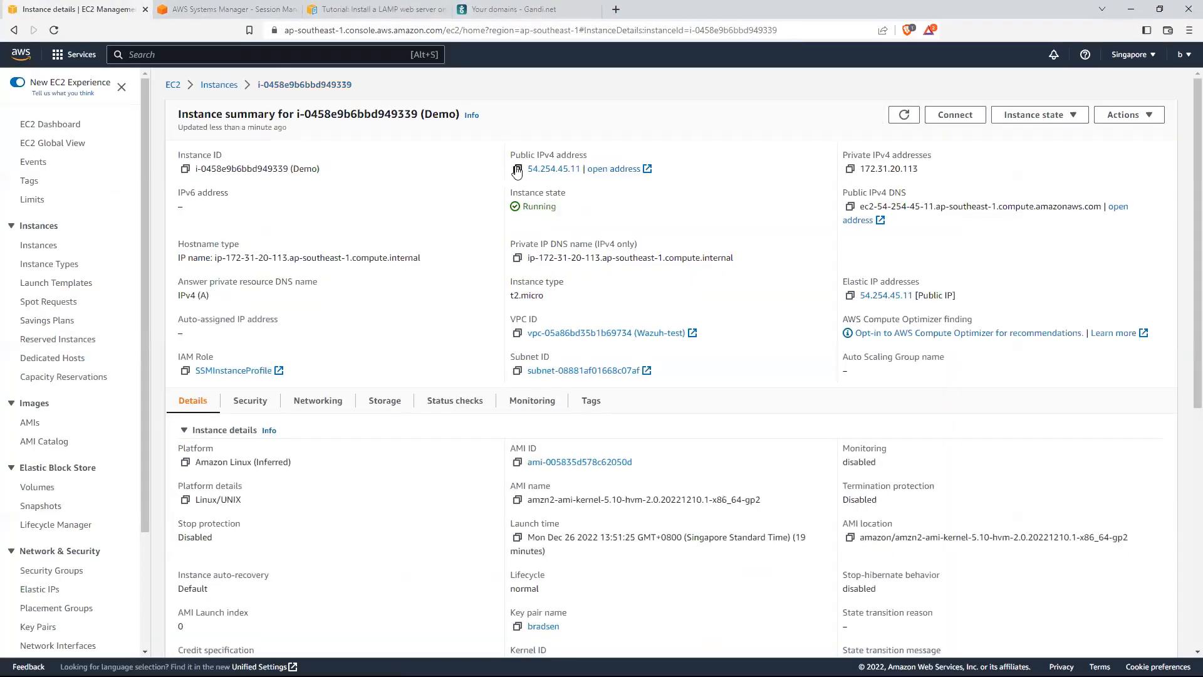
click(517, 169)
click(610, 10)
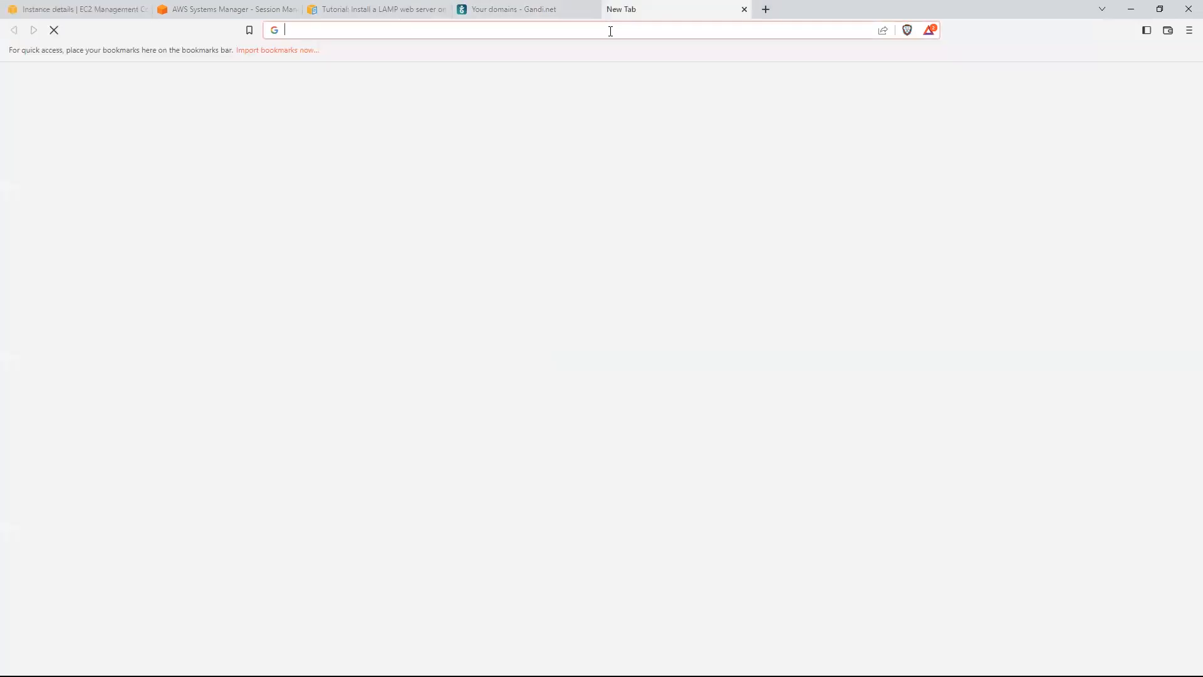
key(ctrl+v)
key(Return)
click(127, 8)
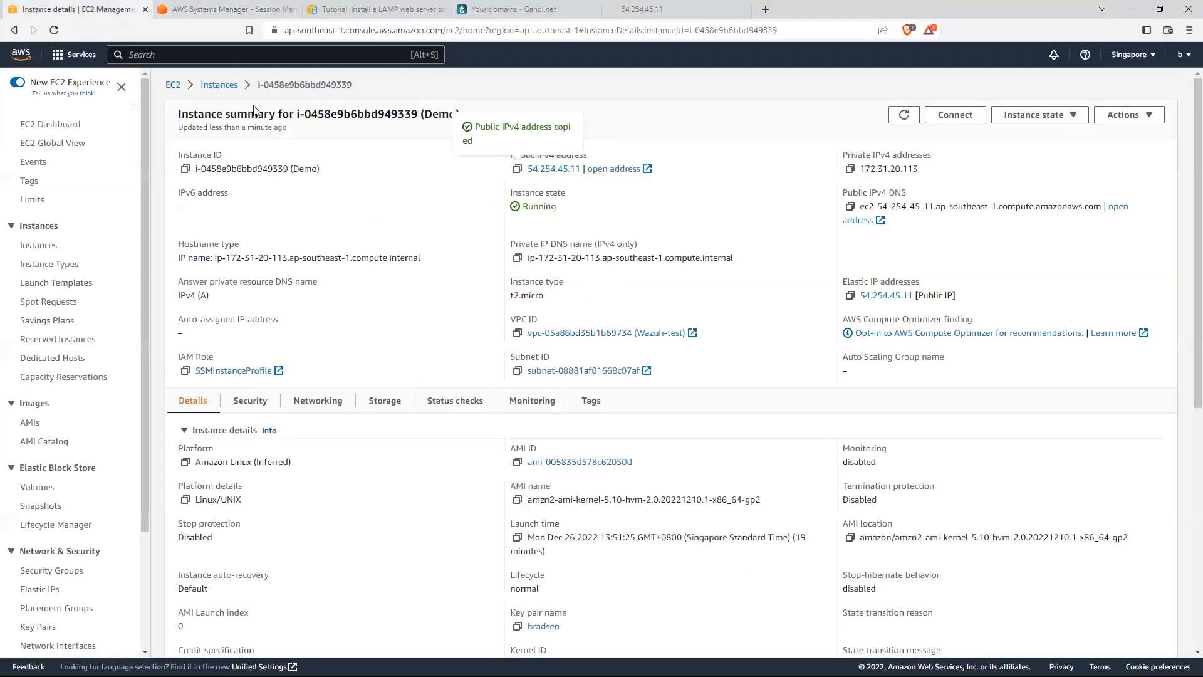
click(646, 7)
drag(402, 215, 622, 213)
Step: Check the inbound rules in the Demo instance's security details and open its launch-wizard-14 security group
click(55, 9)
click(254, 404)
scroll(764, 482, down, 2)
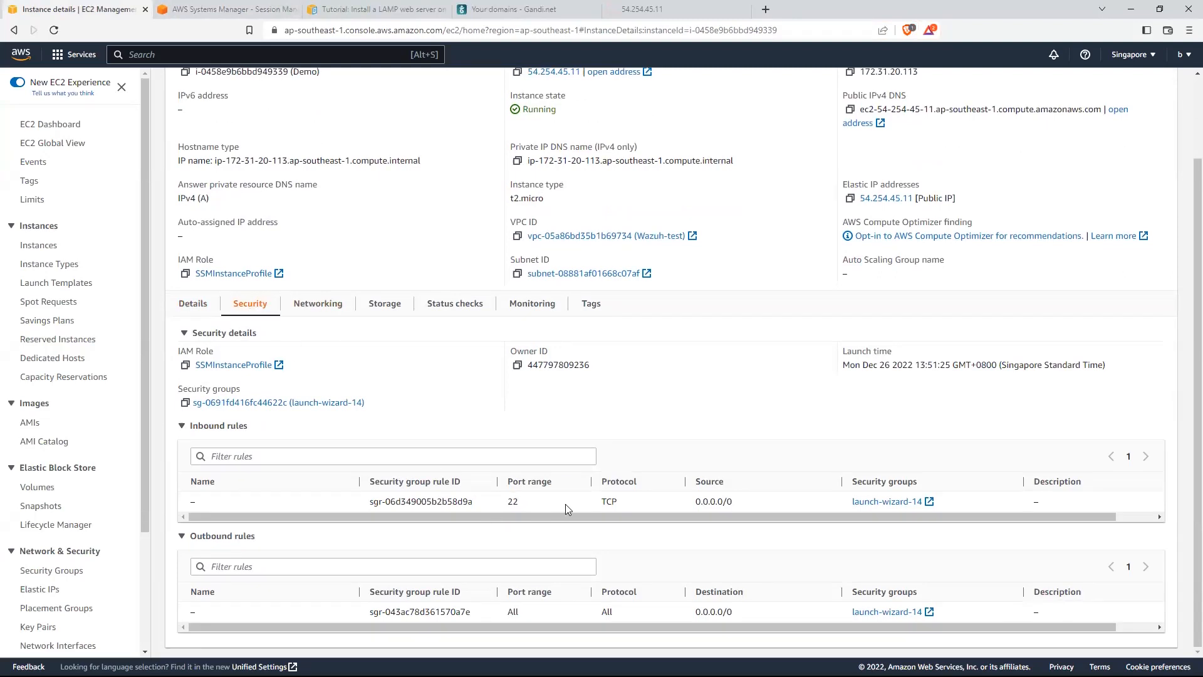
drag(565, 504, 494, 501)
click(262, 402)
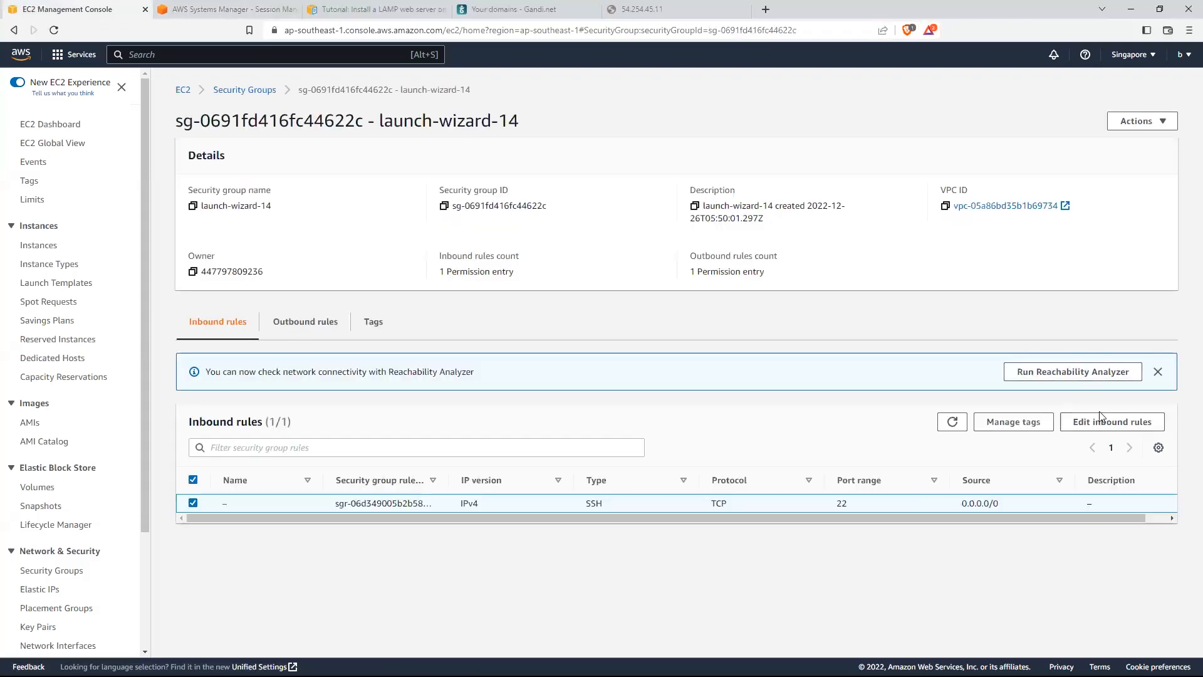
Step: Edit the security group's inbound rules and add an HTTP rule with source 0.0.0.0/0
click(1101, 421)
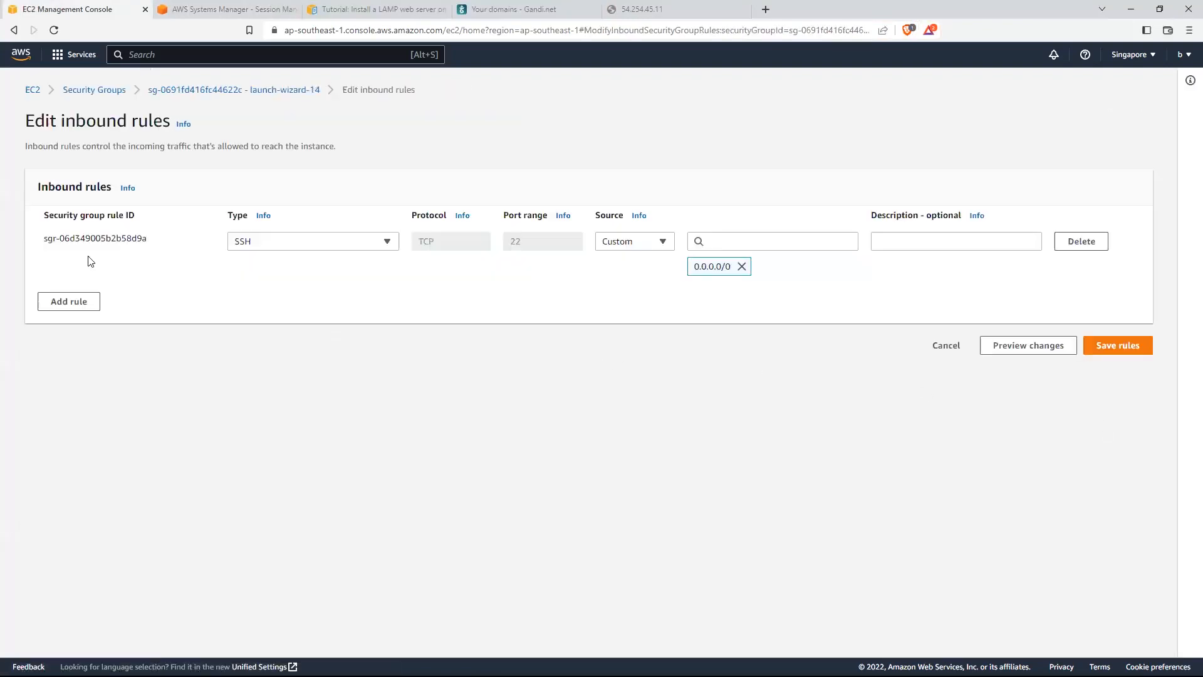
click(69, 301)
click(304, 293)
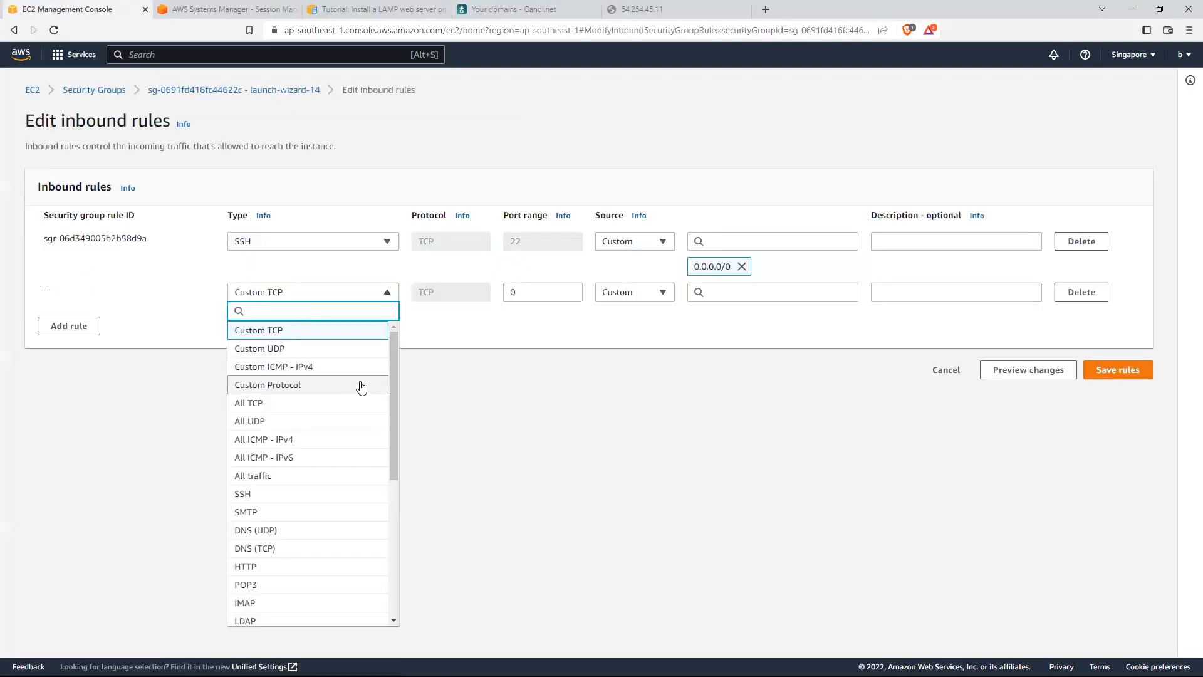
scroll(351, 495, down, 2)
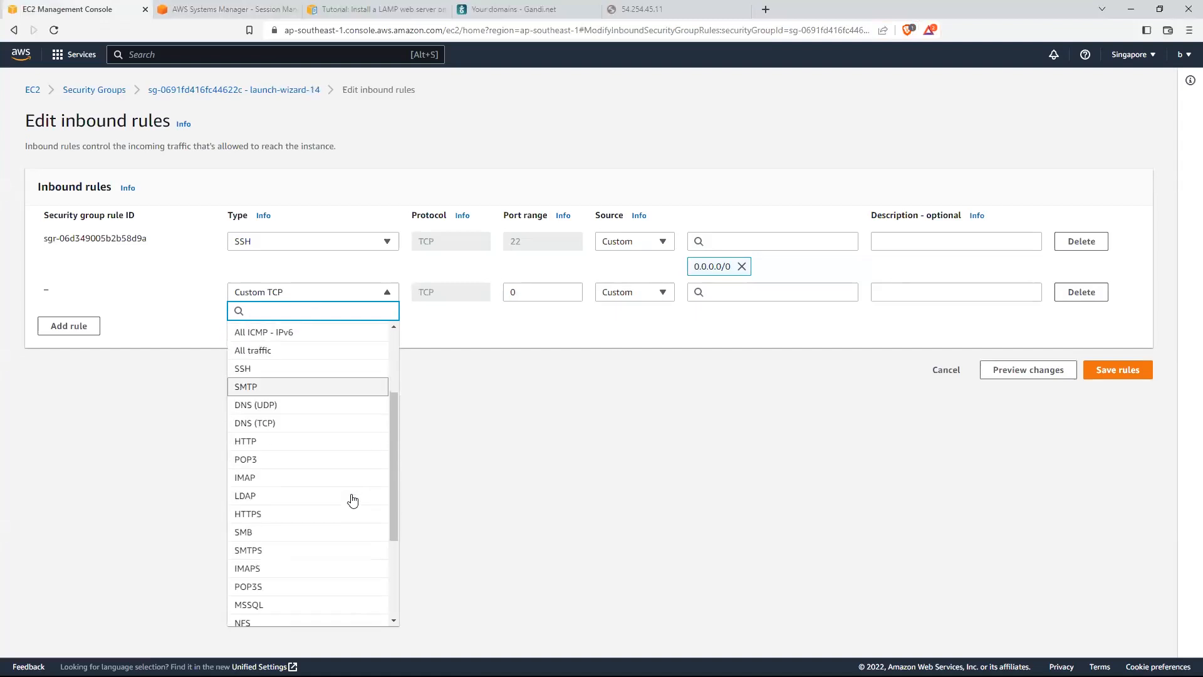
click(318, 451)
click(720, 292)
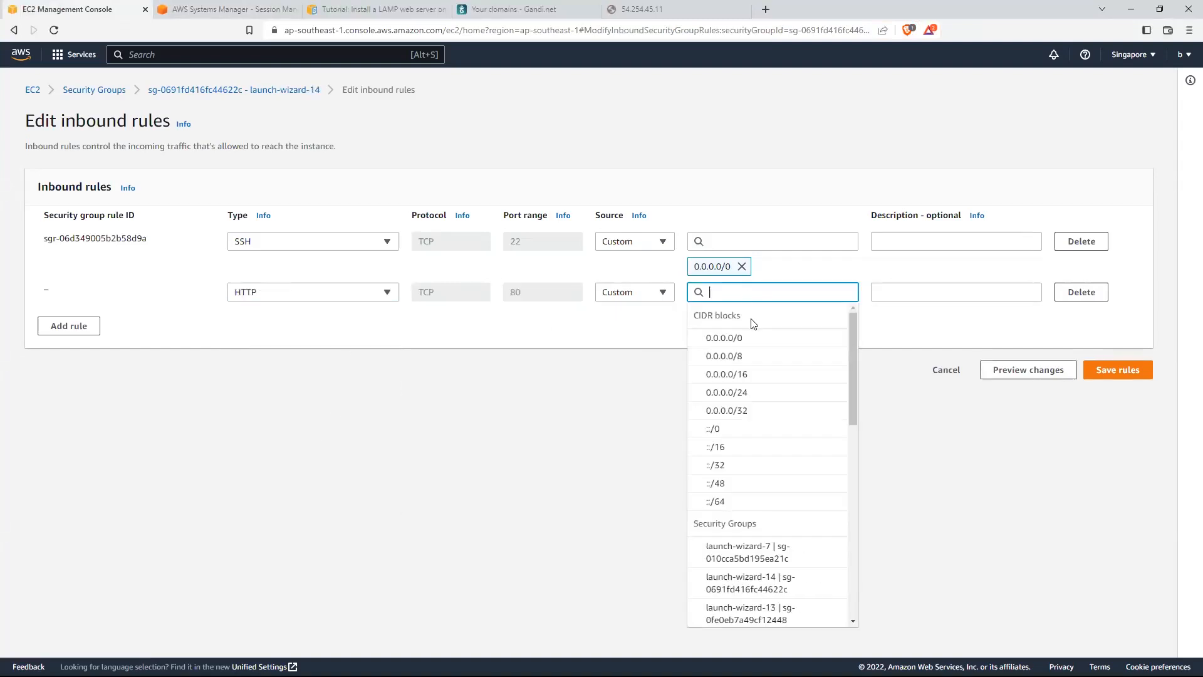
click(754, 335)
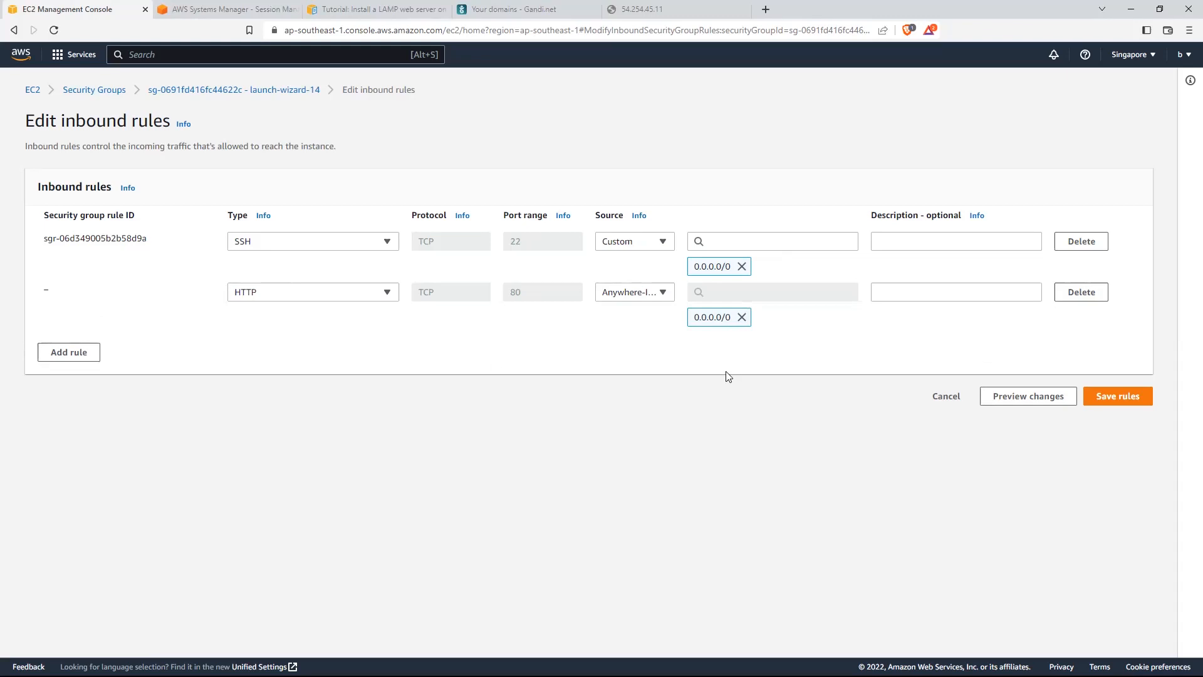
Step: Add an HTTPS inbound rule with source 0.0.0.0/0 and save the security group's rules
click(70, 353)
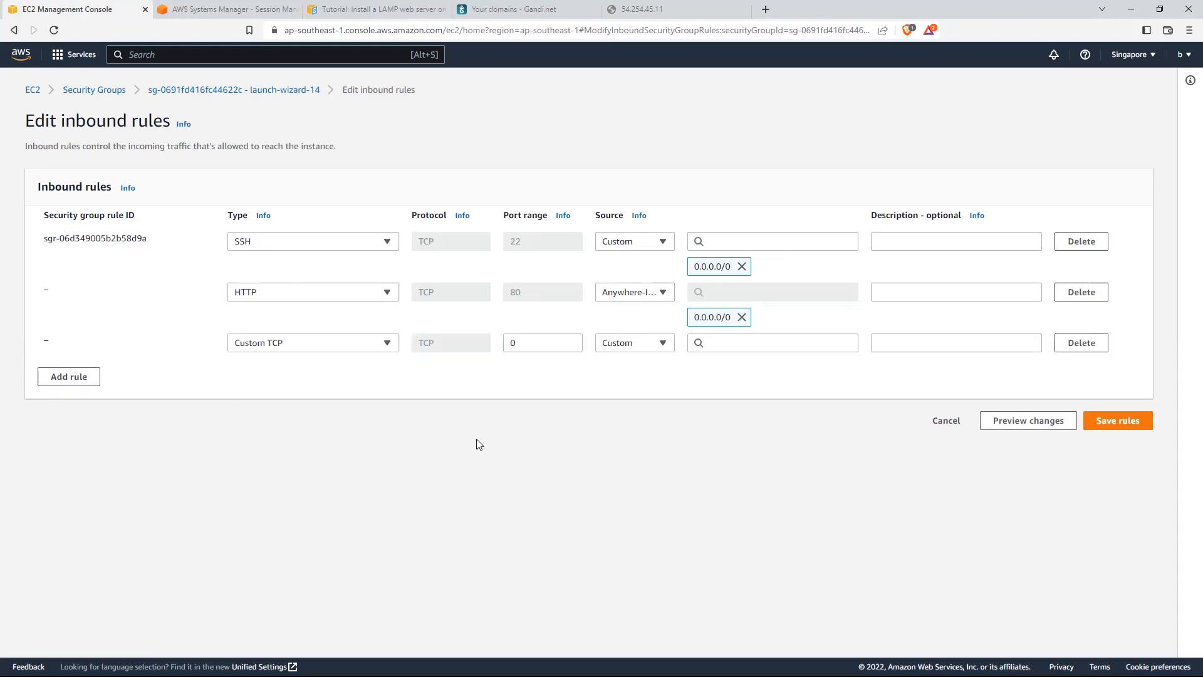
click(355, 344)
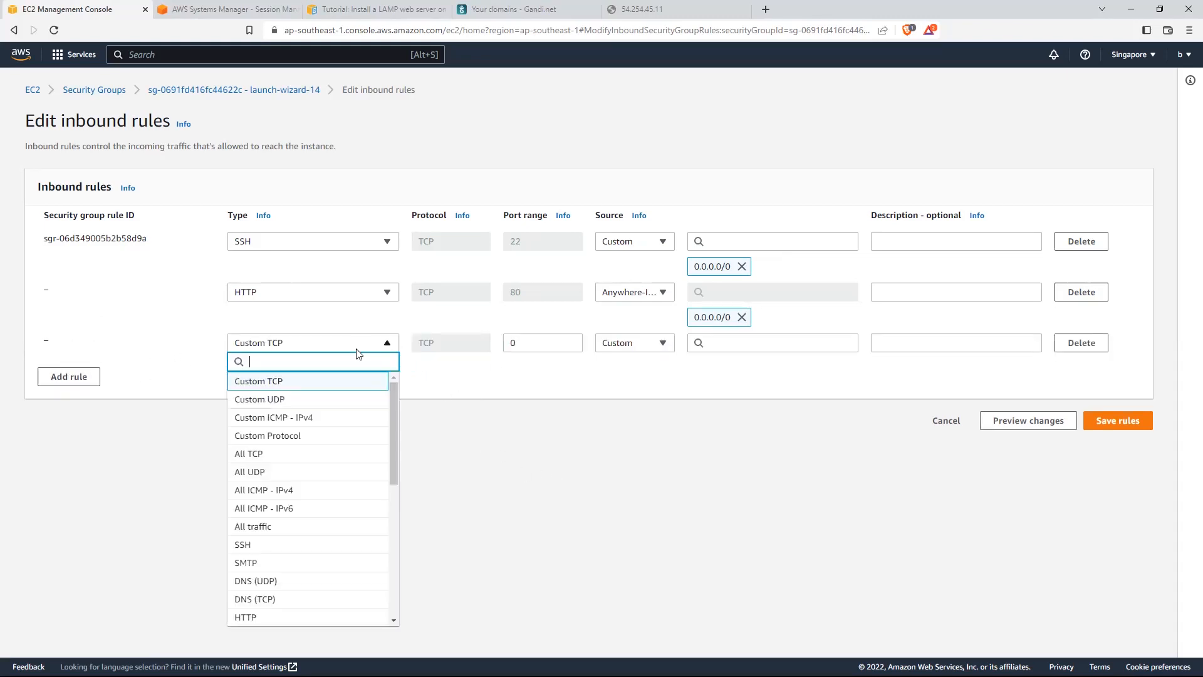
scroll(332, 487, down, 2)
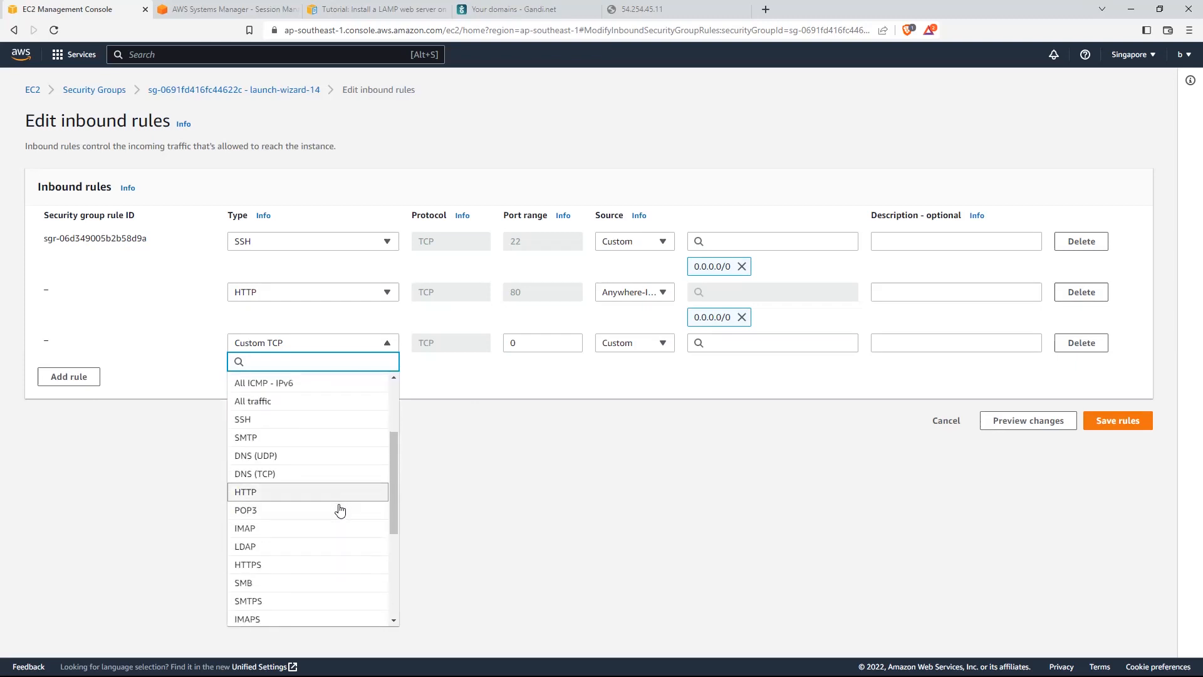
click(316, 565)
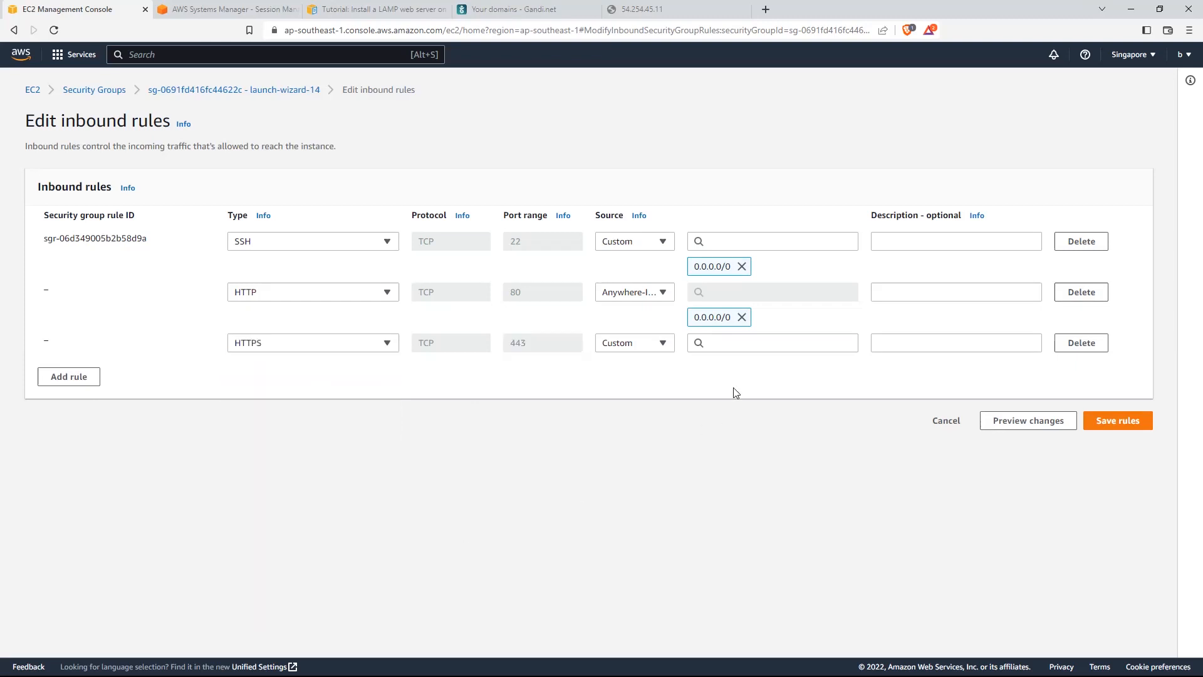
click(747, 343)
click(746, 389)
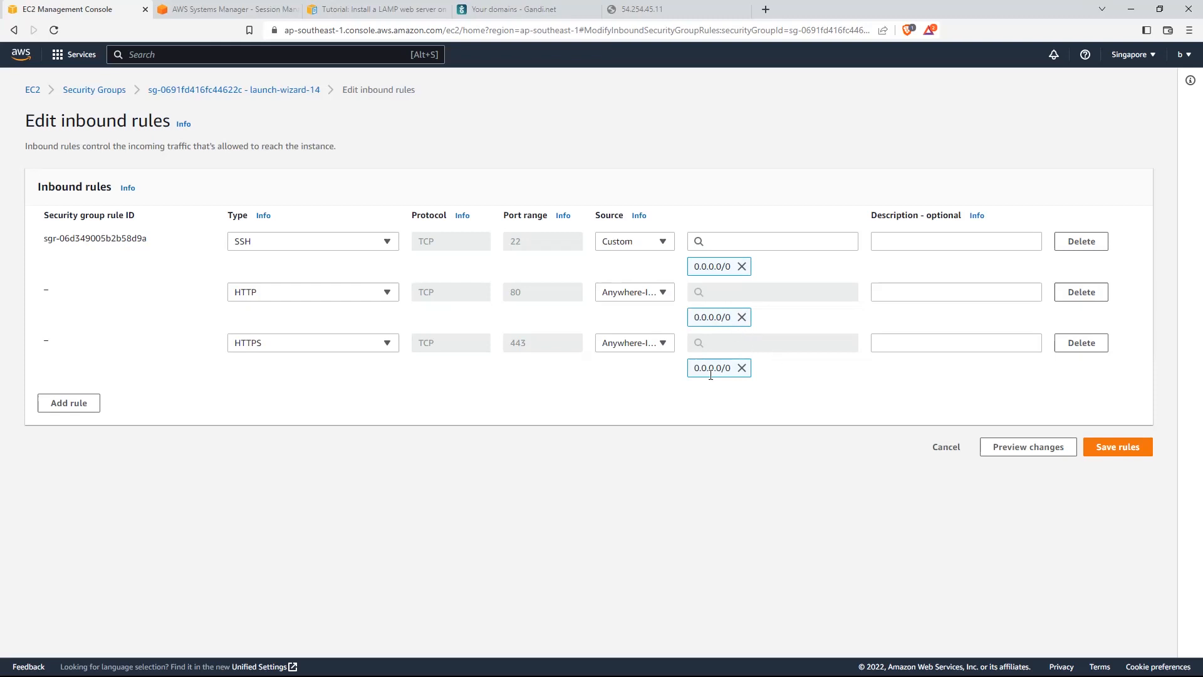
click(1117, 448)
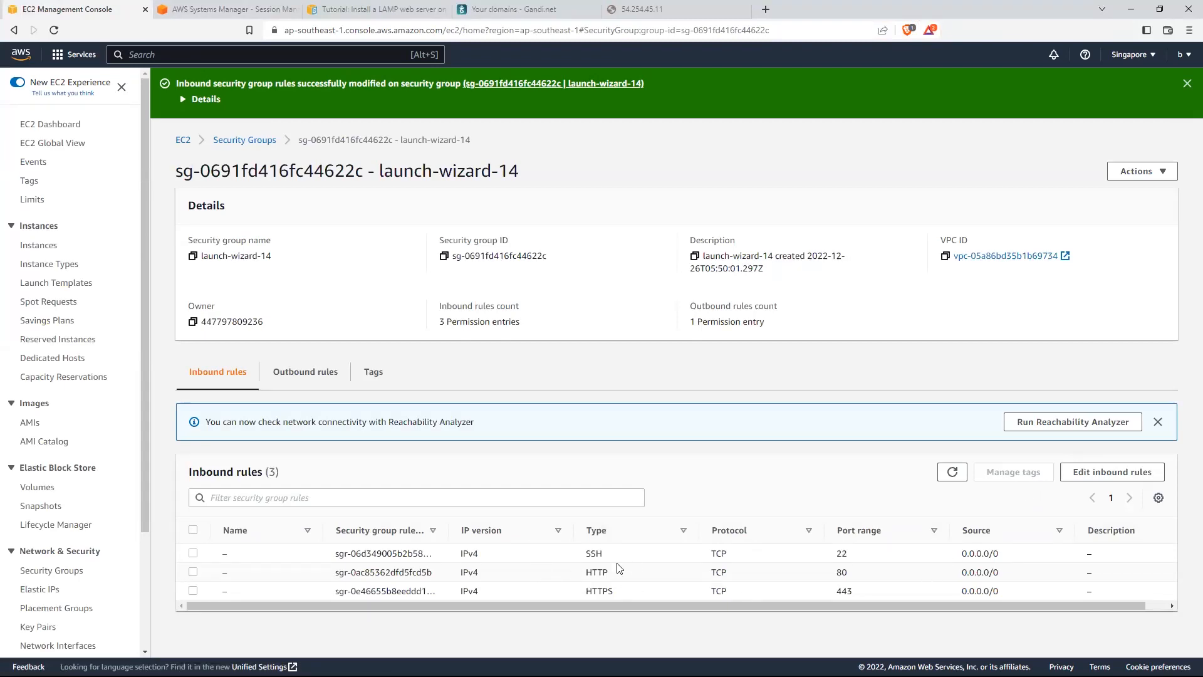
Step: Reload the page at the instance's public IP address and compare it with the Apache test page in the LAMP tutorial
click(642, 9)
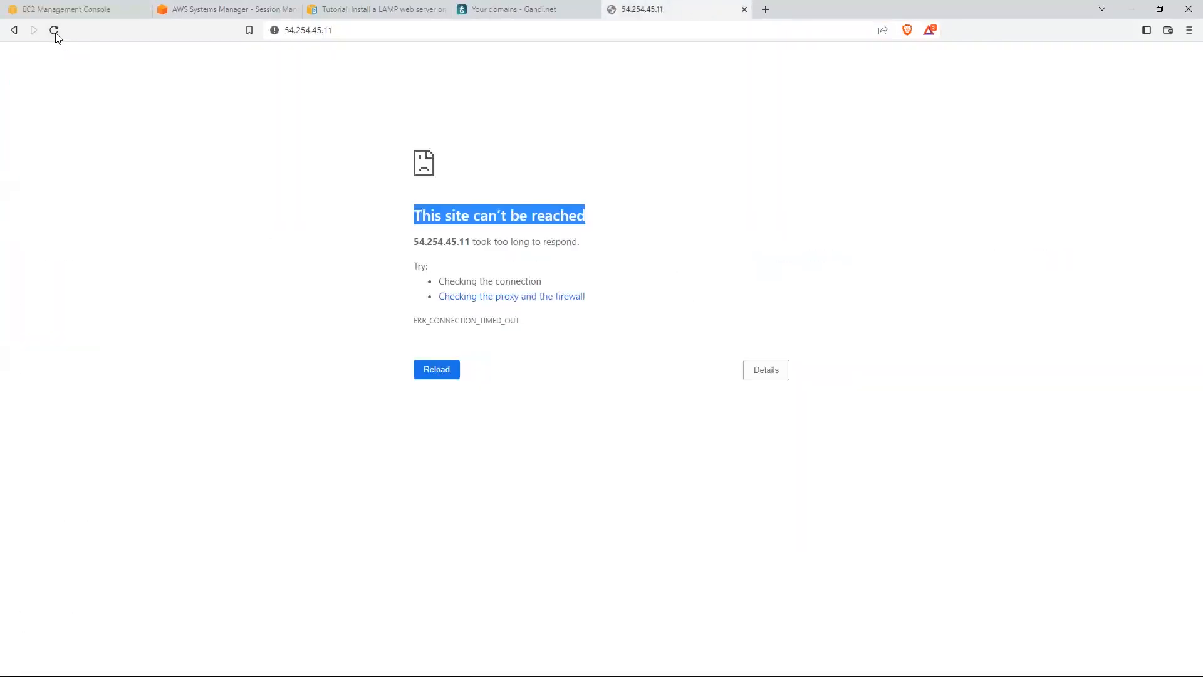
click(54, 30)
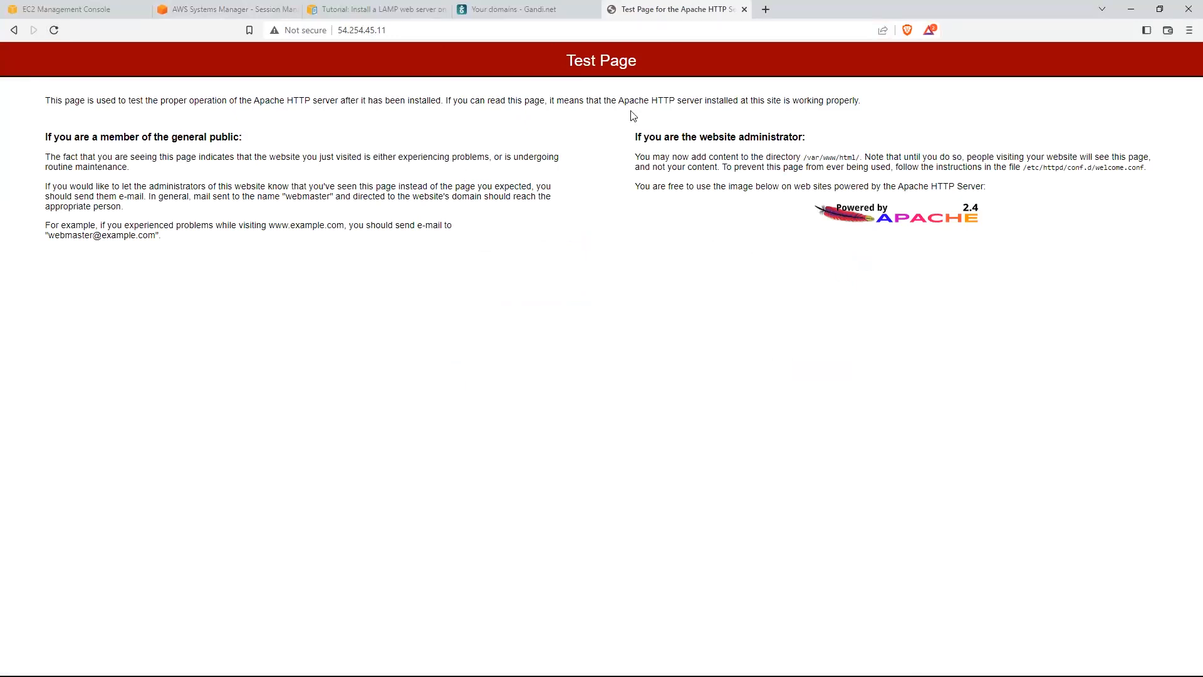
click(214, 8)
click(351, 9)
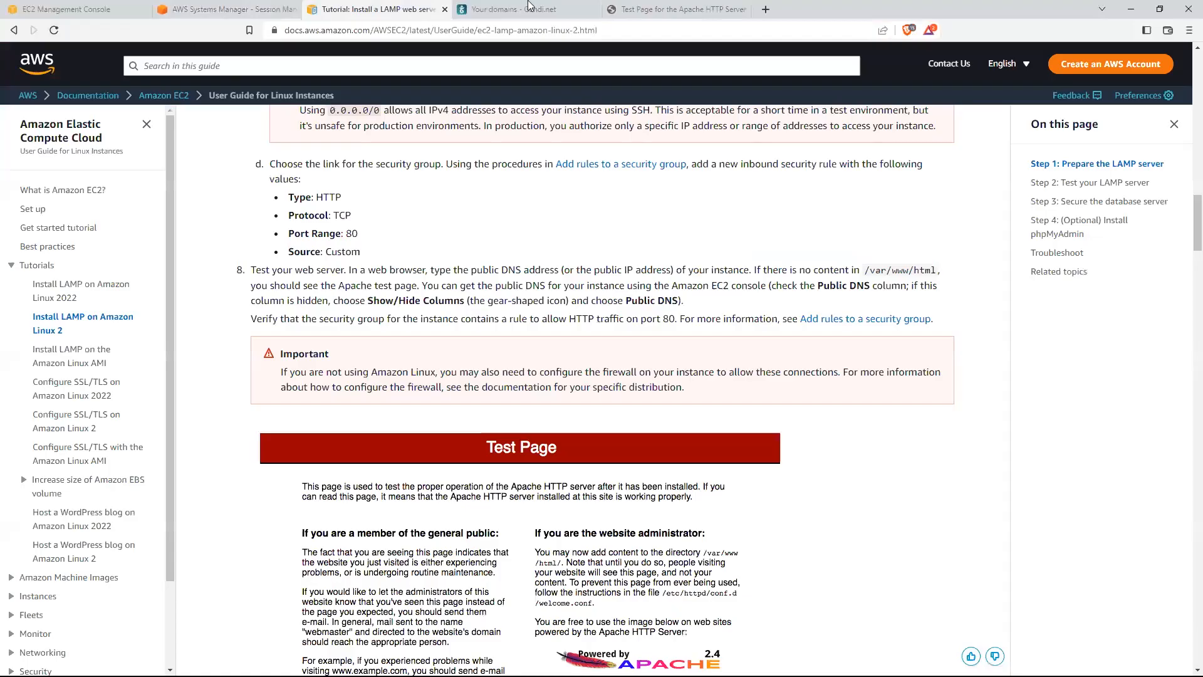
click(669, 8)
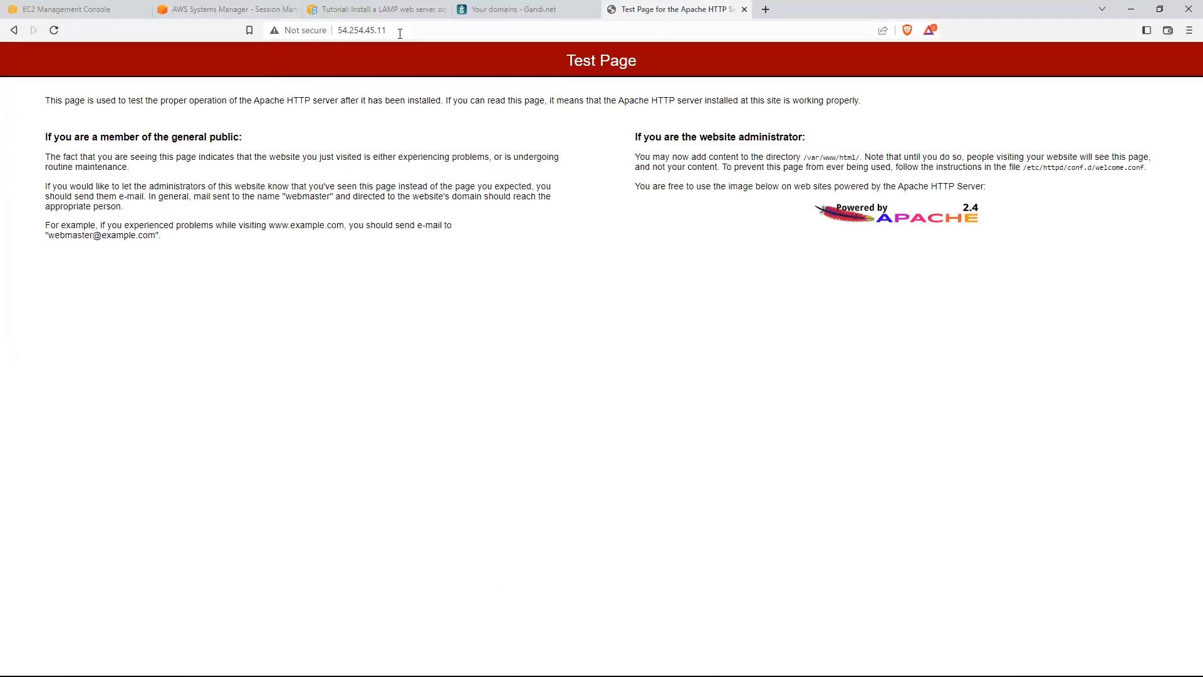
Step: Select the server's IP address in the browser, switch to Gandi and start adding an A record to demo.ryukyu's DNS records
click(399, 33)
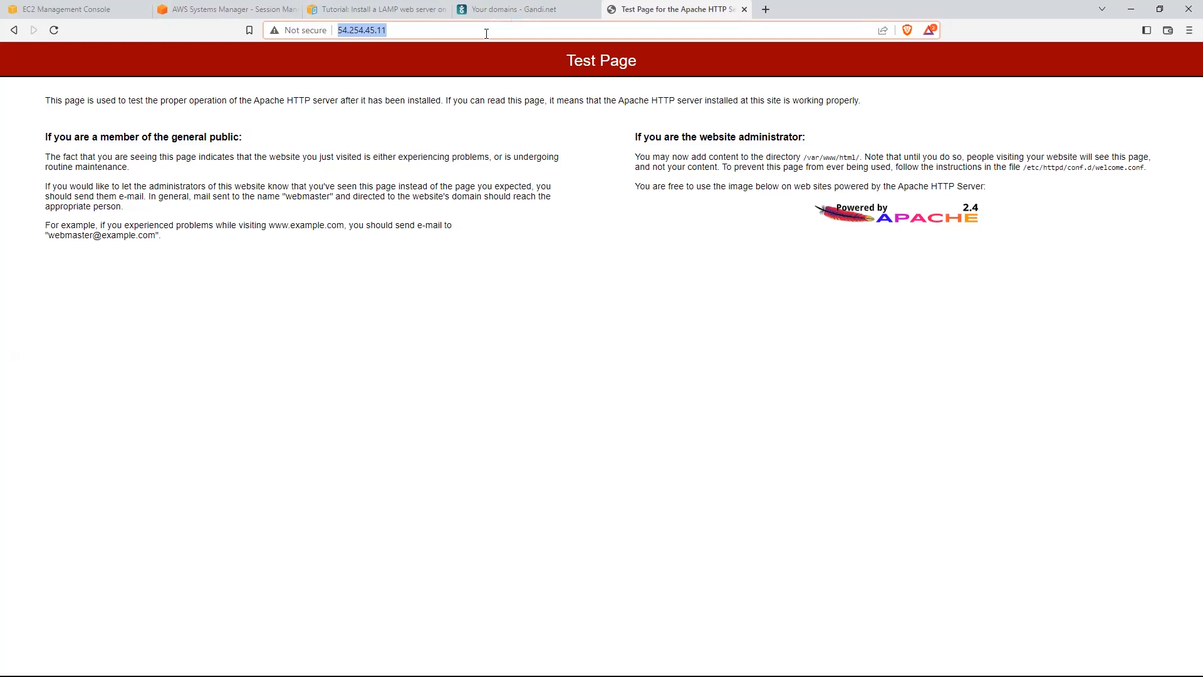
click(504, 9)
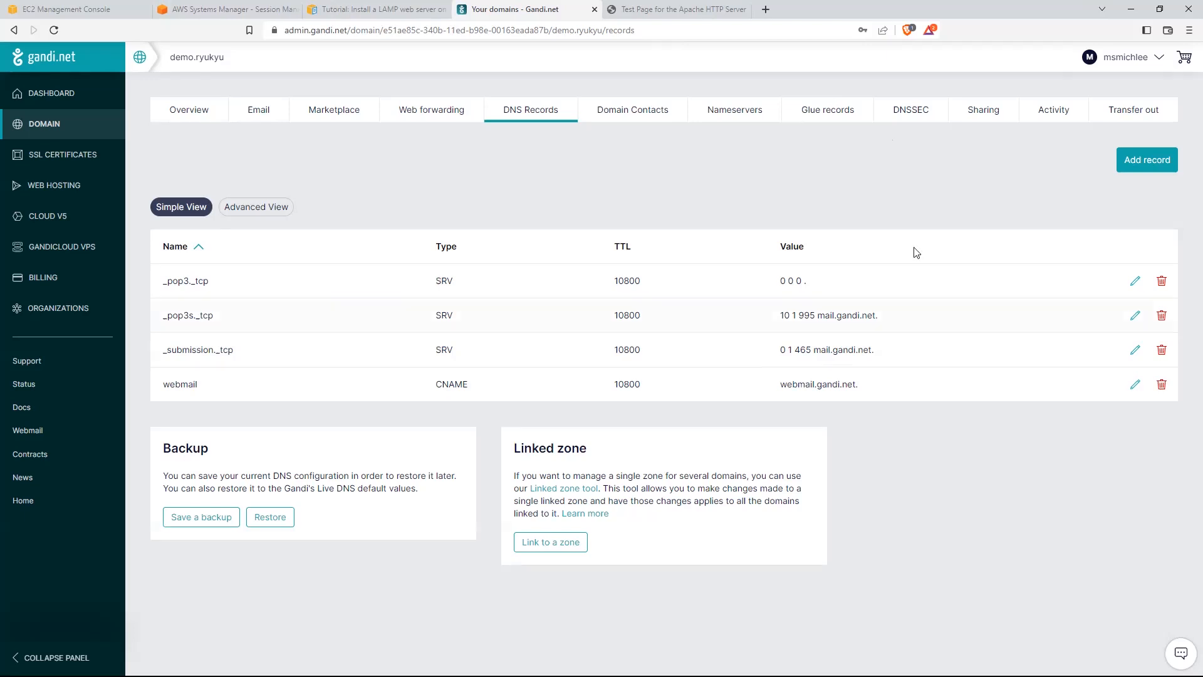
click(1148, 164)
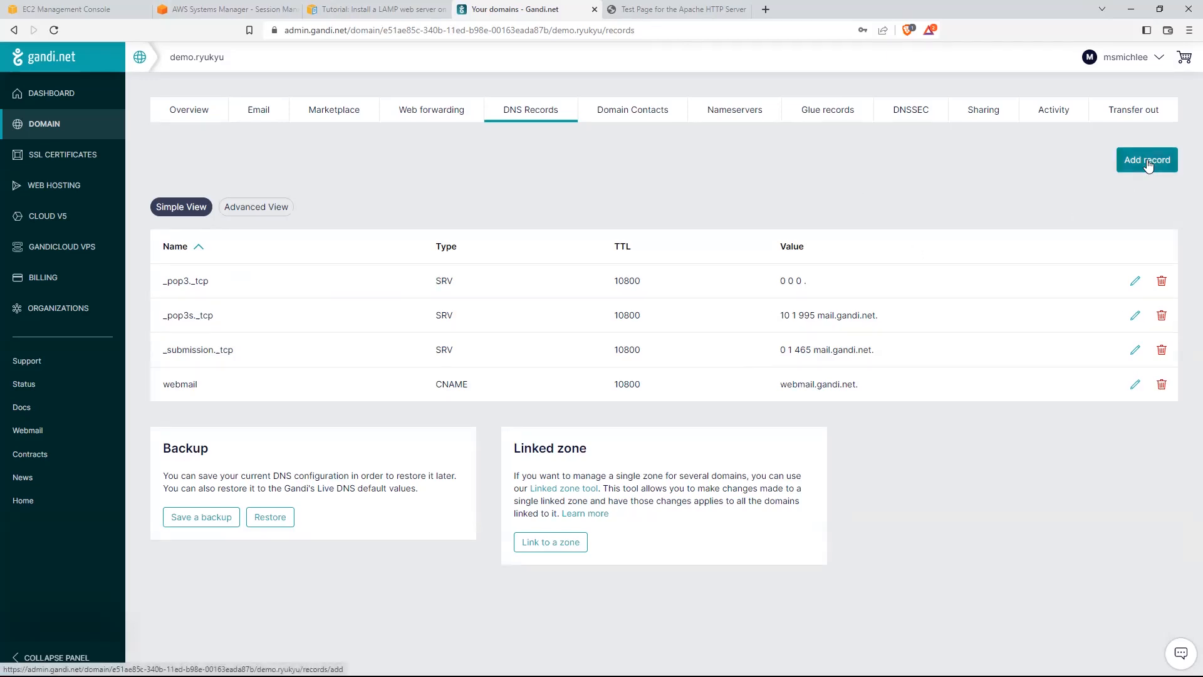
drag(238, 60, 162, 59)
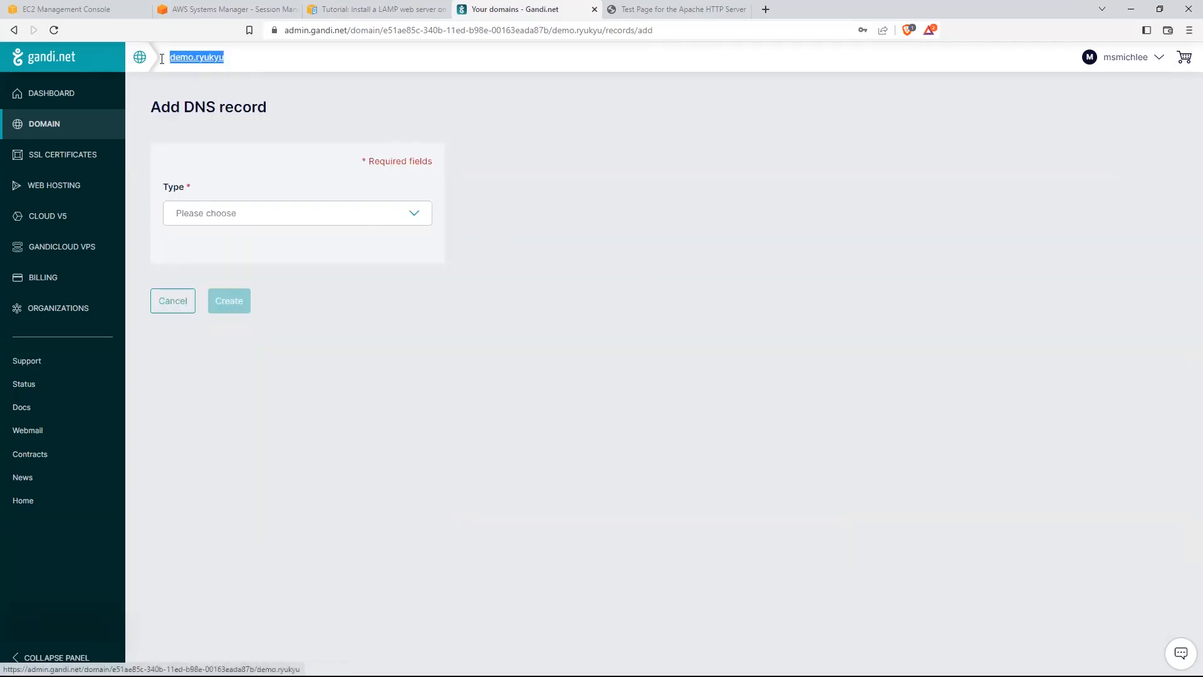
click(585, 226)
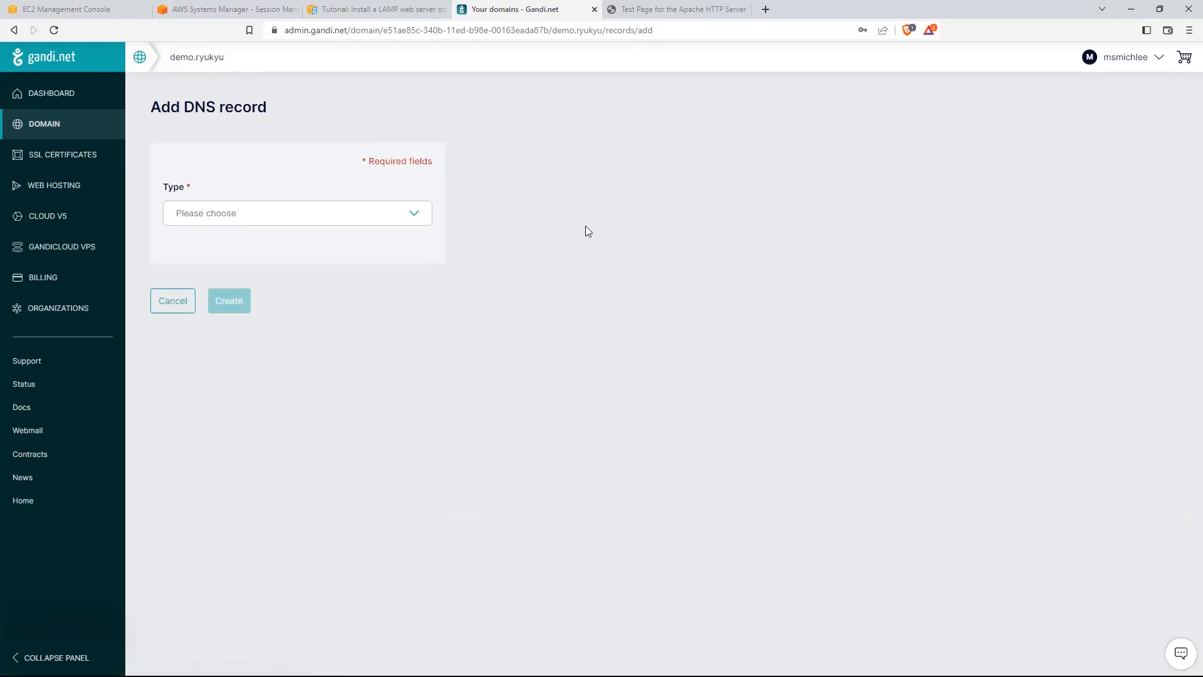
click(328, 214)
click(319, 248)
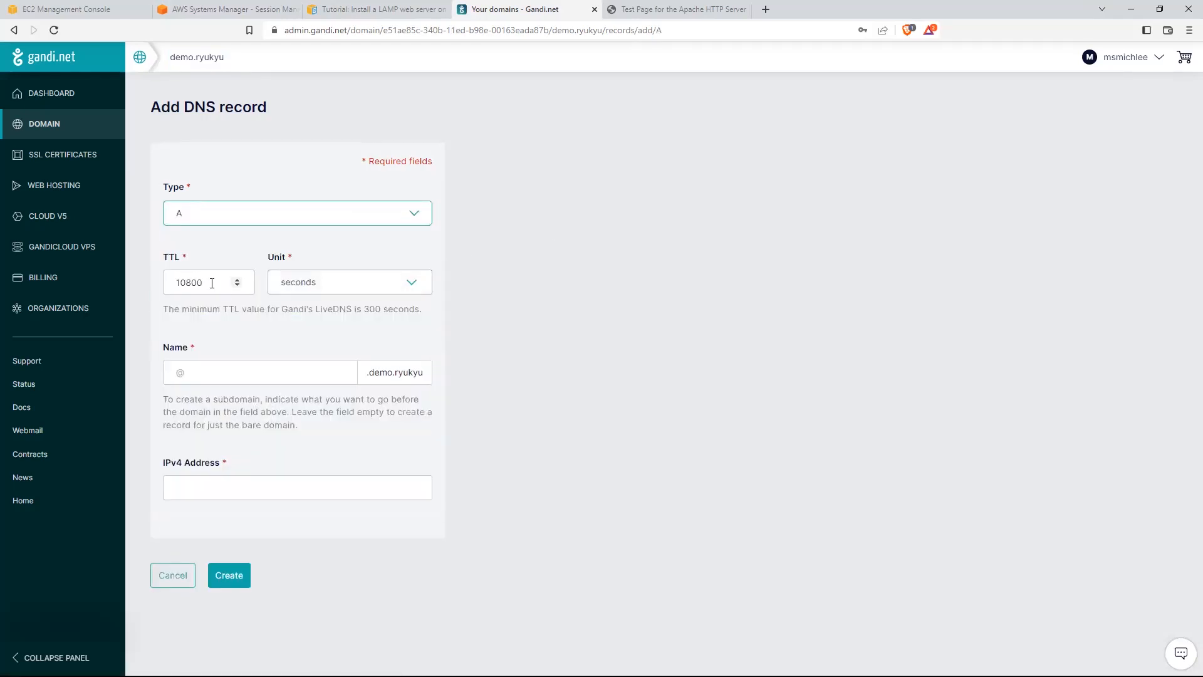
key(Tab)
key(BackSpace)
text(300)
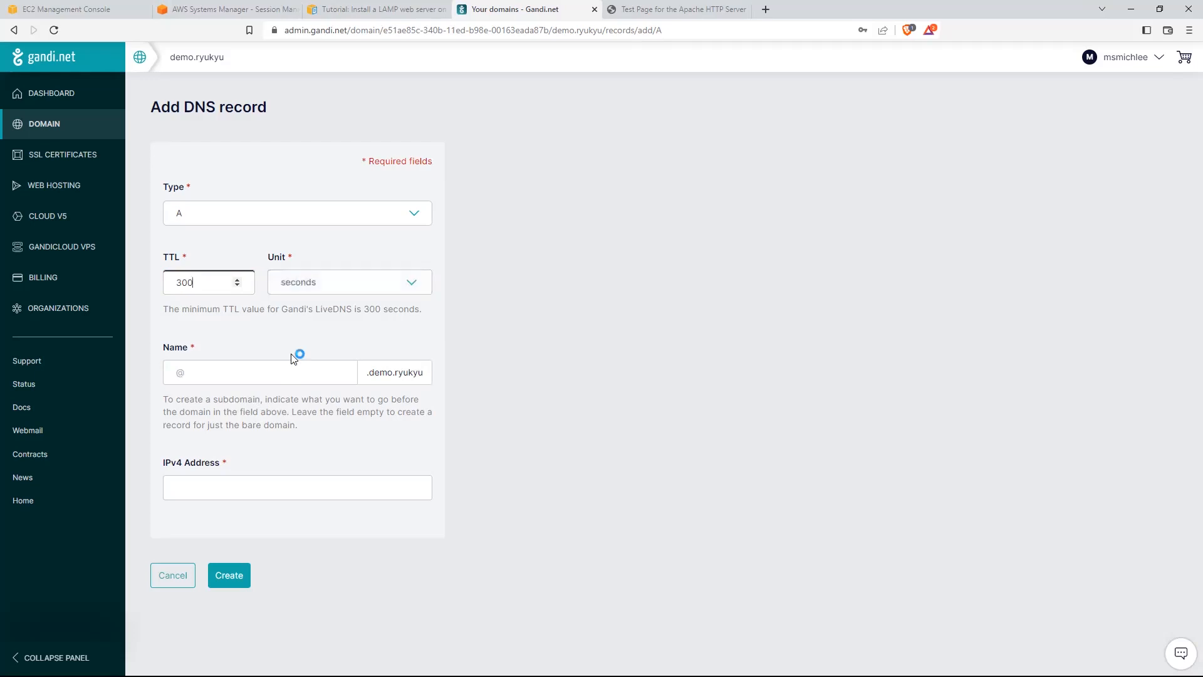
click(337, 515)
click(268, 373)
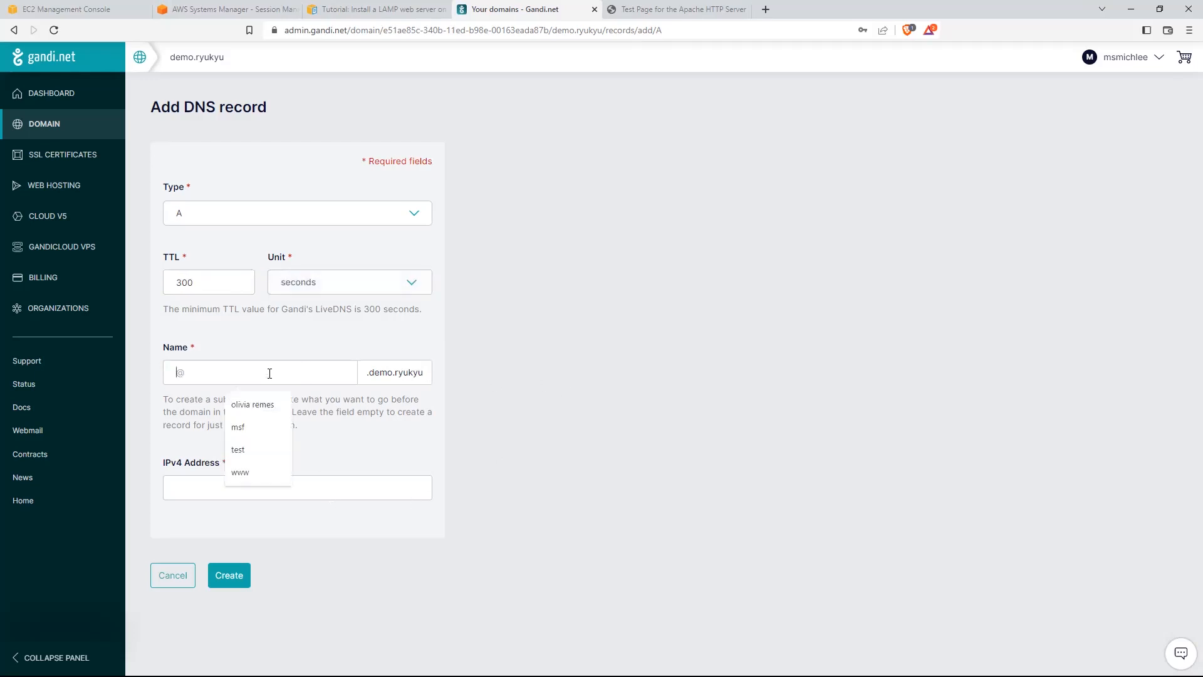
text(www)
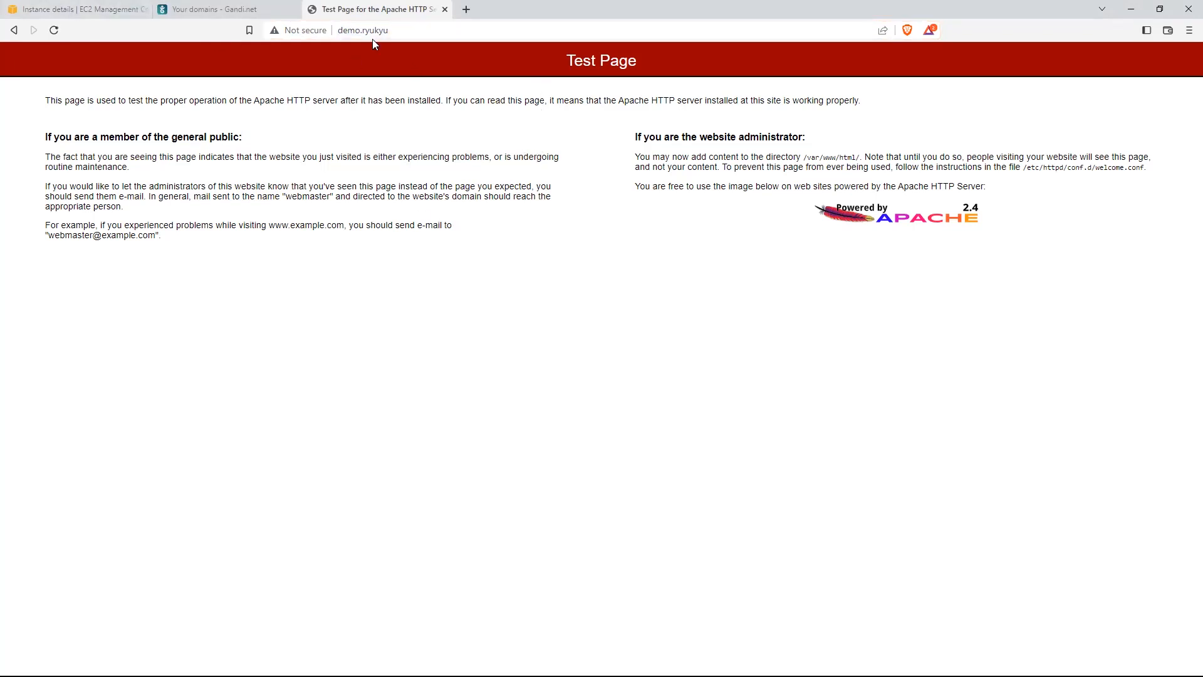
click(351, 32)
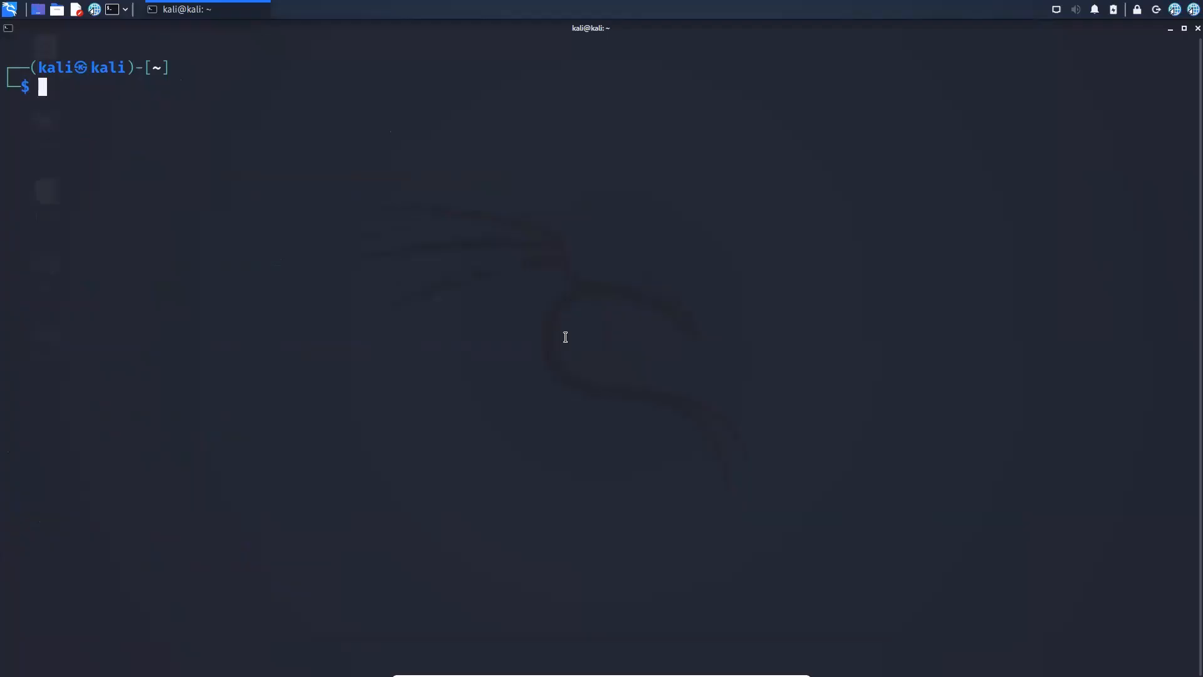
text(dig www.demo.r)
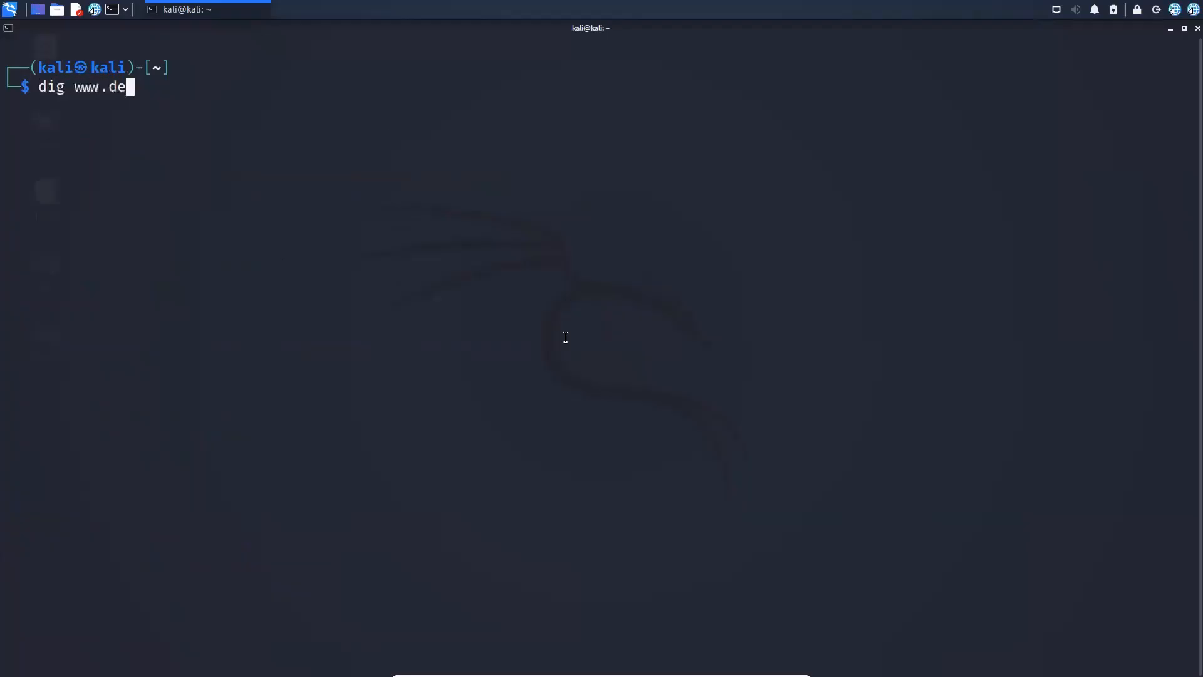
text(yukyu)
key(Return)
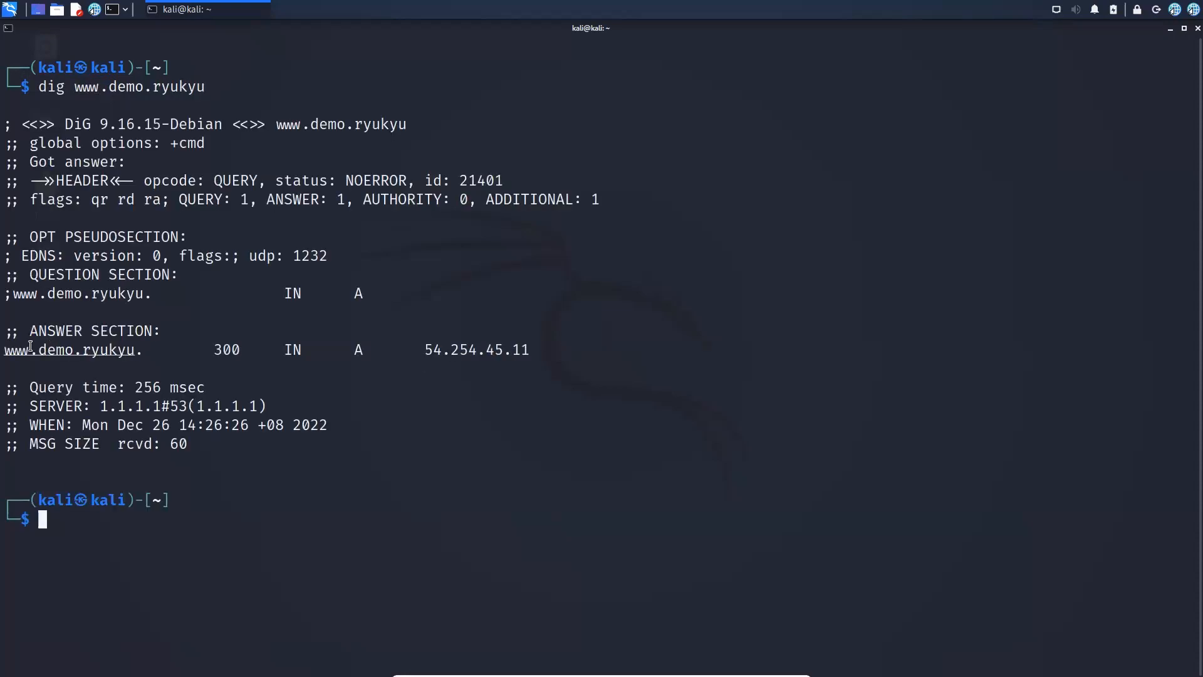
drag(12, 351, 162, 352)
click(544, 356)
drag(544, 356, 420, 348)
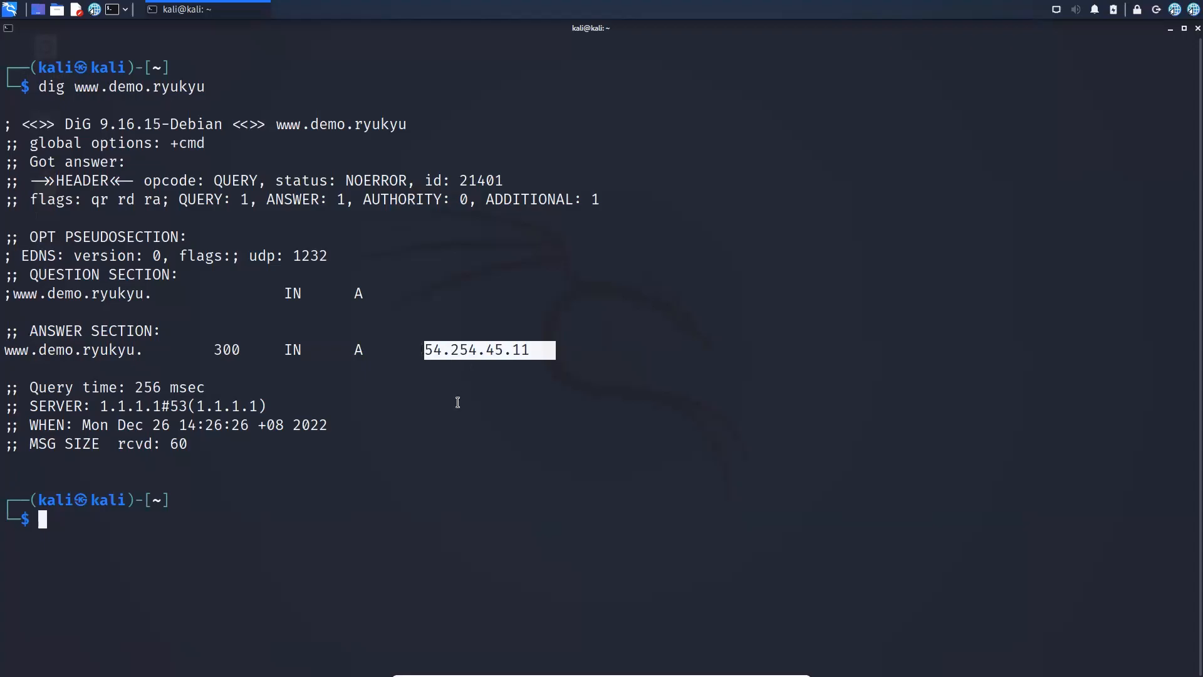
click(737, 587)
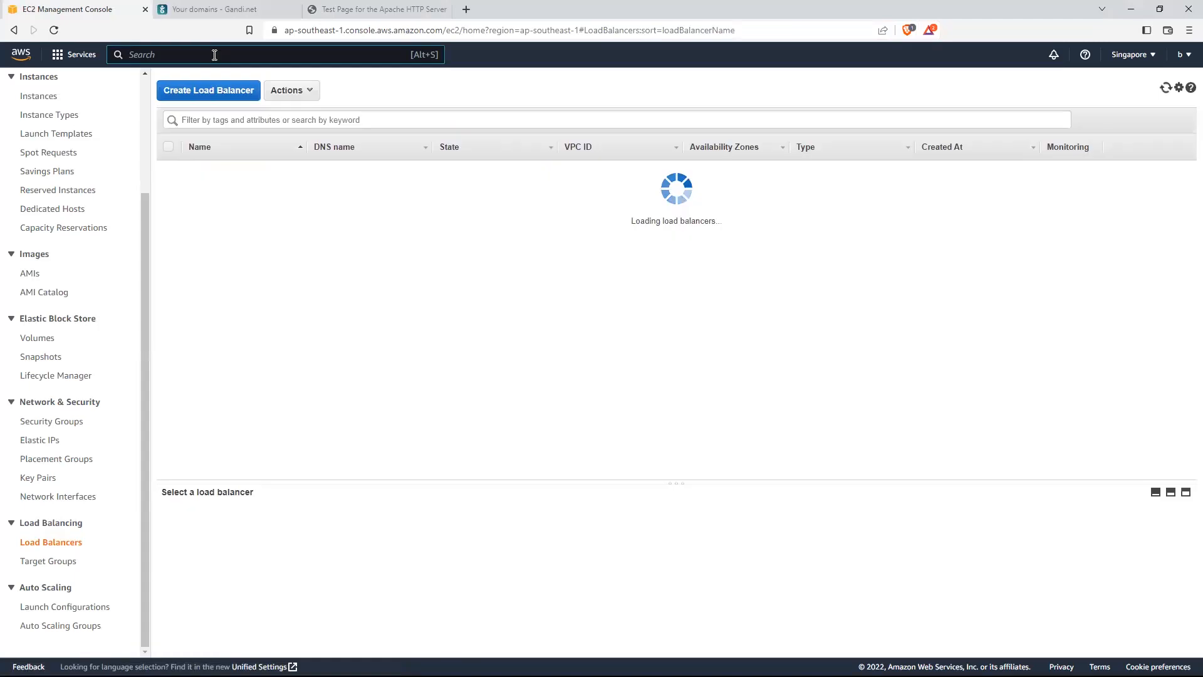
Step: Search the AWS console for "aws certificate" and open the Certificate Manager service
click(214, 55)
scroll(38, 188, up, 3)
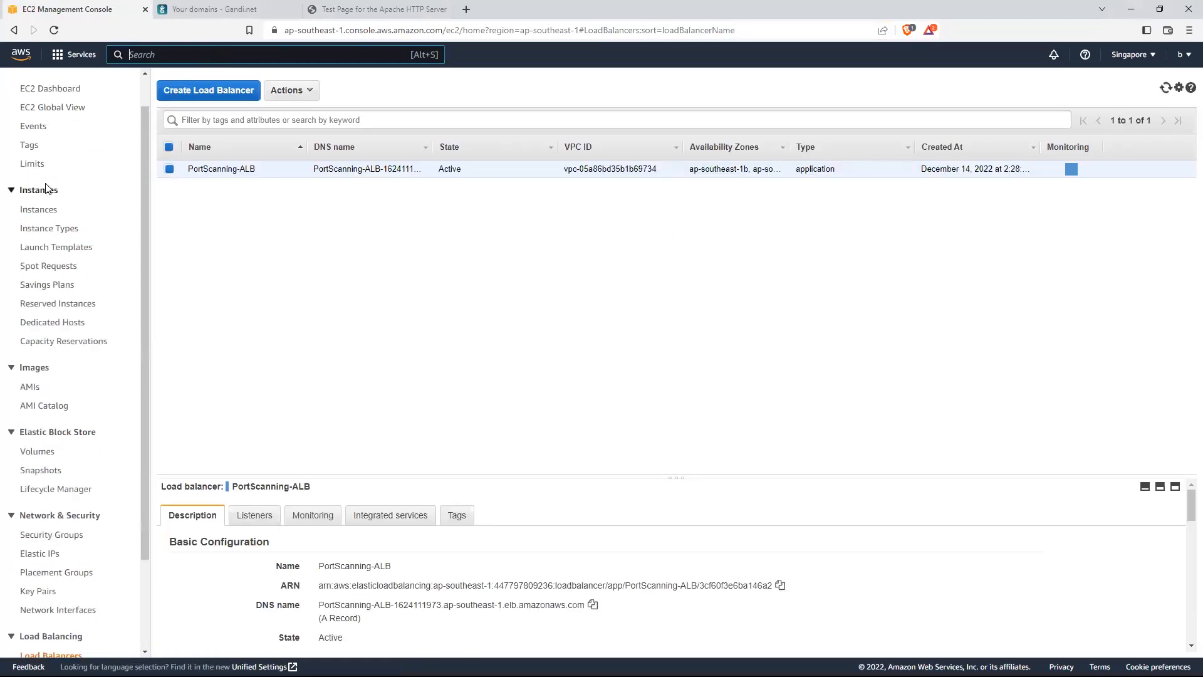
click(42, 124)
click(202, 55)
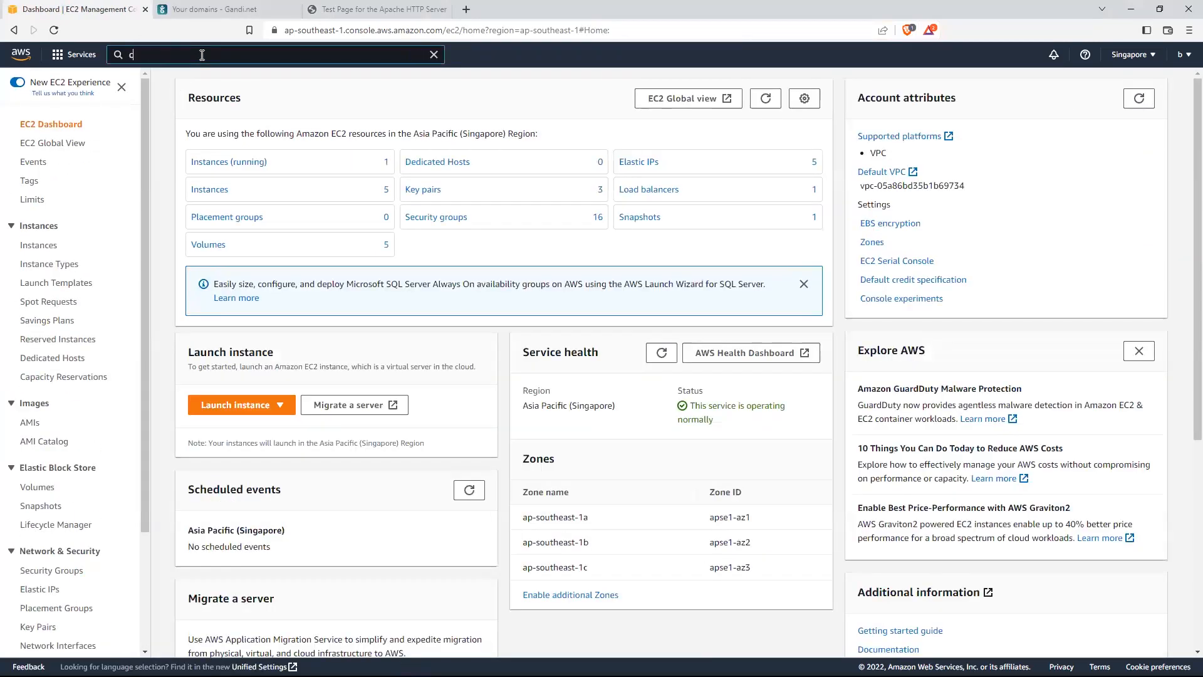
text(c)
key(BackSpace)
text(aws certi)
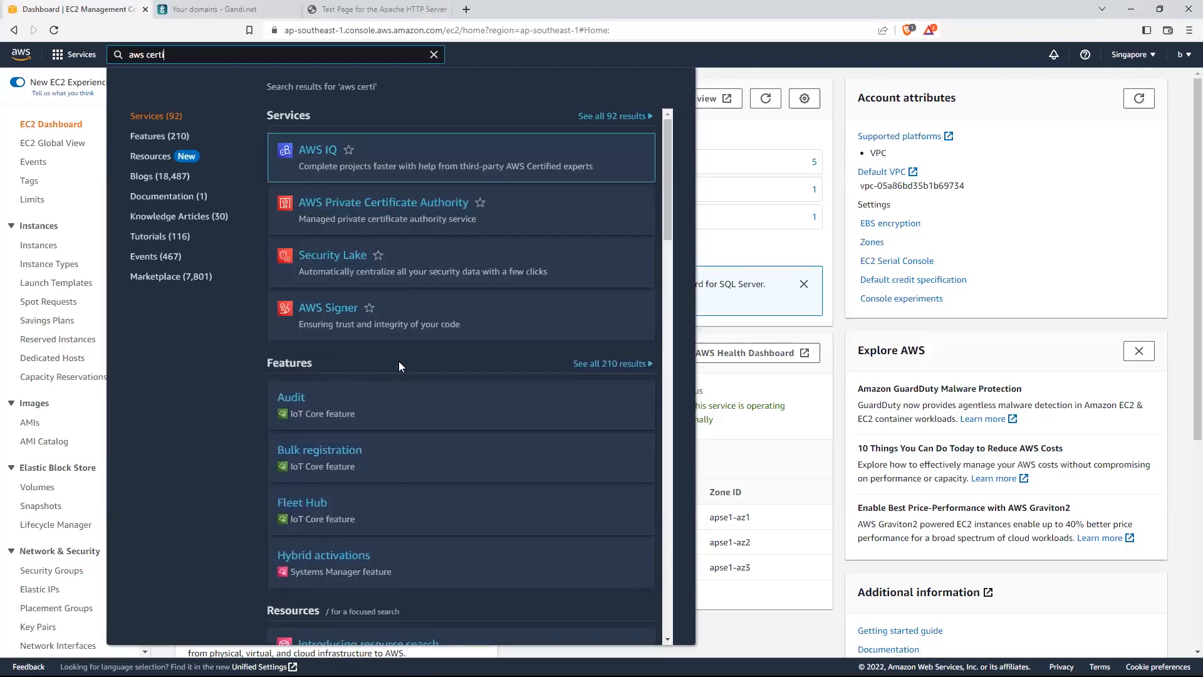
scroll(402, 360, down, 4)
scroll(401, 307, up, 4)
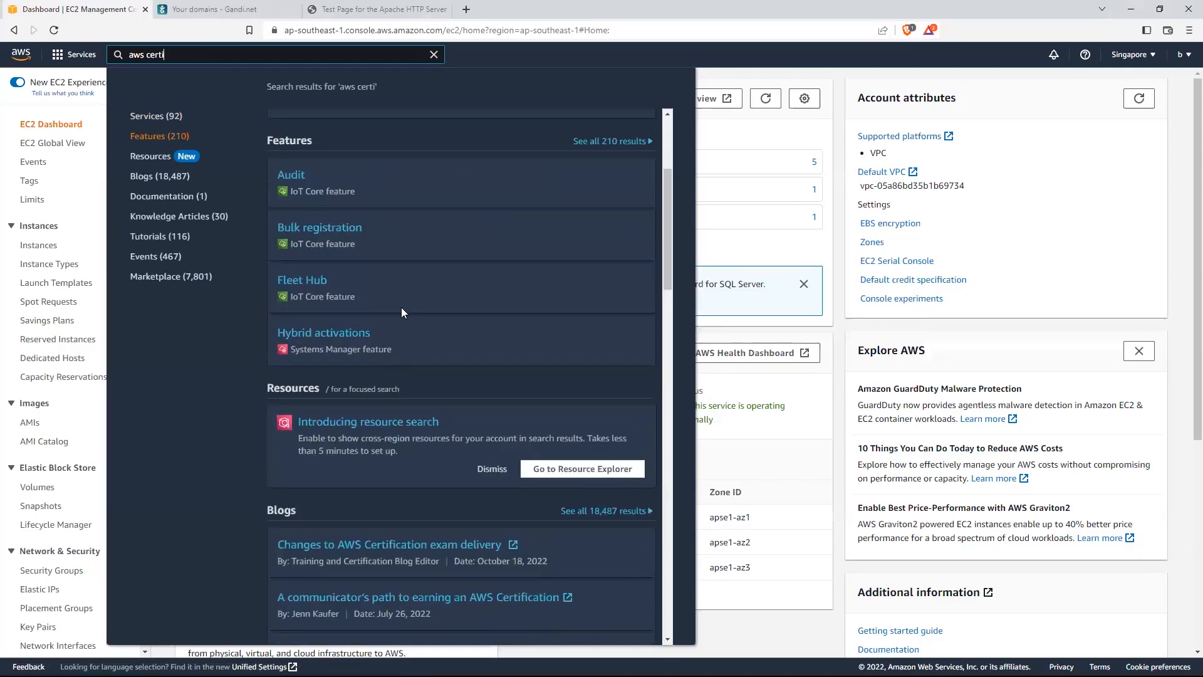
text(ficate)
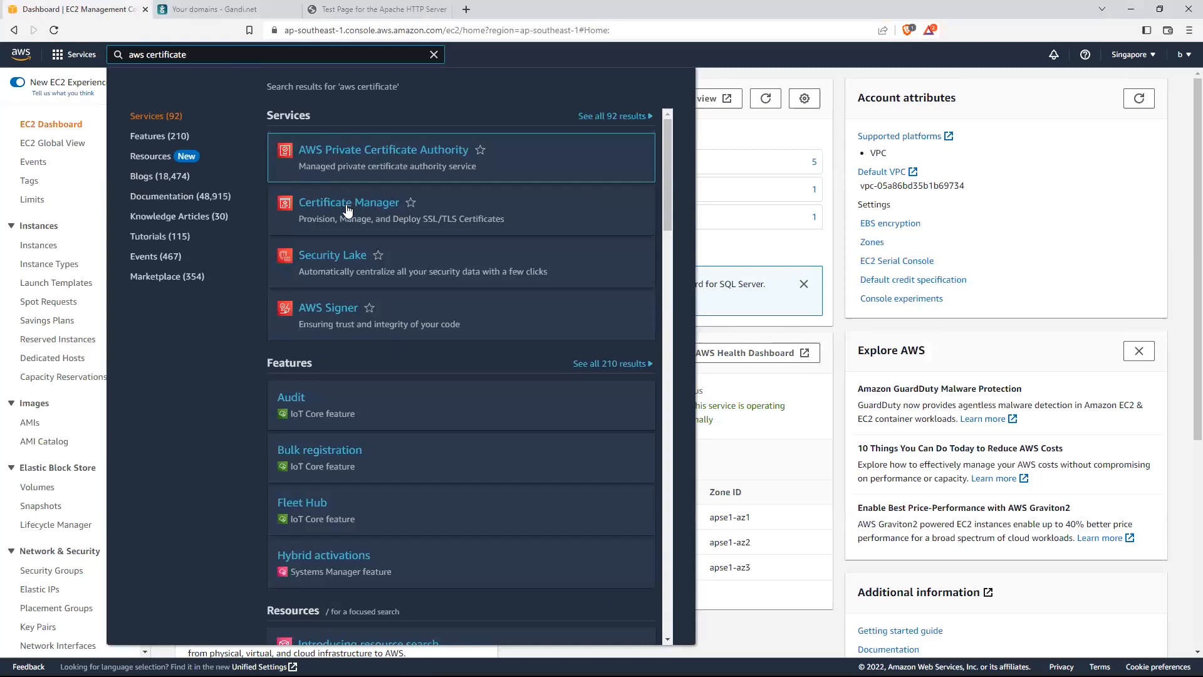
click(349, 204)
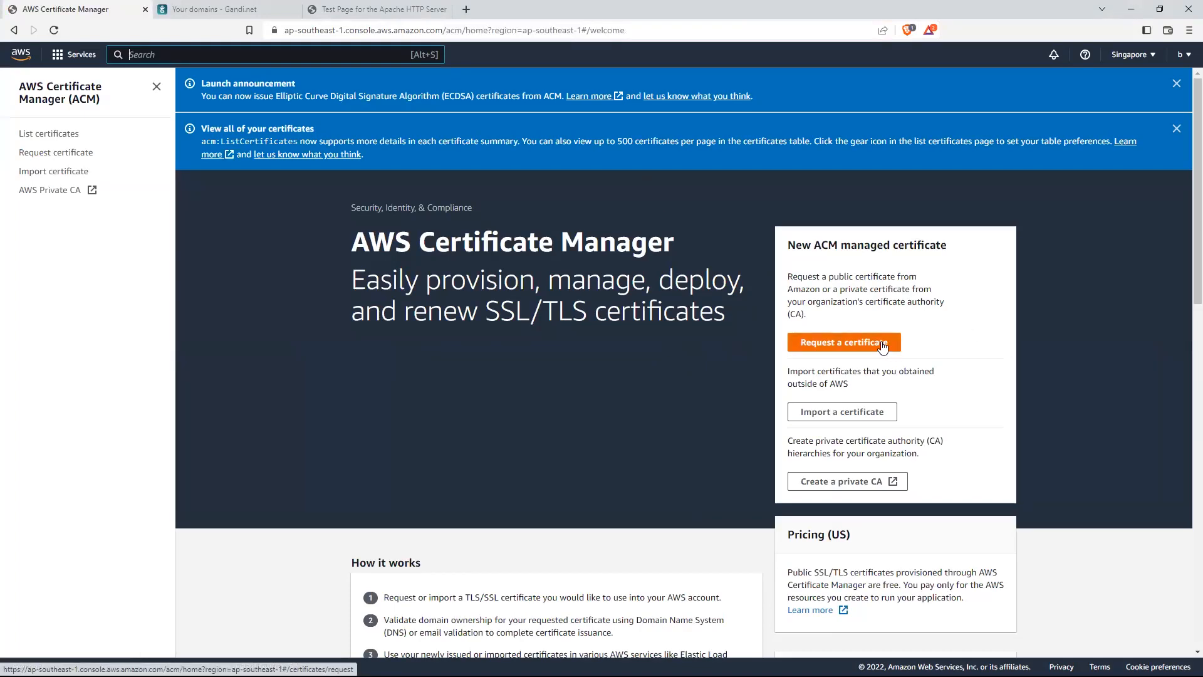
Step: Start a public certificate request and enter the domain names demo.ryukyu and *.demo.ryukyu
click(882, 346)
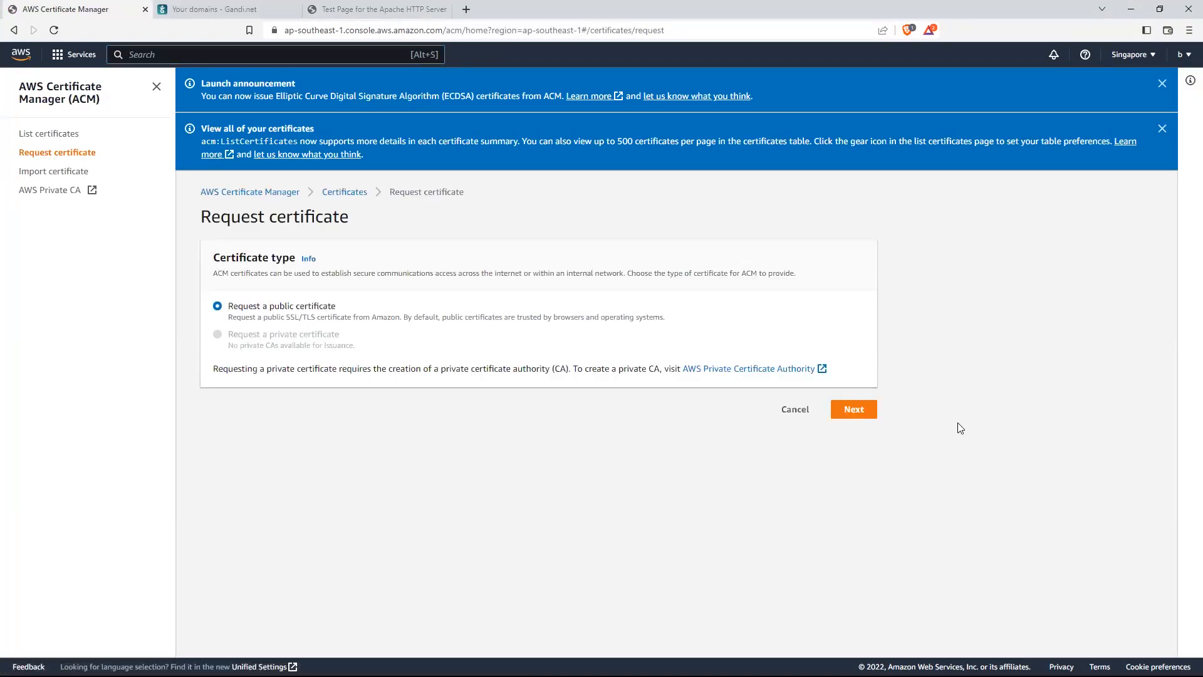
click(855, 411)
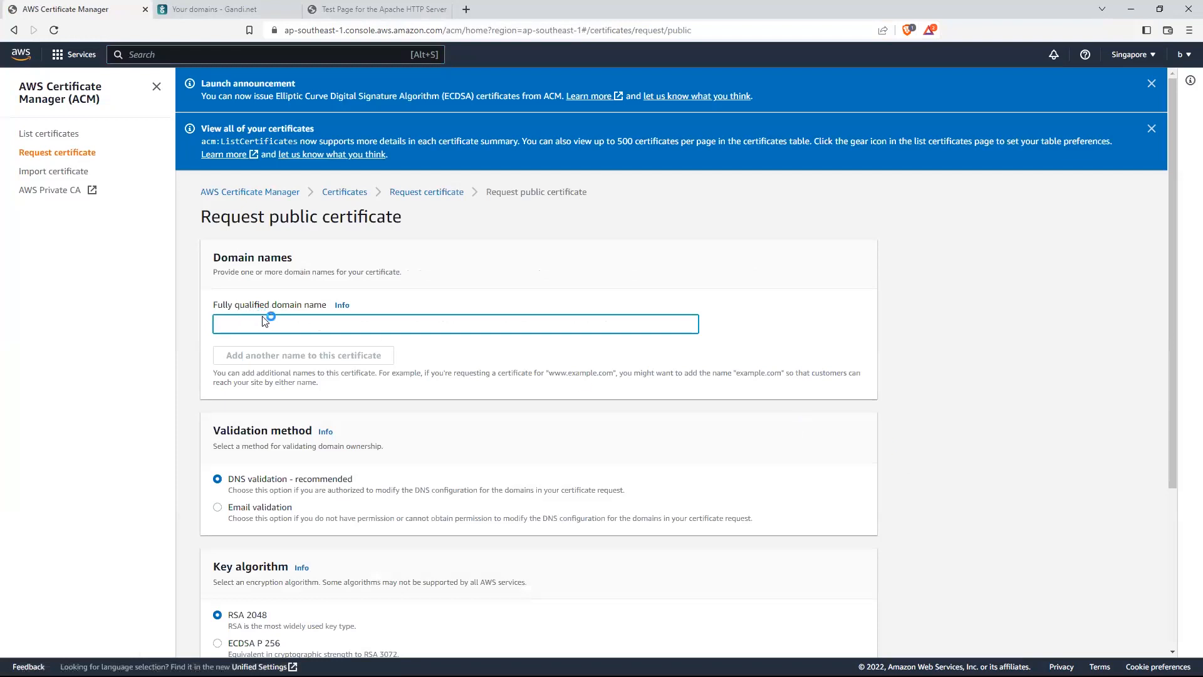
text(demo.ryukyu)
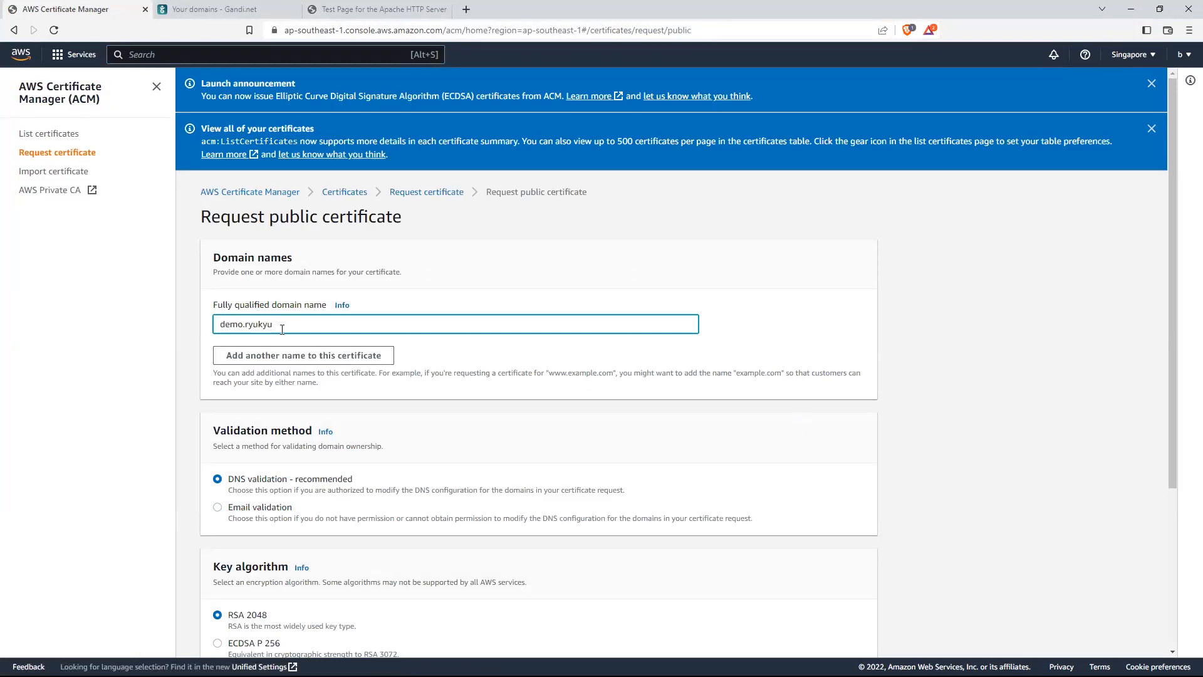
click(344, 360)
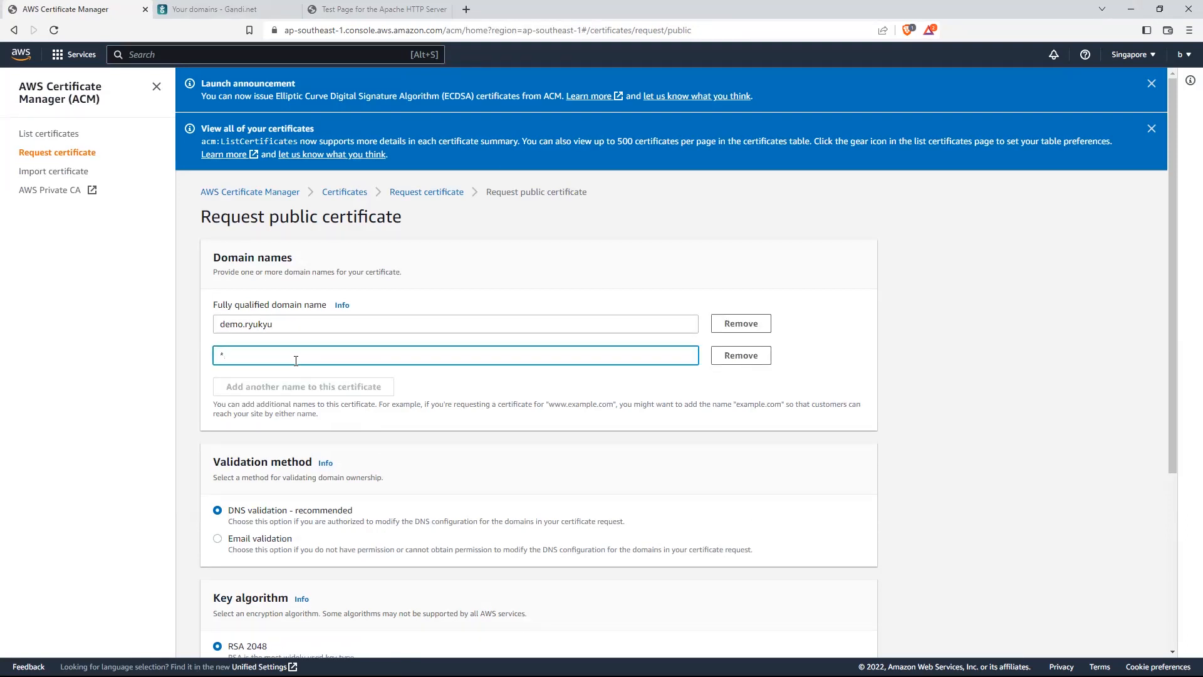
text(*.demo.ryukyu)
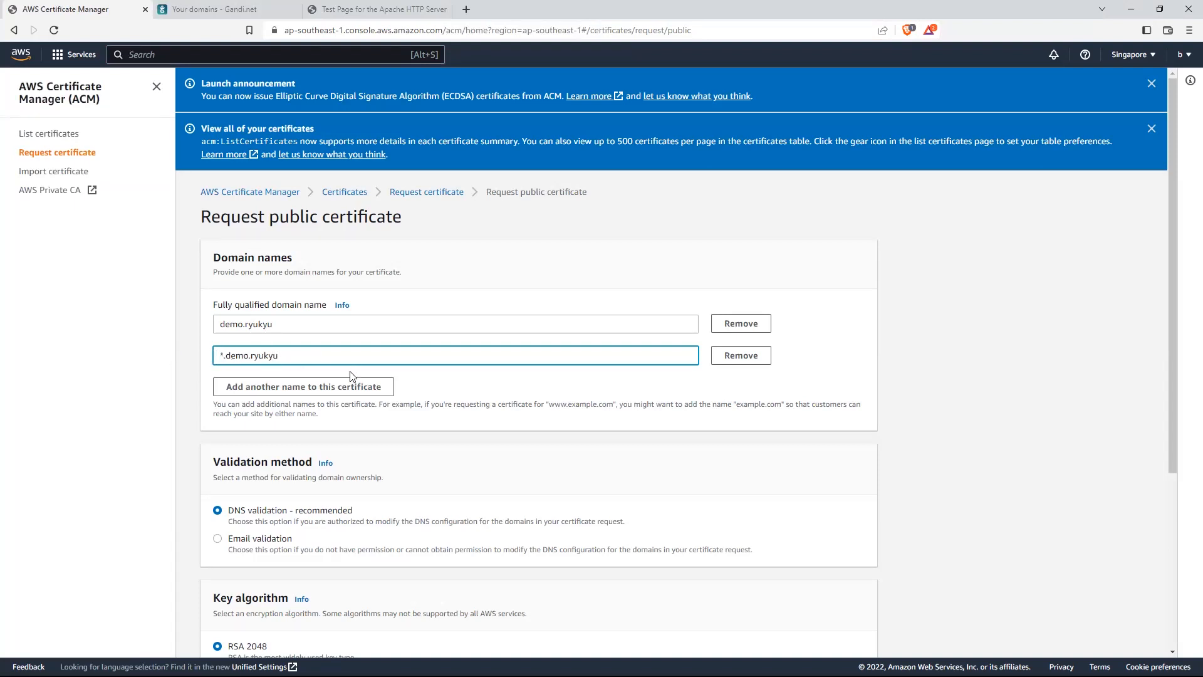
Step: Review the request settings, submit the certificate request with DNS validation and RSA 2048, and refresh the certificates list
scroll(474, 405, down, 3)
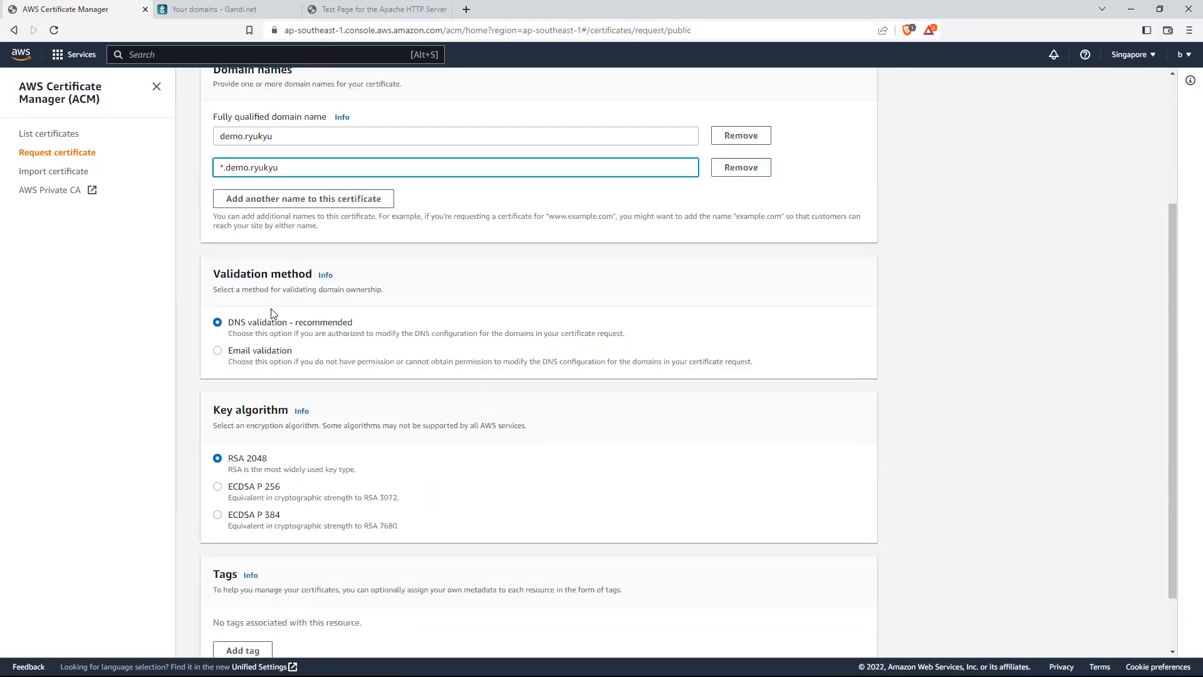
scroll(328, 322, down, 1)
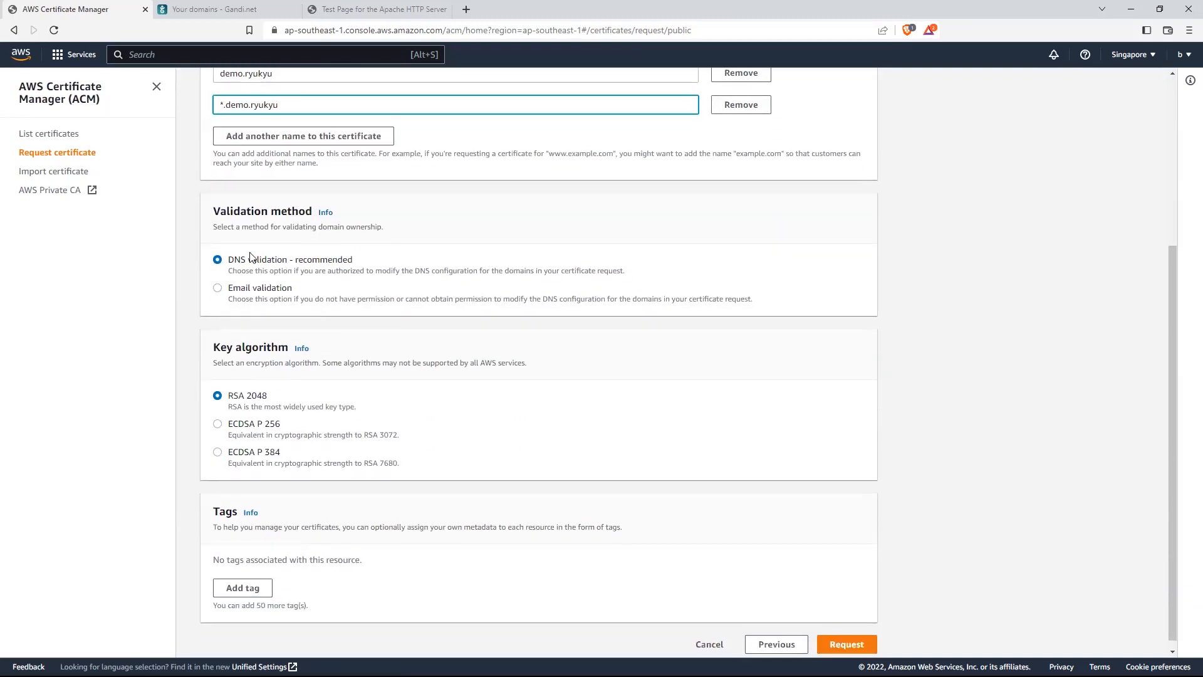
scroll(687, 375, up, 4)
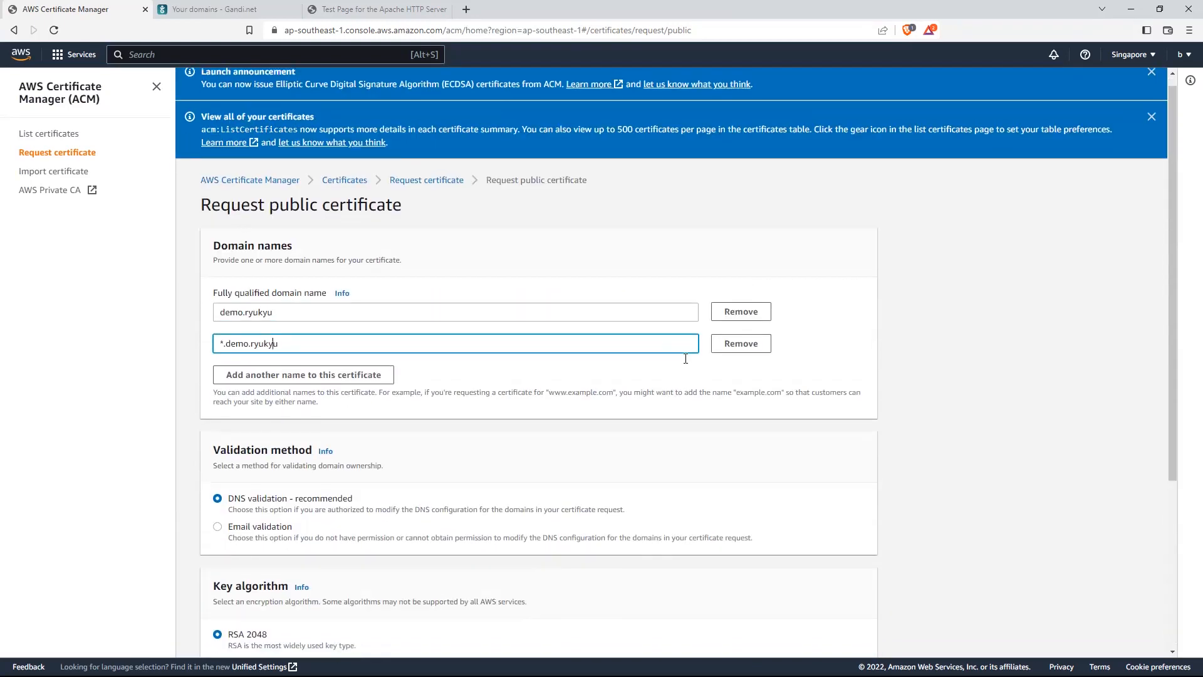
scroll(808, 555, down, 4)
scroll(671, 489, up, 4)
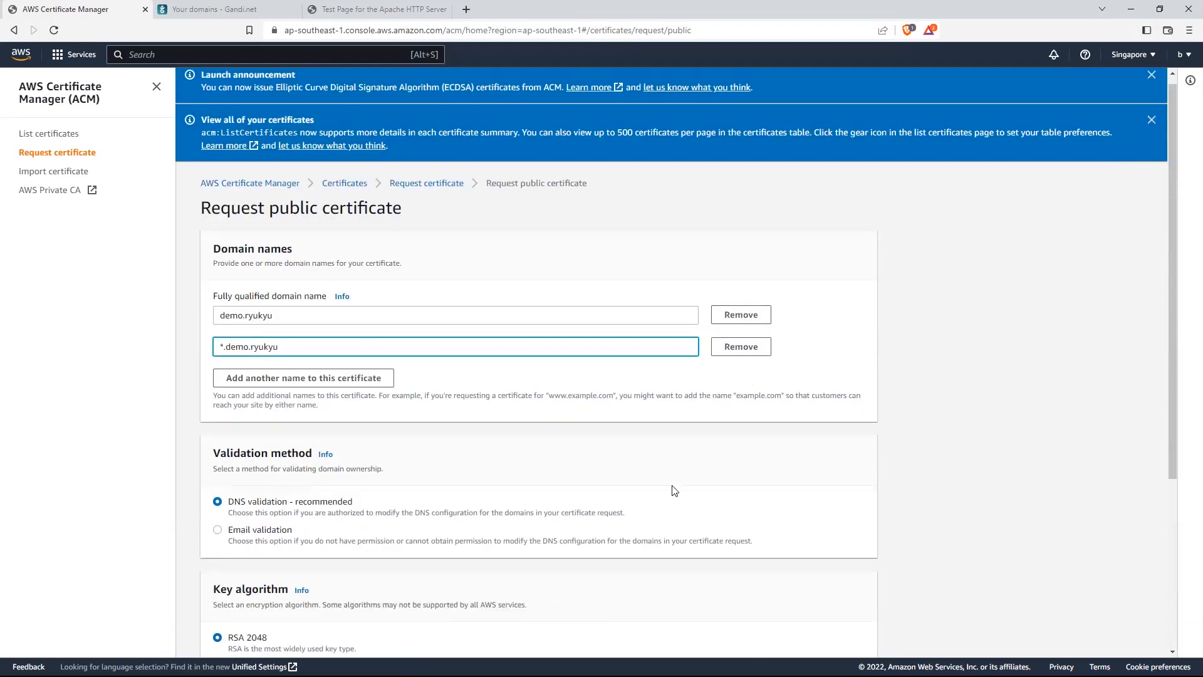
scroll(735, 507, down, 4)
scroll(735, 507, down, 1)
click(847, 638)
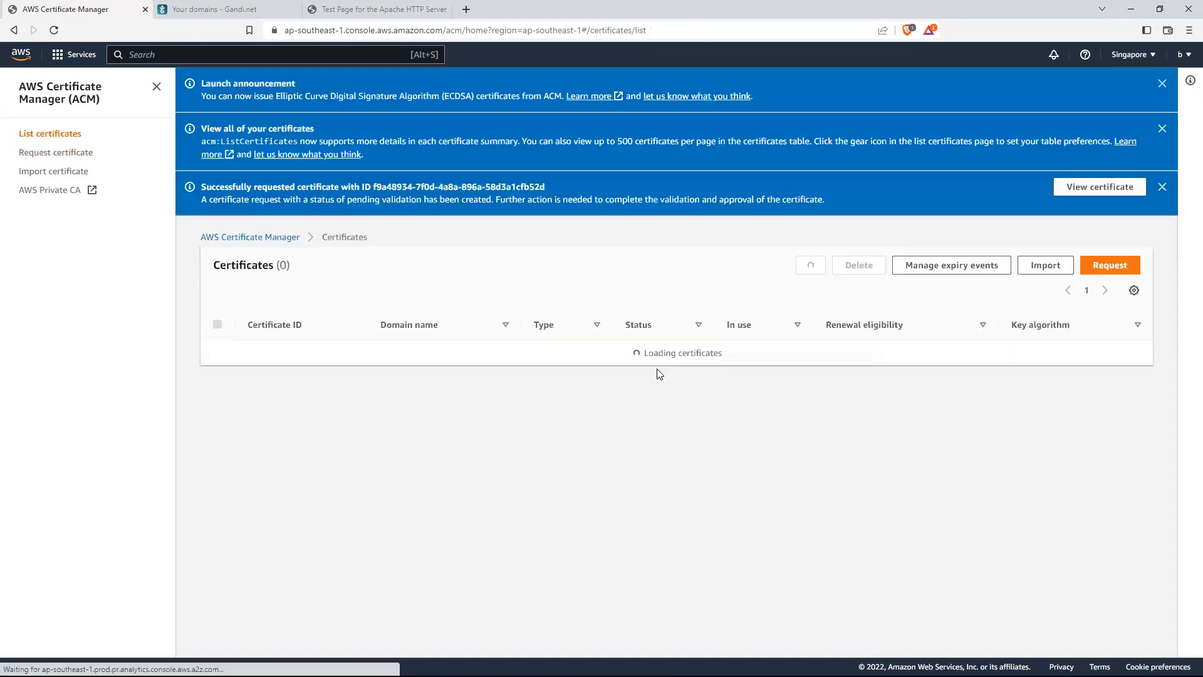
click(810, 265)
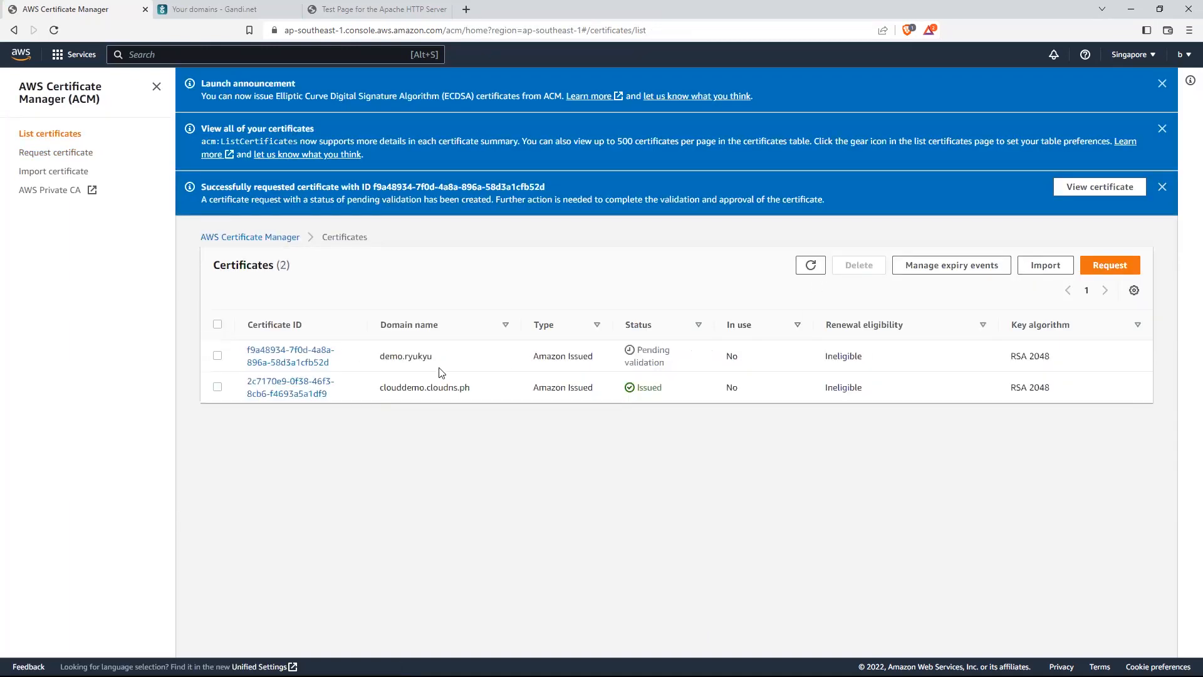
Step: Open the pending demo.ryukyu certificate, check its two domains, and copy the CNAME name of the demo.ryukyu entry
click(257, 362)
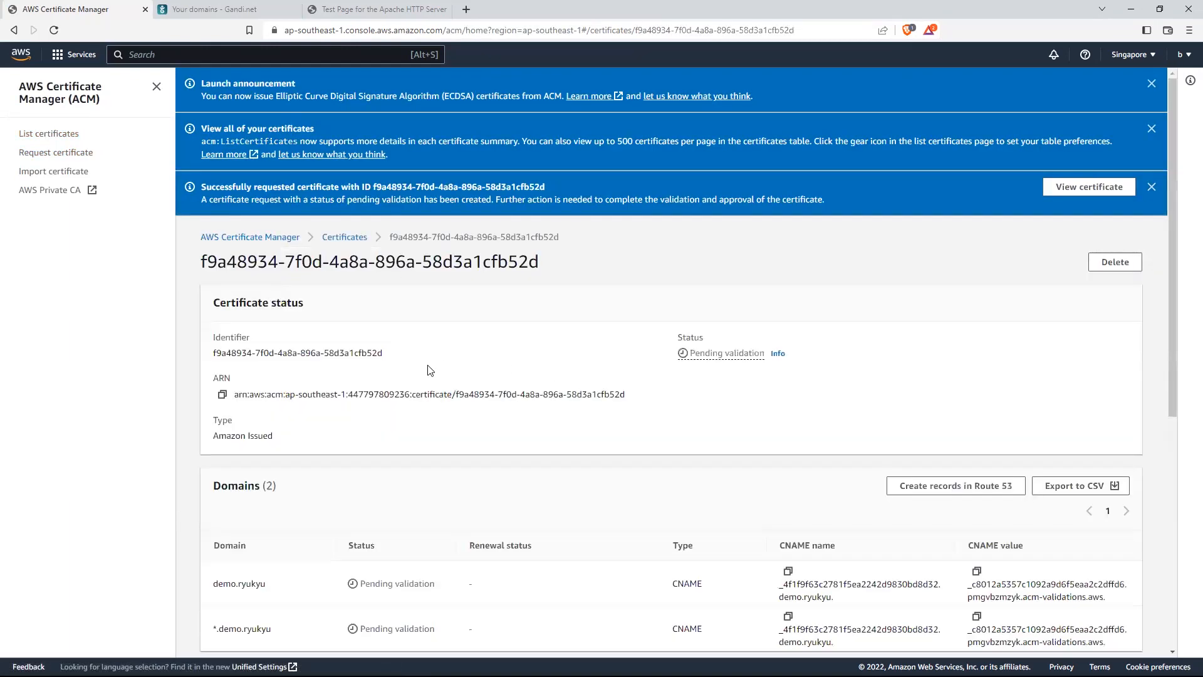
scroll(433, 369, down, 3)
scroll(432, 369, down, 1)
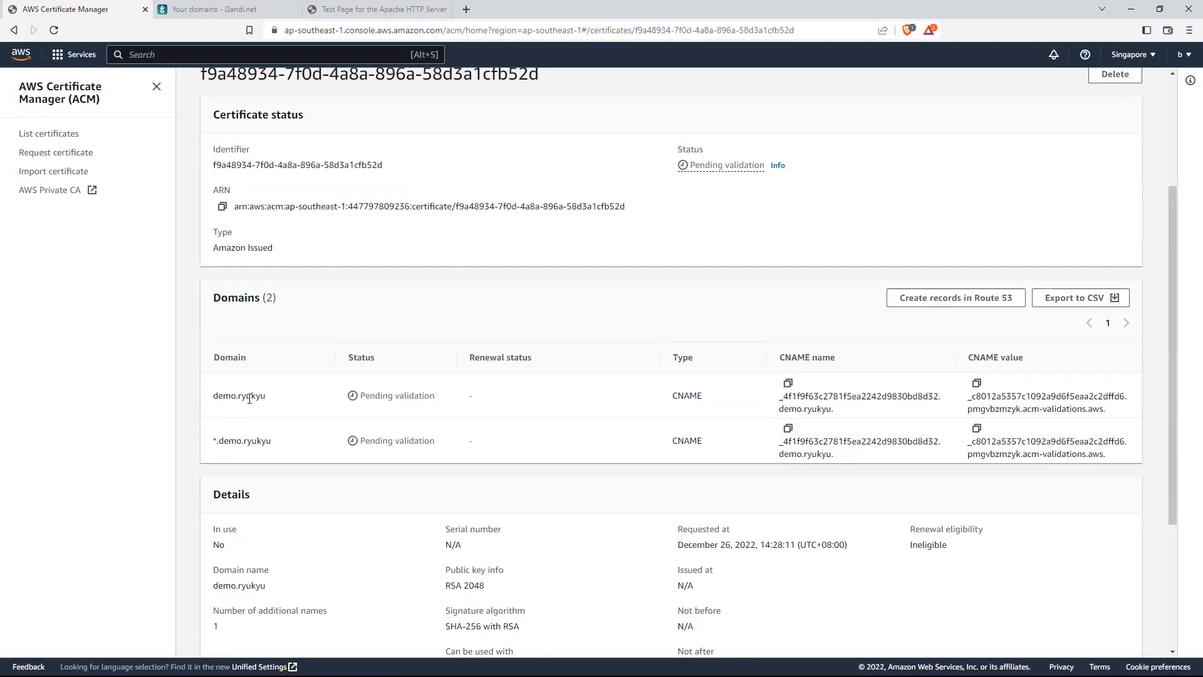
double_click(249, 399)
drag(285, 440, 224, 438)
click(253, 426)
scroll(730, 408, up, 1)
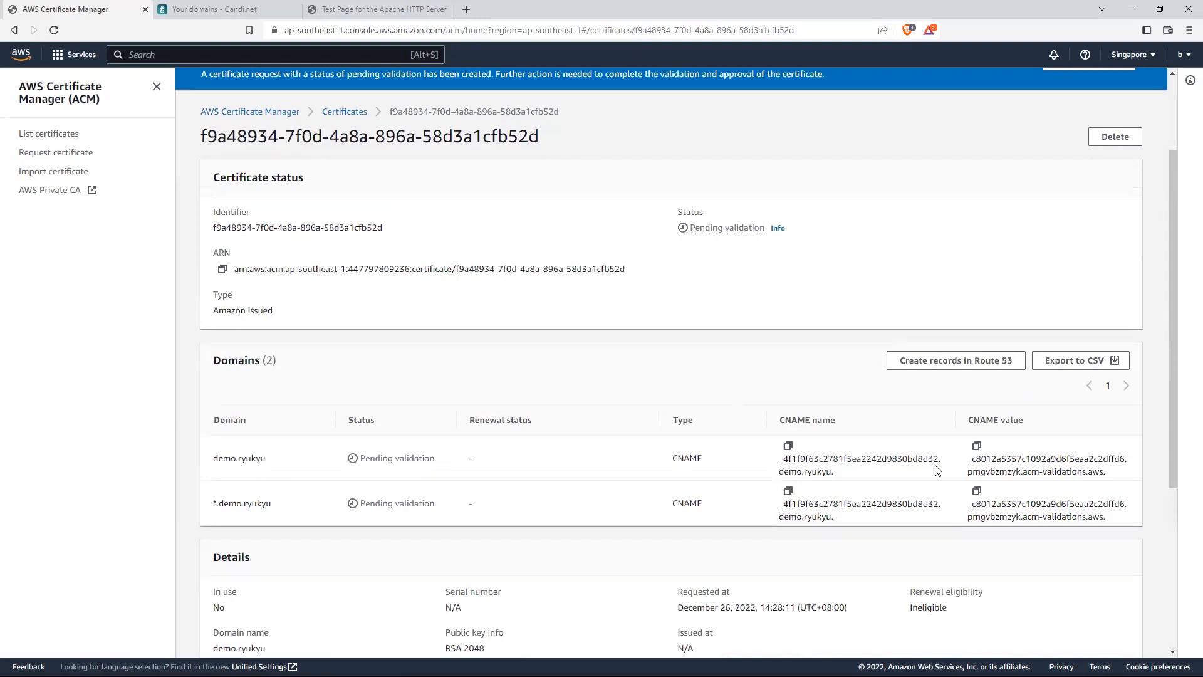
click(787, 446)
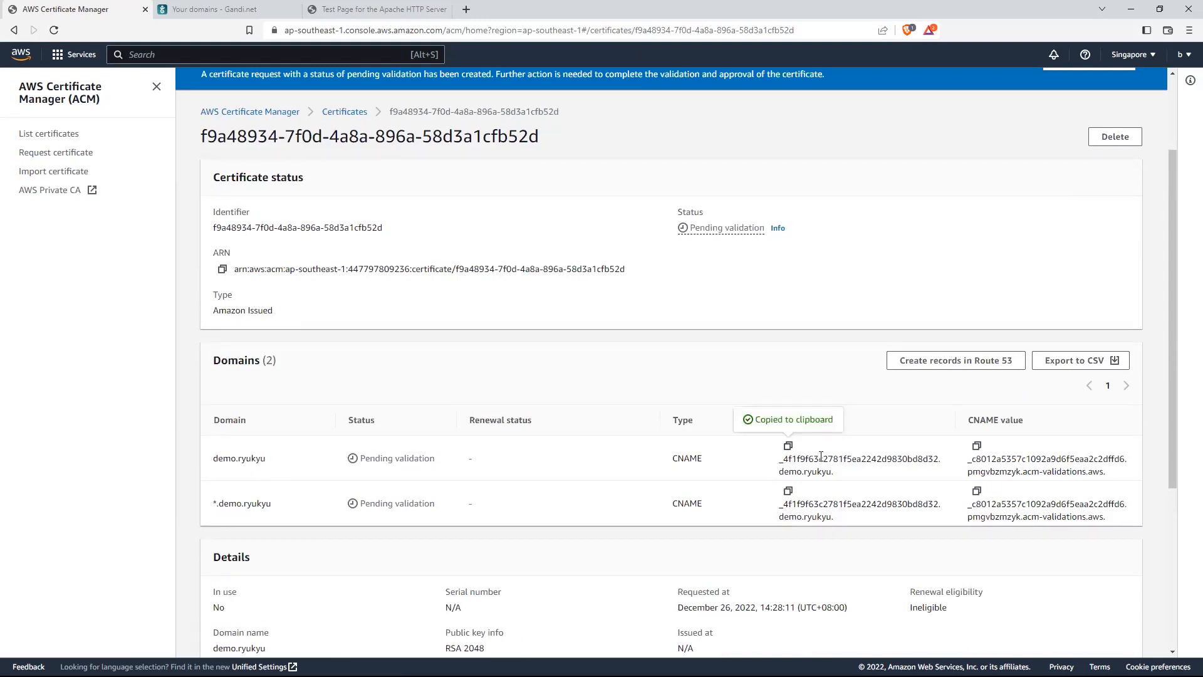
Step: Switch to Gandi and start a new DNS record of type CNAME for demo.ryukyu
click(207, 9)
click(1137, 160)
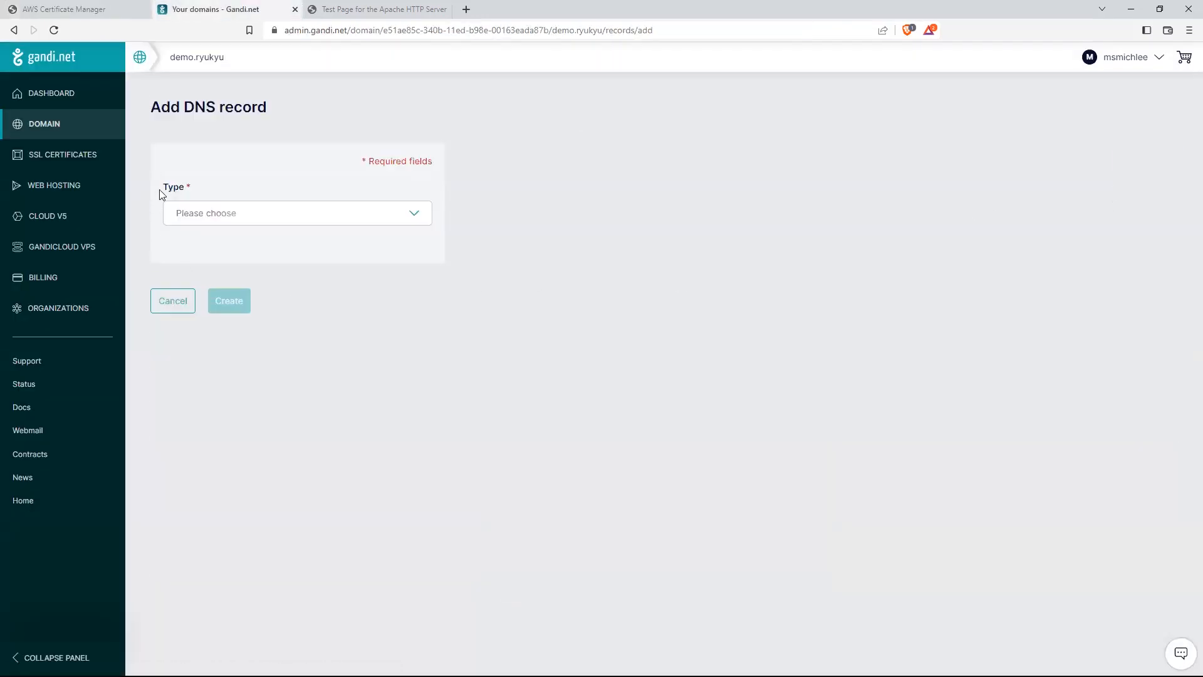
click(276, 206)
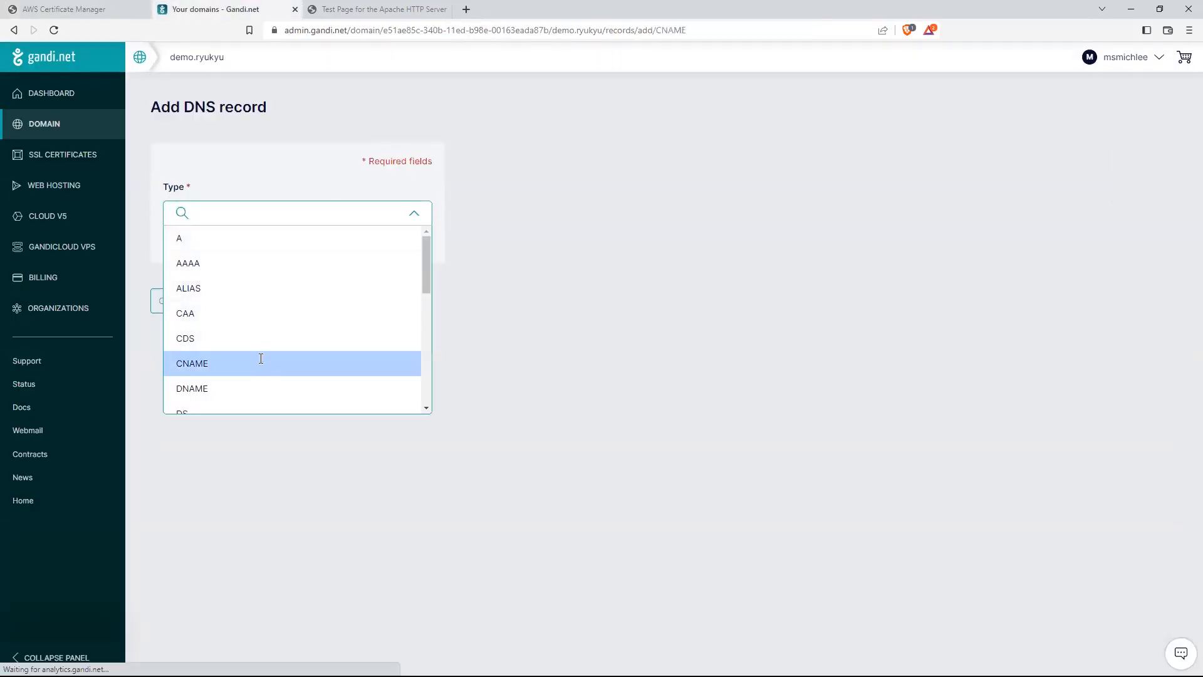
click(260, 361)
Step: Fill the record's name with the copied CNAME name, removing its trailing ".demo.ryukyu." part
right_click(248, 376)
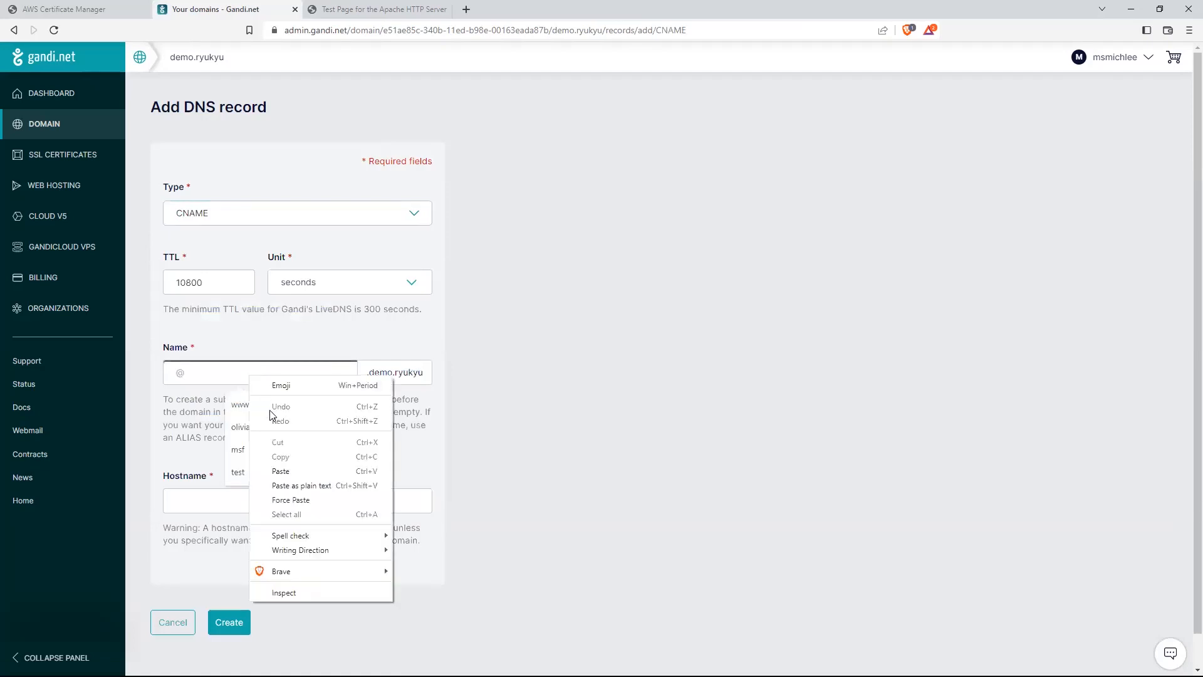
click(303, 470)
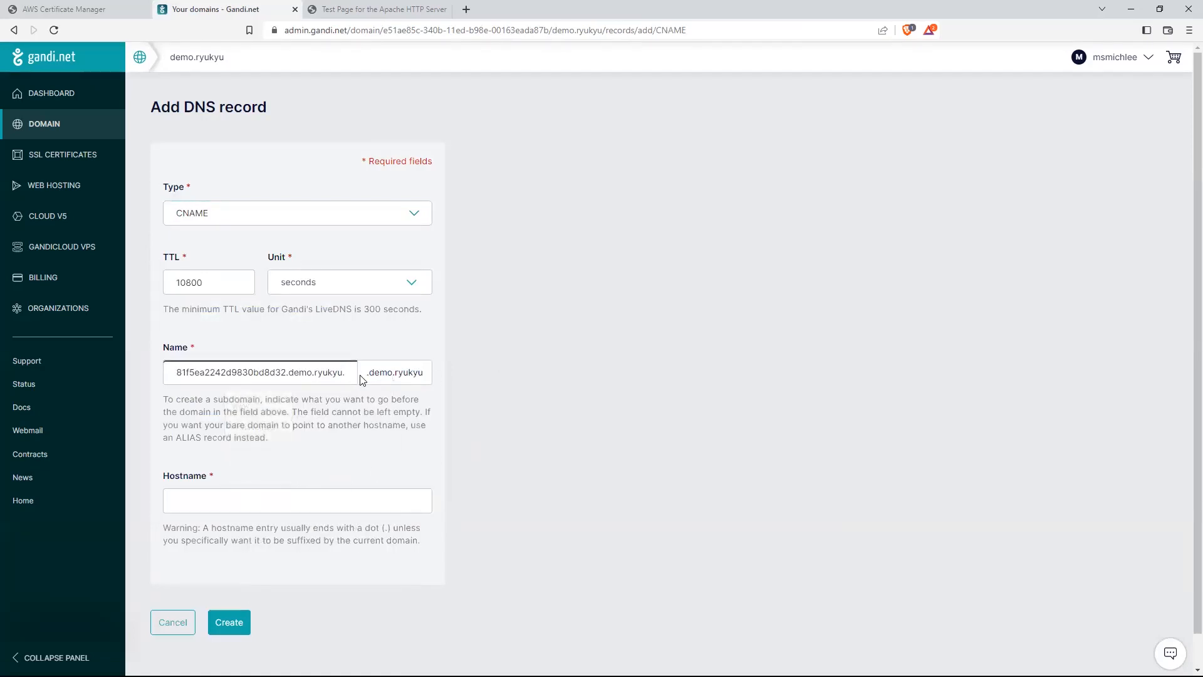
key(BackSpace)
key(BackSpace)
key(BackSpace)
key(BackSpace)
key(BackSpace)
key(BackSpace)
key(BackSpace)
key(BackSpace)
key(BackSpace)
key(BackSpace)
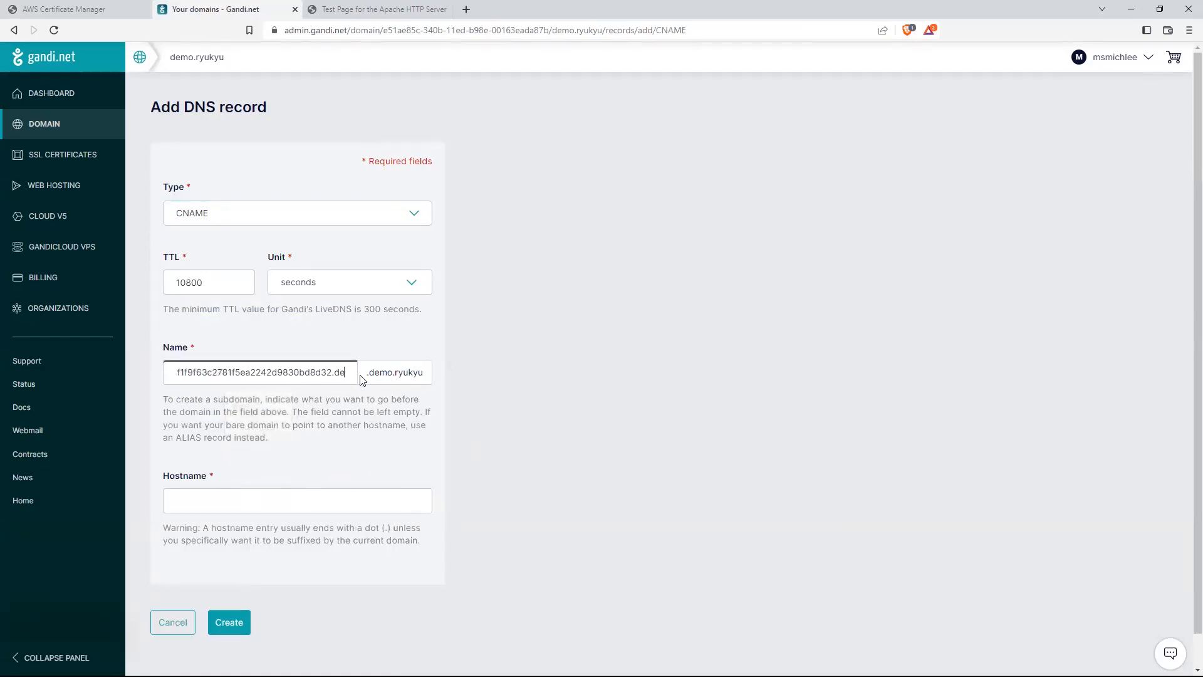
key(BackSpace)
key(BackSpace)
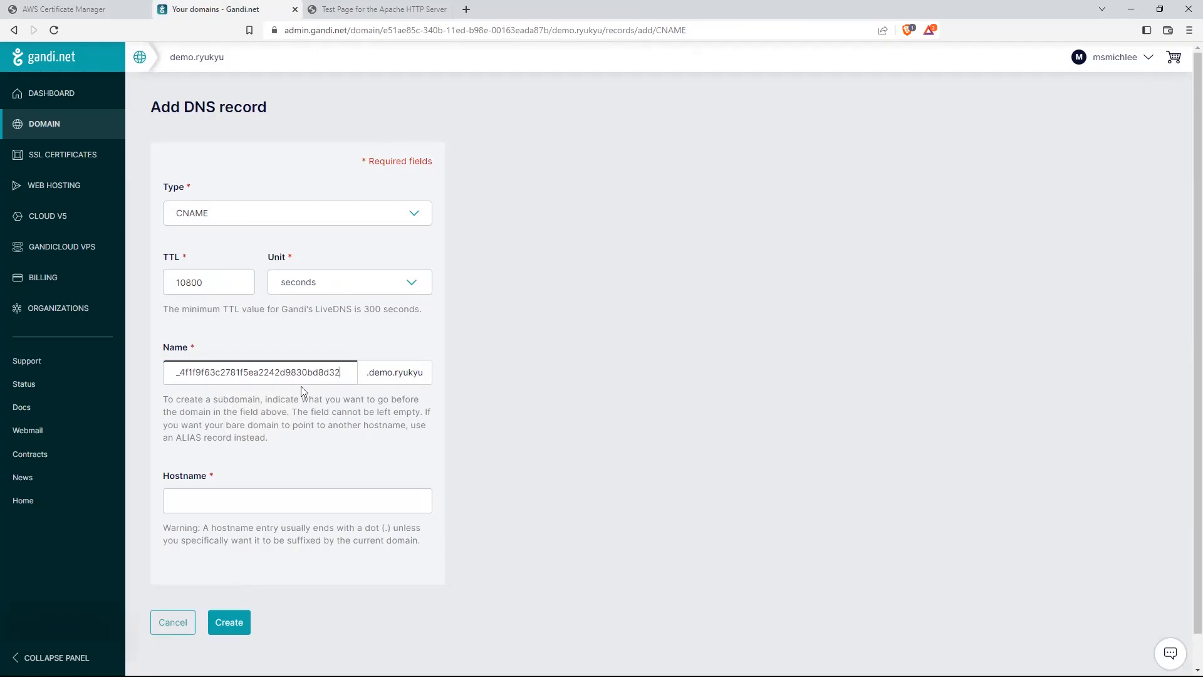
Step: Copy the CNAME value of demo.ryukyu from the AWS certificate into the record's hostname and create the record
click(263, 507)
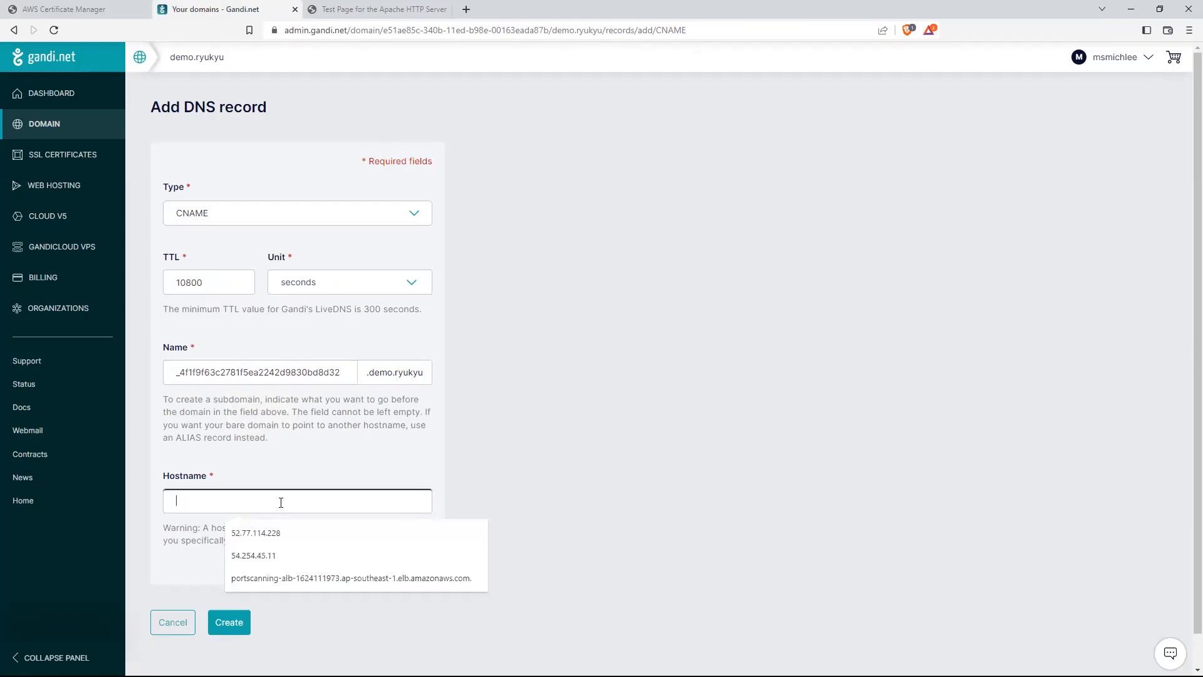
click(87, 8)
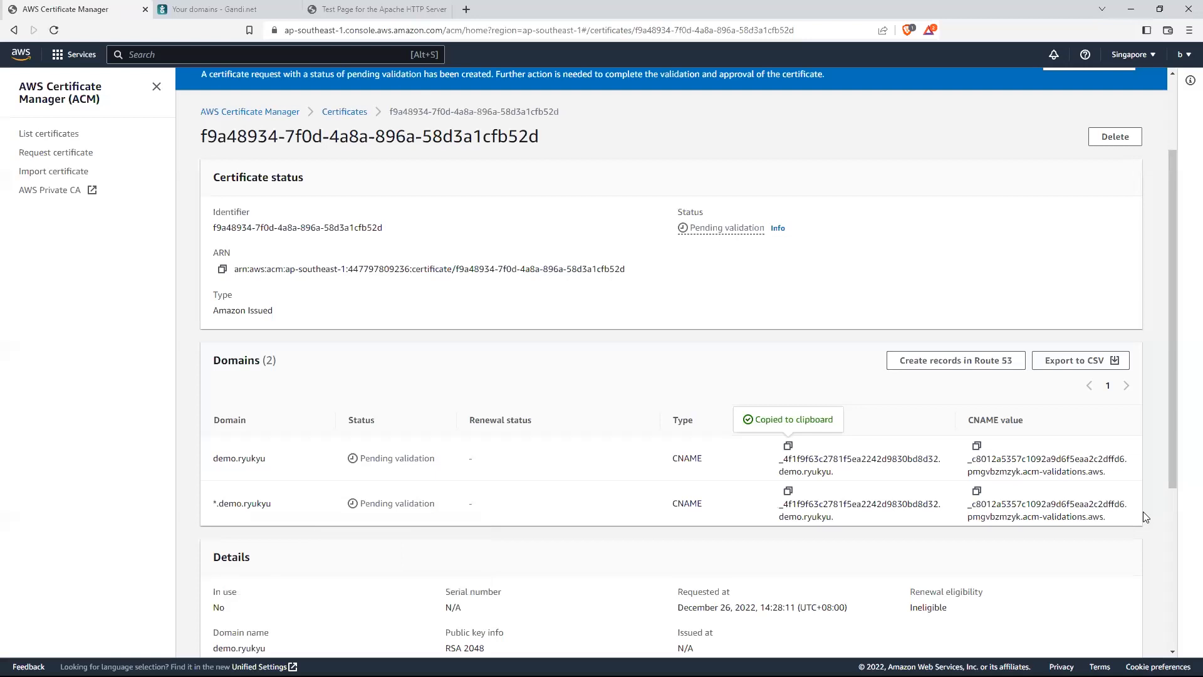
click(971, 446)
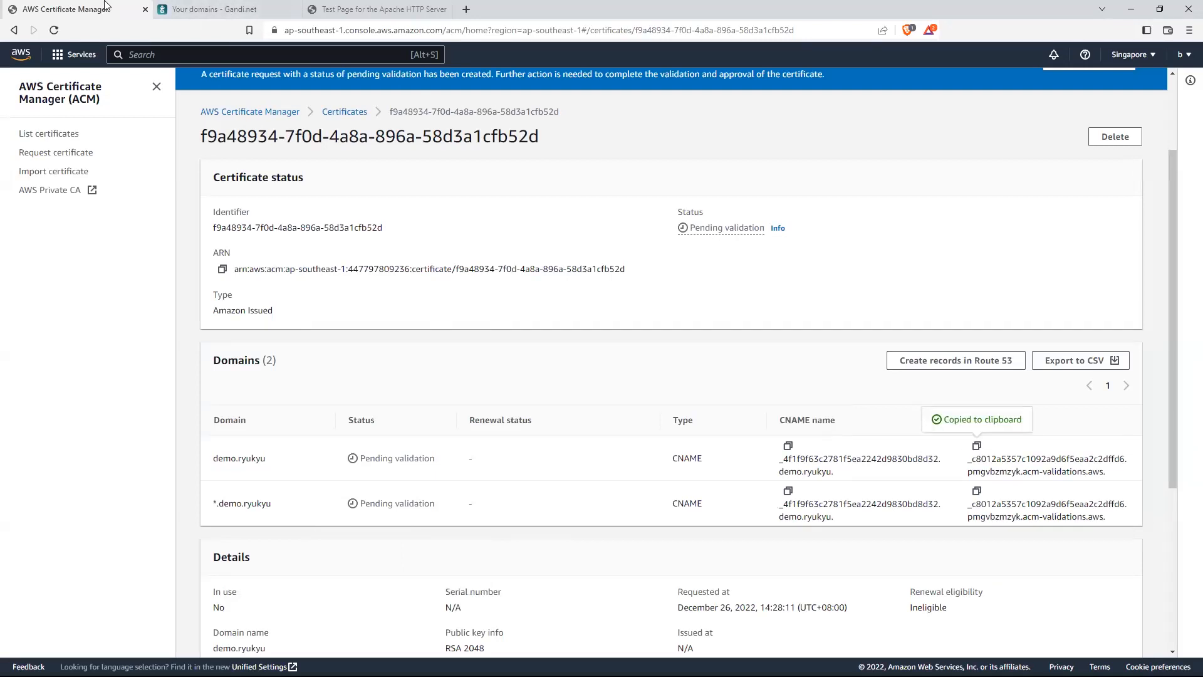
click(213, 9)
right_click(307, 501)
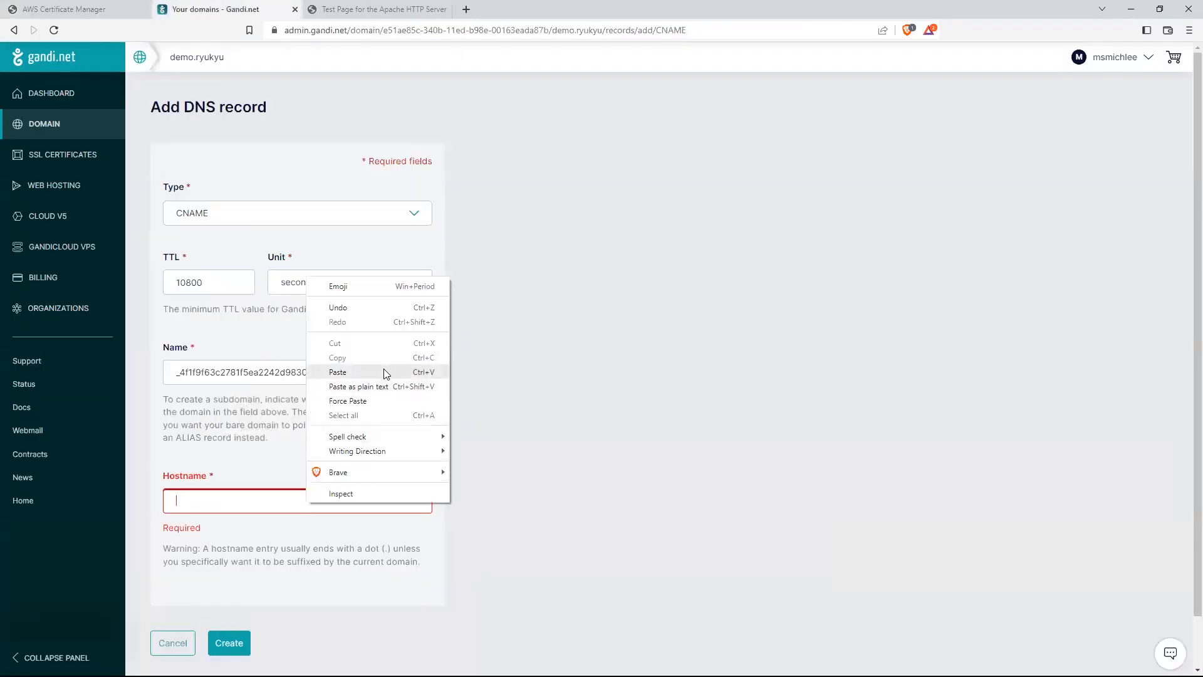
click(338, 372)
click(243, 650)
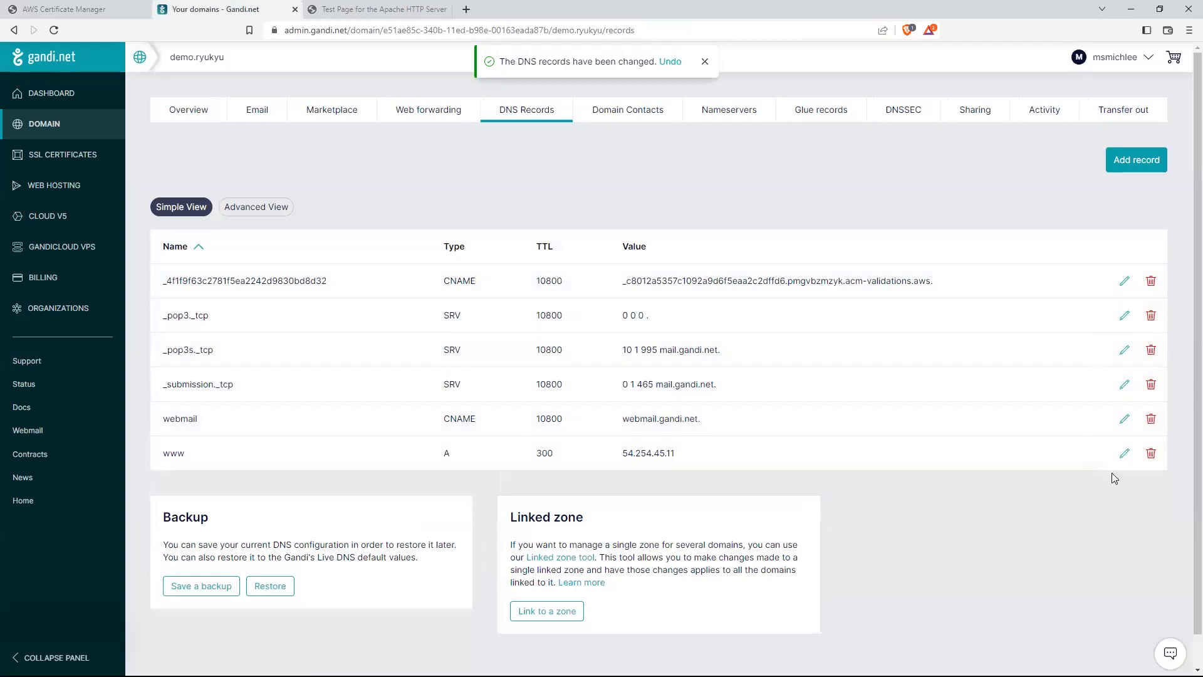
Step: Set the TTL of the certificate validation CNAME record to 300 seconds and save the update
click(1124, 278)
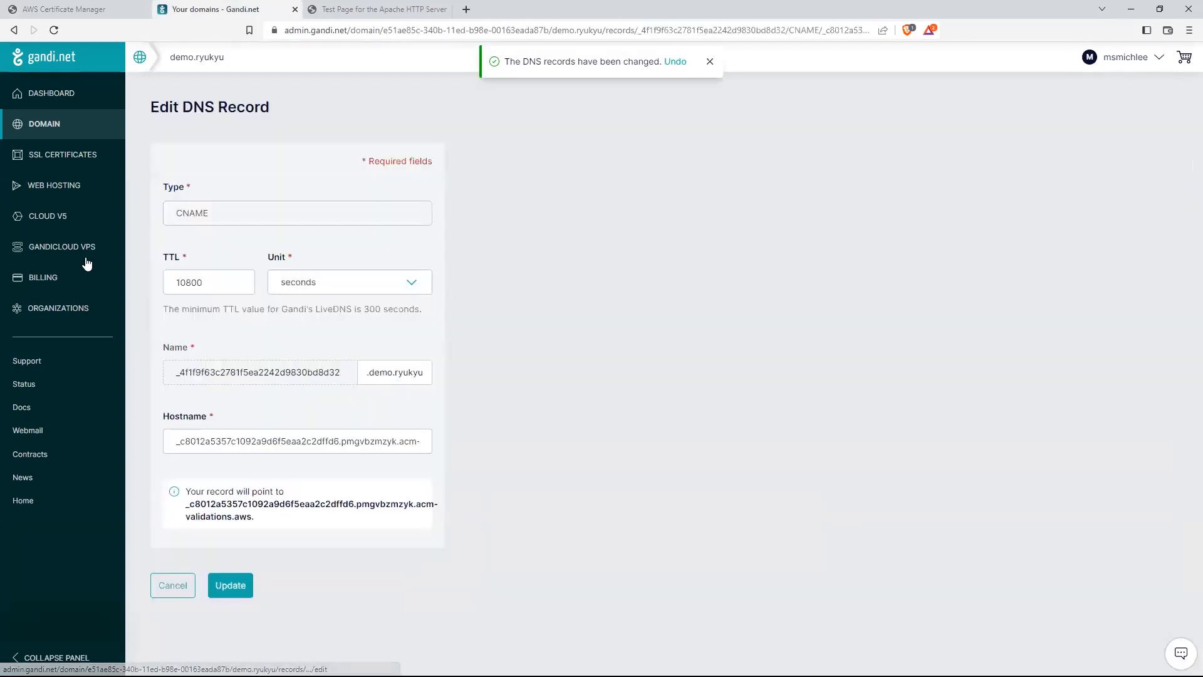
click(209, 283)
key(ctrl+a)
key(BackSpace)
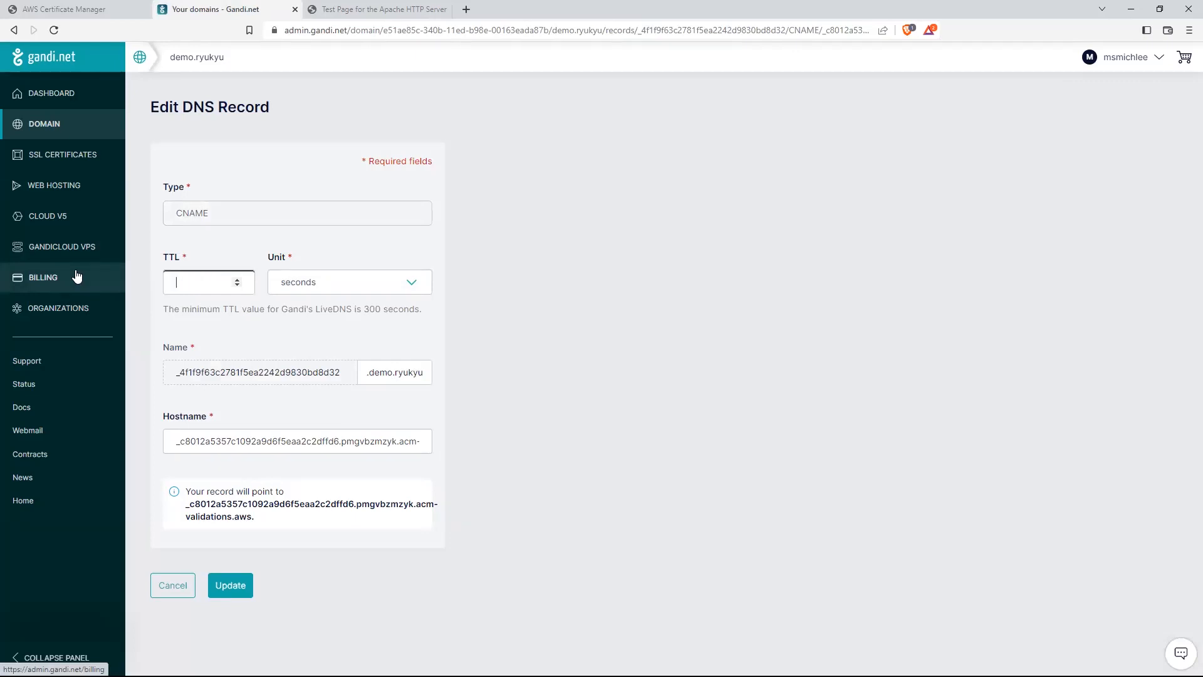
click(243, 588)
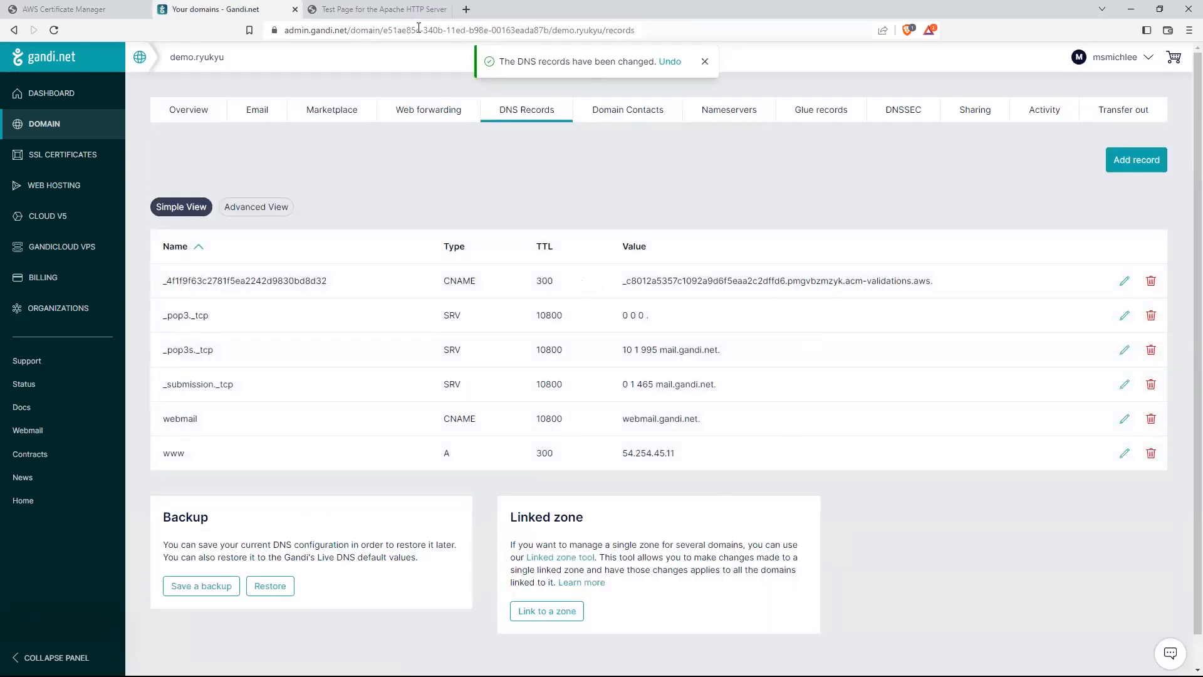
Step: Return to AWS Certificate Manager and check the validation status of the demo.ryukyu certificate and its domains
click(69, 9)
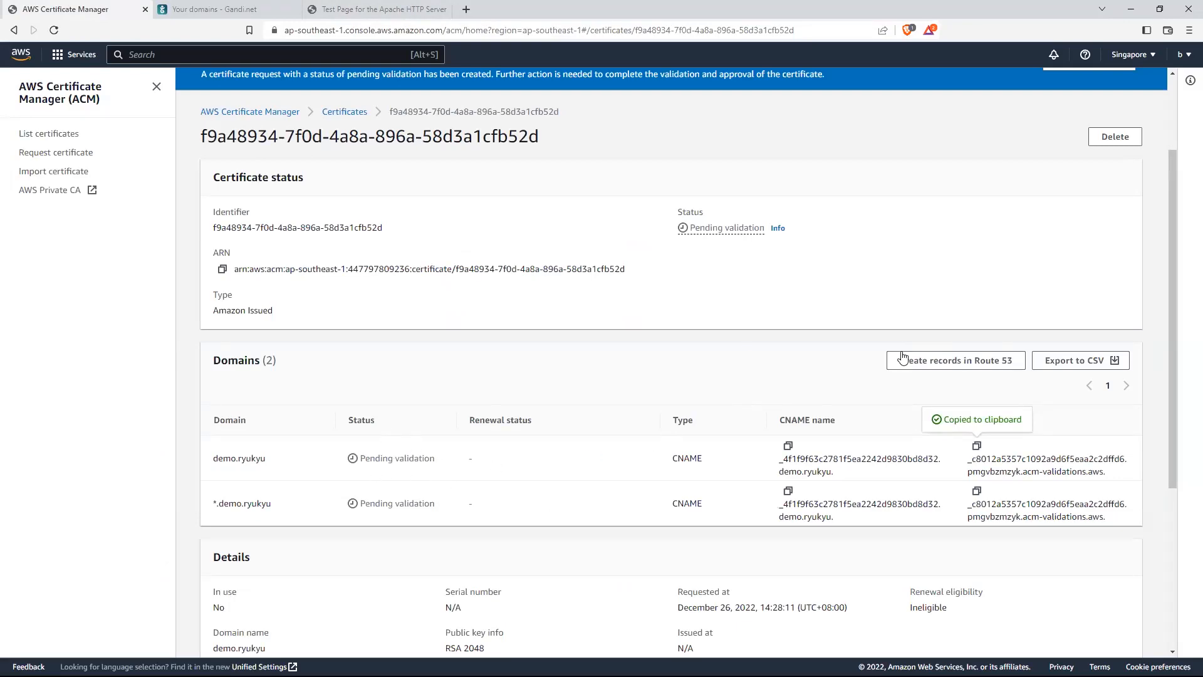
scroll(317, 242, down, 3)
scroll(373, 225, up, 4)
click(367, 215)
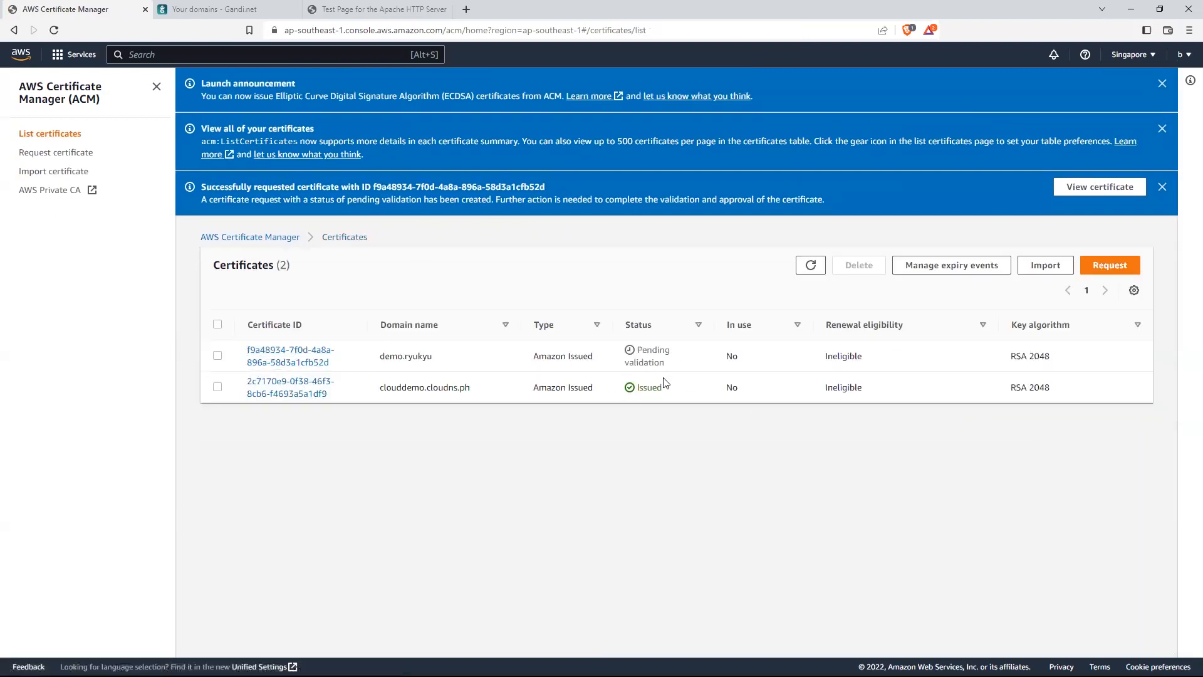
click(264, 356)
scroll(786, 469, down, 4)
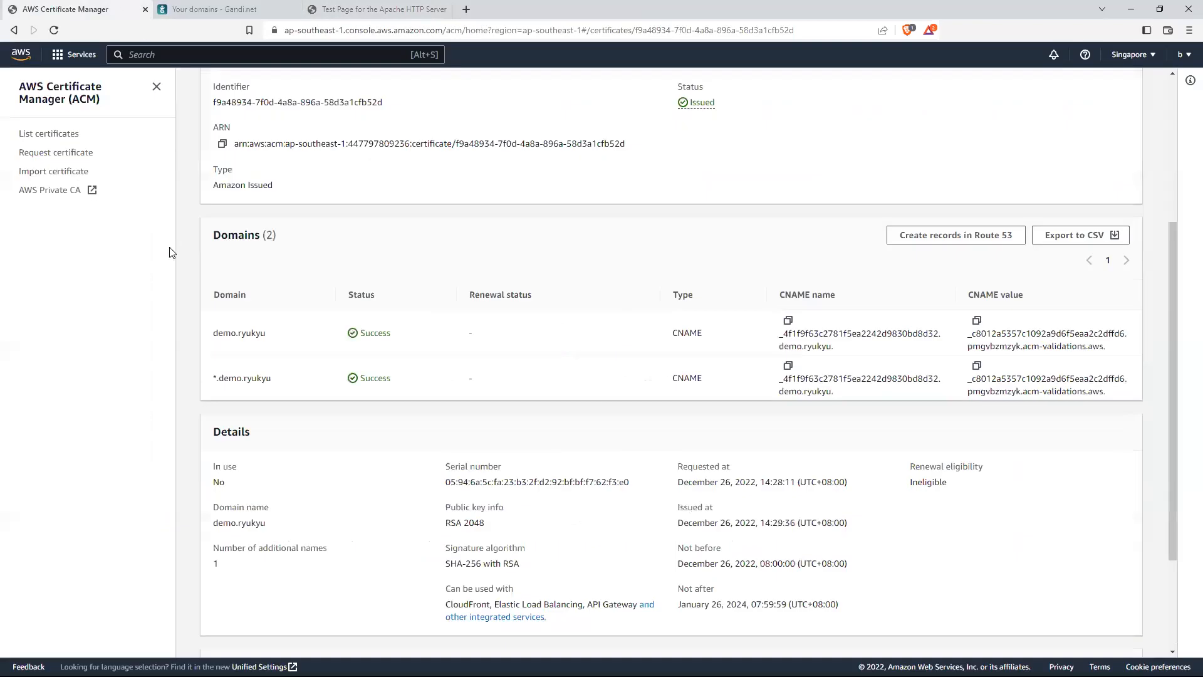
scroll(398, 156, up, 3)
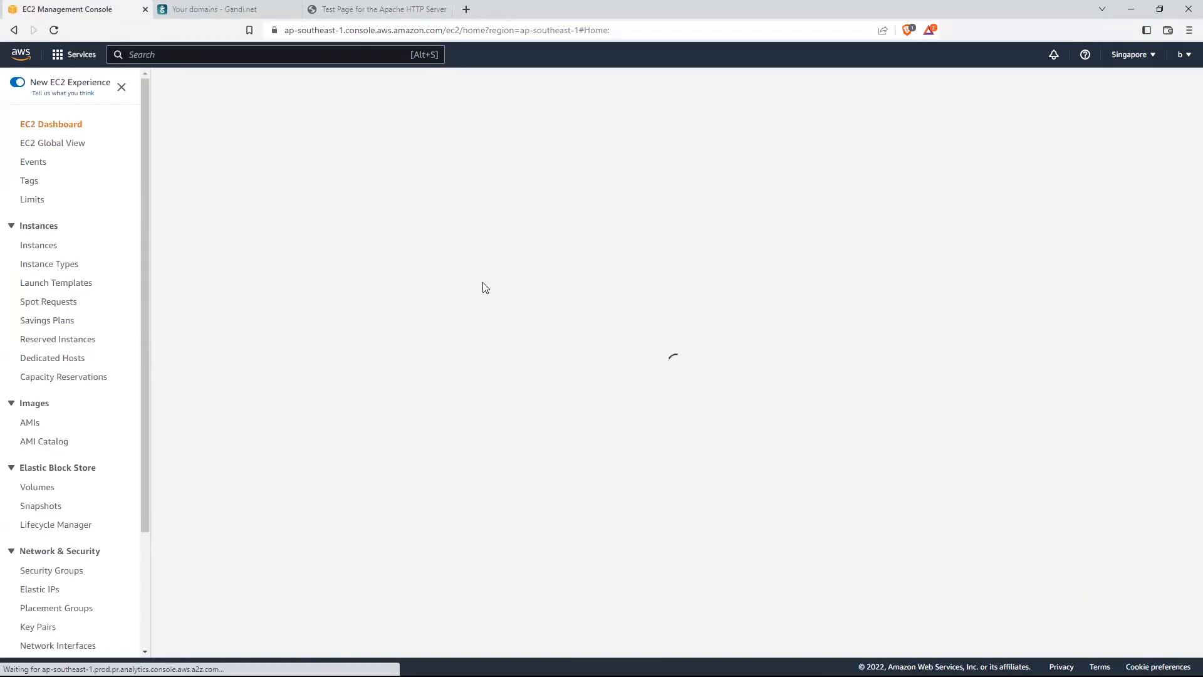
Step: Go to the EC2 load balancers and start creating an Application Load Balancer
scroll(92, 400, down, 2)
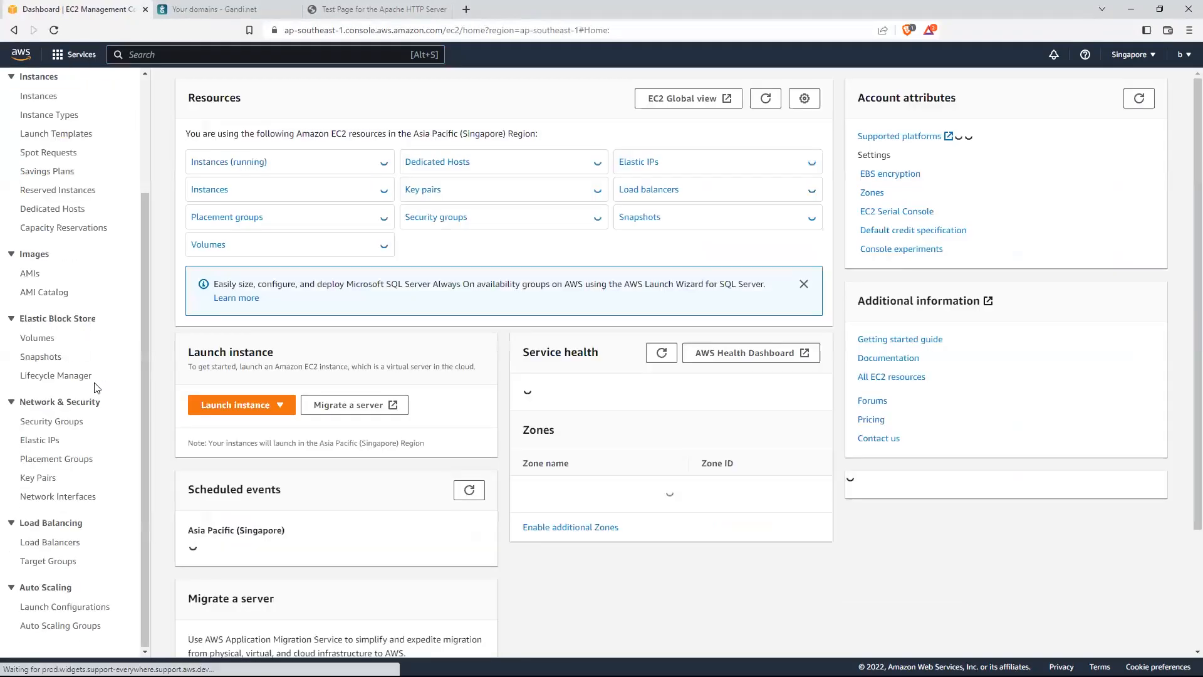
click(50, 542)
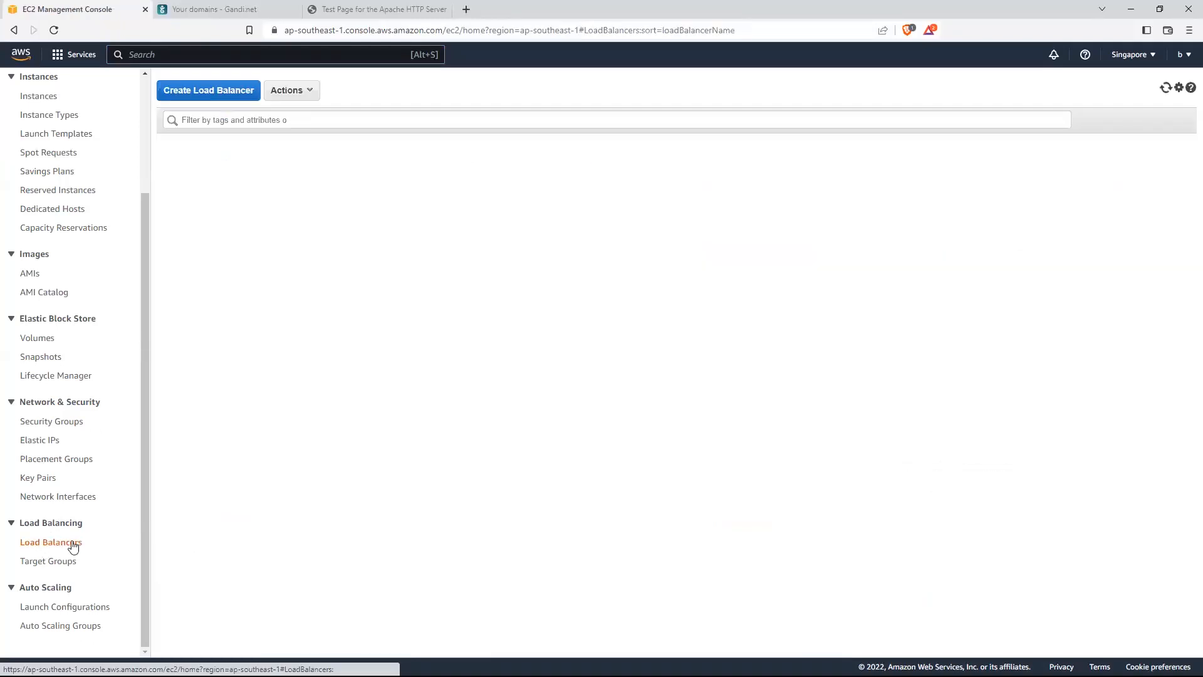
click(238, 91)
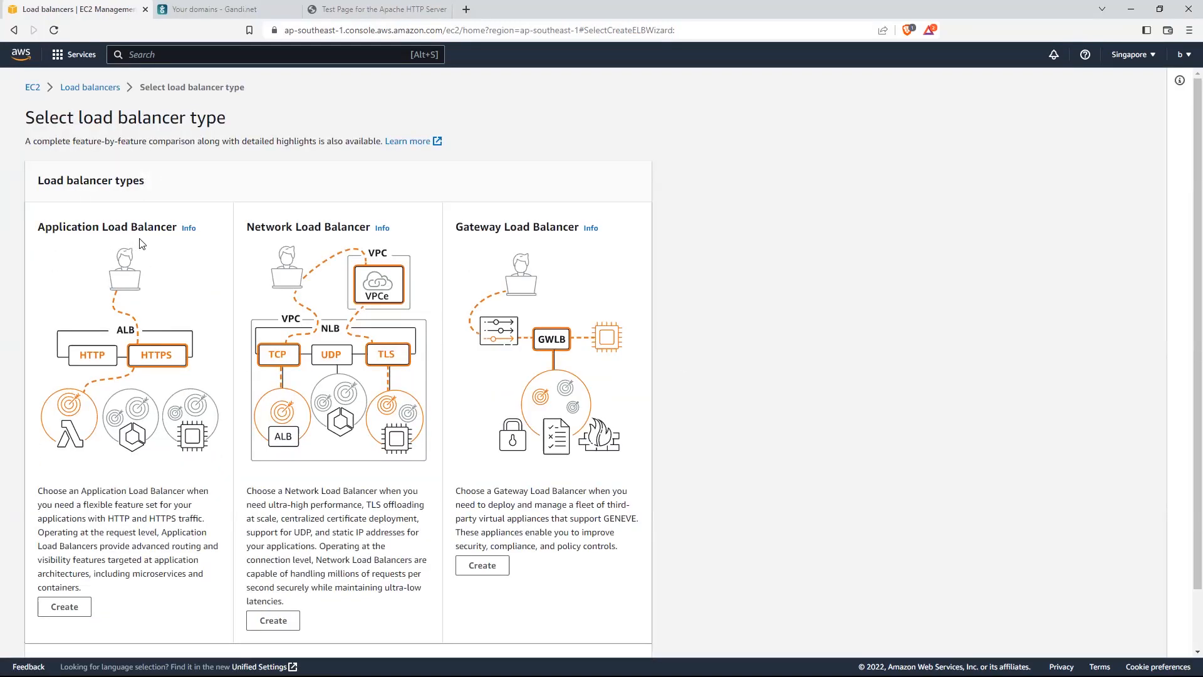
scroll(149, 249, down, 2)
click(65, 540)
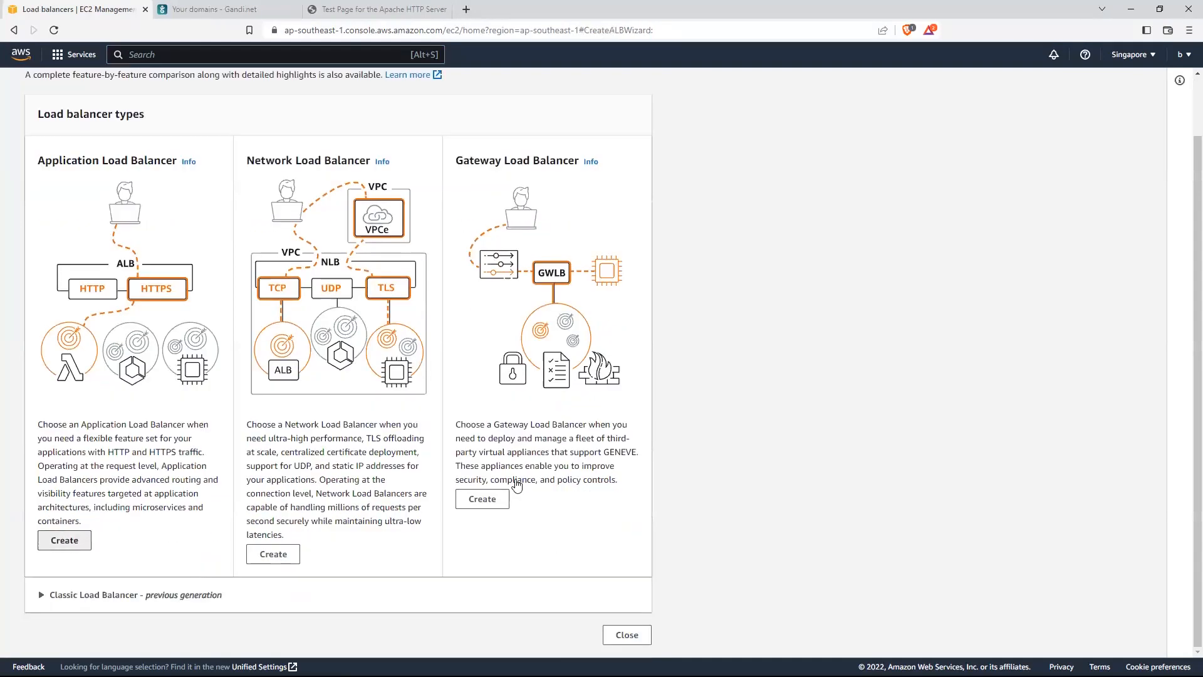
Step: Name the load balancer Demo-HTTPS-LB and check the available VPCs, keeping Wazuh-test
click(102, 322)
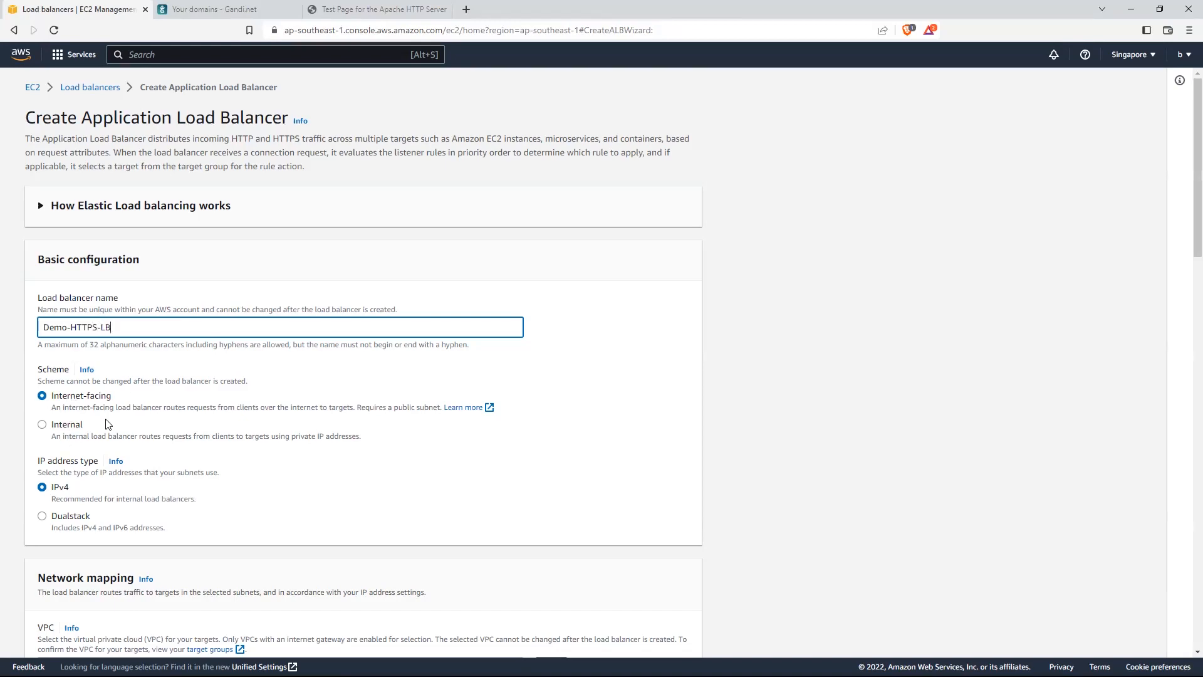
scroll(200, 501, down, 5)
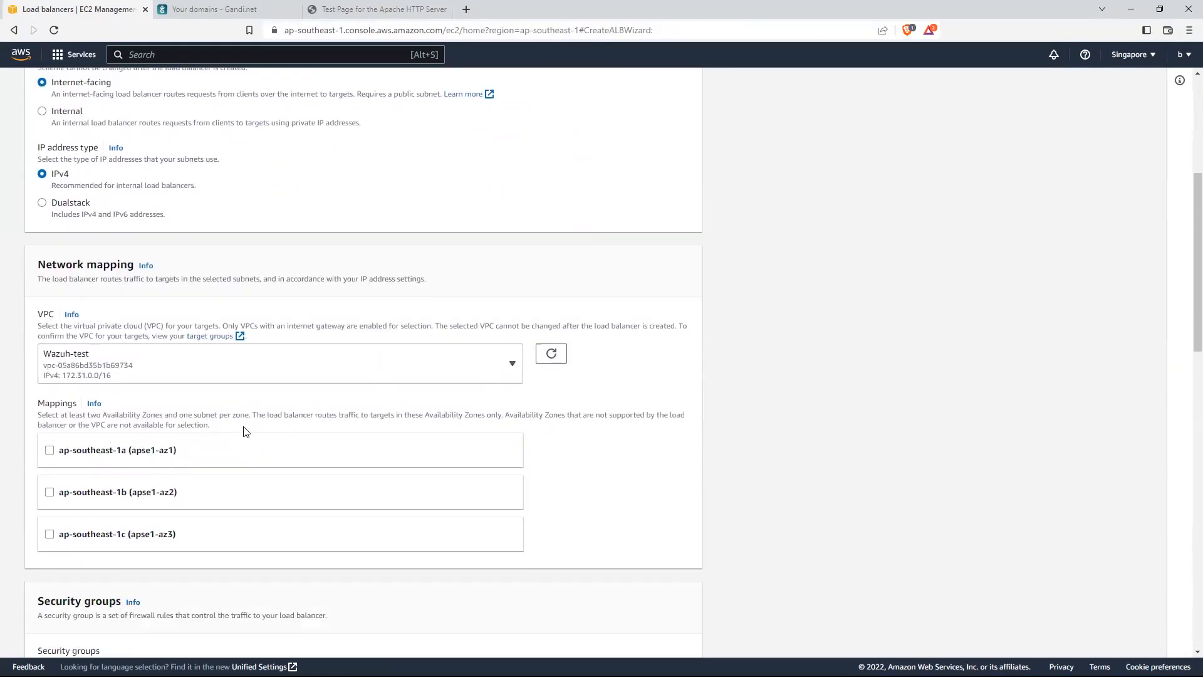
click(436, 363)
click(753, 398)
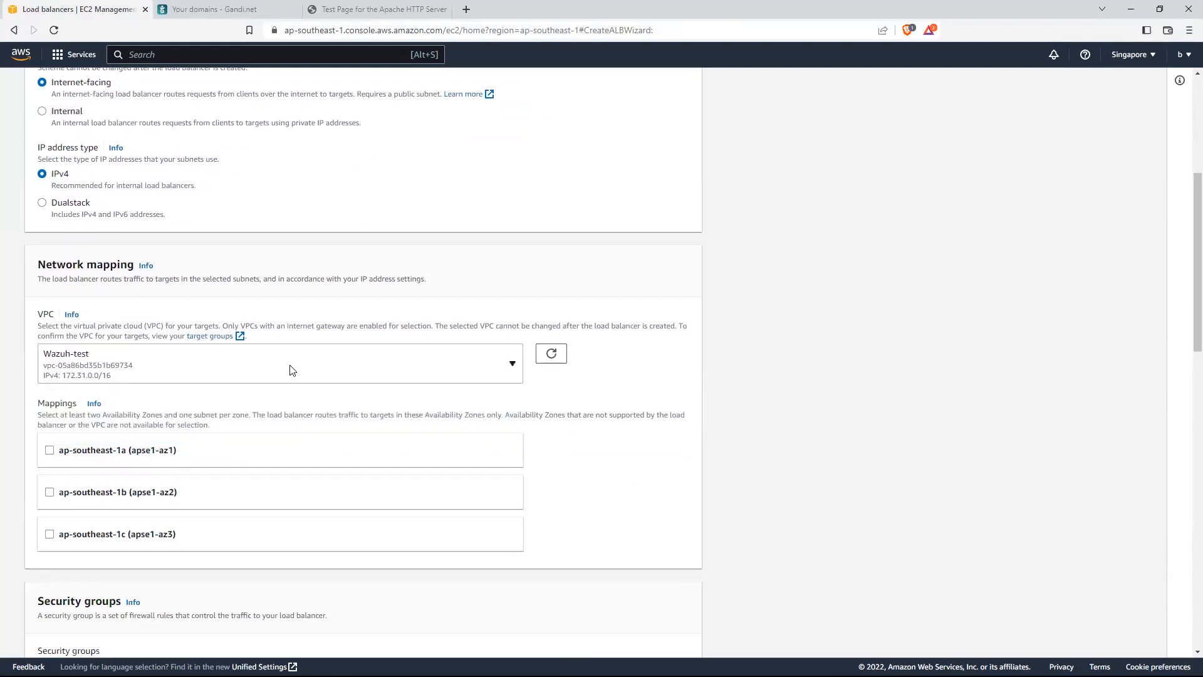
scroll(332, 378, down, 2)
click(512, 238)
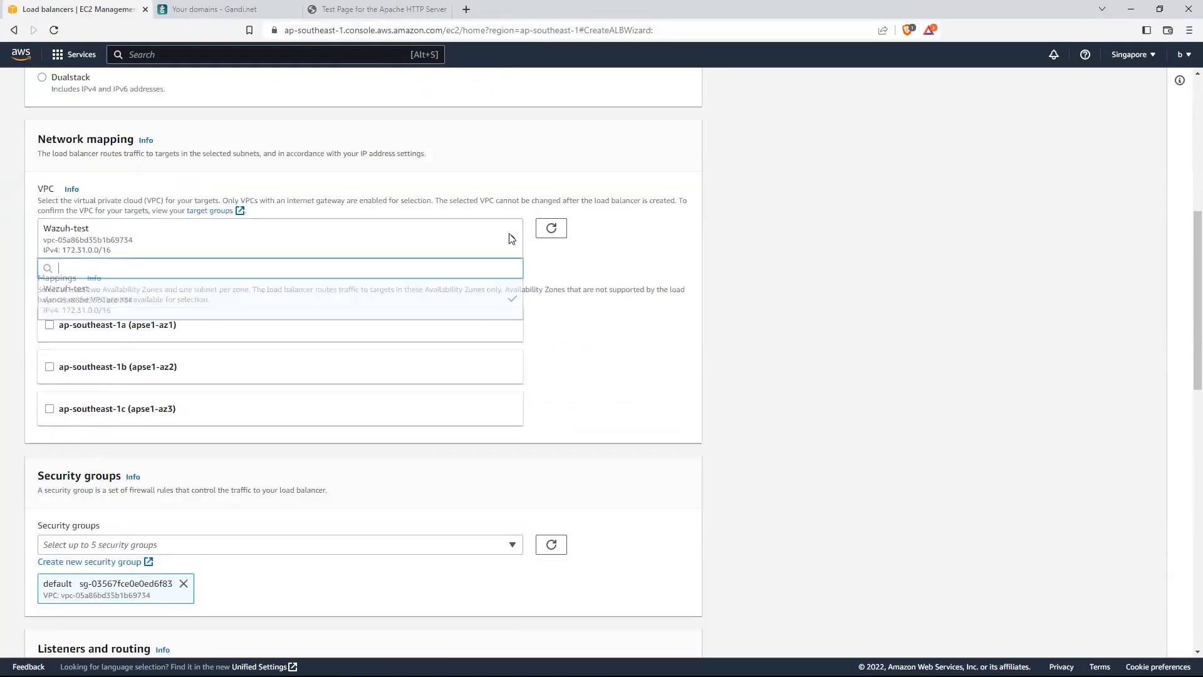
click(567, 269)
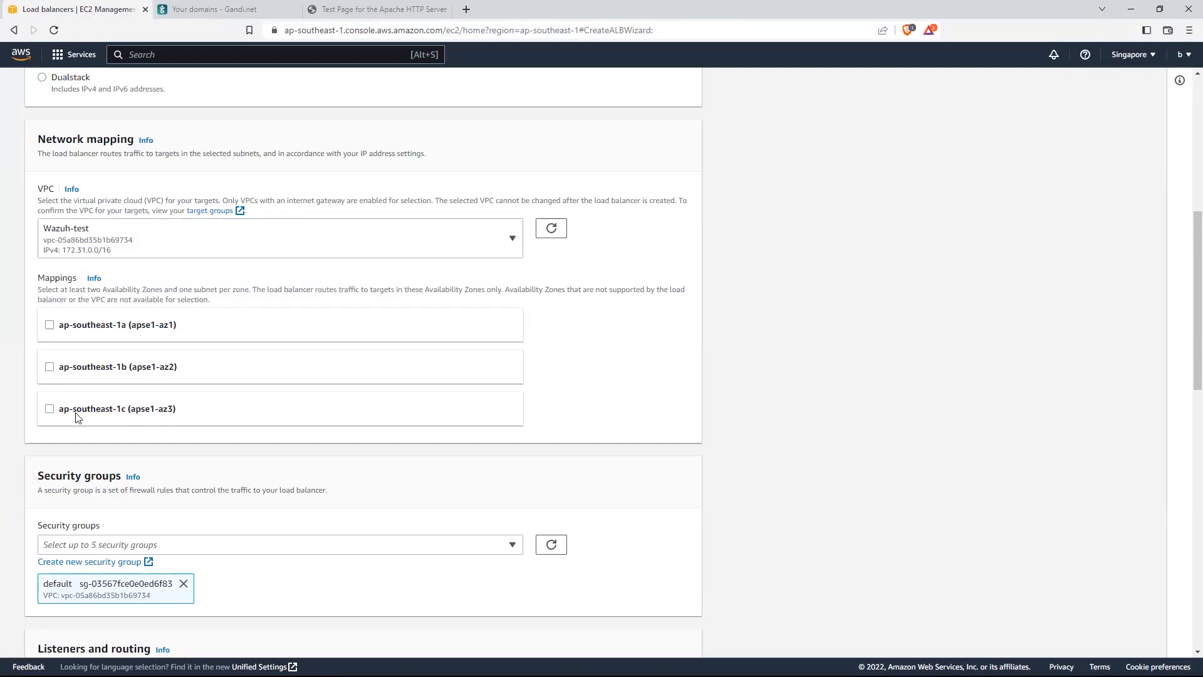
Step: Enable the ap-southeast-1c zone with the wazuh-subnet-public subnet in the network mappings, and review the security group settings
click(50, 408)
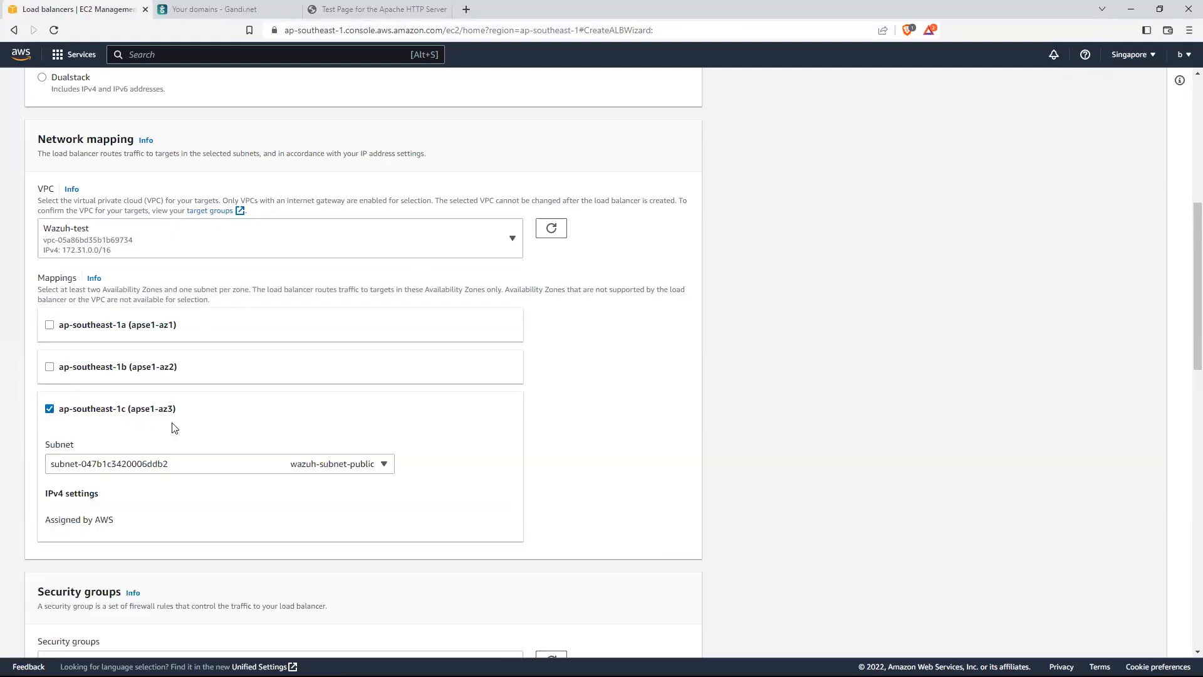
scroll(288, 365, down, 3)
scroll(288, 366, up, 2)
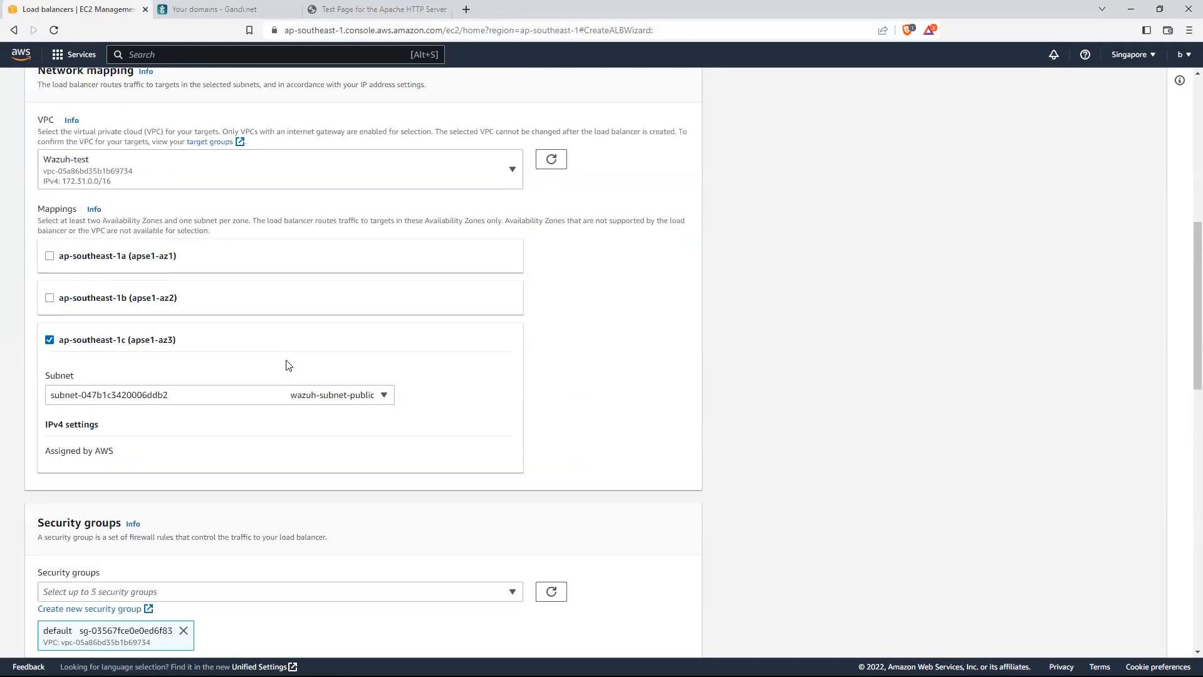
scroll(289, 365, up, 1)
scroll(219, 403, down, 1)
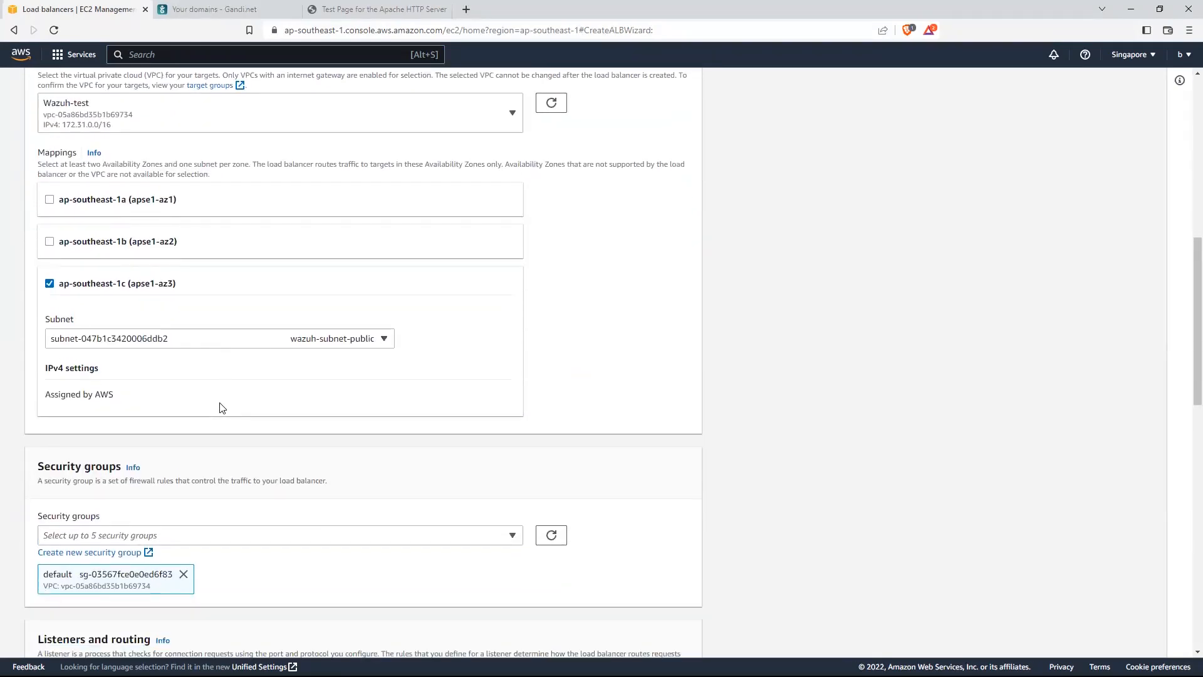
scroll(268, 403, down, 3)
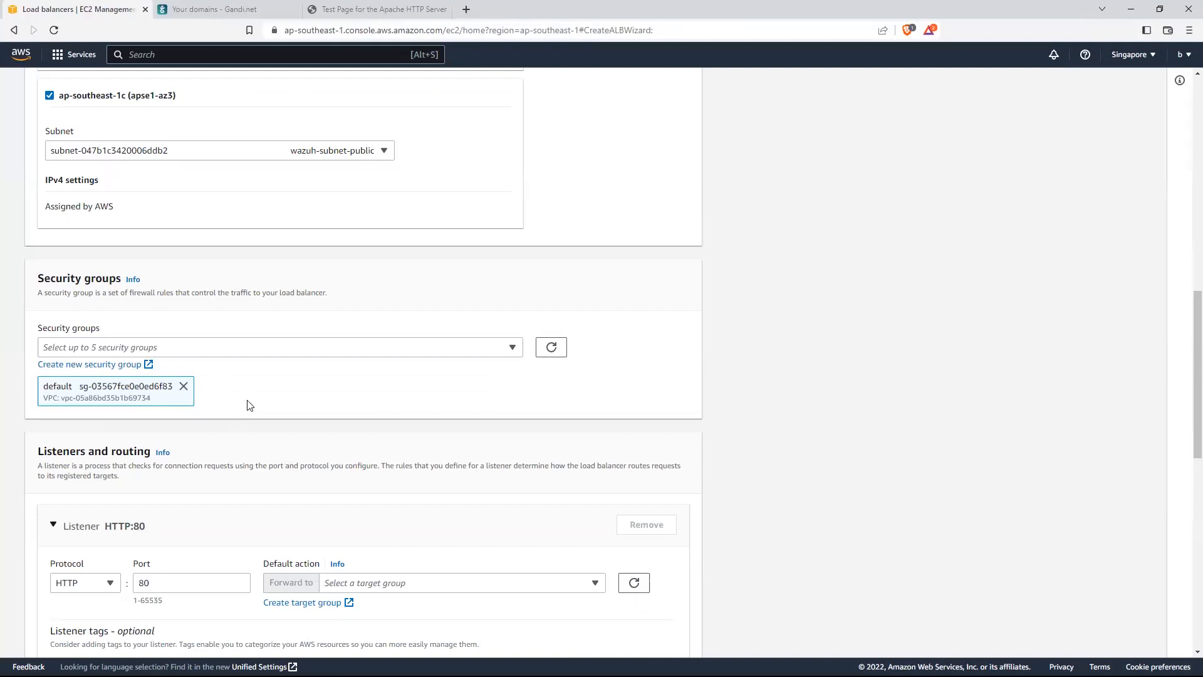
Step: Replace the load balancer's default security group with launch-wizard-13
click(184, 389)
click(494, 346)
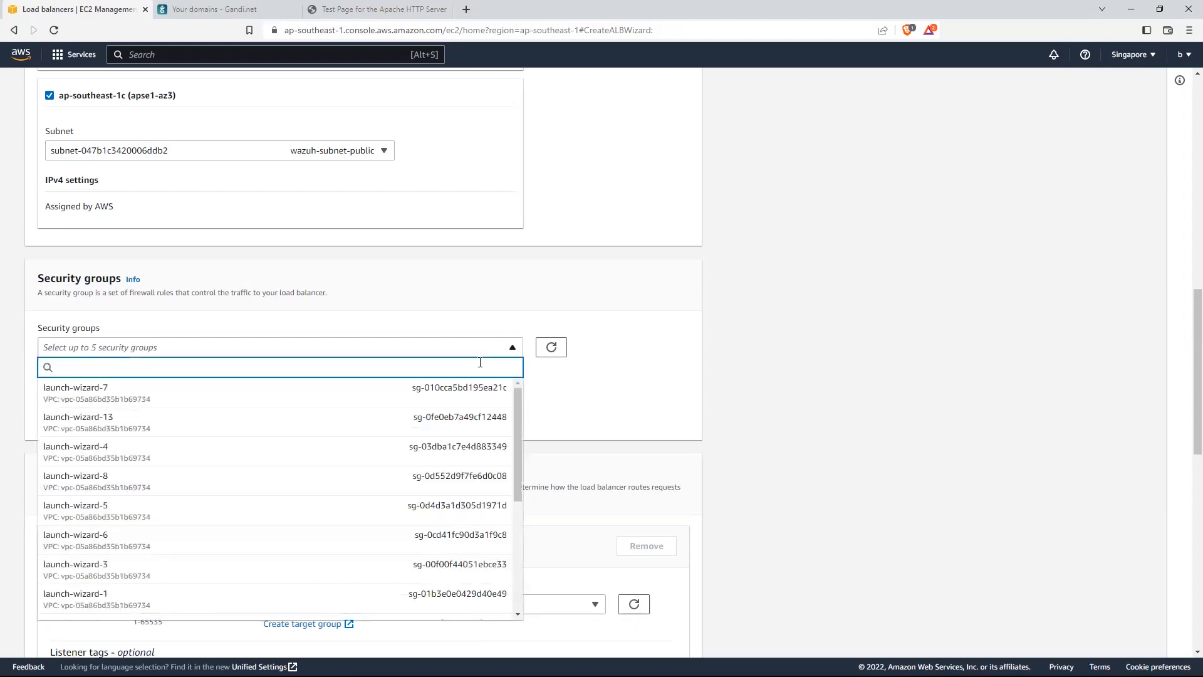
scroll(407, 432, down, 4)
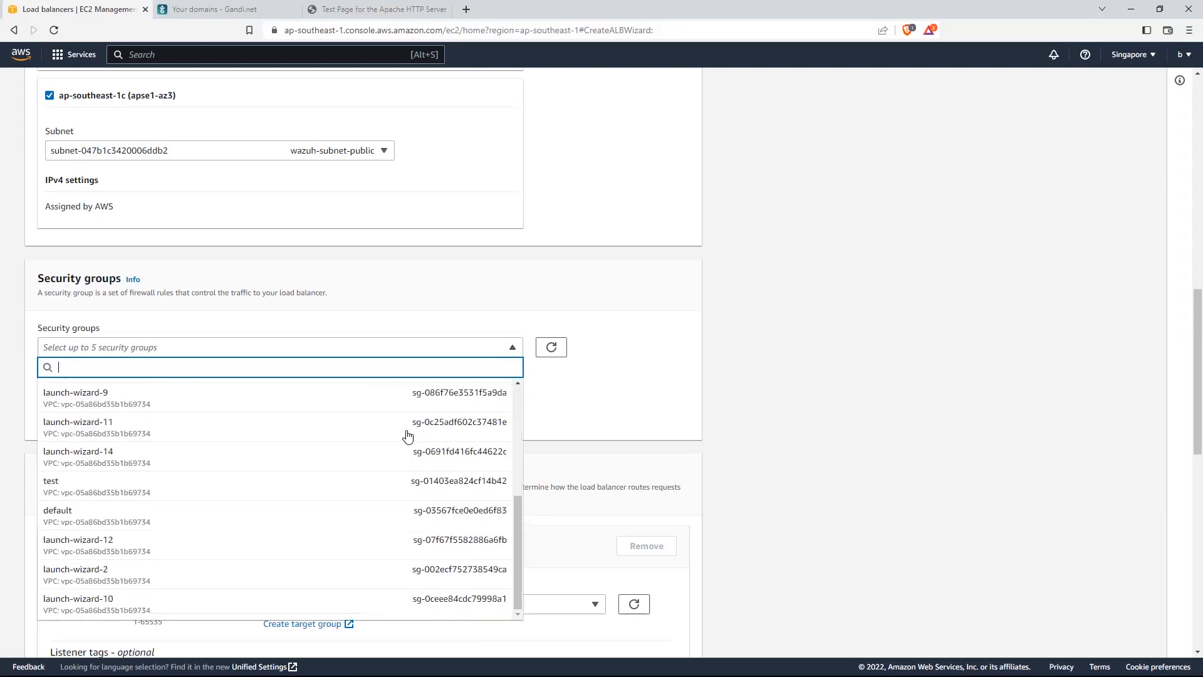
scroll(407, 434, up, 5)
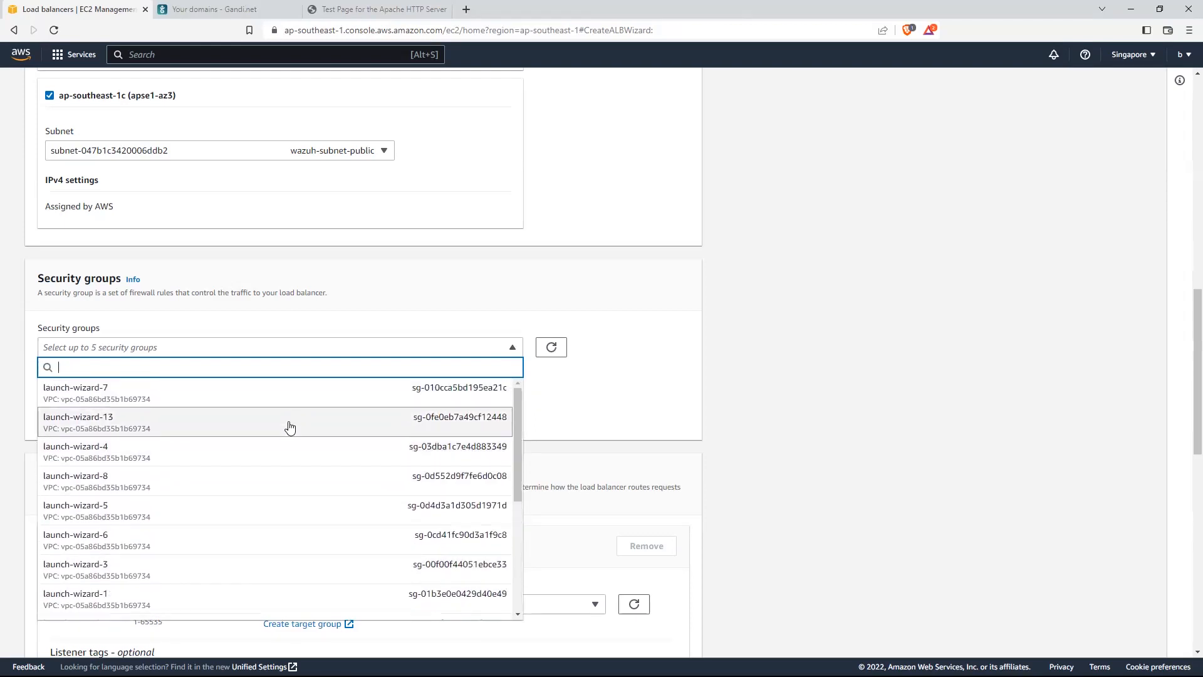
click(439, 430)
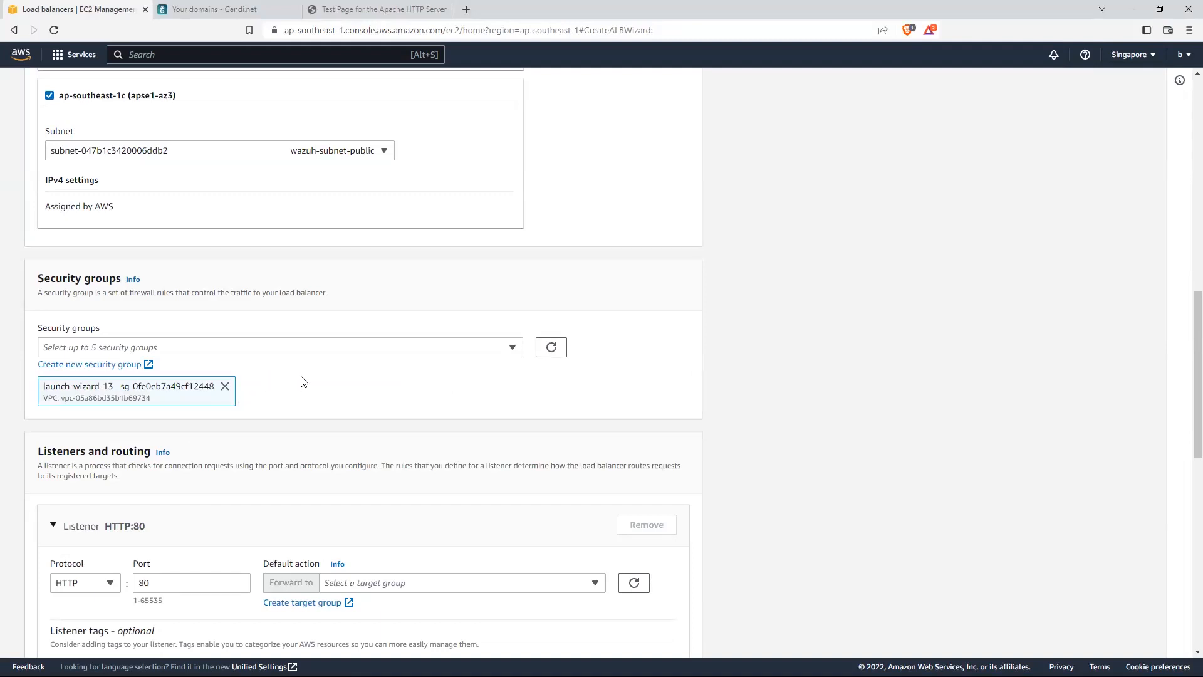
Step: Review the network mappings, the HTTP:80 listener and the summary, and try to create the load balancer
scroll(378, 391, up, 3)
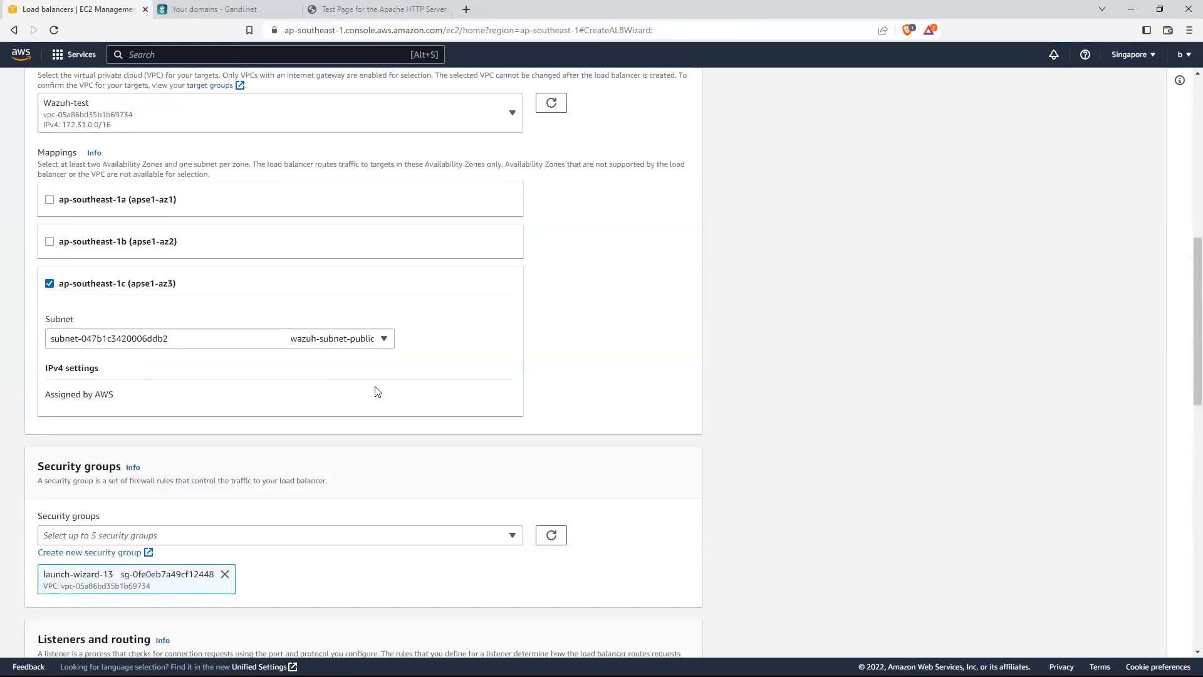
scroll(435, 437, down, 7)
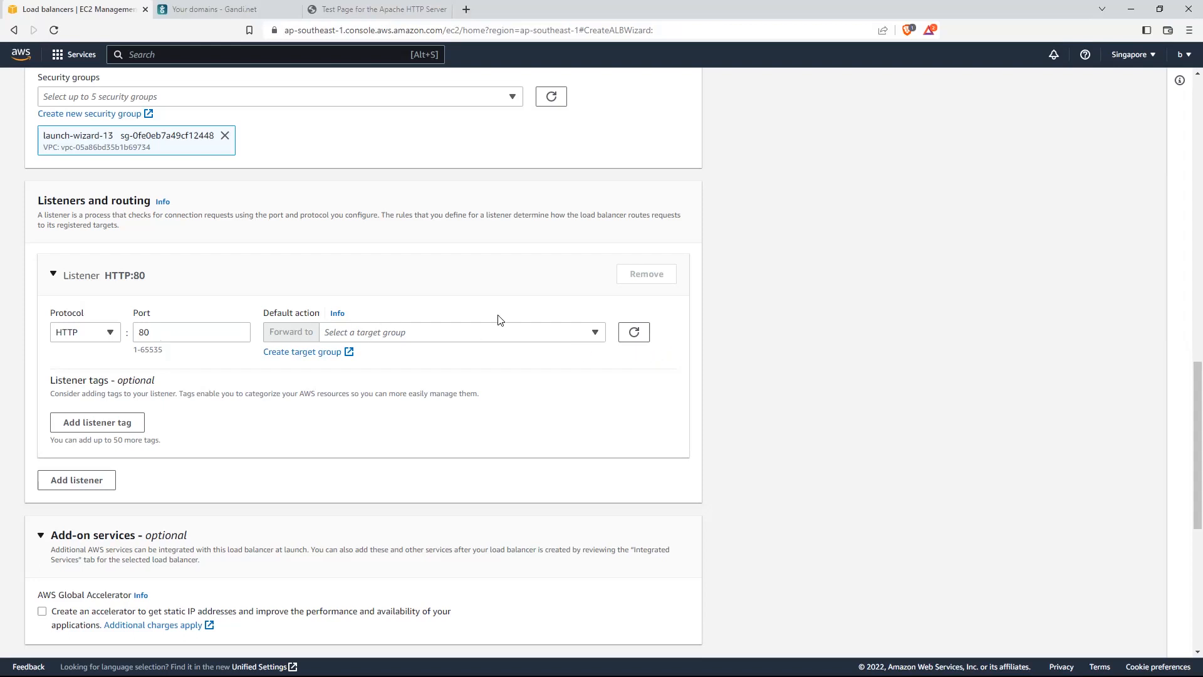
click(56, 276)
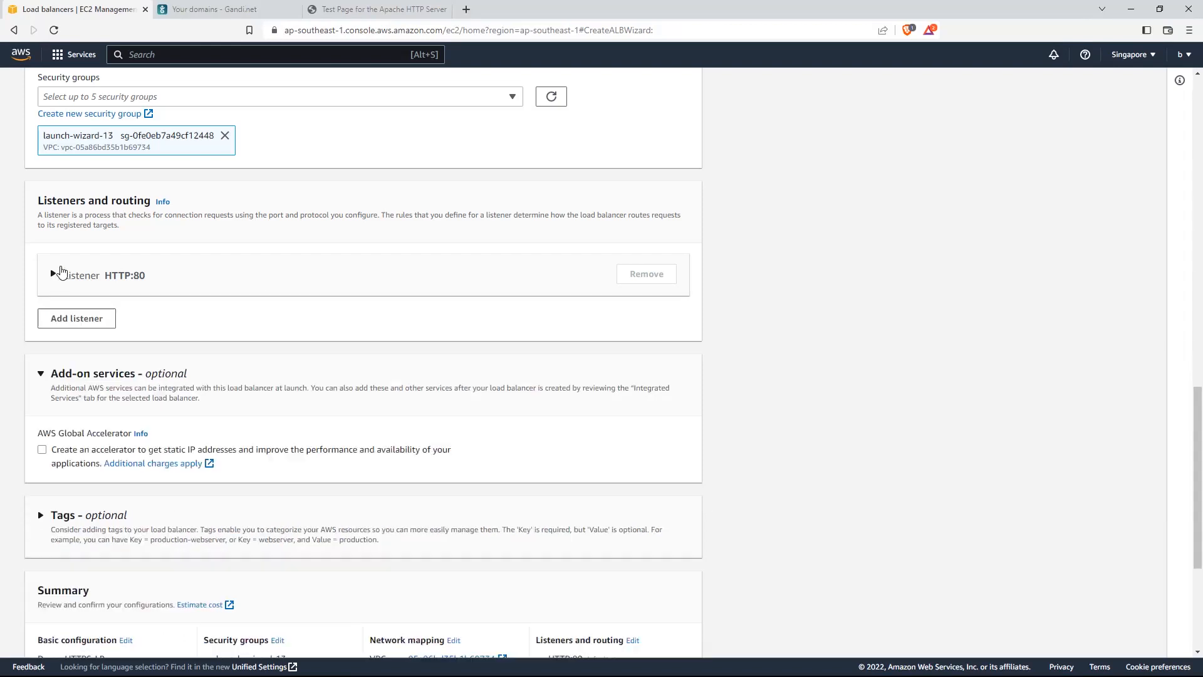
click(61, 280)
click(61, 280)
scroll(518, 297, down, 4)
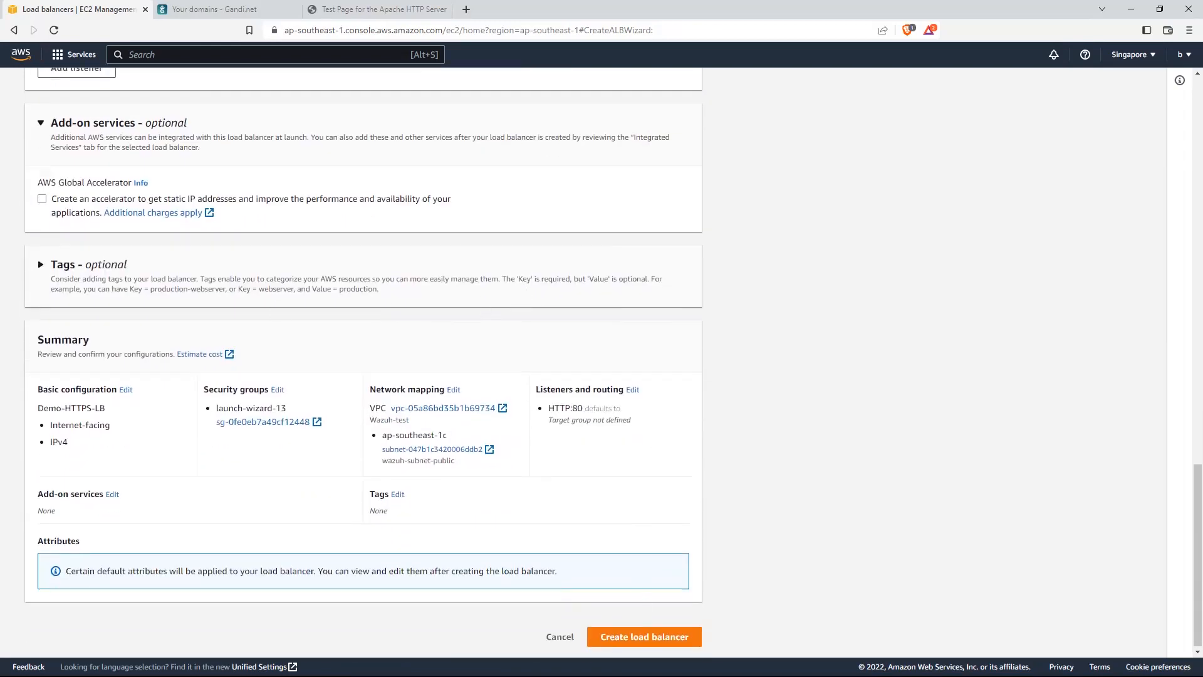
click(683, 643)
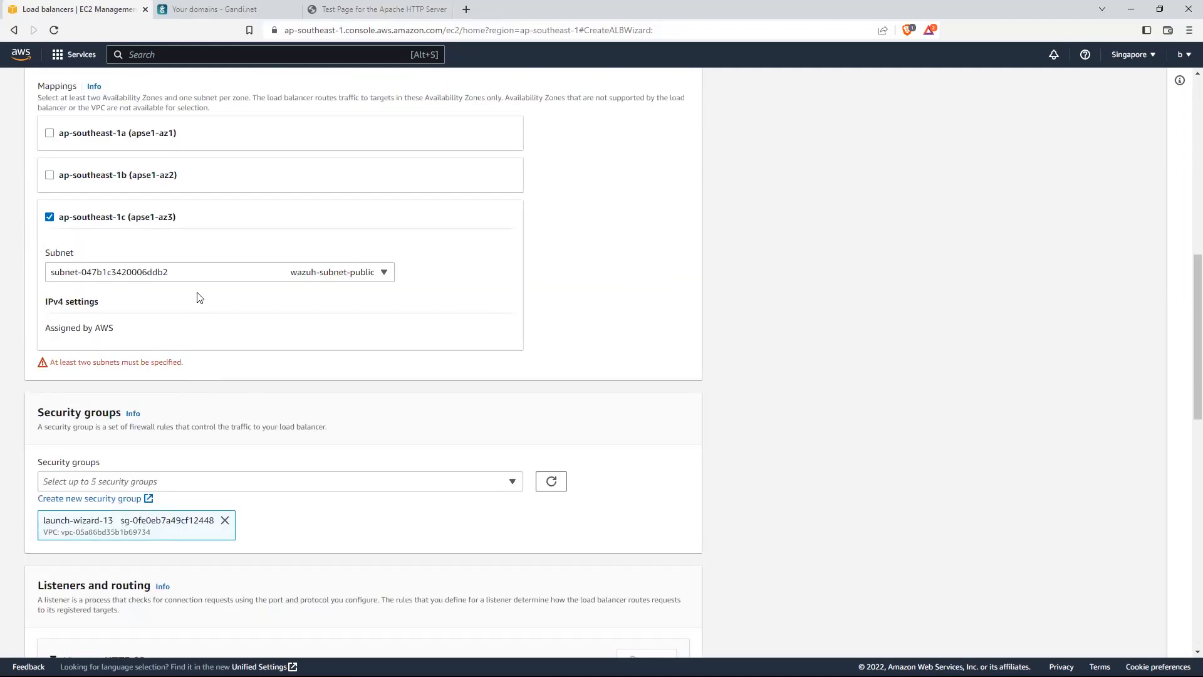
Step: Try ap-southeast-1b as second zone, and enable ap-southeast-1a with subnet-08881af01668c07af instead, alongside ap-southeast-1c
click(49, 175)
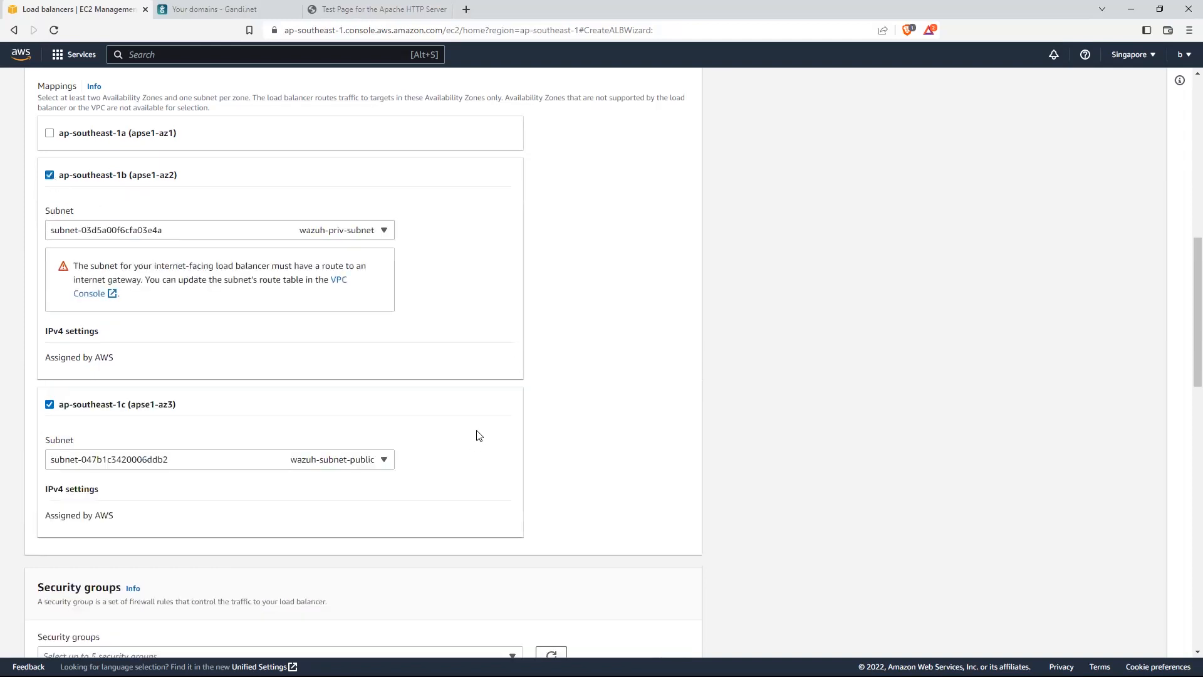
click(376, 231)
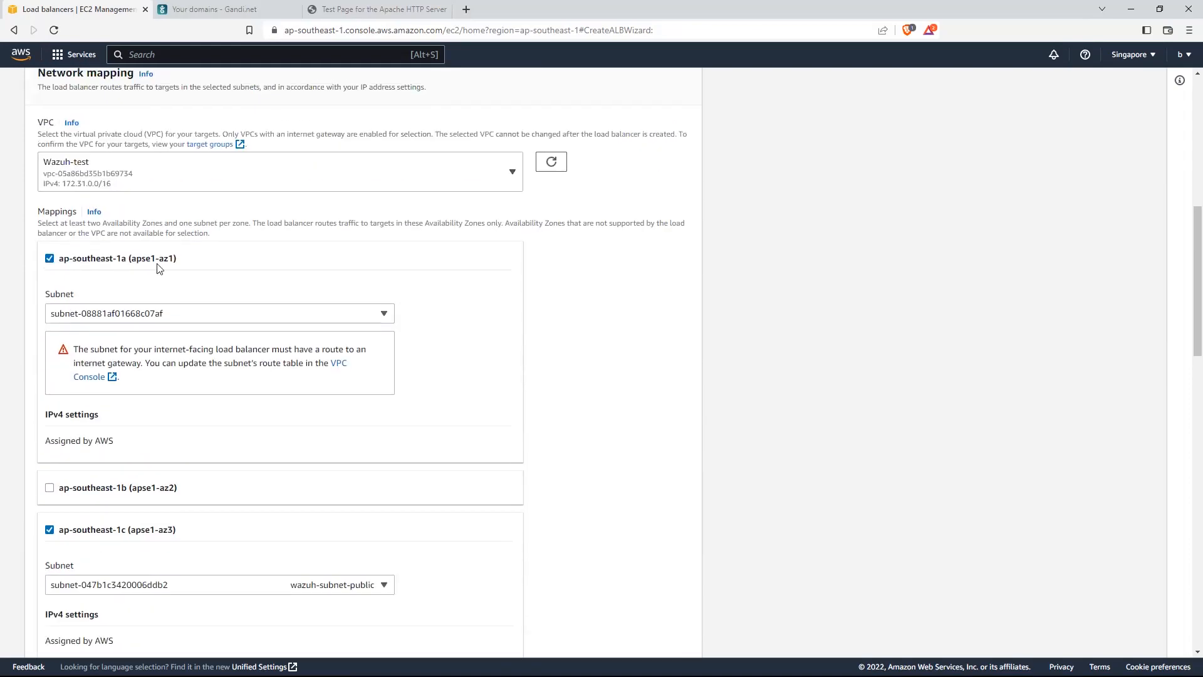
scroll(161, 260, down, 3)
scroll(59, 226, up, 2)
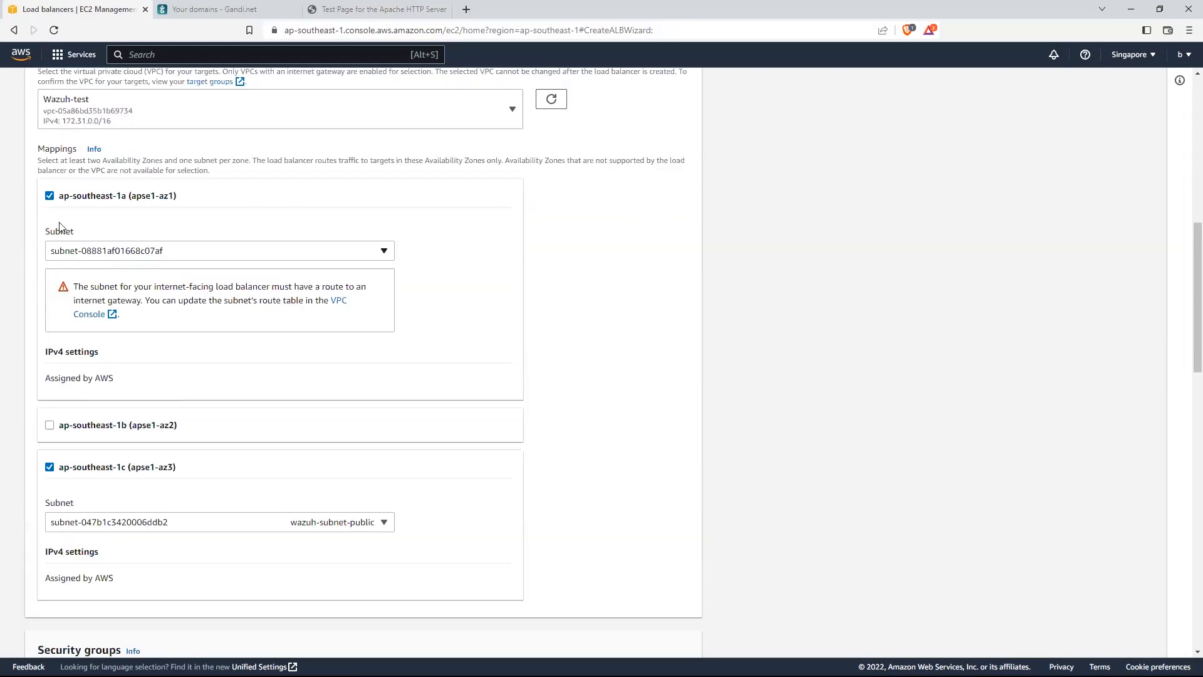
Step: Check the existing target groups for the HTTP:80 listener and start creating a new target group
scroll(207, 320, down, 15)
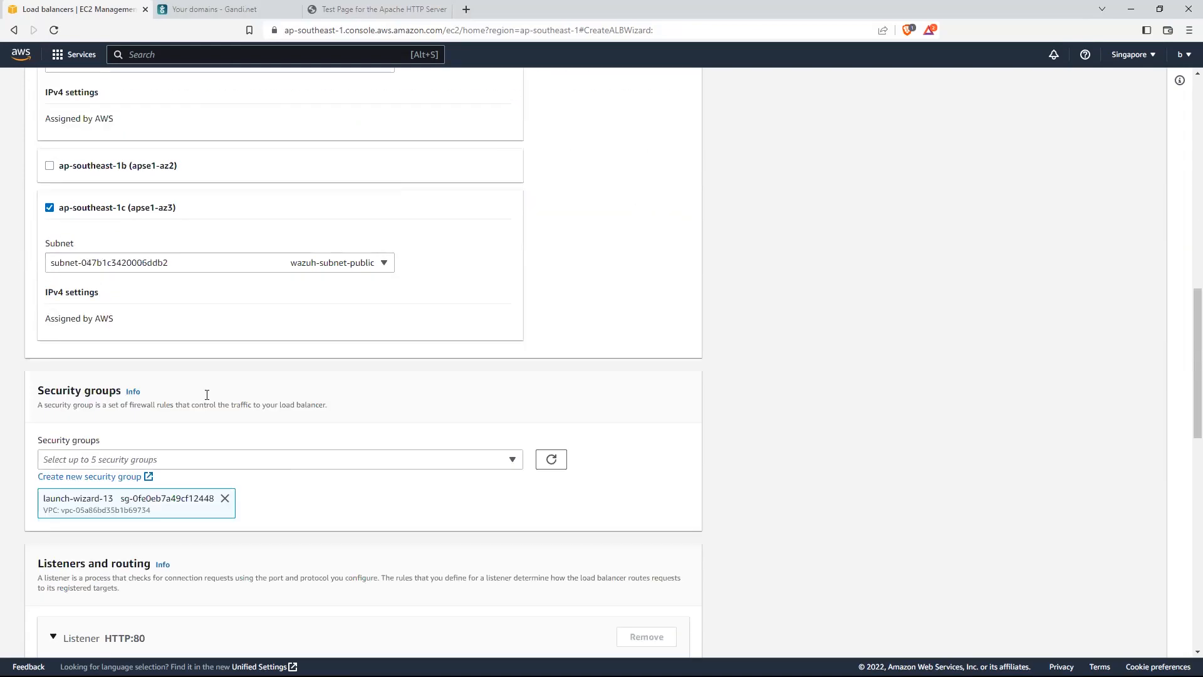
scroll(377, 237, up, 5)
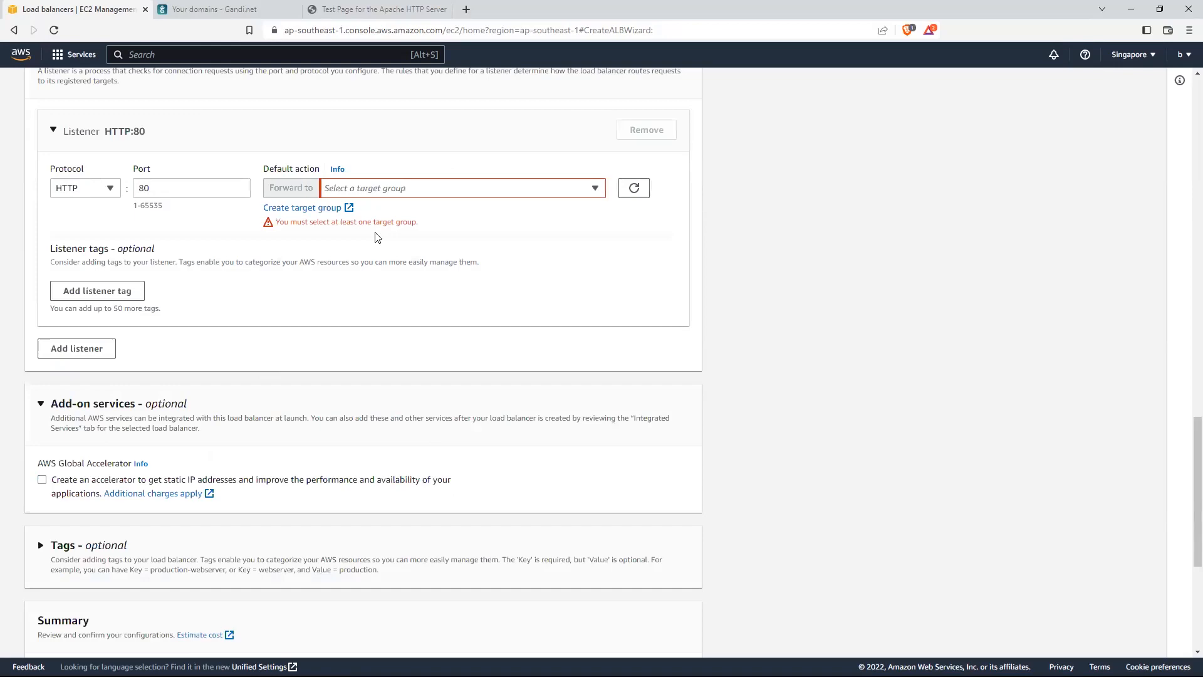
click(408, 189)
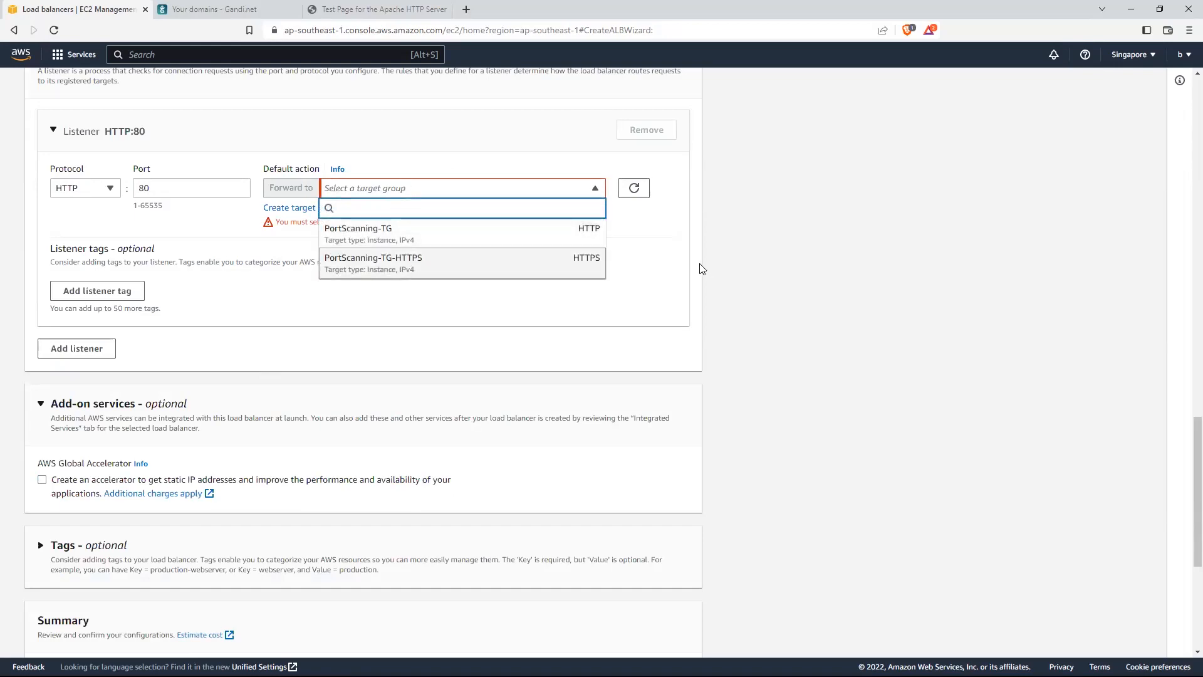
click(322, 211)
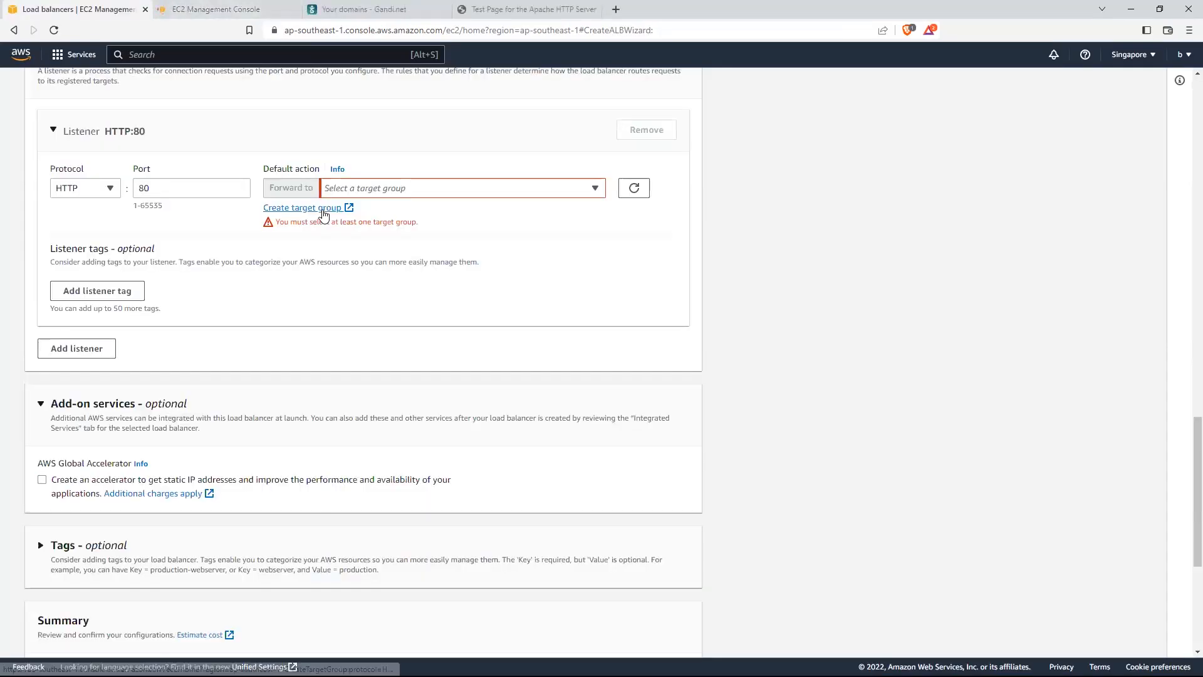
click(217, 7)
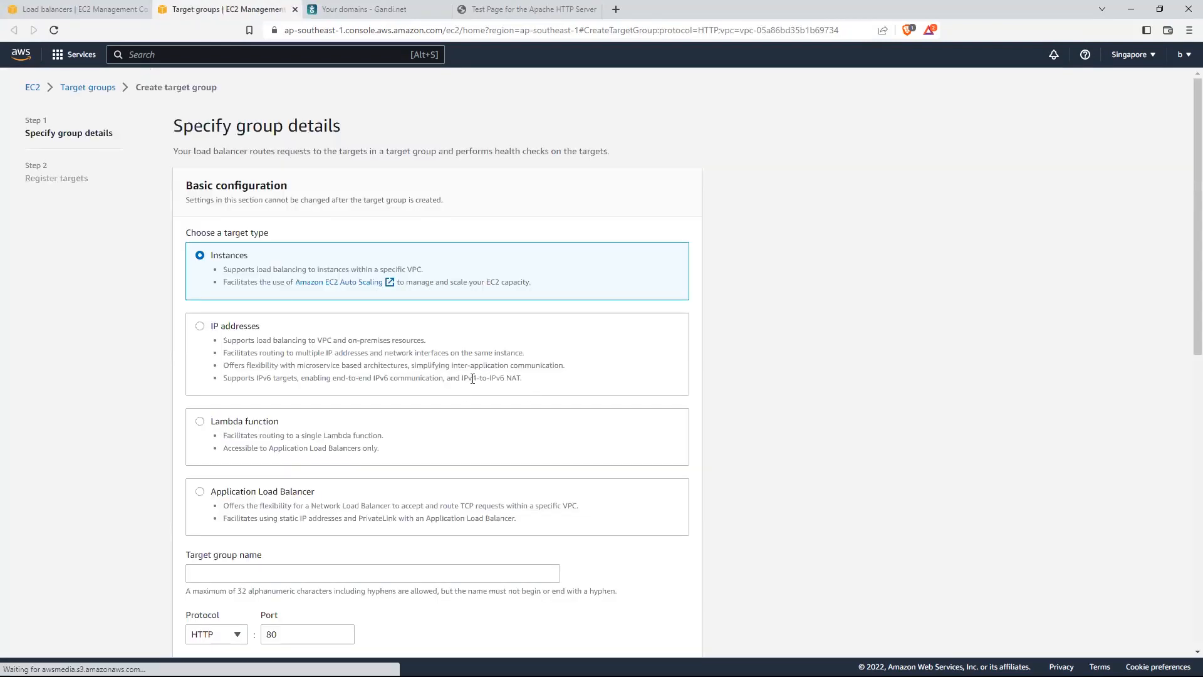
Step: Name the new target group Demo-HTTPS-TG, keeping Instances as its target type
scroll(508, 498, down, 5)
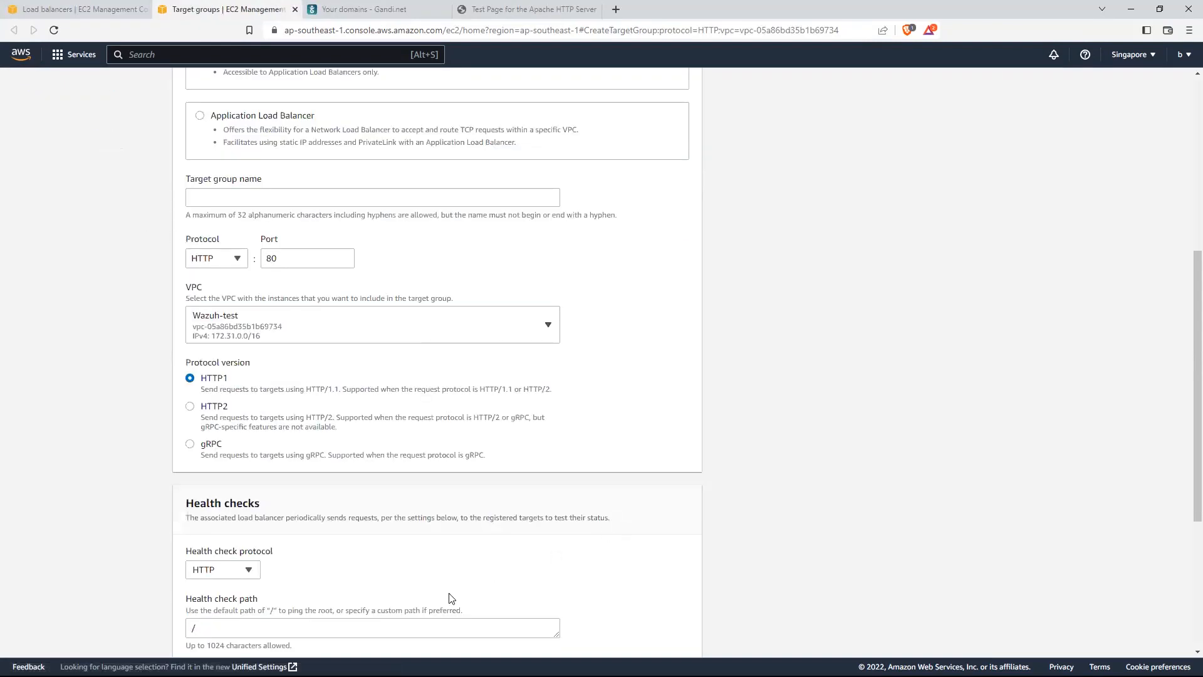
click(268, 197)
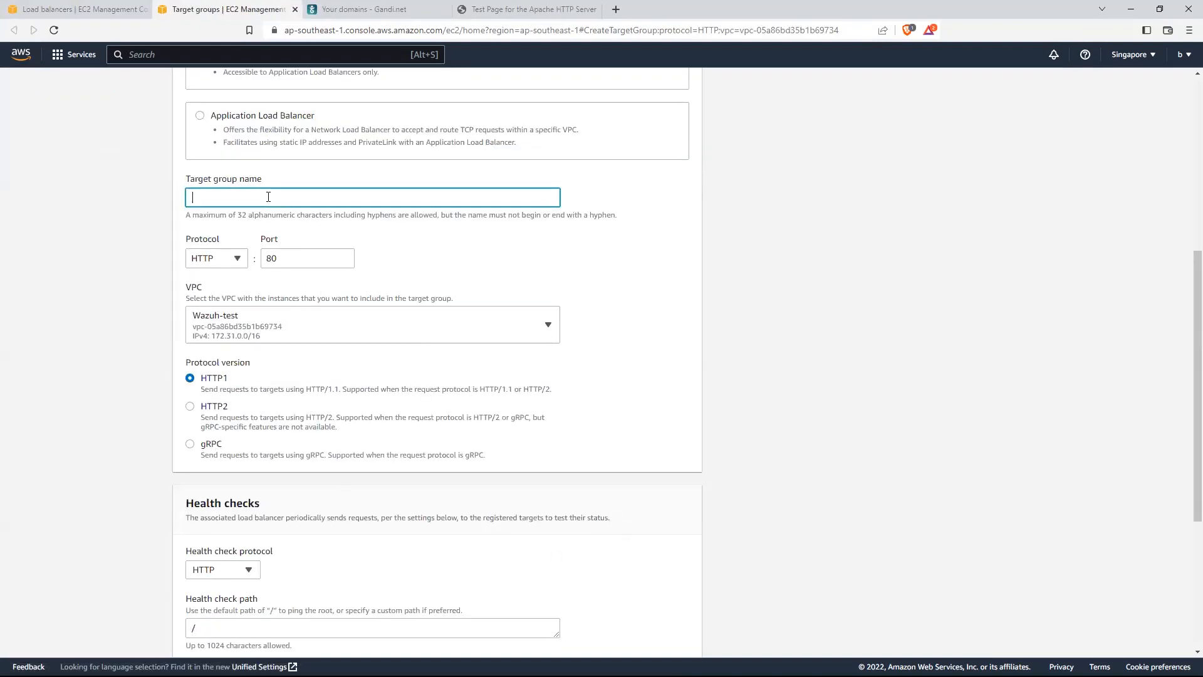
text(DEMO)
key(BackSpace)
text(emo-HTTPS-TG)
Step: Set the target group's protocol to HTTPS on port 443 and proceed to target registration
click(219, 258)
click(417, 272)
scroll(449, 278, up, 4)
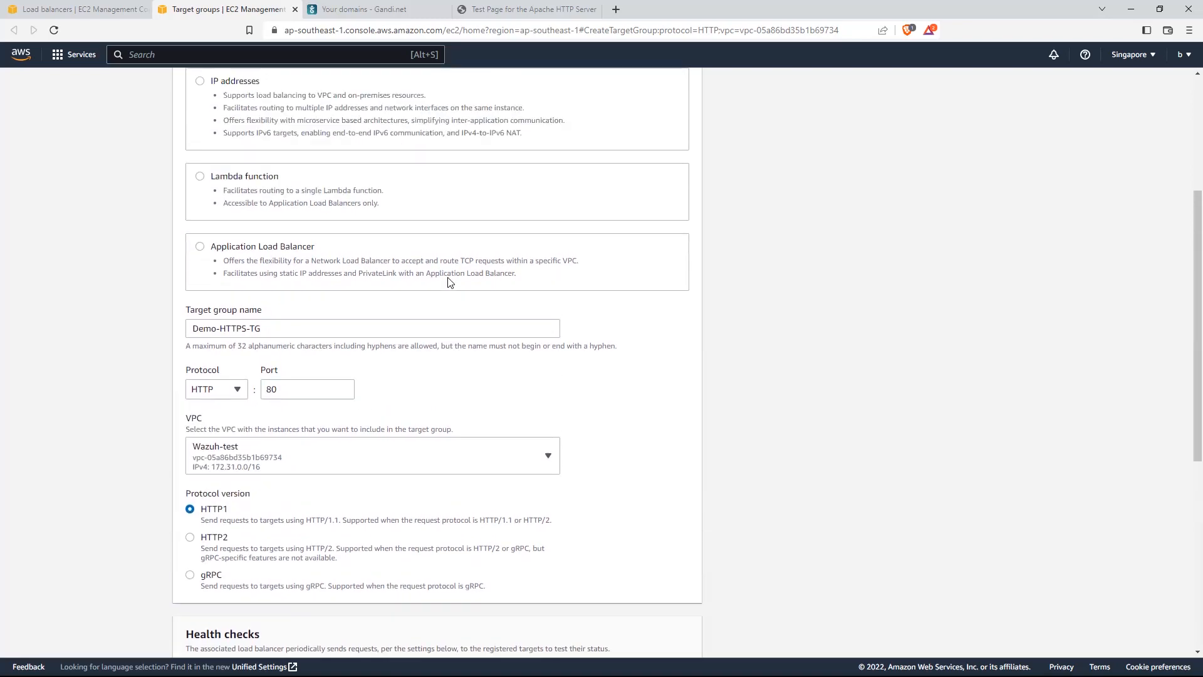
scroll(449, 279, down, 2)
click(208, 383)
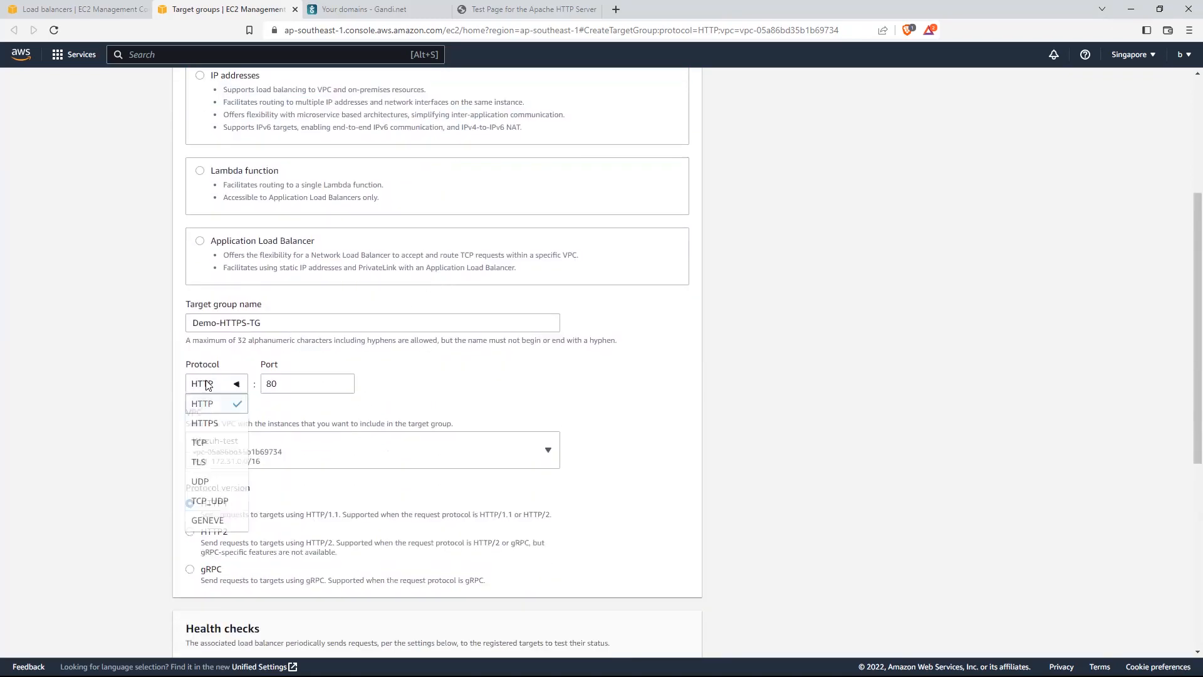
click(213, 420)
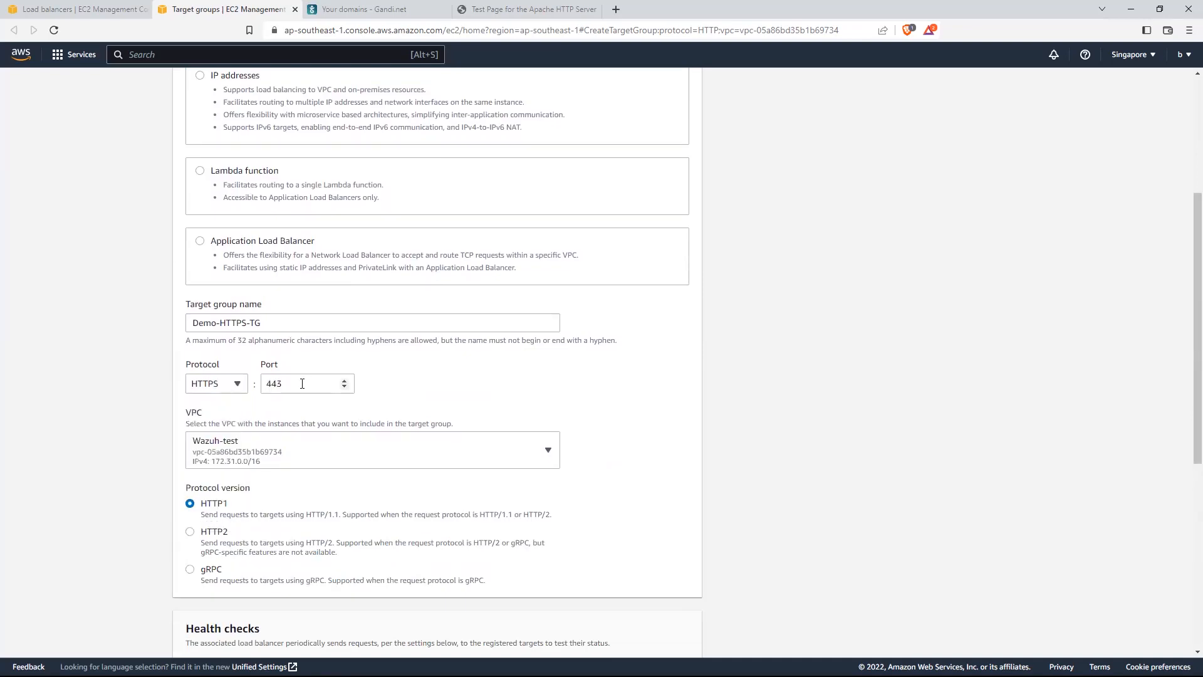
scroll(504, 420, down, 3)
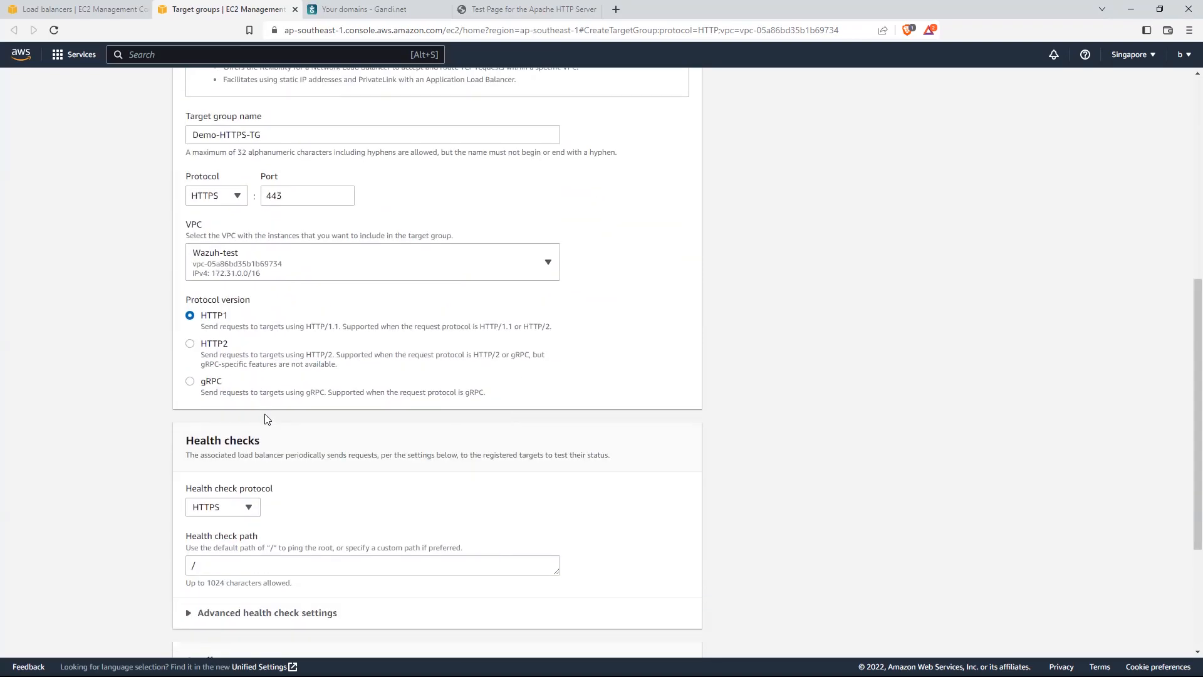
scroll(303, 527, down, 3)
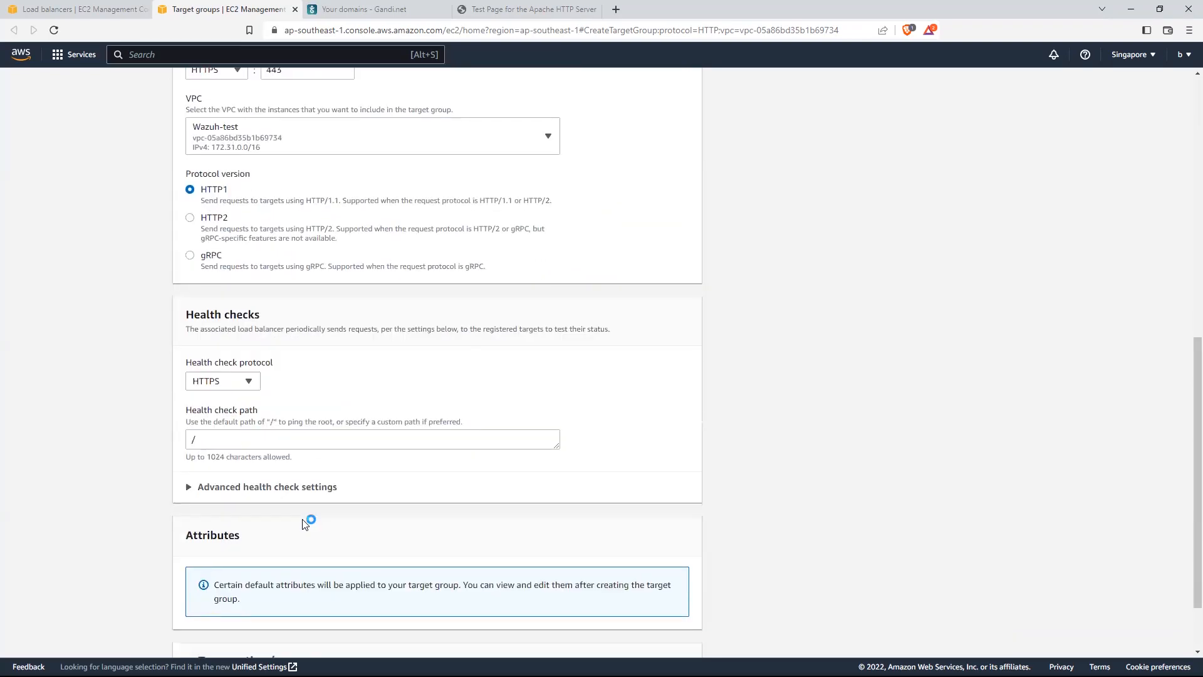
click(667, 636)
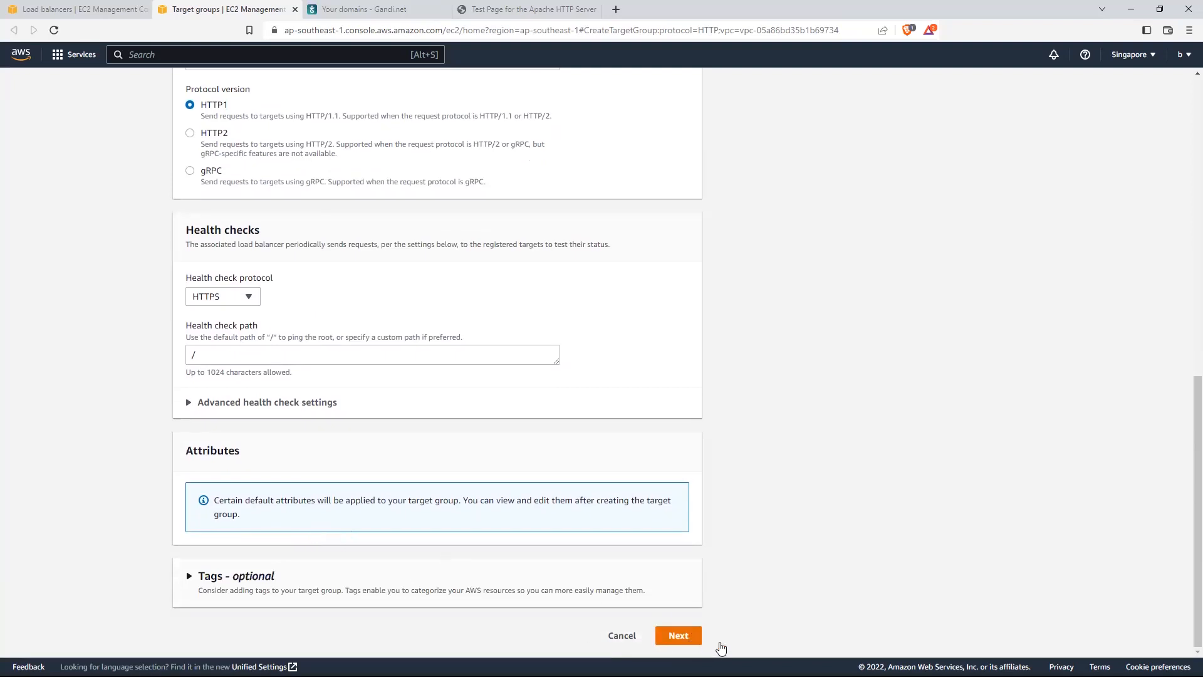
click(200, 273)
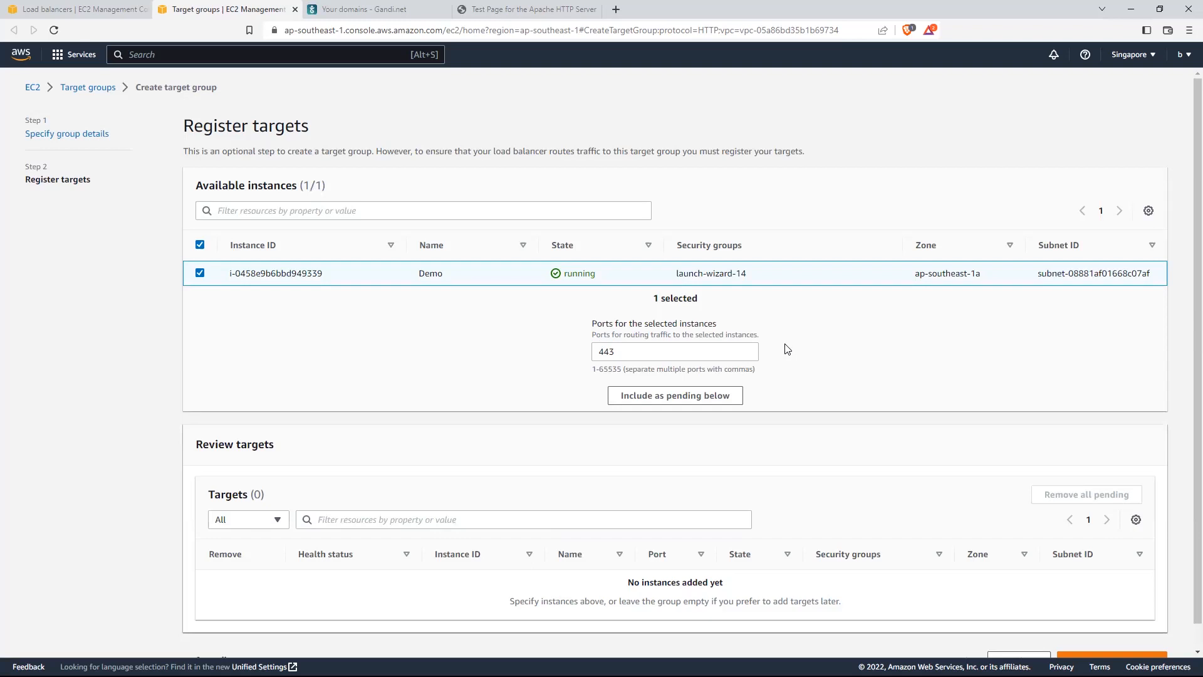
scroll(1021, 458, down, 1)
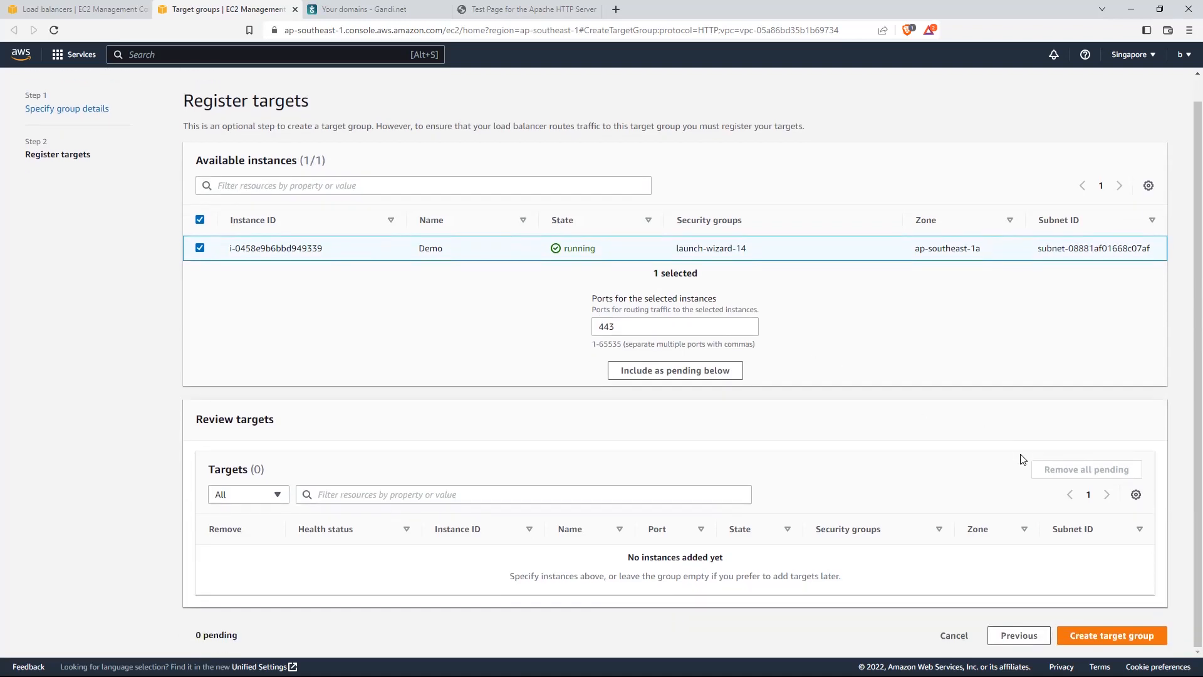
scroll(1021, 458, up, 1)
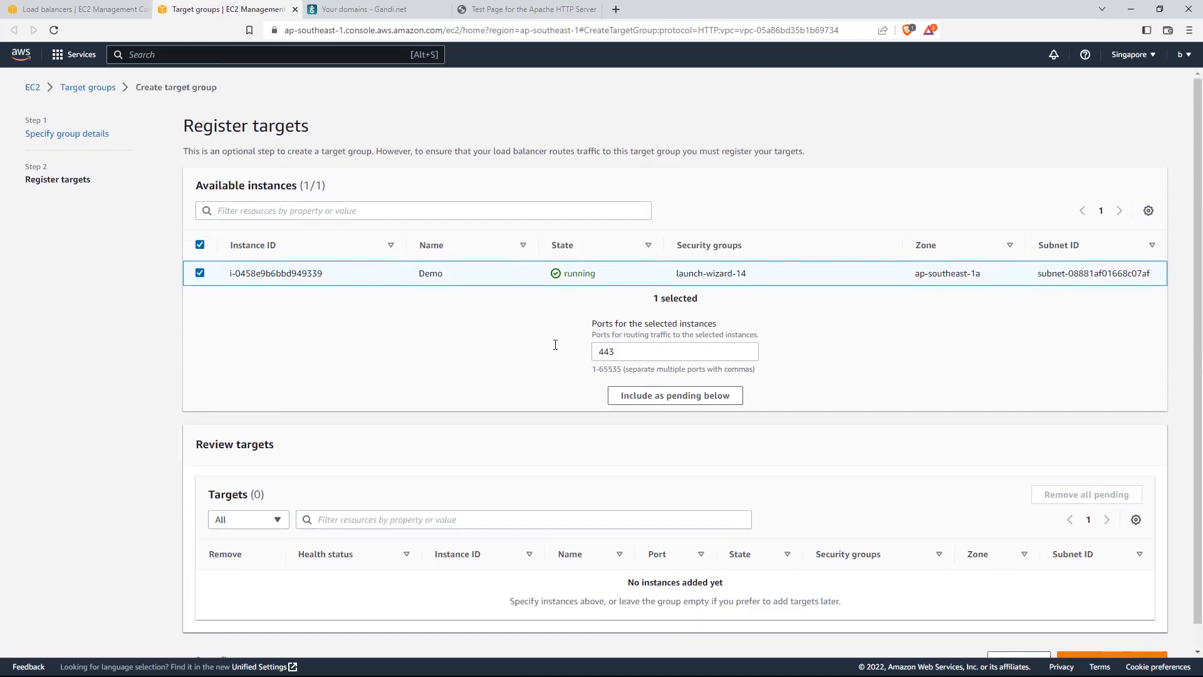
click(200, 273)
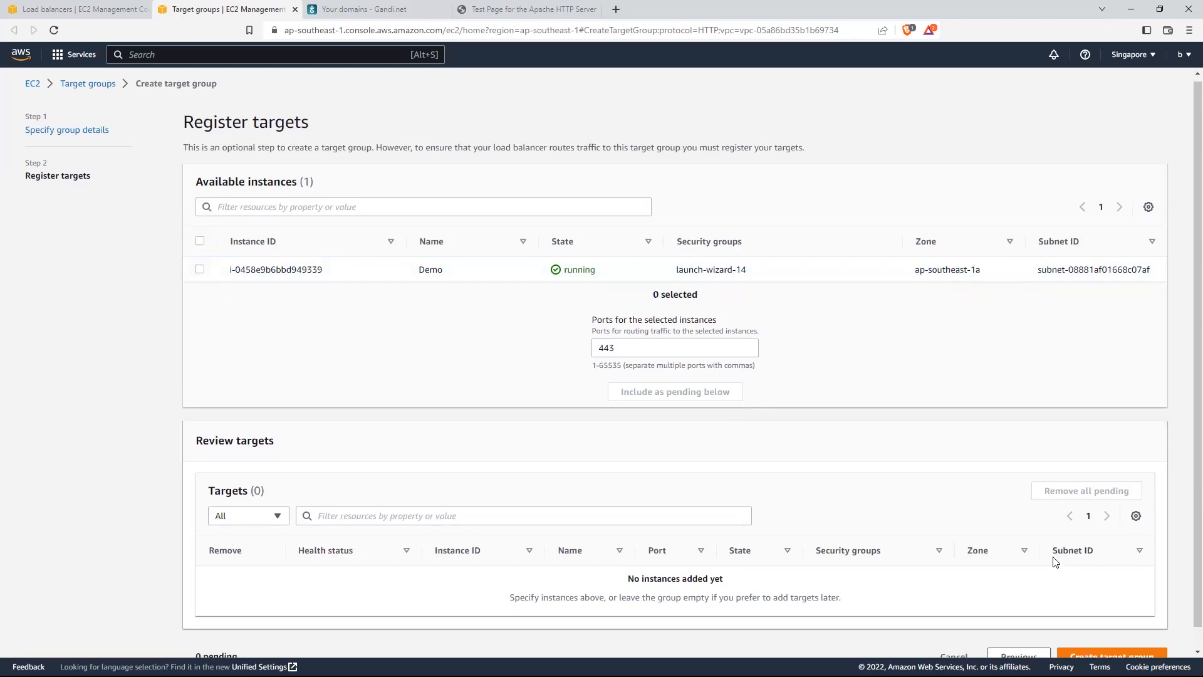
Step: Create the target group without registering any instances
scroll(1056, 561, down, 1)
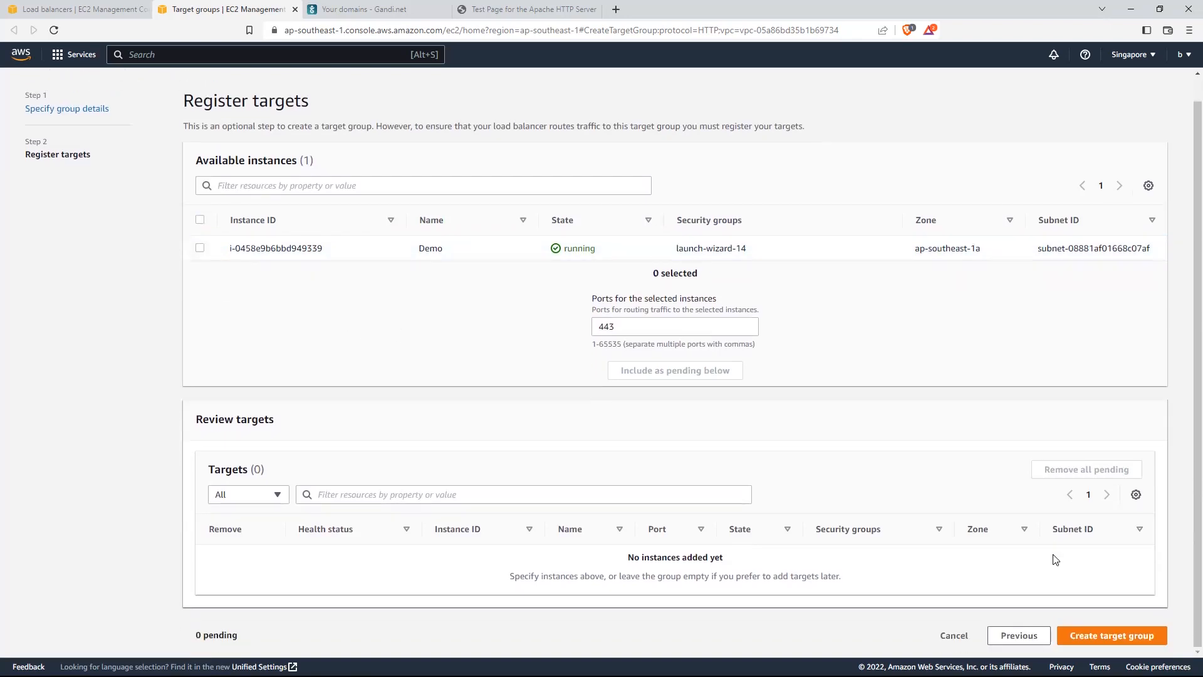
click(1133, 640)
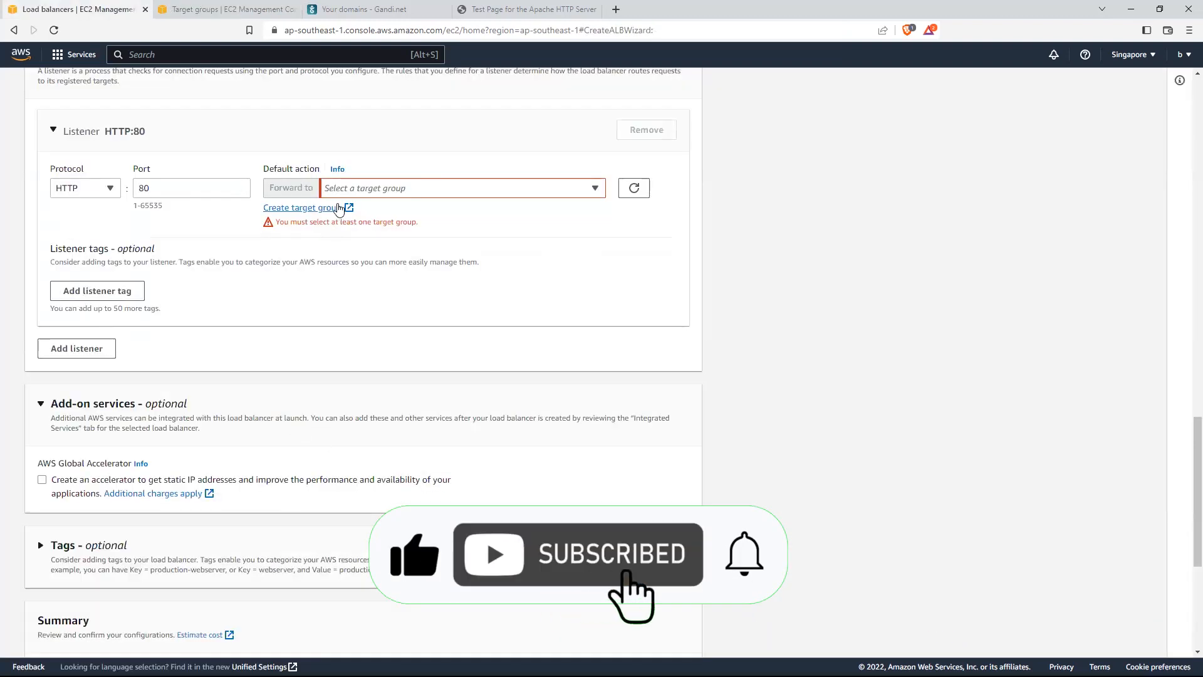
Step: On the load balancer creation page, refresh the target group choices and forward the HTTP:80 listener to Demo-HTTPS-TG
click(386, 191)
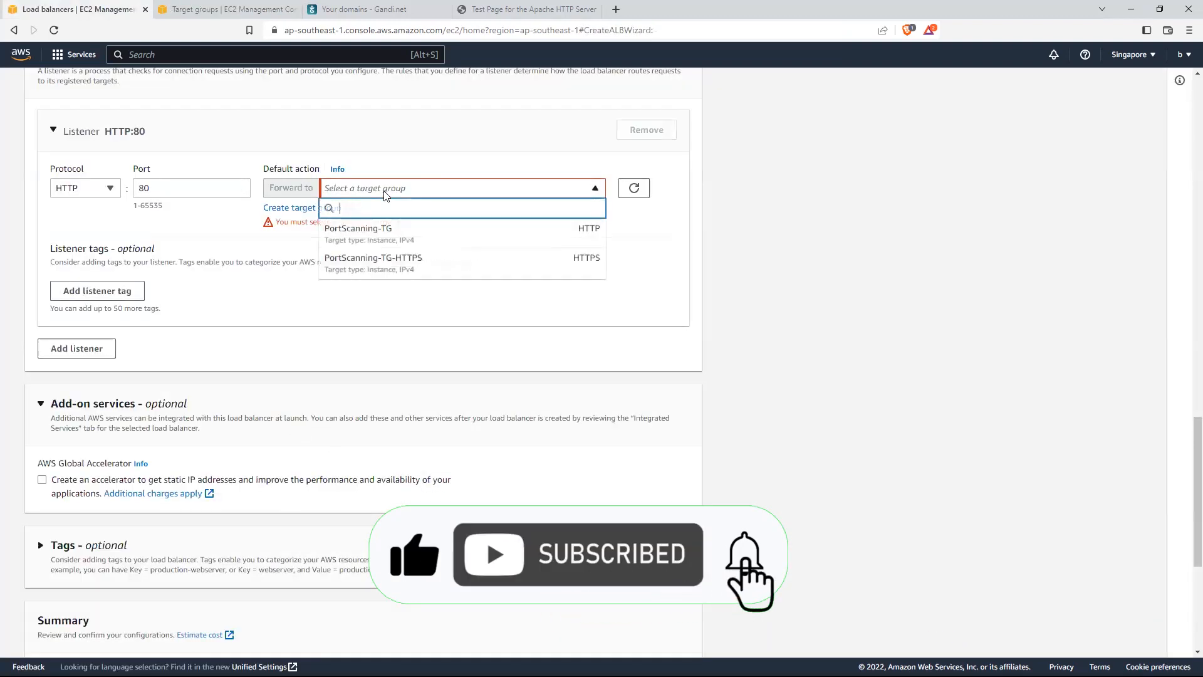
click(631, 190)
click(584, 191)
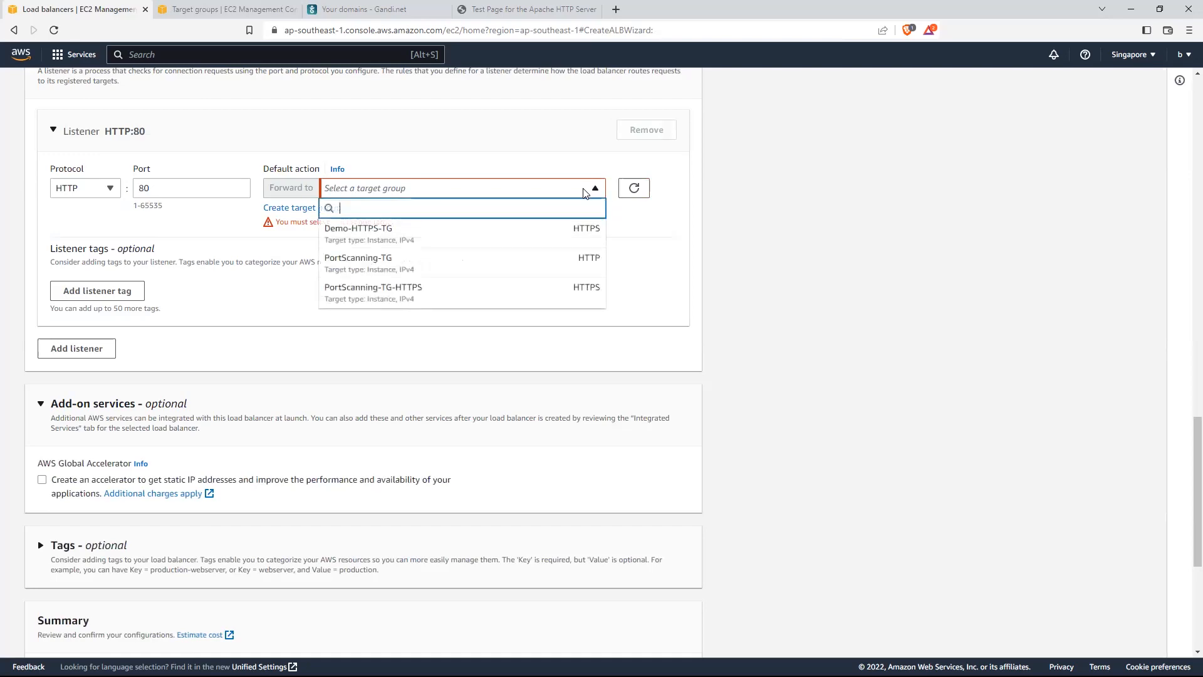
click(346, 235)
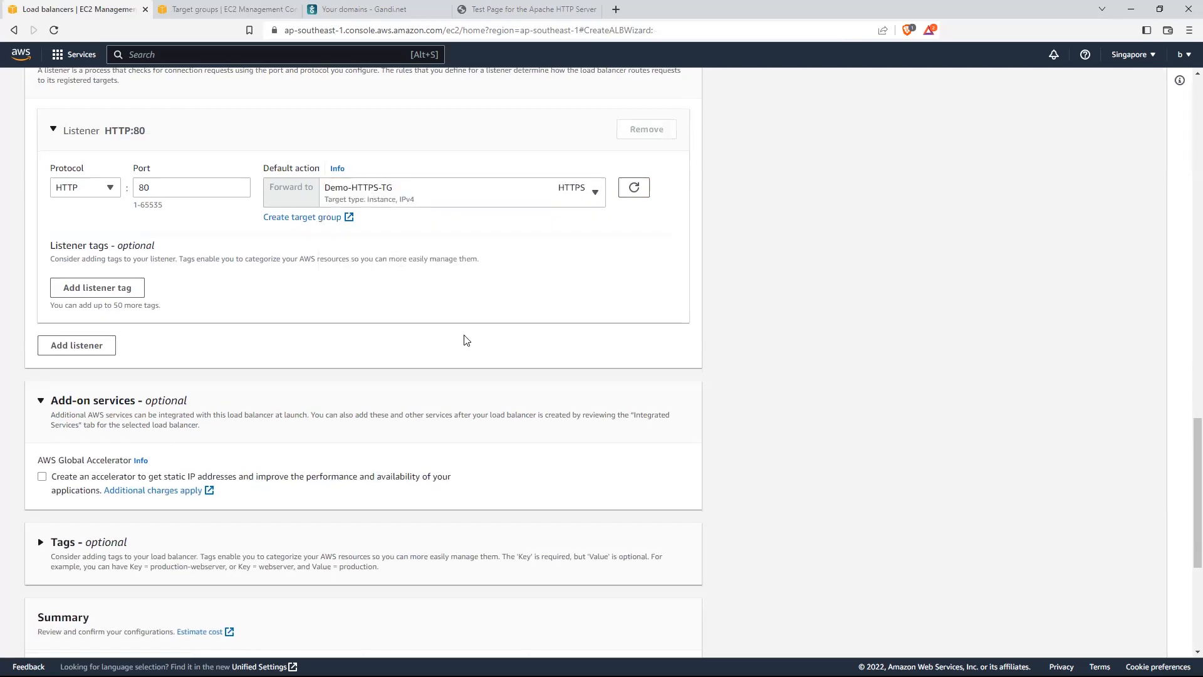
Step: Create the Demo-HTTPS-LB application load balancer and open it in the load balancer list
scroll(495, 382, down, 5)
click(627, 636)
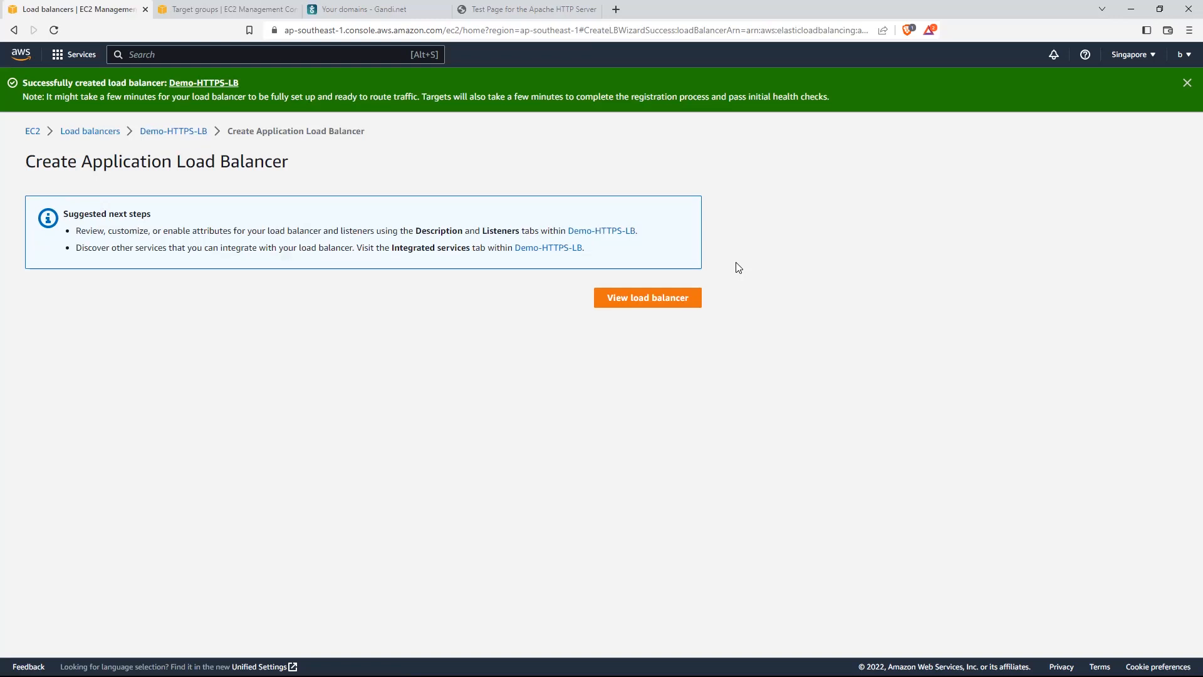
click(598, 299)
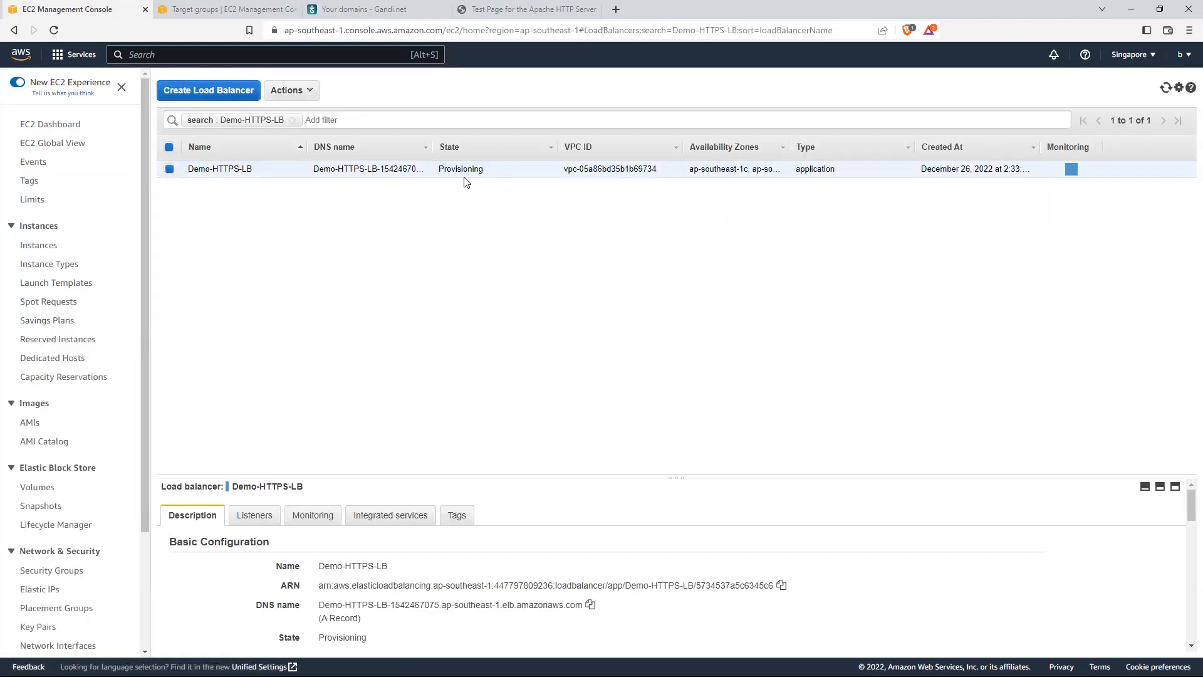
Step: Examine the Demo-HTTPS-LB load balancer's listeners, monitoring and description details
click(250, 515)
click(313, 526)
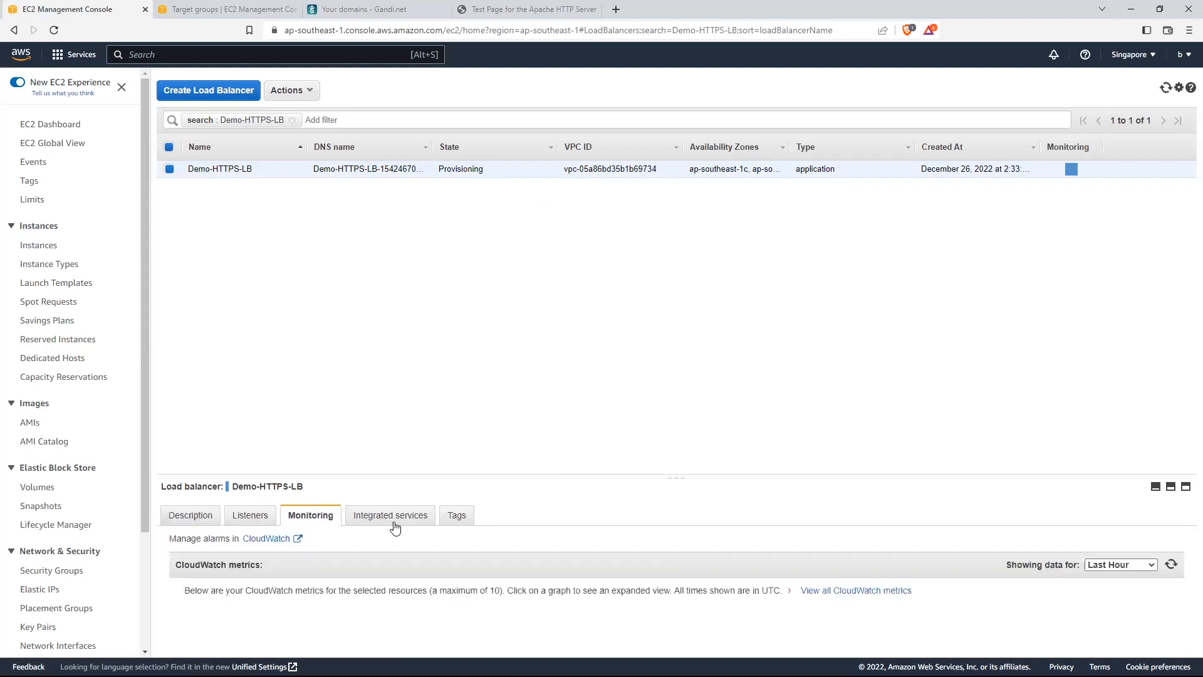
click(244, 520)
click(203, 522)
scroll(670, 596, down, 5)
scroll(670, 596, up, 5)
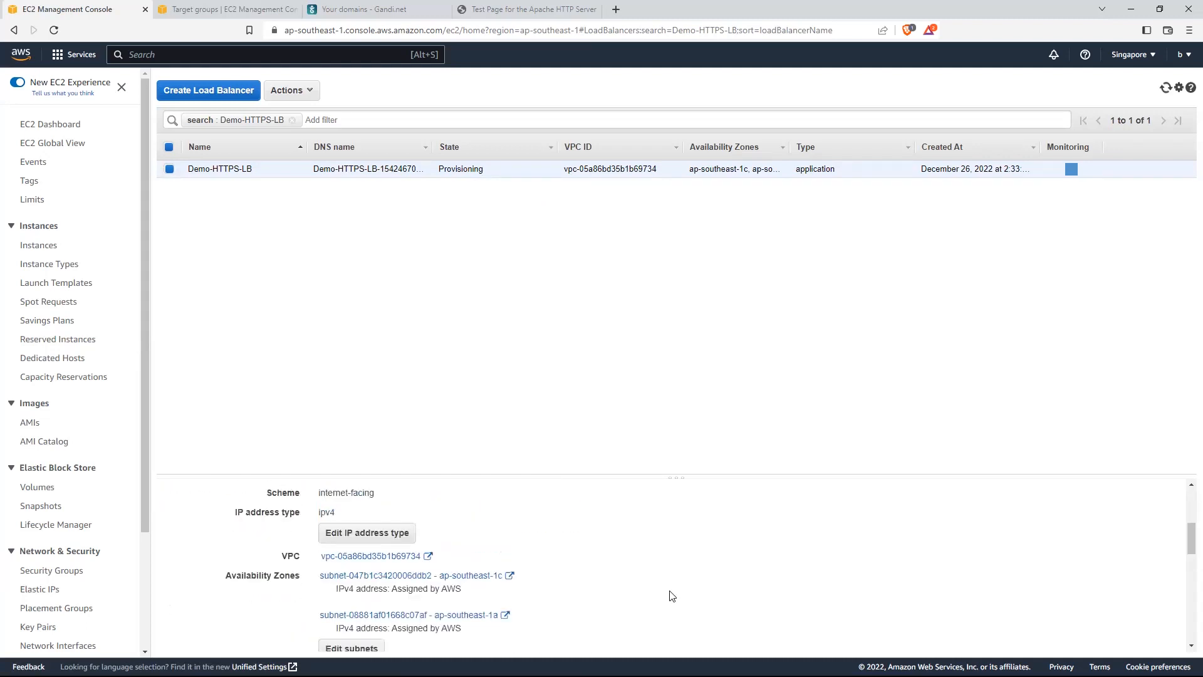
click(251, 514)
scroll(570, 559, down, 1)
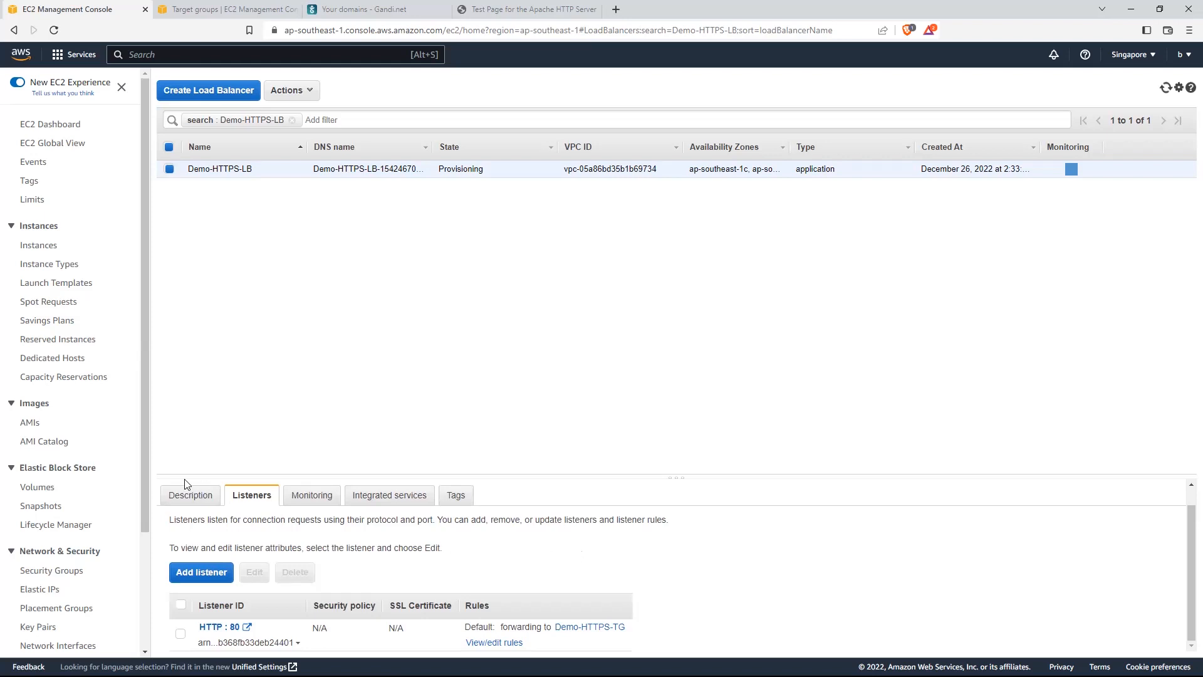
click(176, 496)
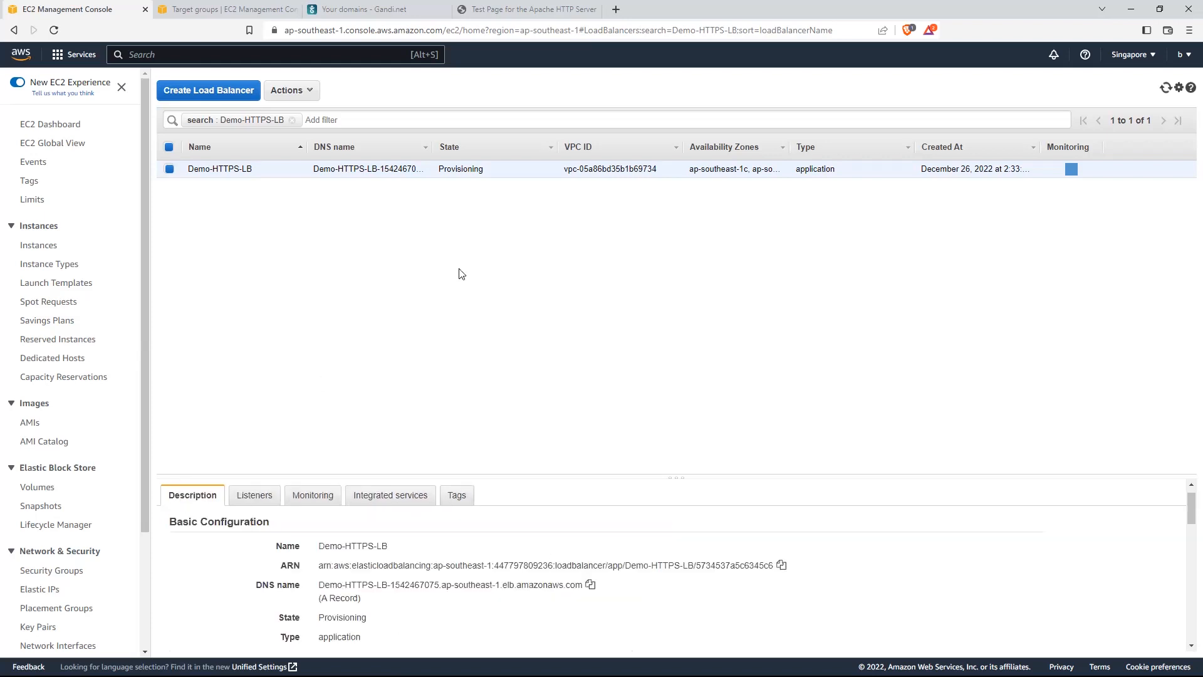
Step: Register the Demo instance on port 443 as a target of Demo-HTTPS-TG and refresh the registered targets
click(219, 7)
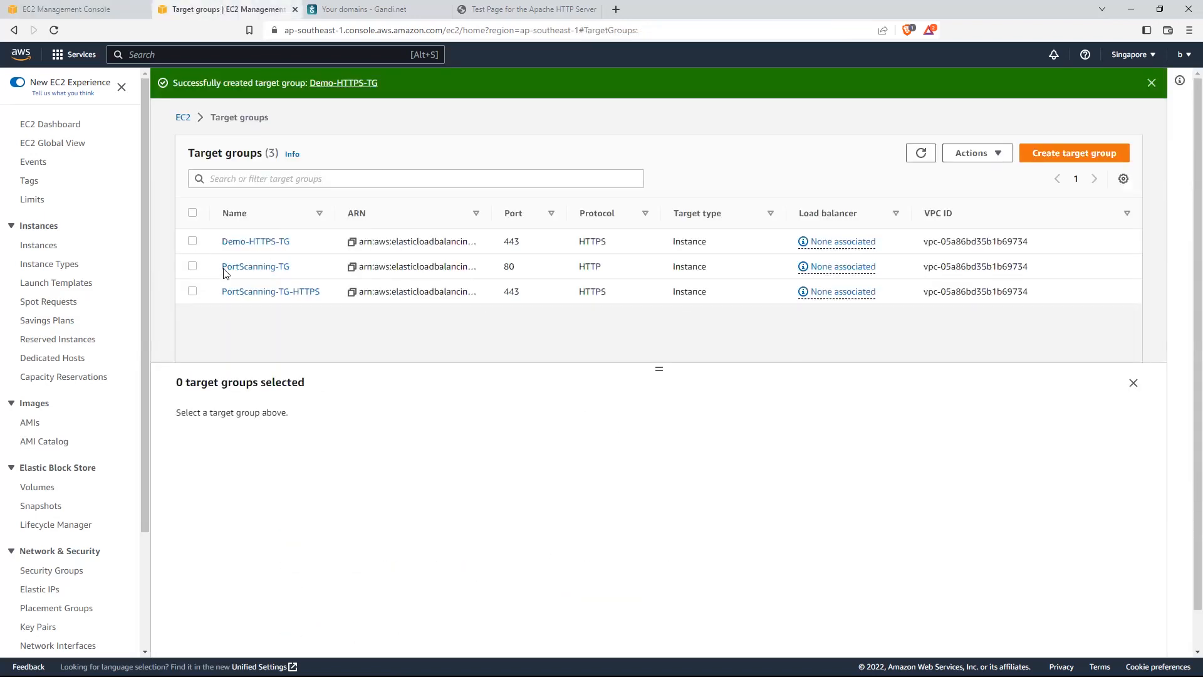
click(273, 242)
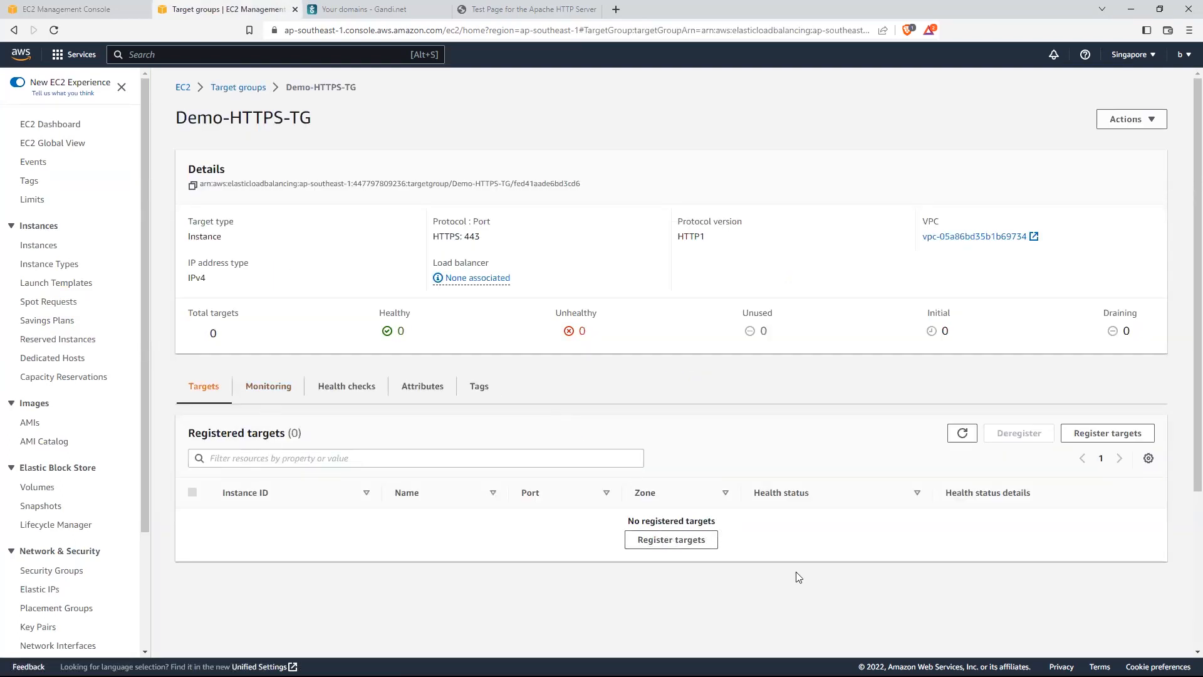
click(673, 546)
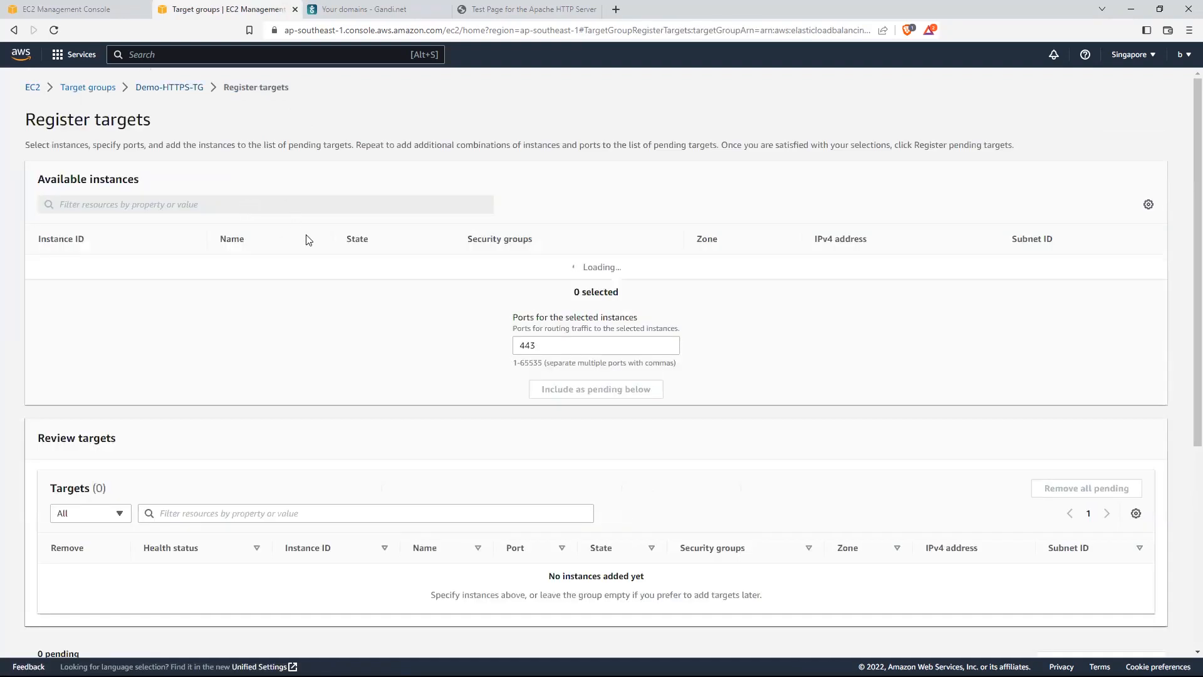
click(42, 270)
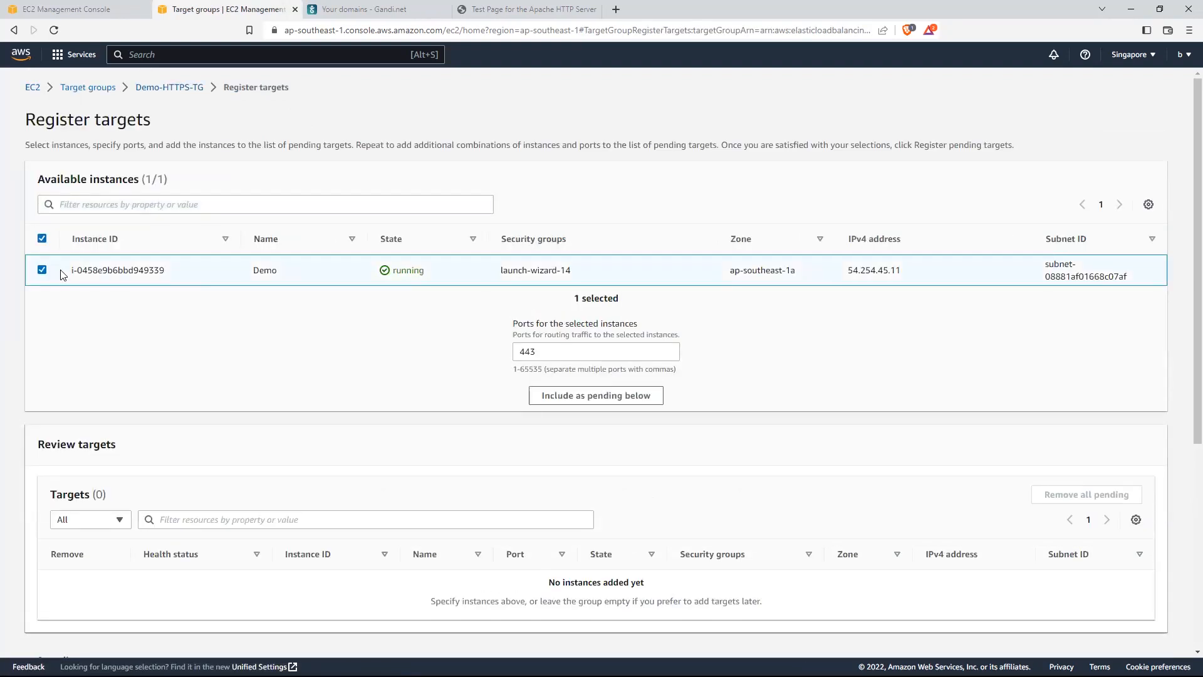
click(595, 397)
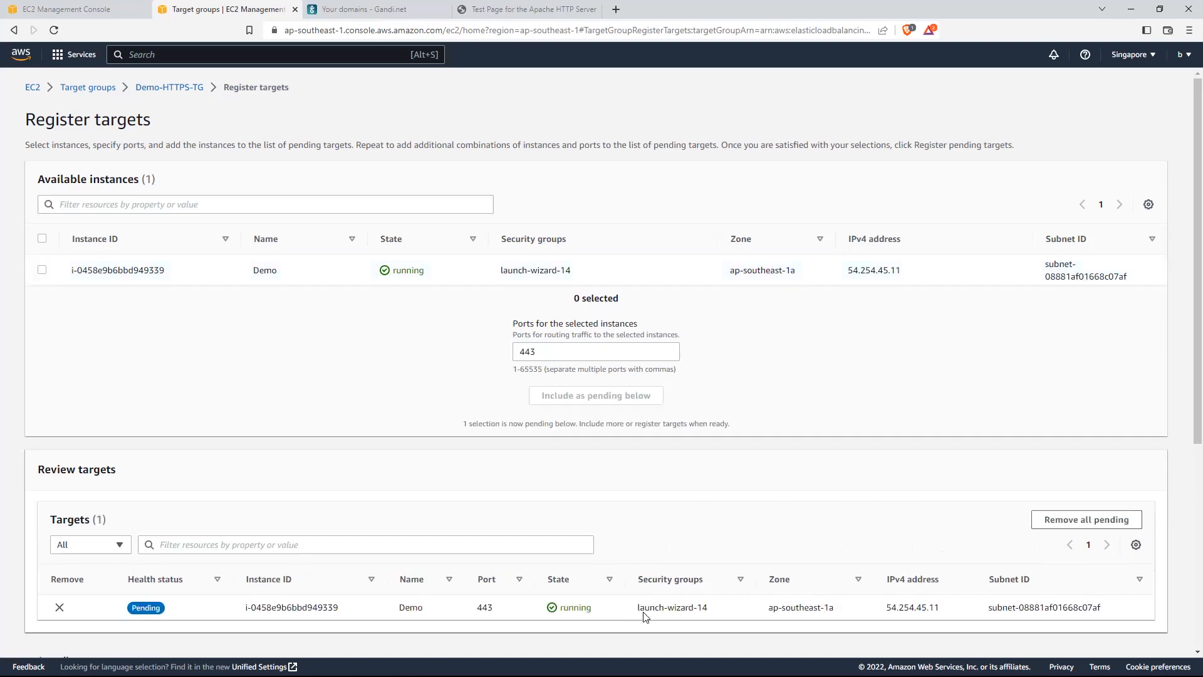
scroll(1119, 530, down, 3)
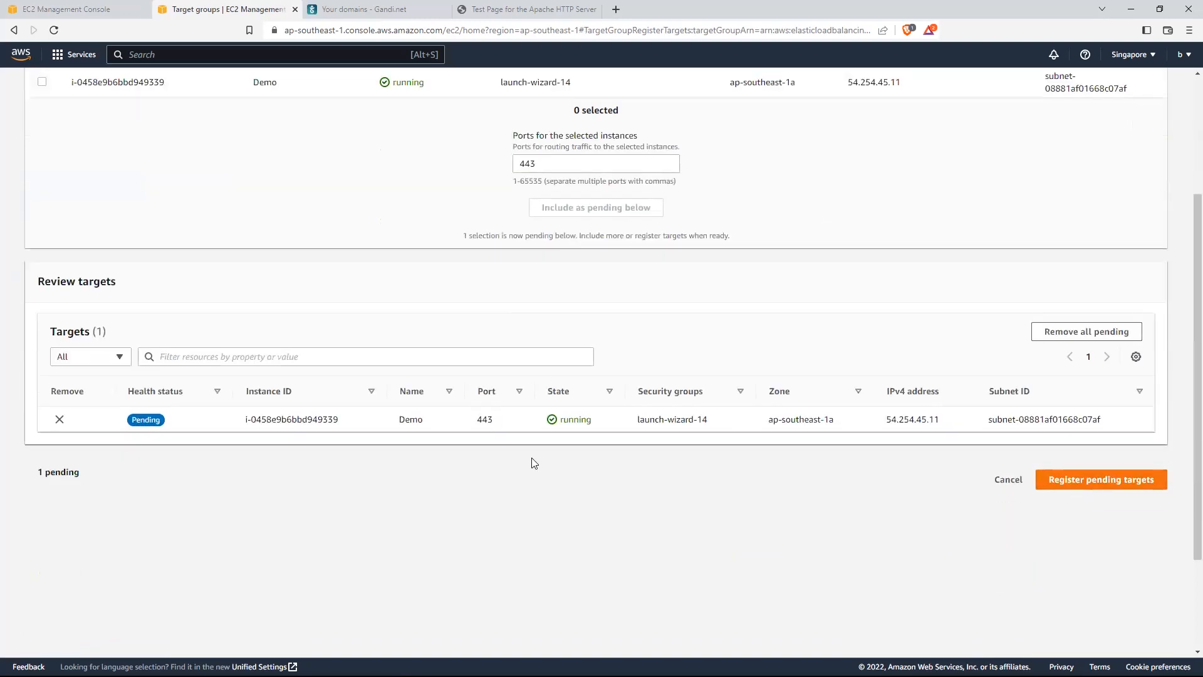
click(1088, 486)
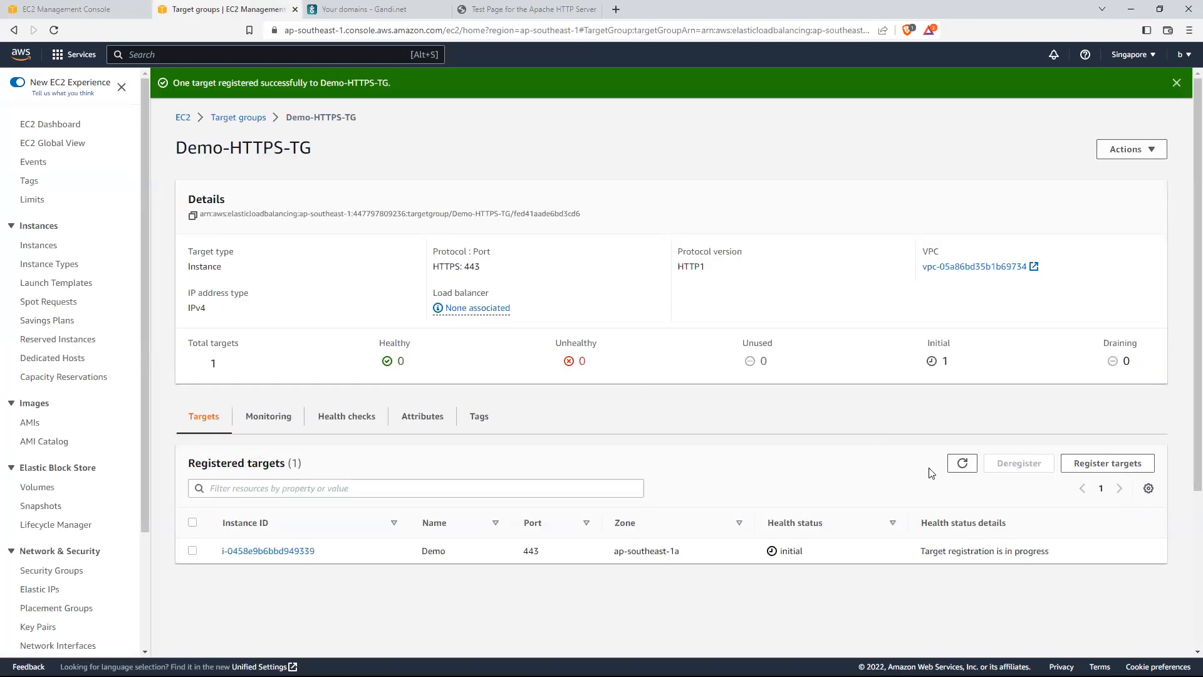
click(962, 462)
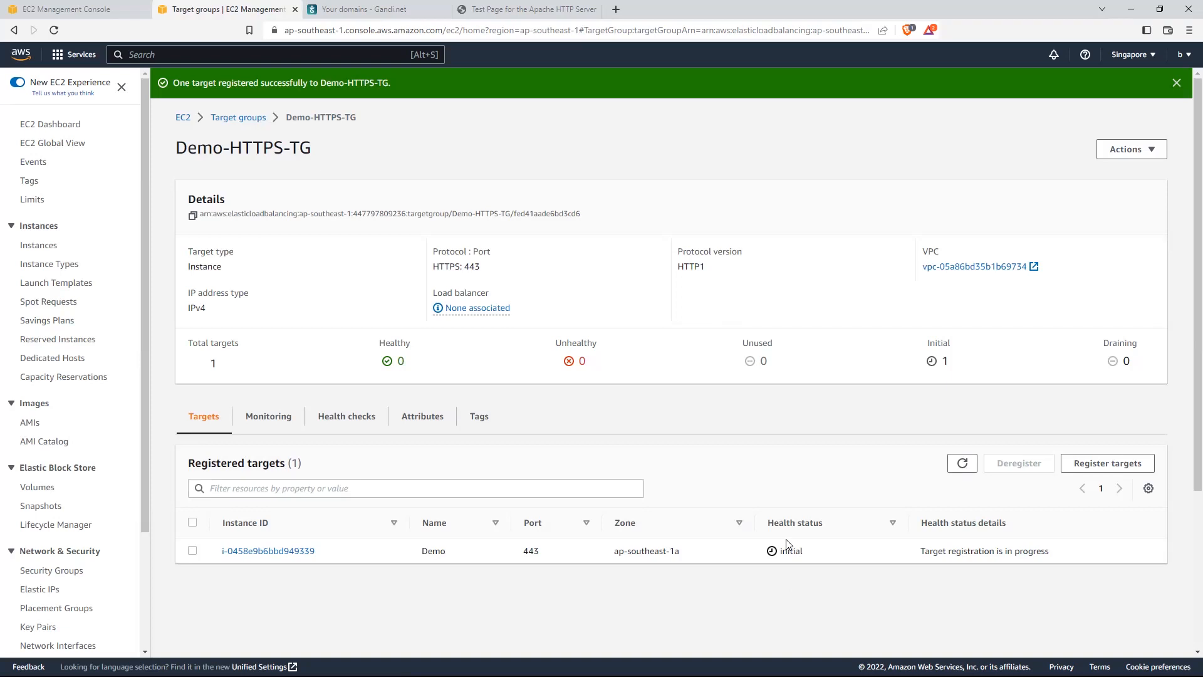
Step: Start a new listener for the Demo-HTTPS-LB load balancer and set its protocol to HTTPS on port 443
click(98, 8)
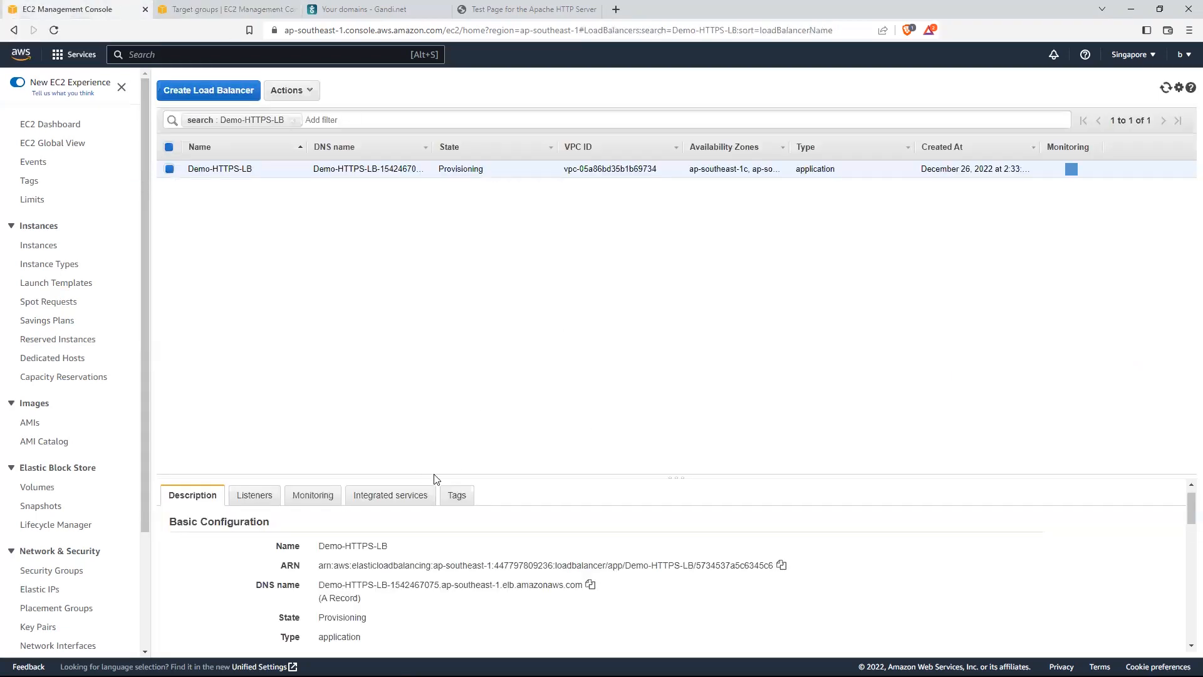
scroll(563, 547, down, 10)
scroll(563, 546, up, 12)
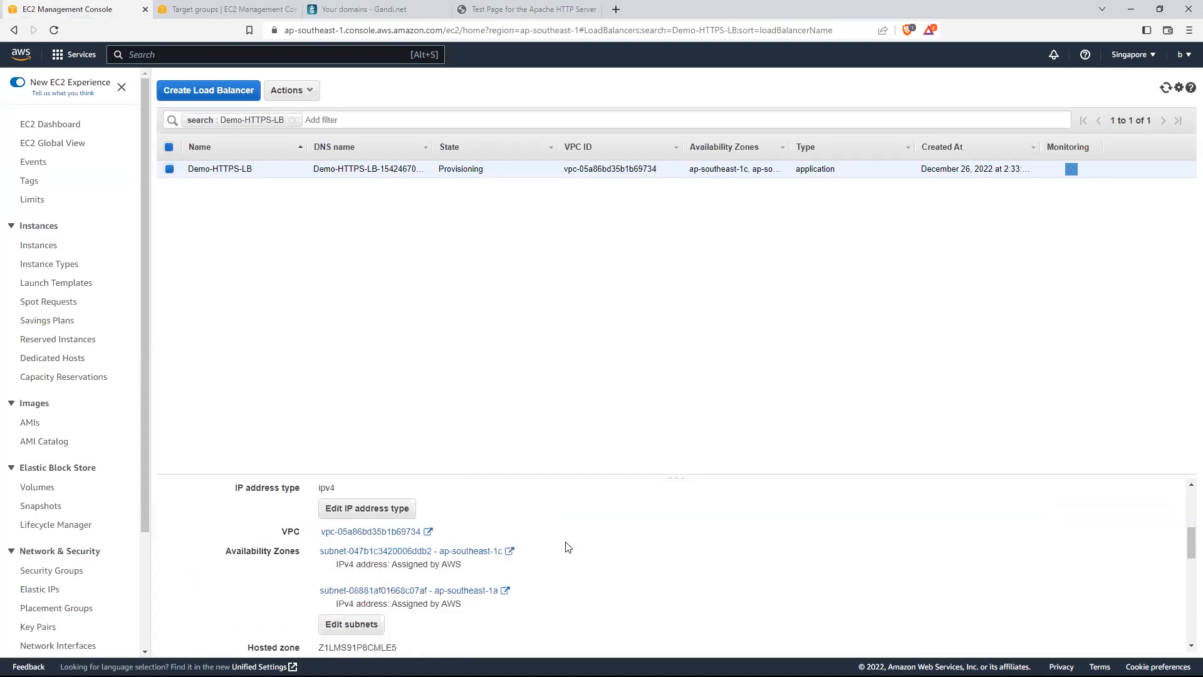
click(253, 514)
scroll(500, 587, down, 1)
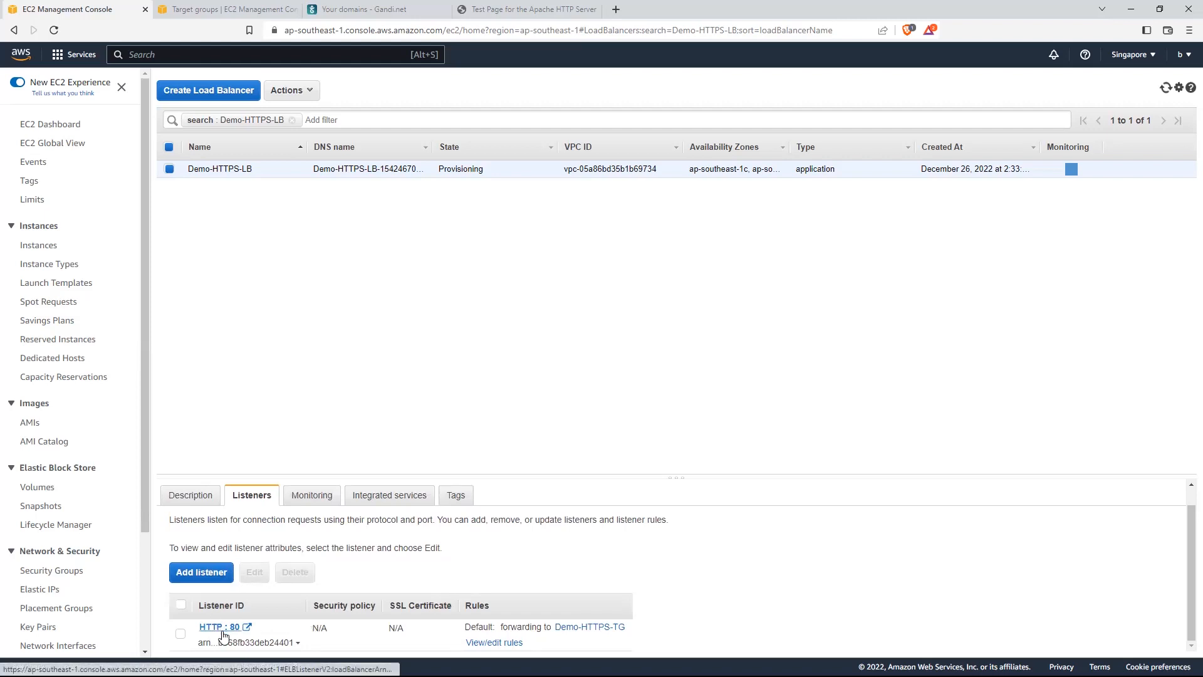
click(201, 572)
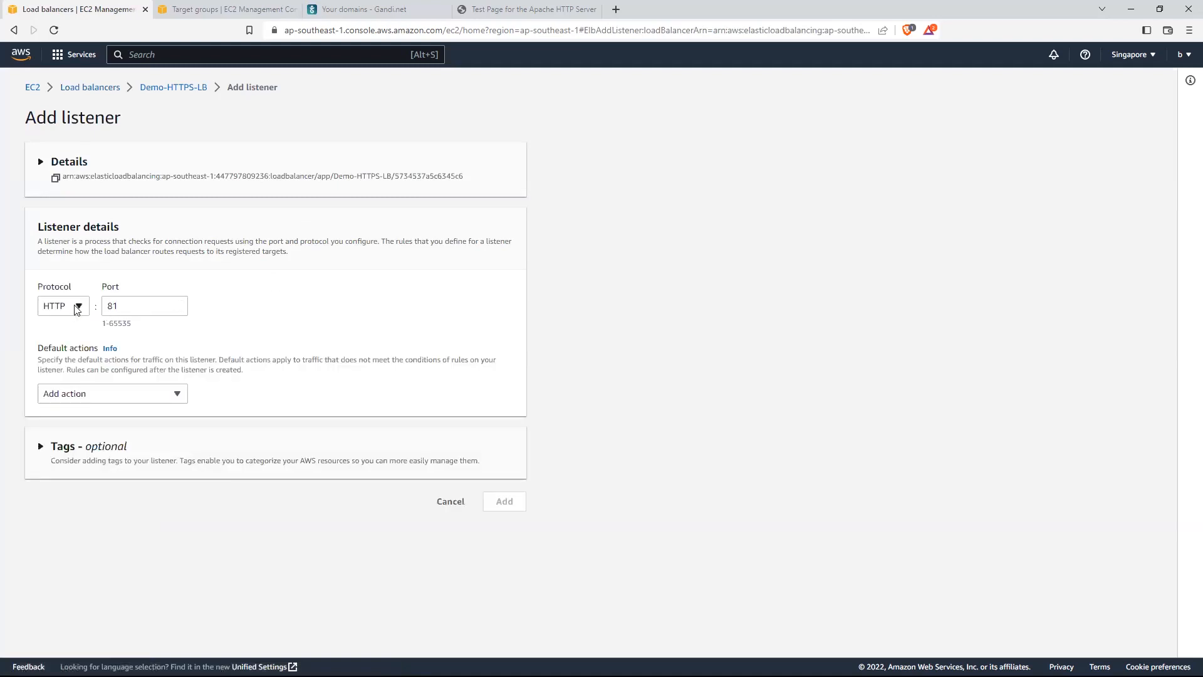
click(74, 306)
click(57, 345)
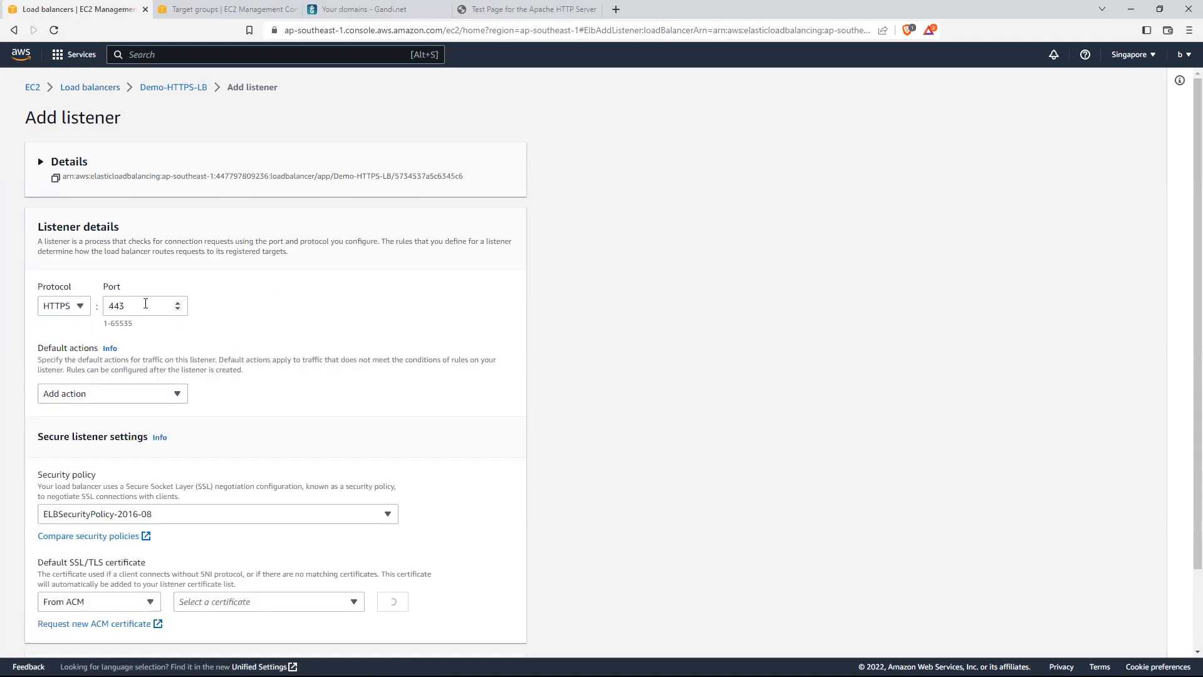
Step: Review the available default actions and security policies for the new HTTPS listener
scroll(278, 335, down, 1)
click(173, 327)
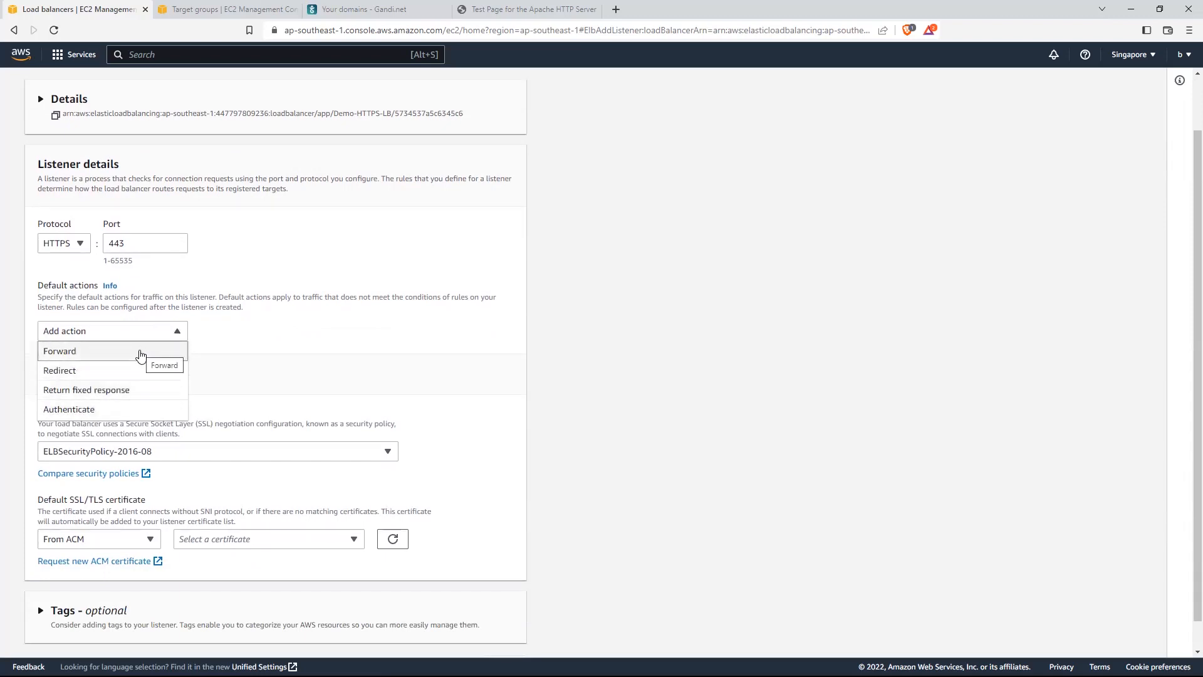
click(327, 351)
scroll(119, 271, down, 1)
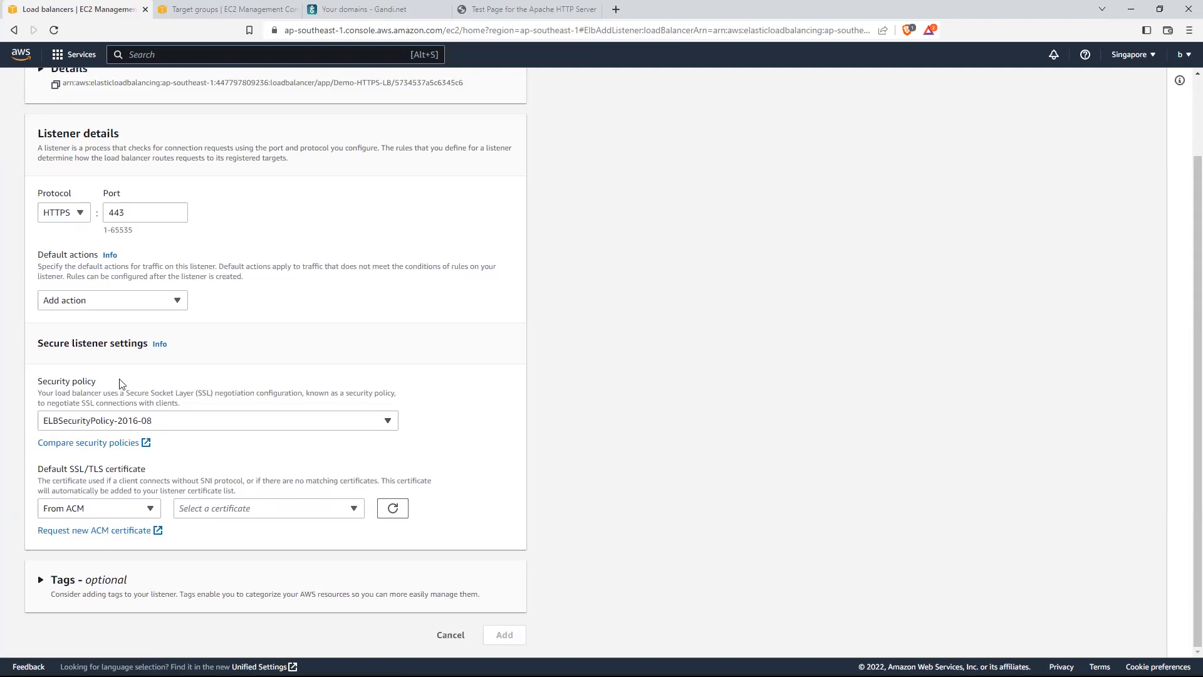
click(175, 424)
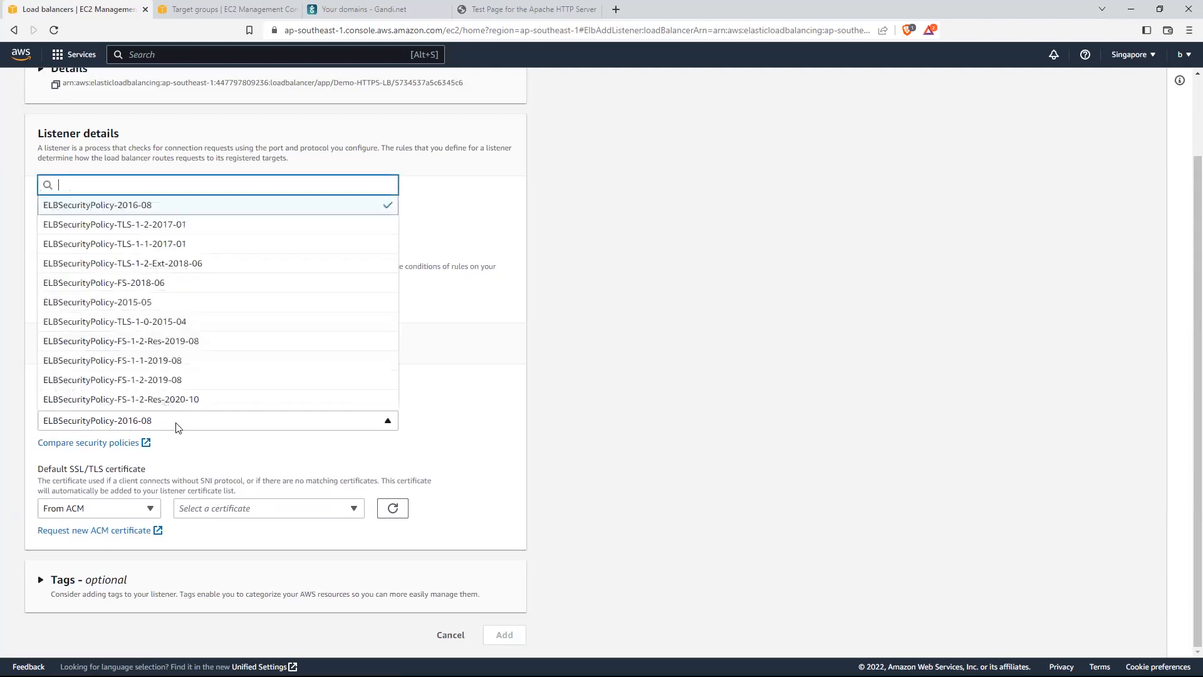
click(322, 410)
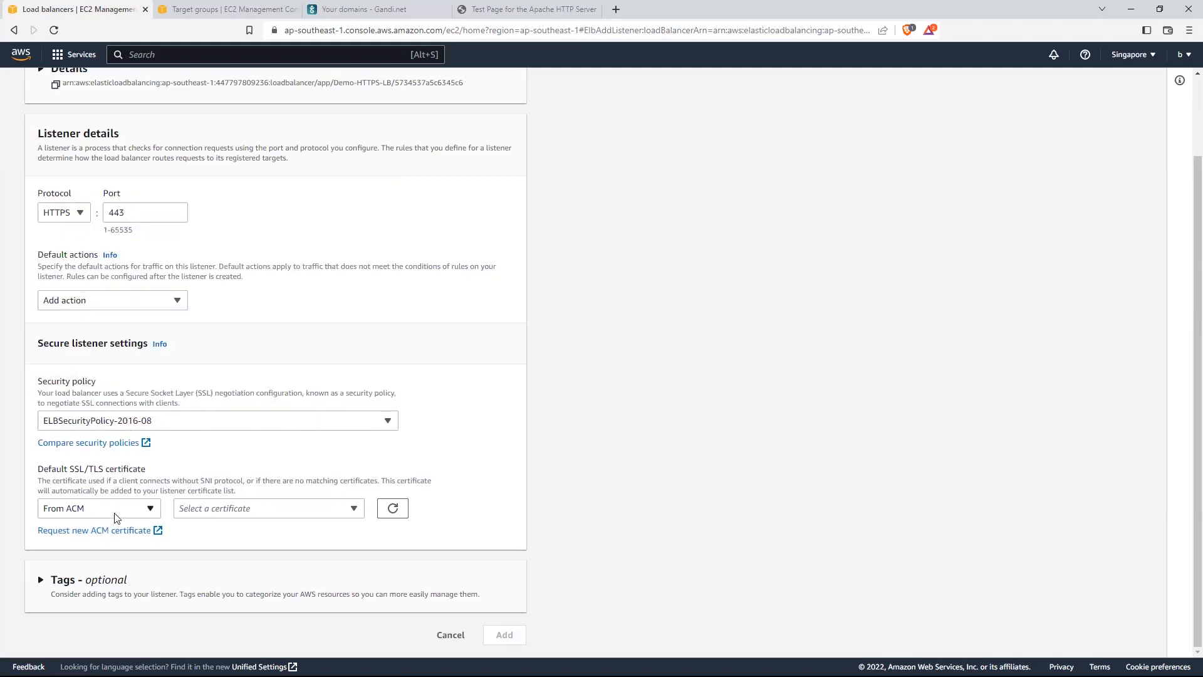
Step: Choose the demo.ryukyu certificate from ACM as the listener's default SSL/TLS certificate
mouse_move(81, 474)
mouse_down()
mouse_move(159, 471)
mouse_move(66, 474)
mouse_up()
click(191, 470)
click(259, 515)
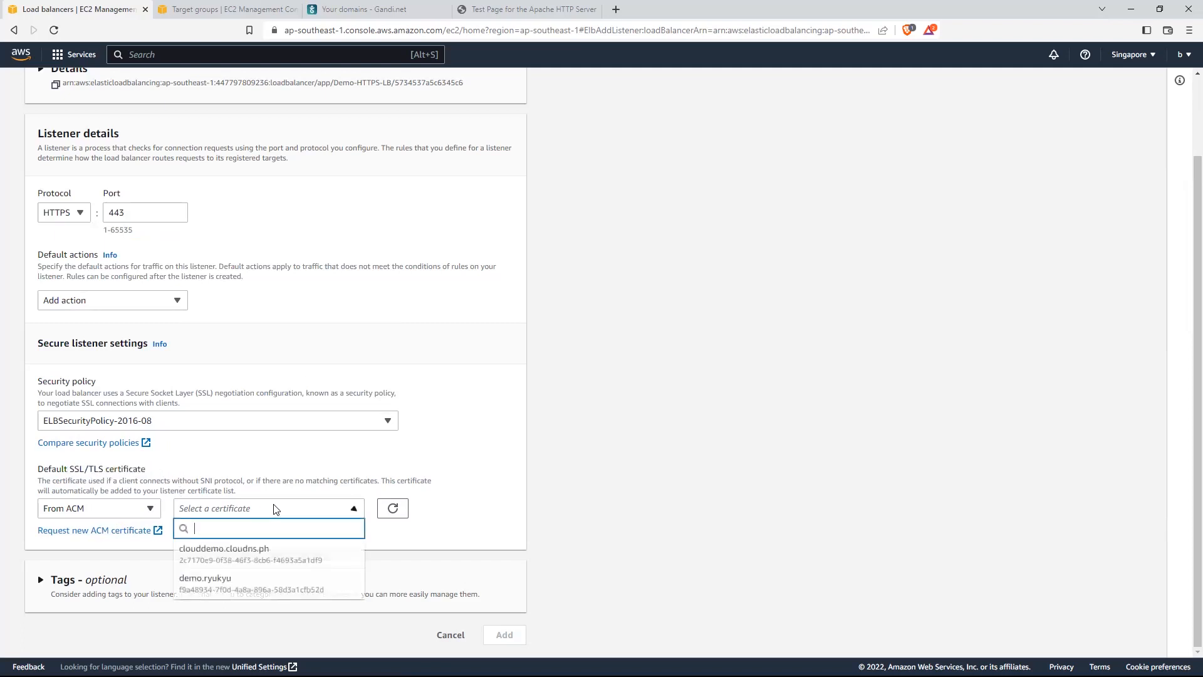
click(307, 582)
Step: Add a forward default action to the HTTPS:443 listener with Demo-HTTPS-TG as its target group
scroll(524, 505, down, 1)
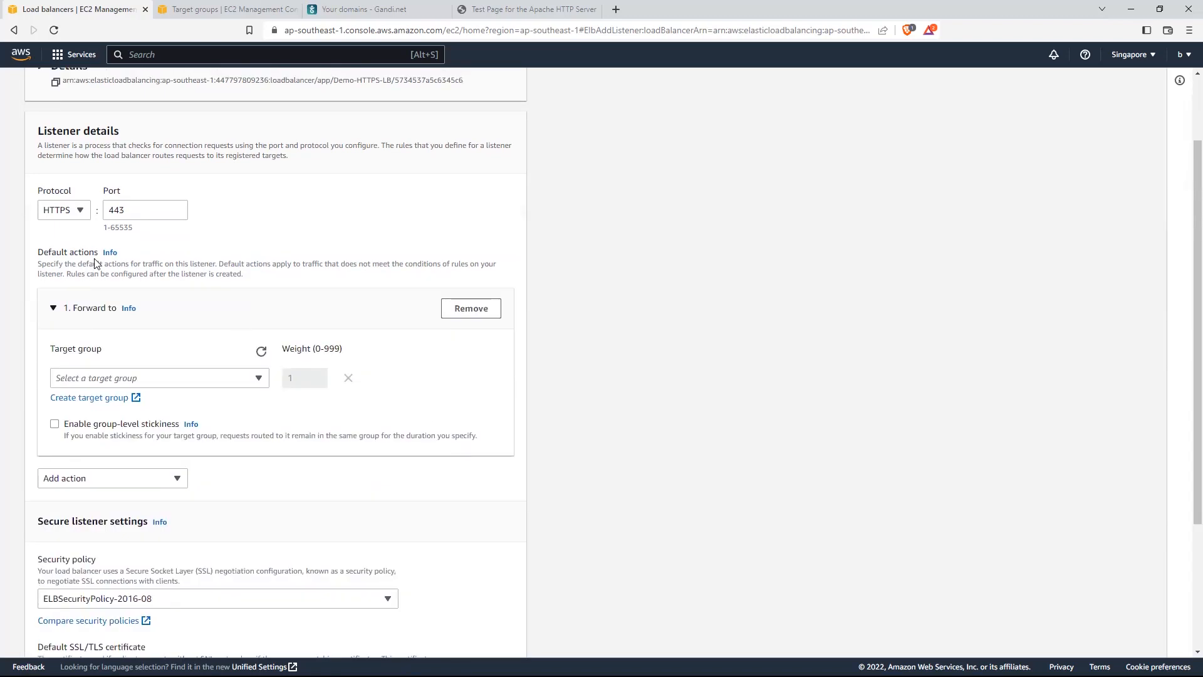
scroll(95, 263, up, 1)
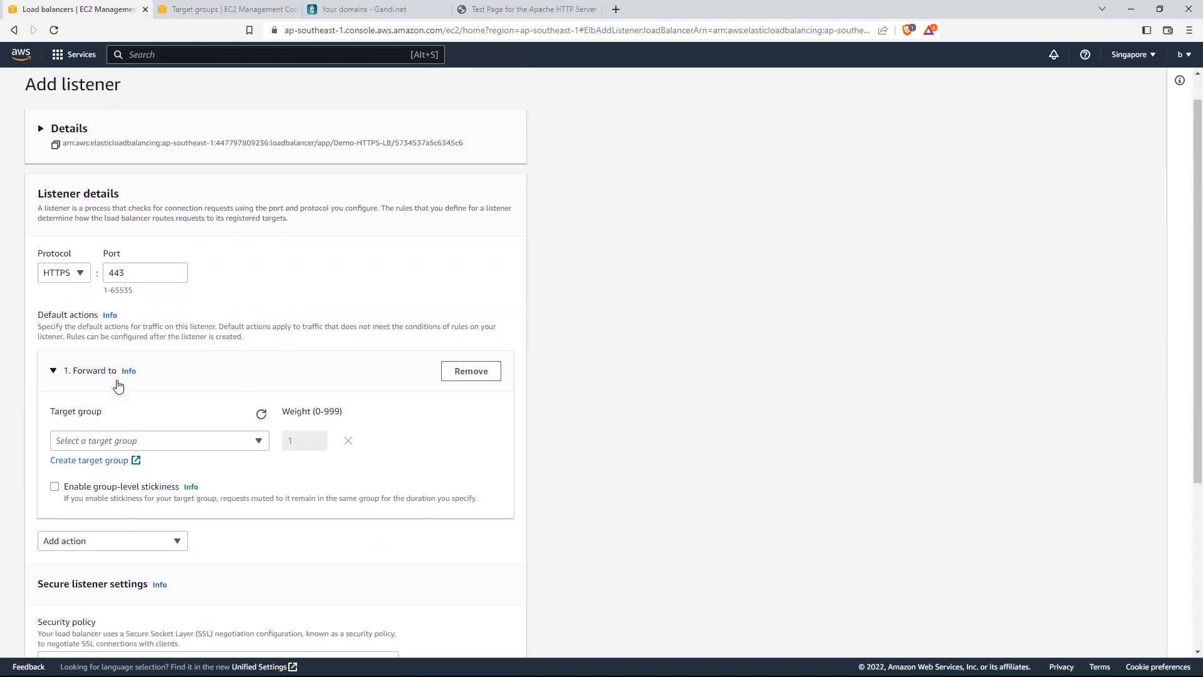
click(178, 440)
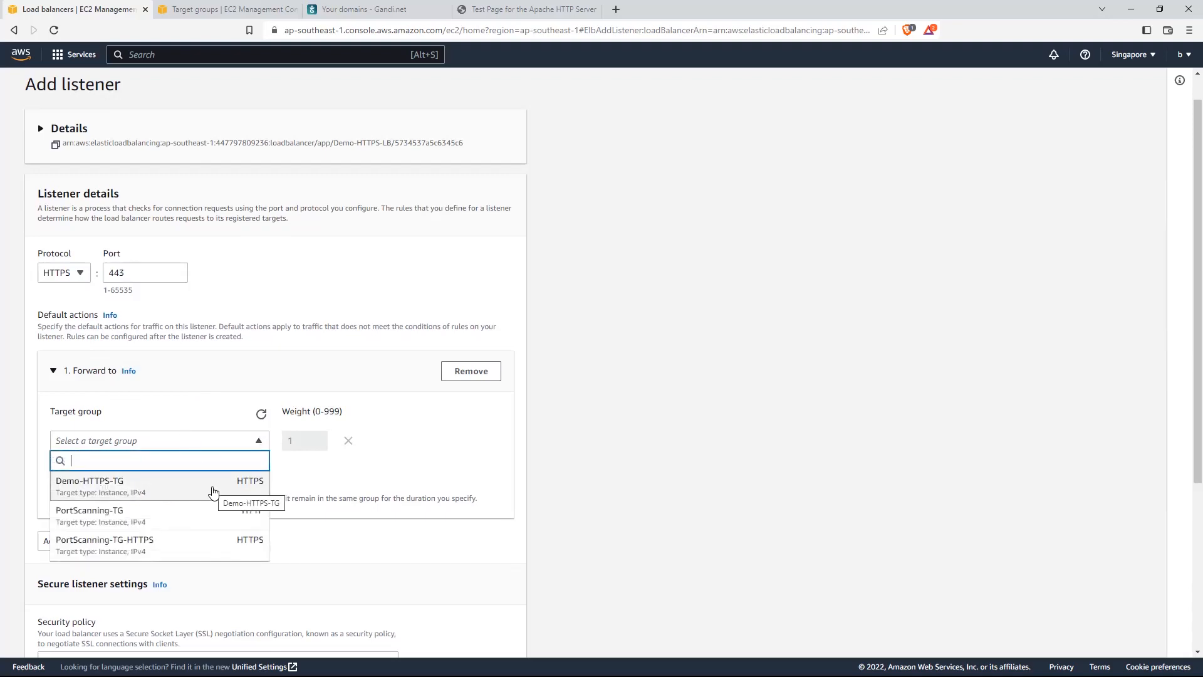
click(214, 490)
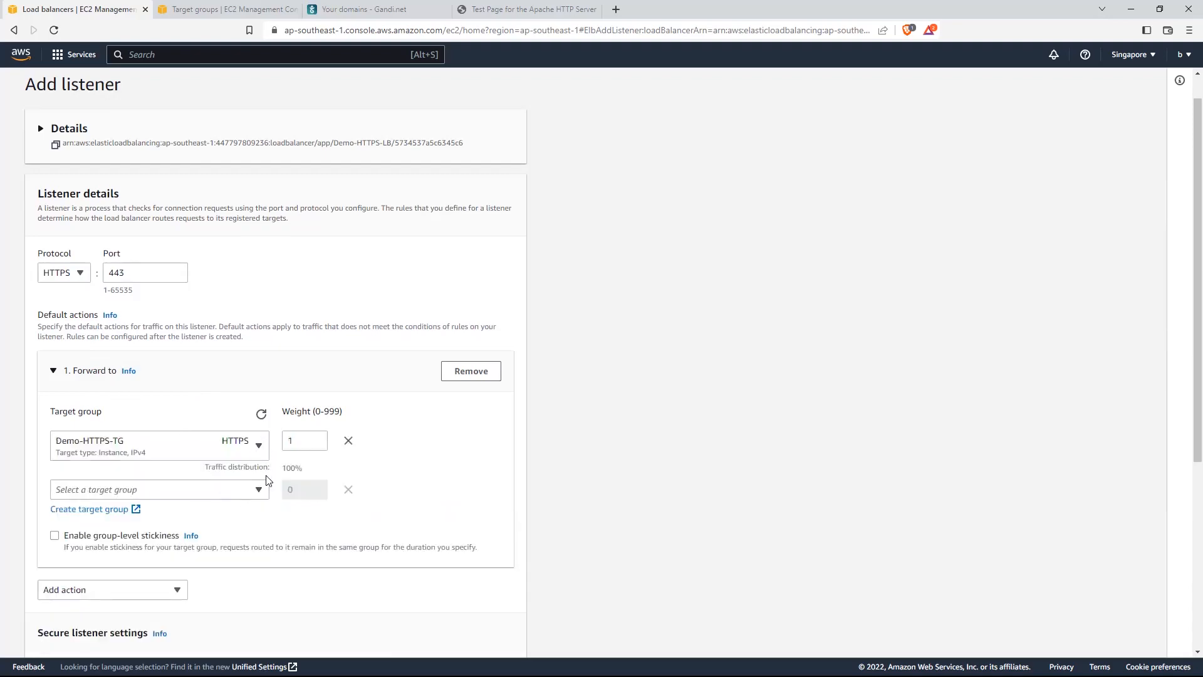
Step: Review the secure listener settings, add the HTTPS:443 listener and return to Demo-HTTPS-LB's listener list
scroll(299, 466, down, 3)
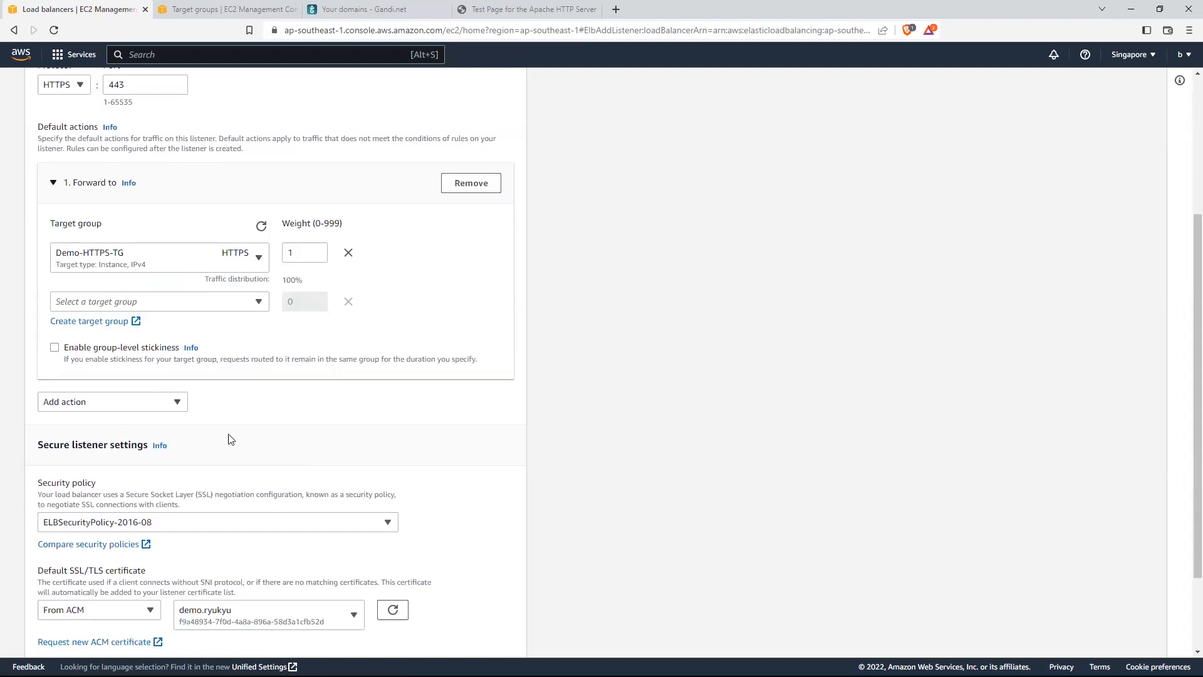
scroll(231, 440, down, 2)
click(88, 293)
click(404, 338)
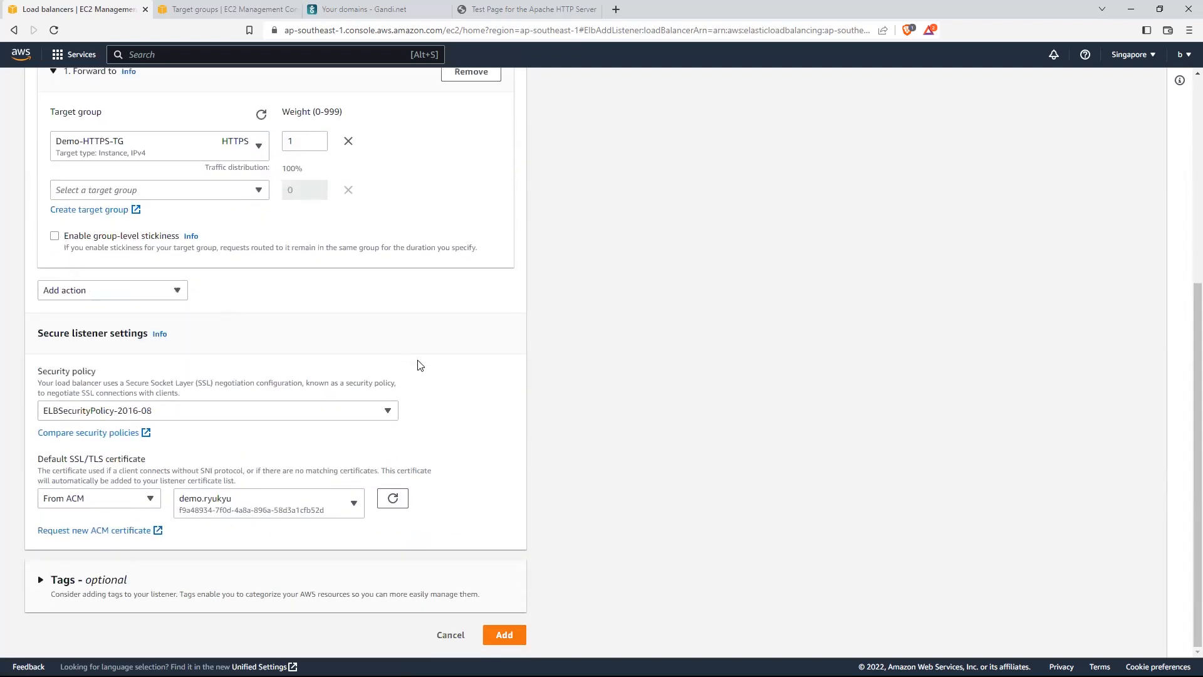
click(504, 635)
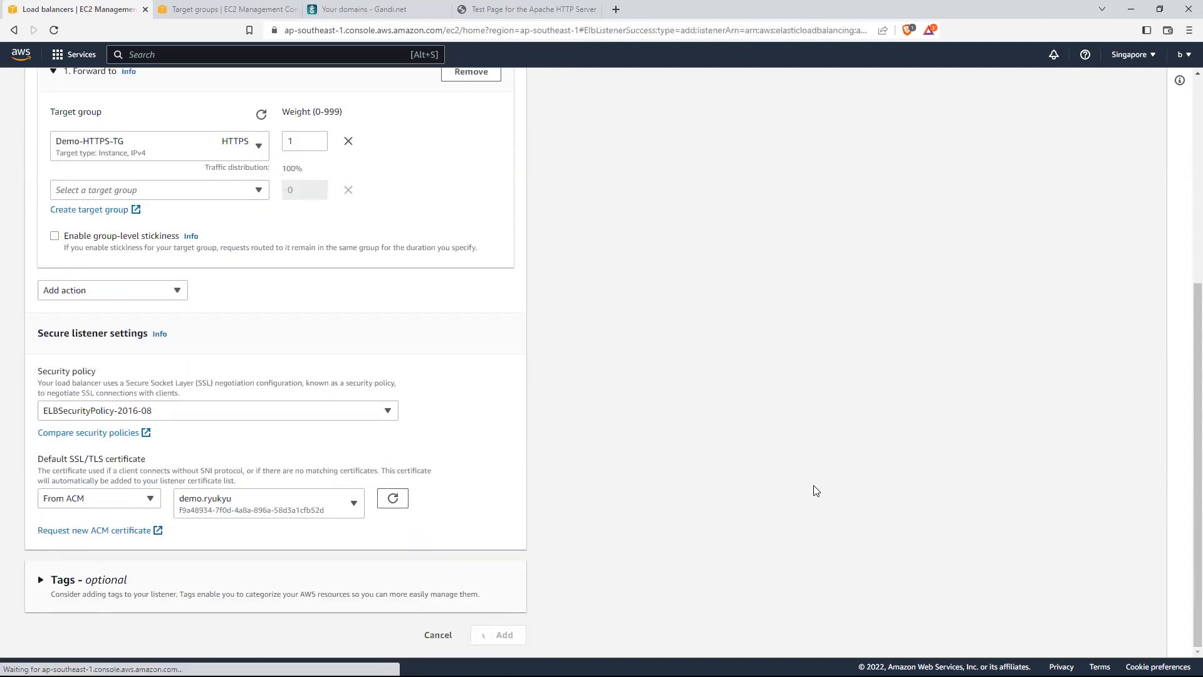
click(177, 117)
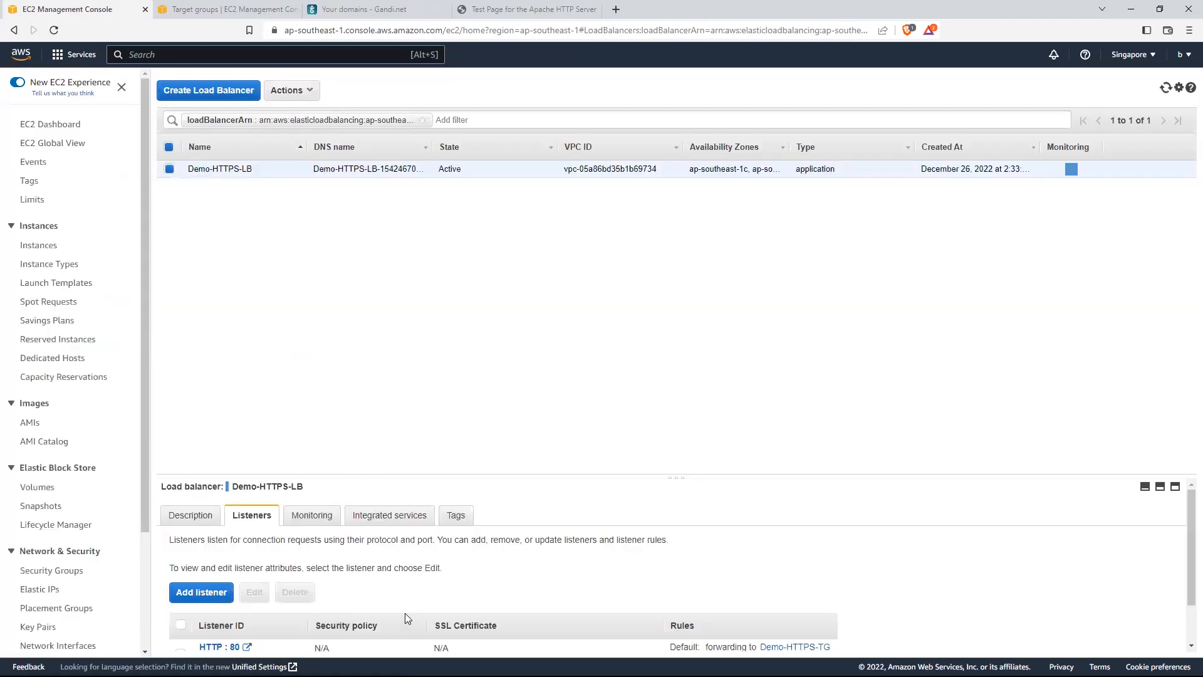
Step: Examine the certificates of the HTTPS:443 listener and go back to the load balancer
scroll(441, 575, down, 1)
click(482, 640)
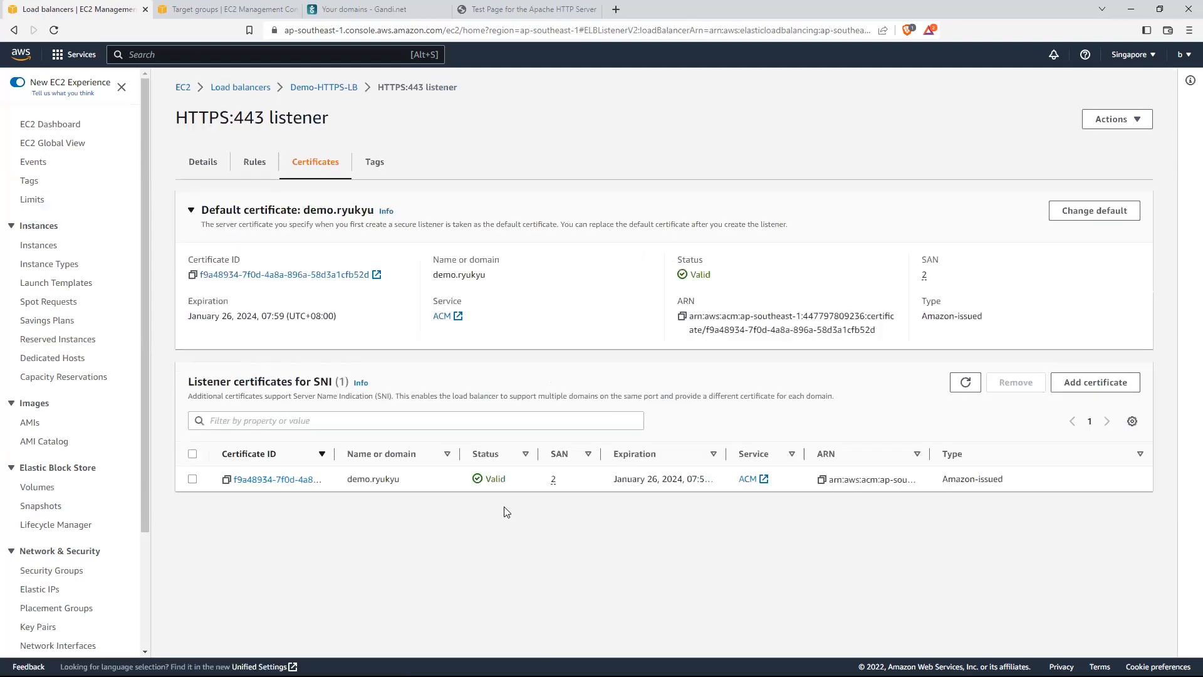
key(alt+Left)
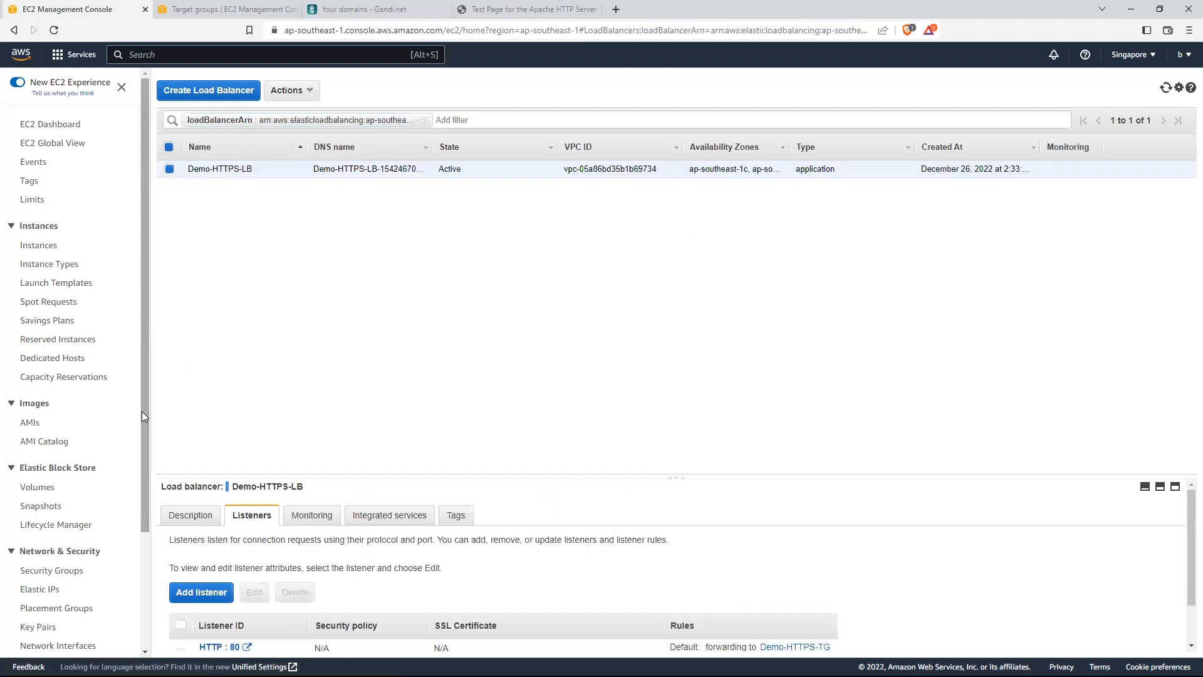
Step: Open the HTTP:80 listener's default rule for editing and remove its forward action to Demo-HTTPS-TG
scroll(517, 605, down, 2)
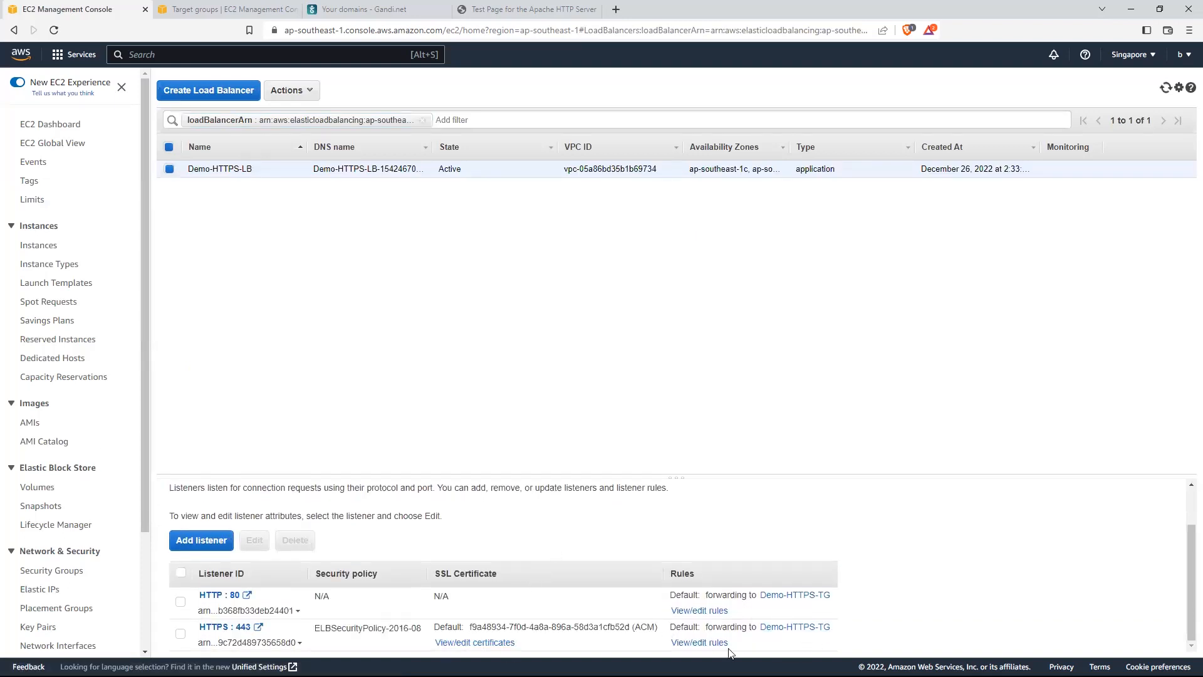
click(682, 610)
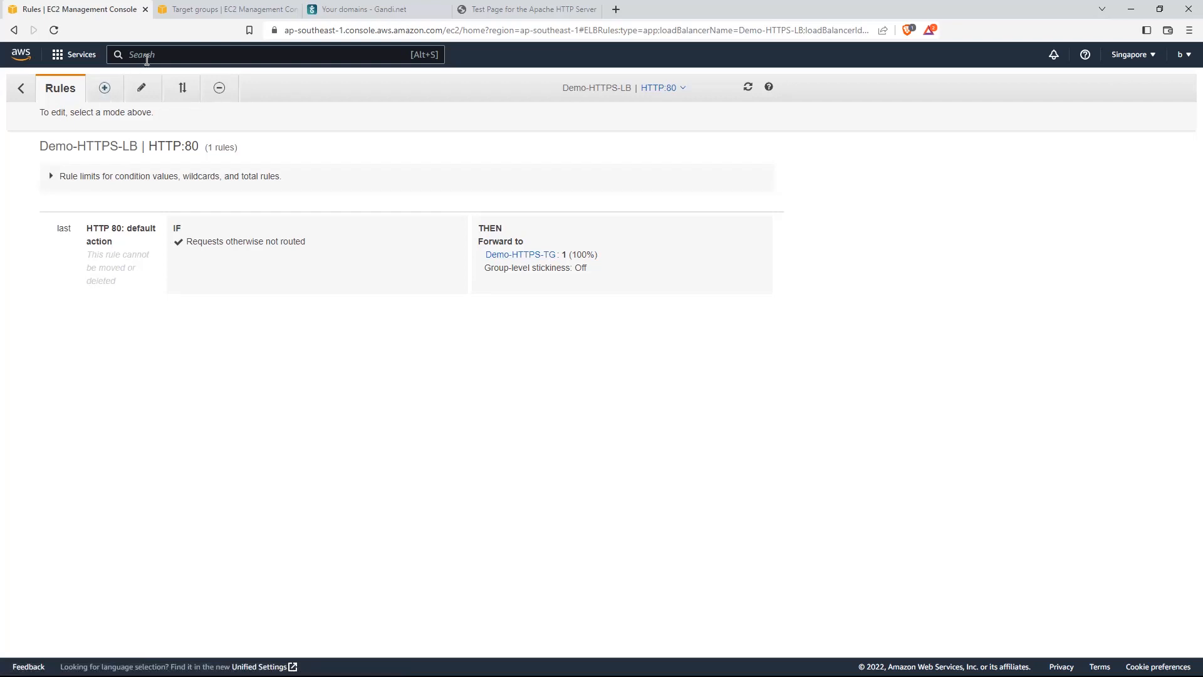
click(142, 87)
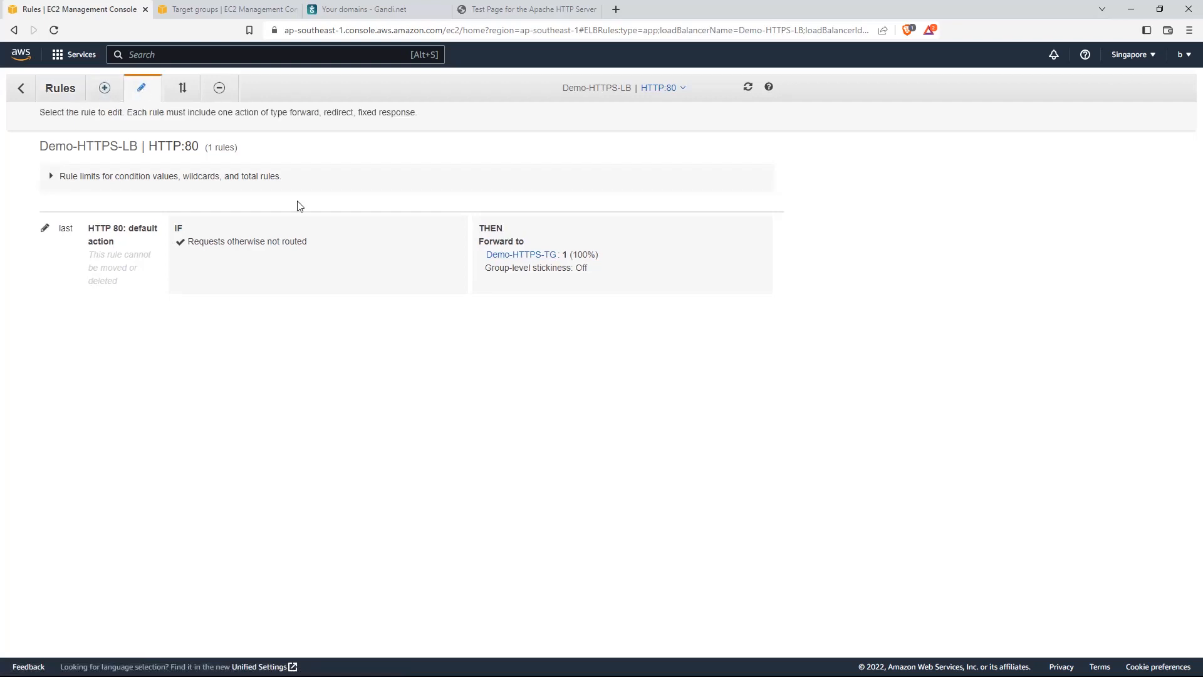
click(62, 237)
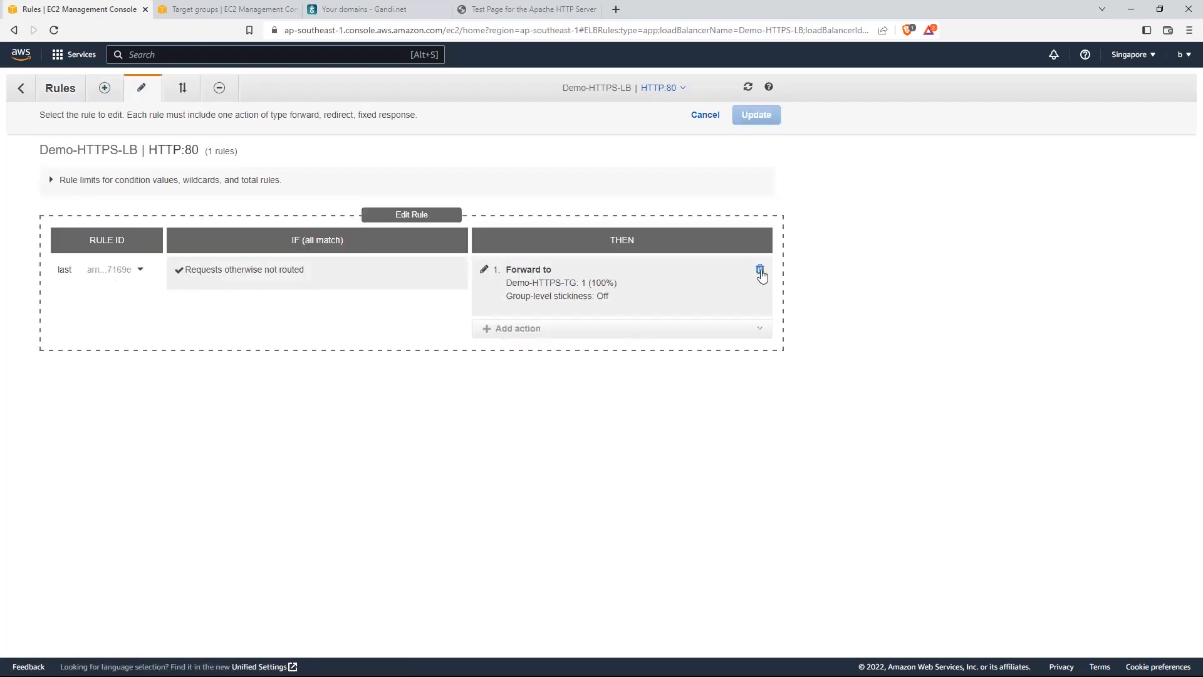
click(484, 270)
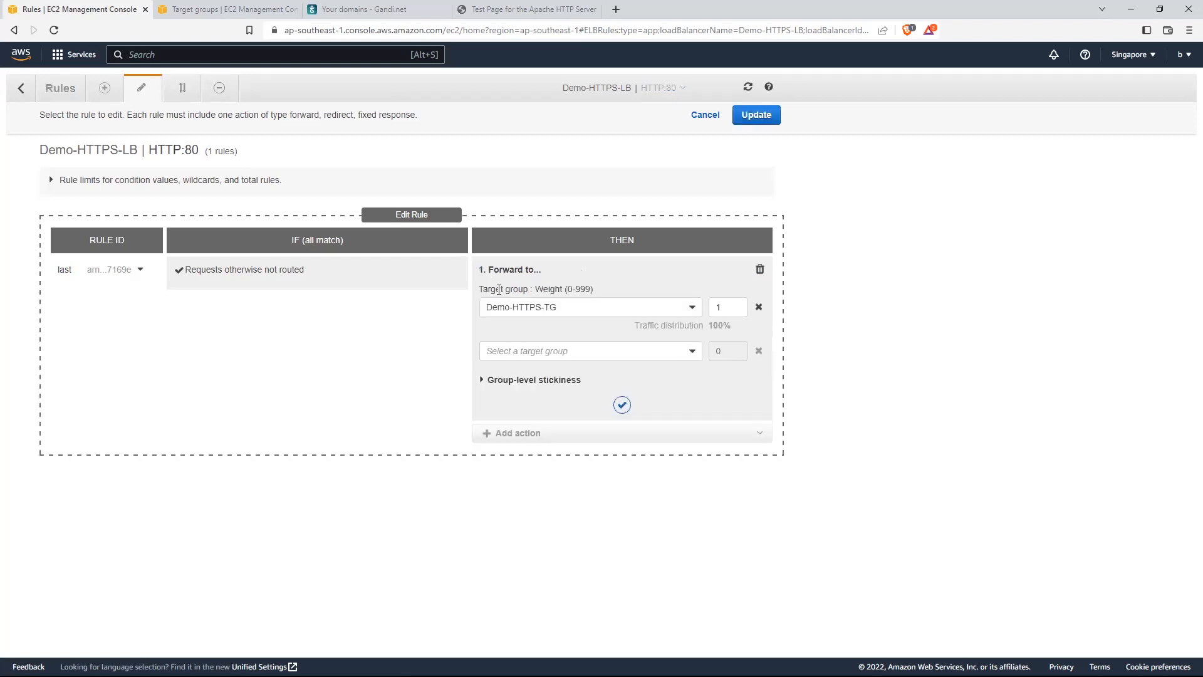
click(664, 314)
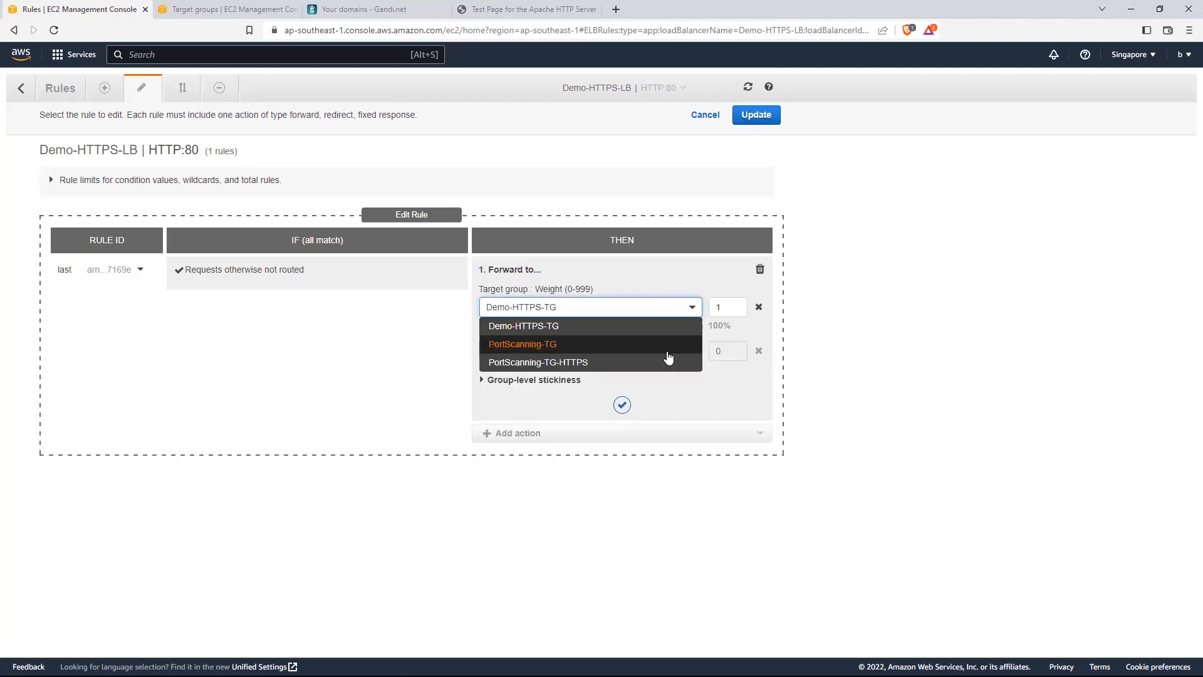
click(826, 312)
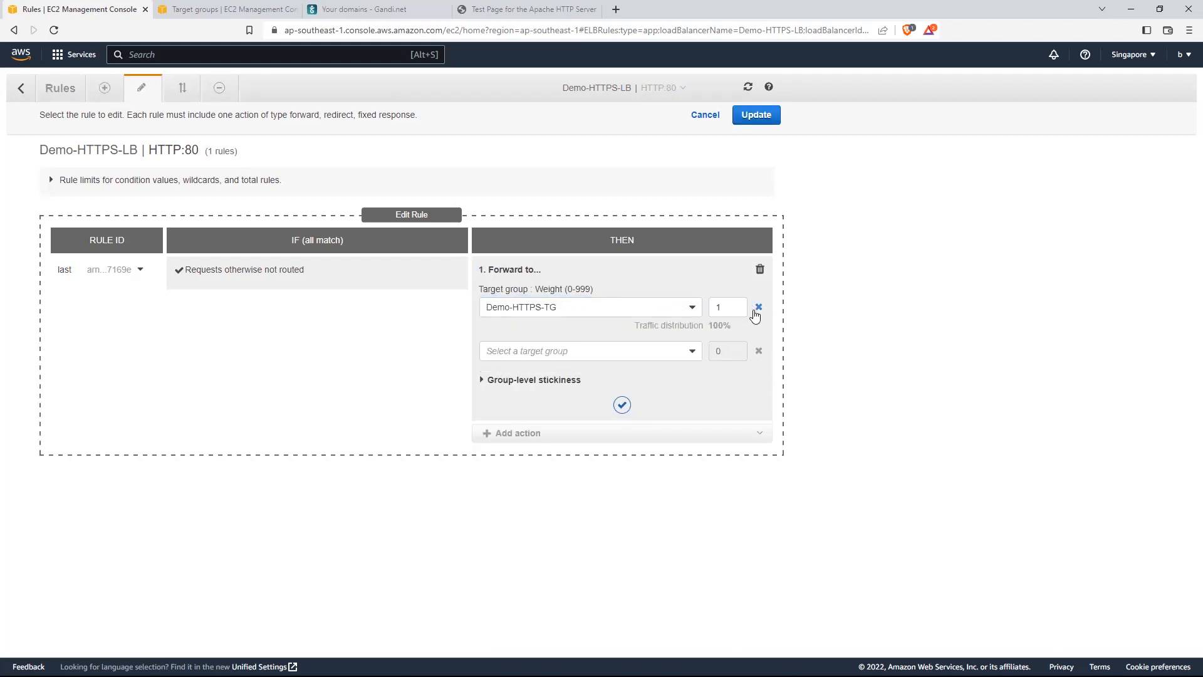
click(760, 270)
Step: Add a redirect action to HTTPS port 443 to the HTTP:80 default rule and update the rule
click(549, 277)
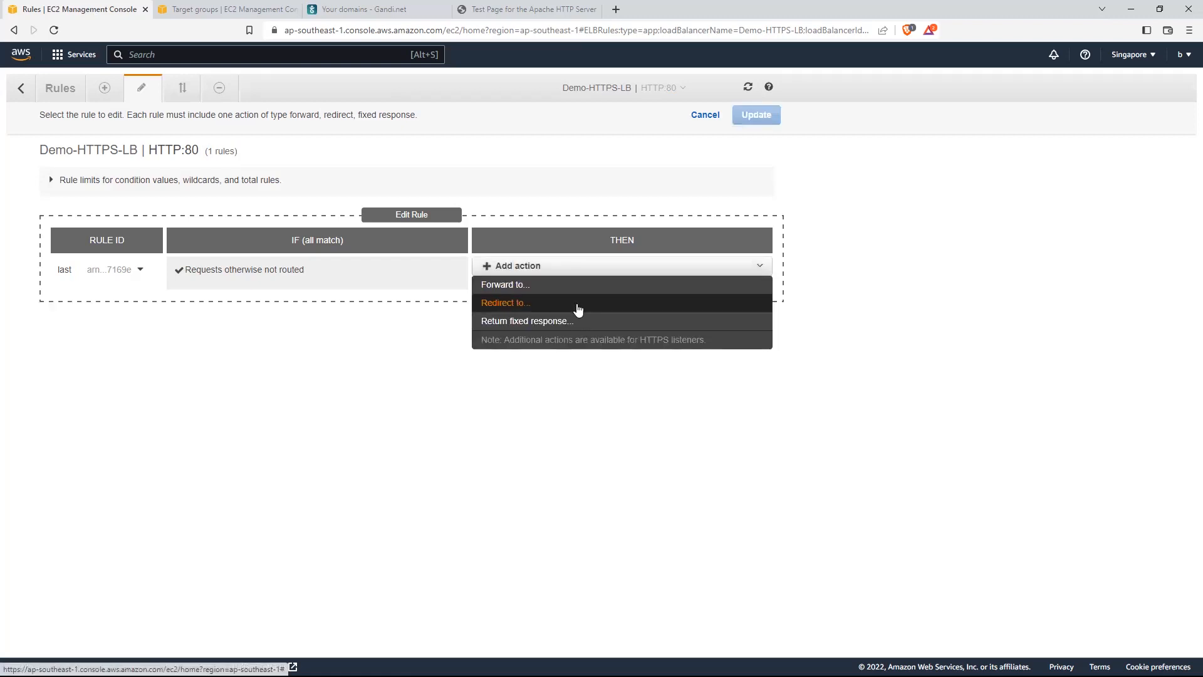
click(574, 301)
click(596, 294)
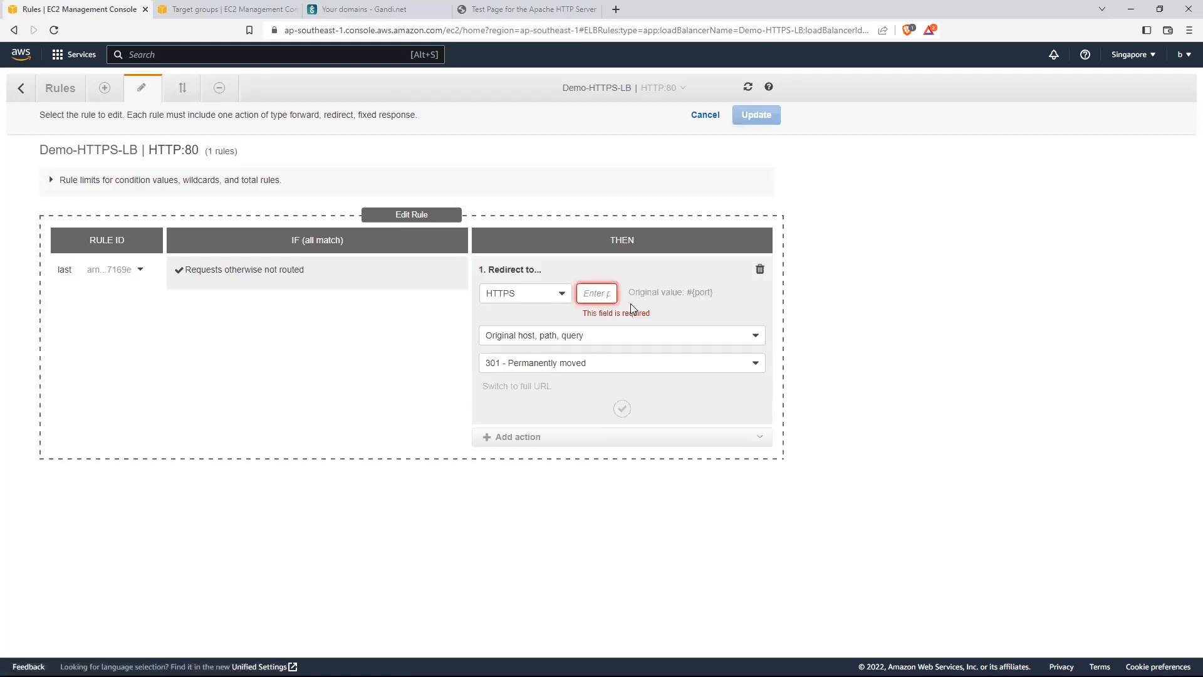
text(443)
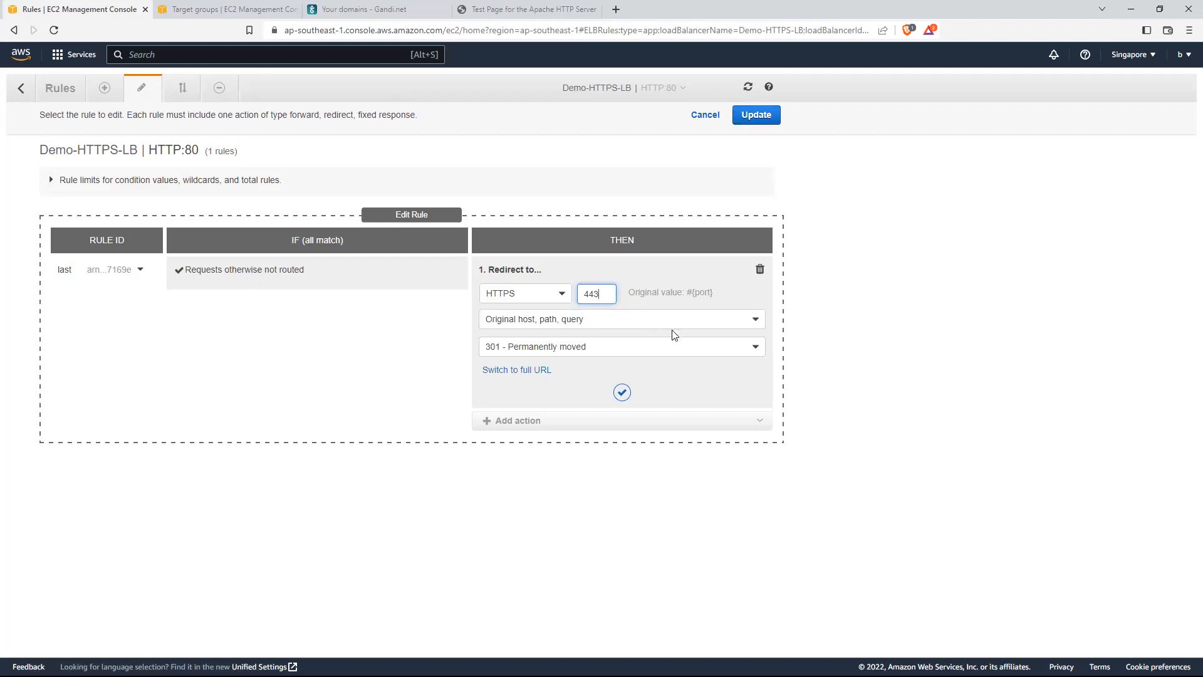
click(756, 115)
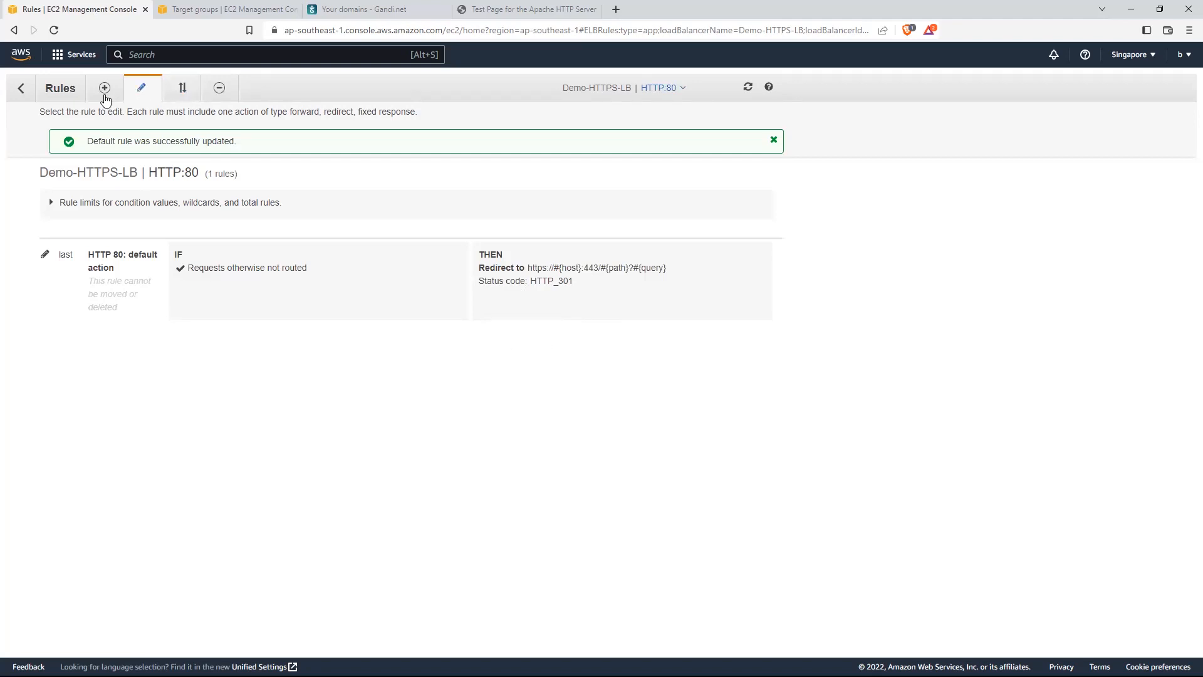
Step: Check the updated listener rules of Demo-HTTPS-LB and open the list of target groups
click(21, 87)
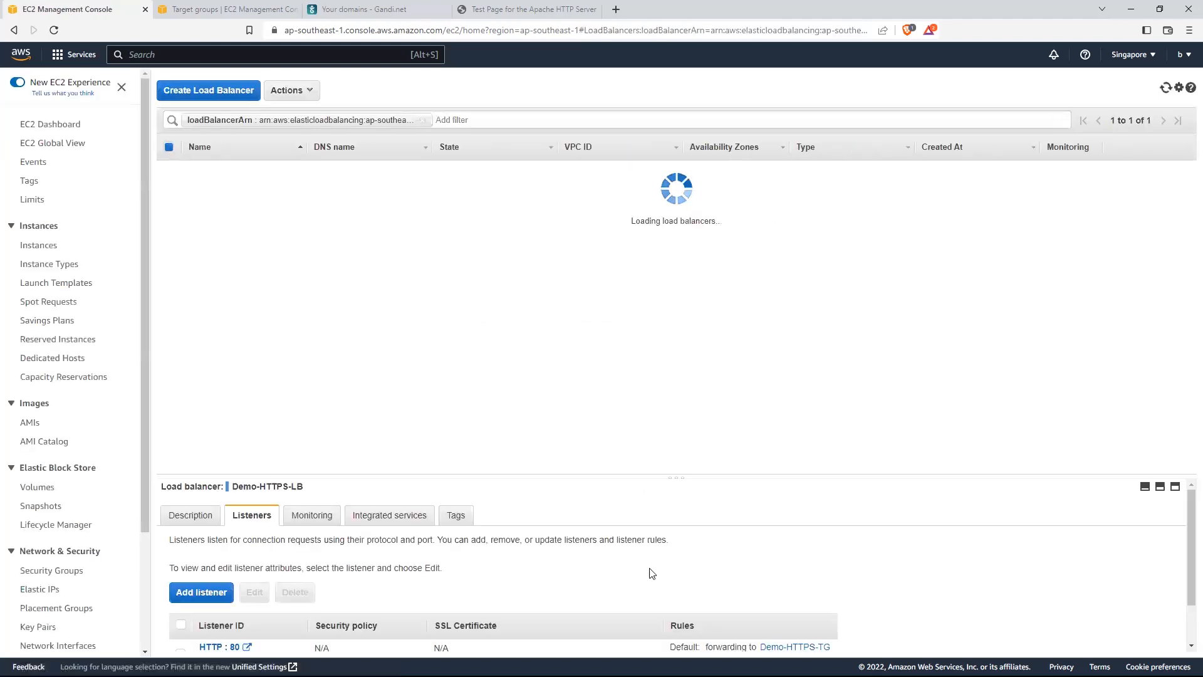
scroll(828, 634, down, 1)
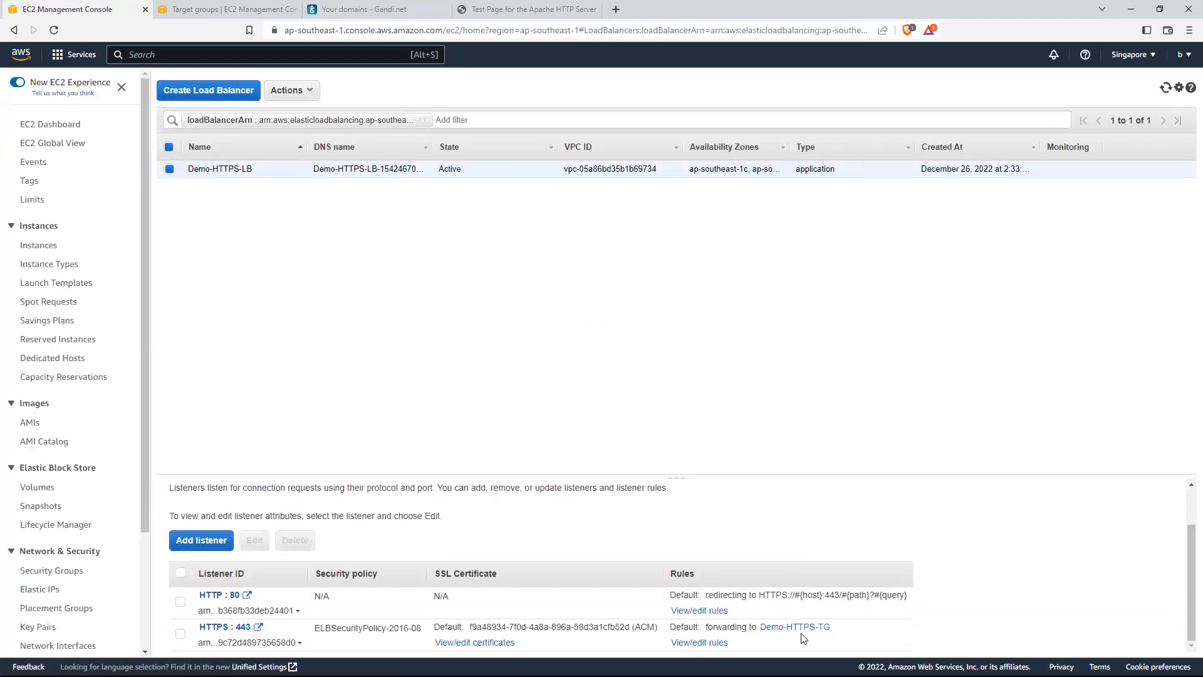
click(805, 627)
scroll(88, 483, down, 3)
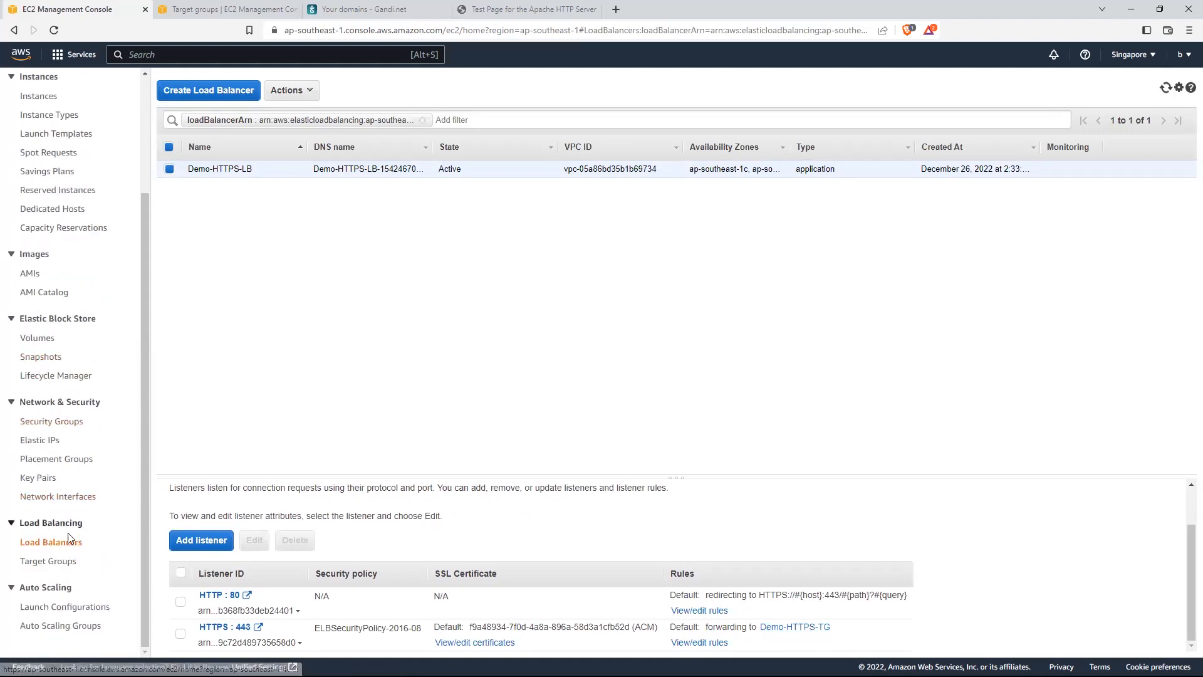
click(70, 562)
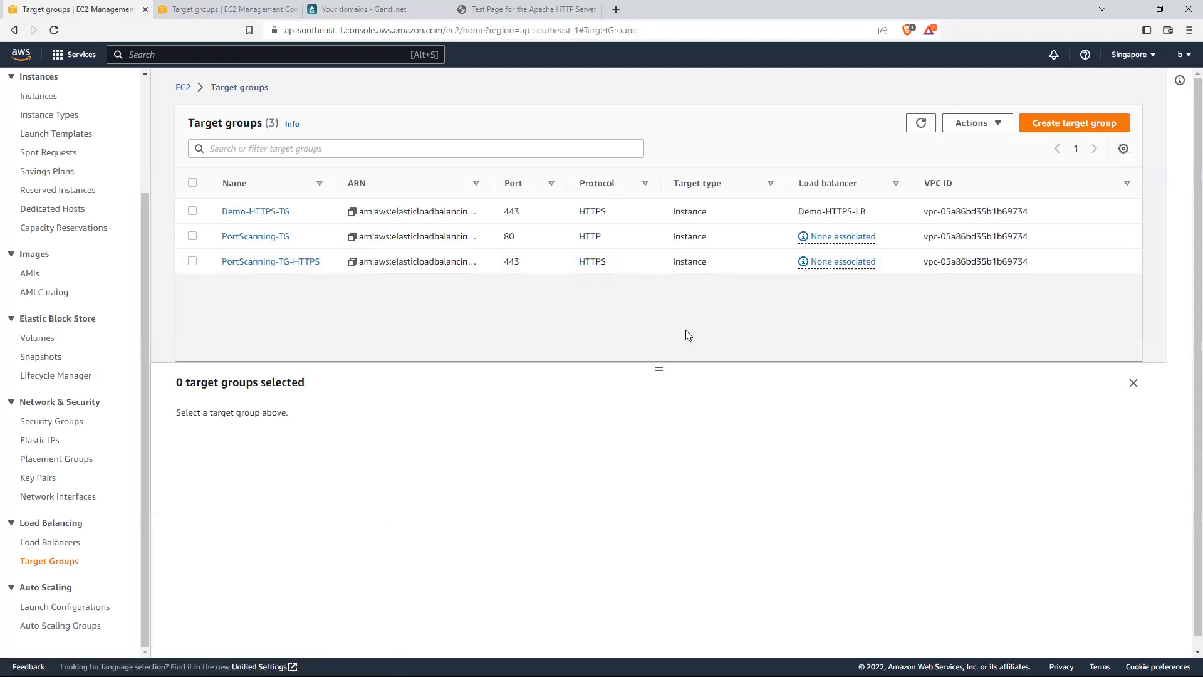
Step: Open the Demo-HTTPS-TG target group and check the health status of its registered target
click(270, 211)
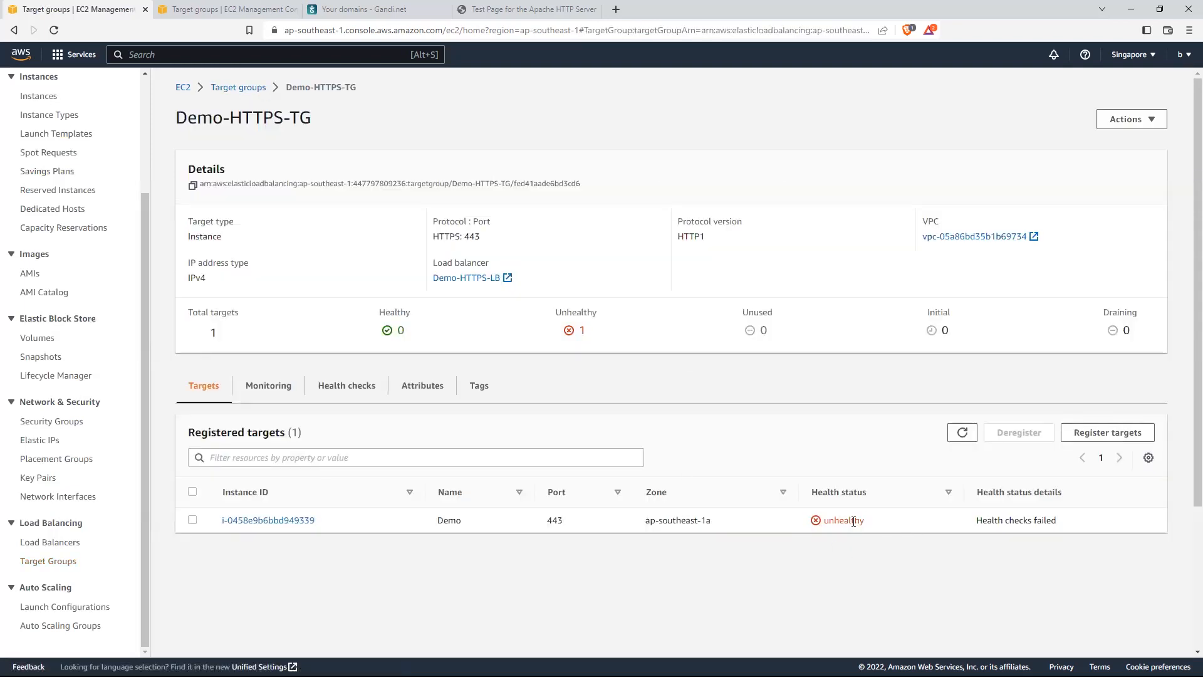
double_click(853, 521)
click(238, 9)
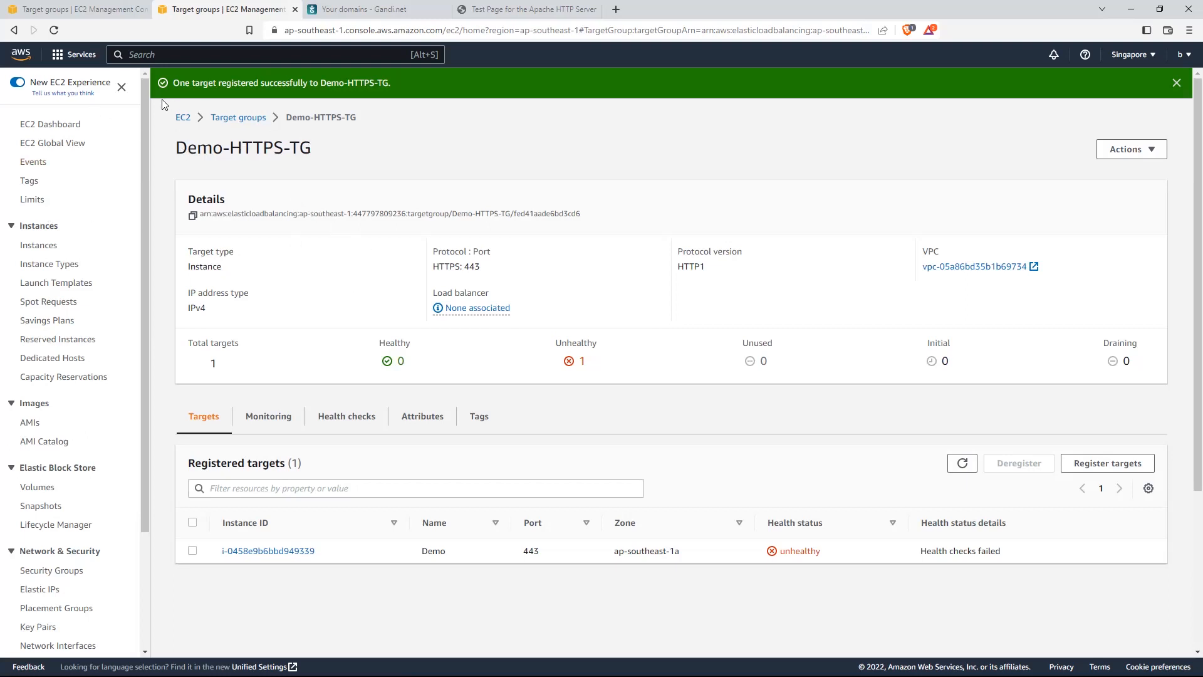
Step: Find the running Demo instance from the EC2 dashboard and connect to it through Session Manager
click(55, 128)
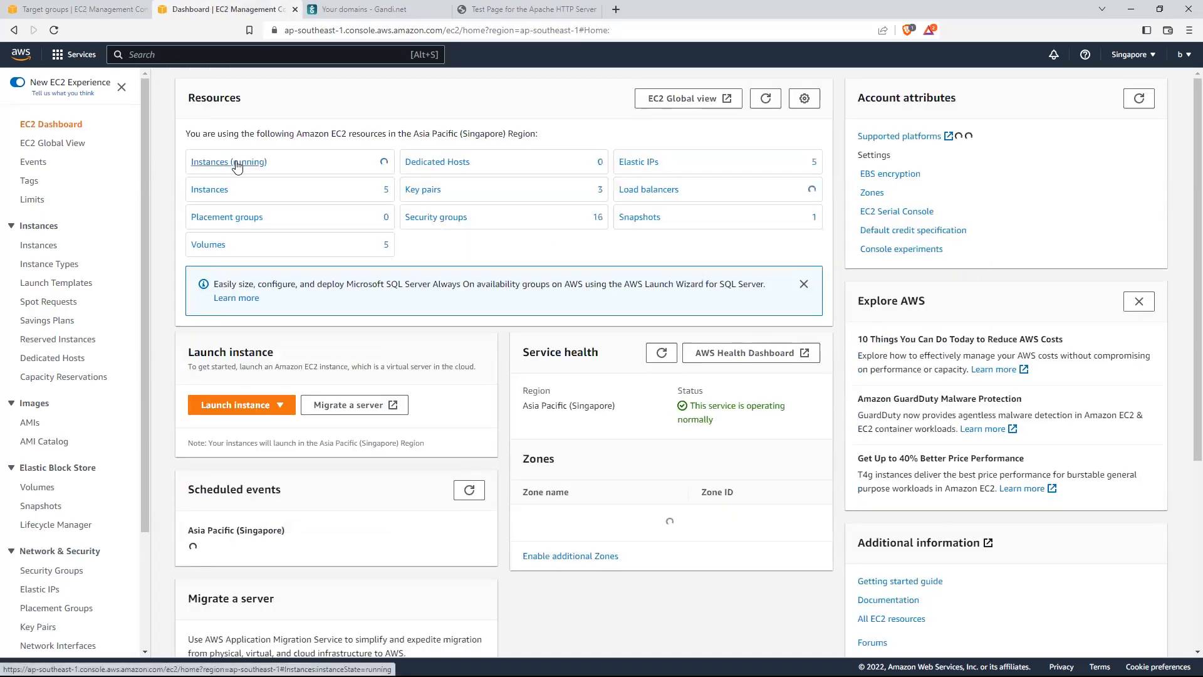
click(259, 167)
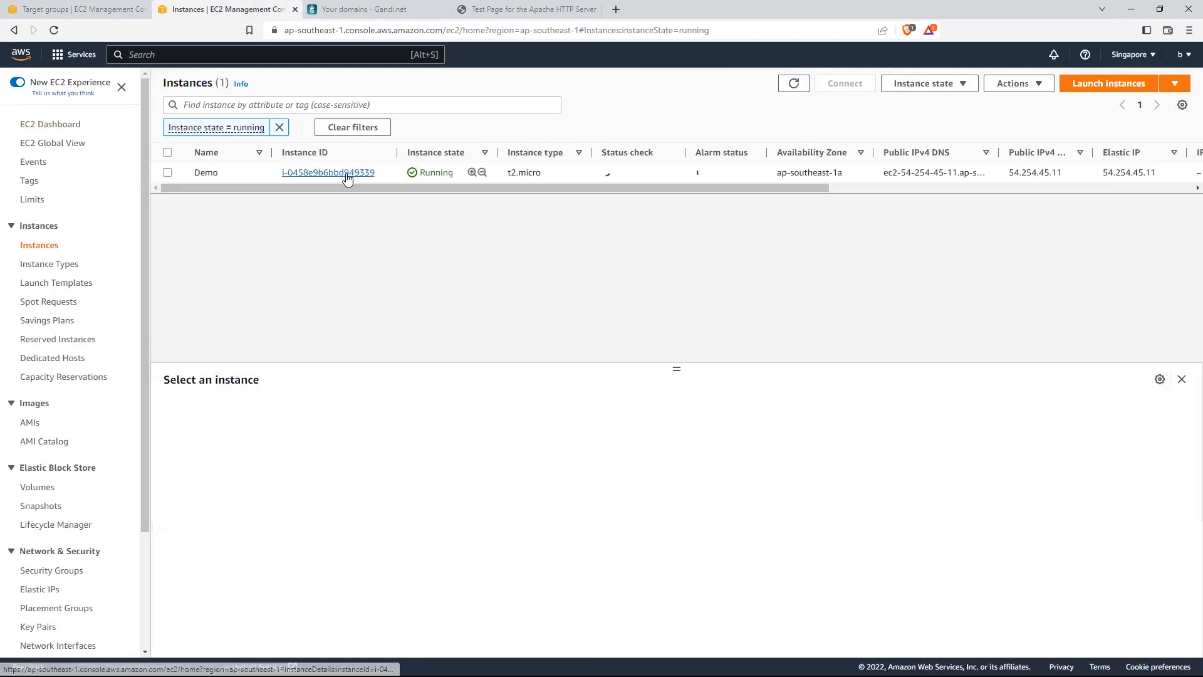
click(350, 174)
click(957, 116)
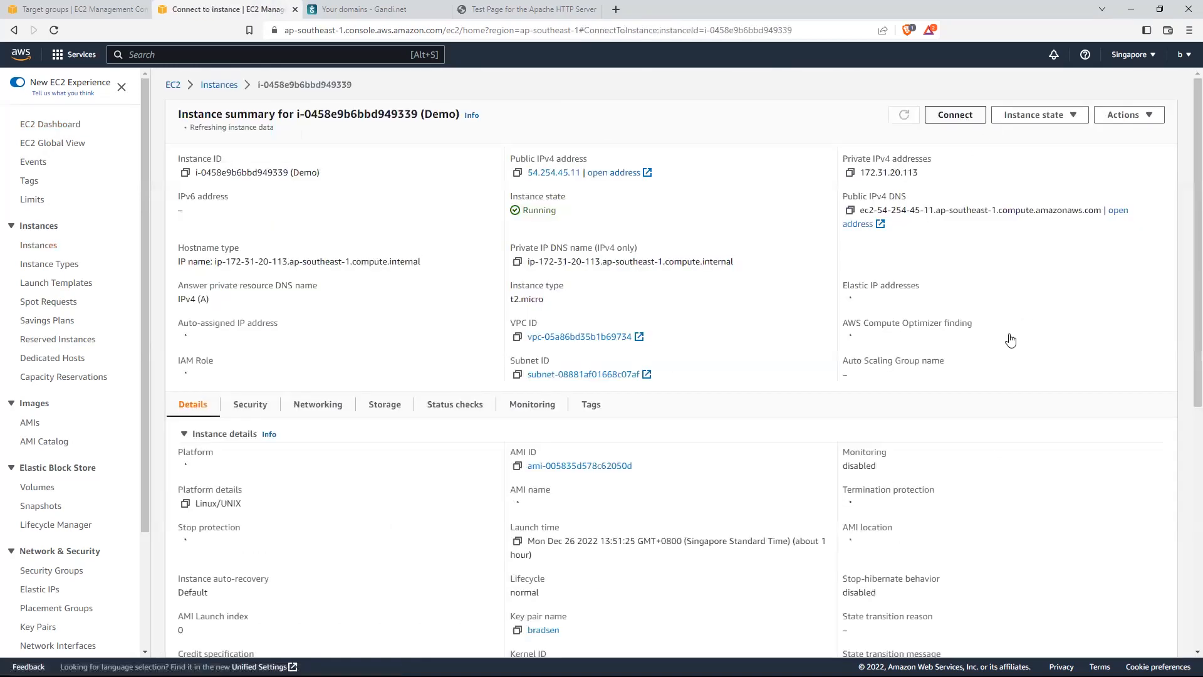
click(233, 188)
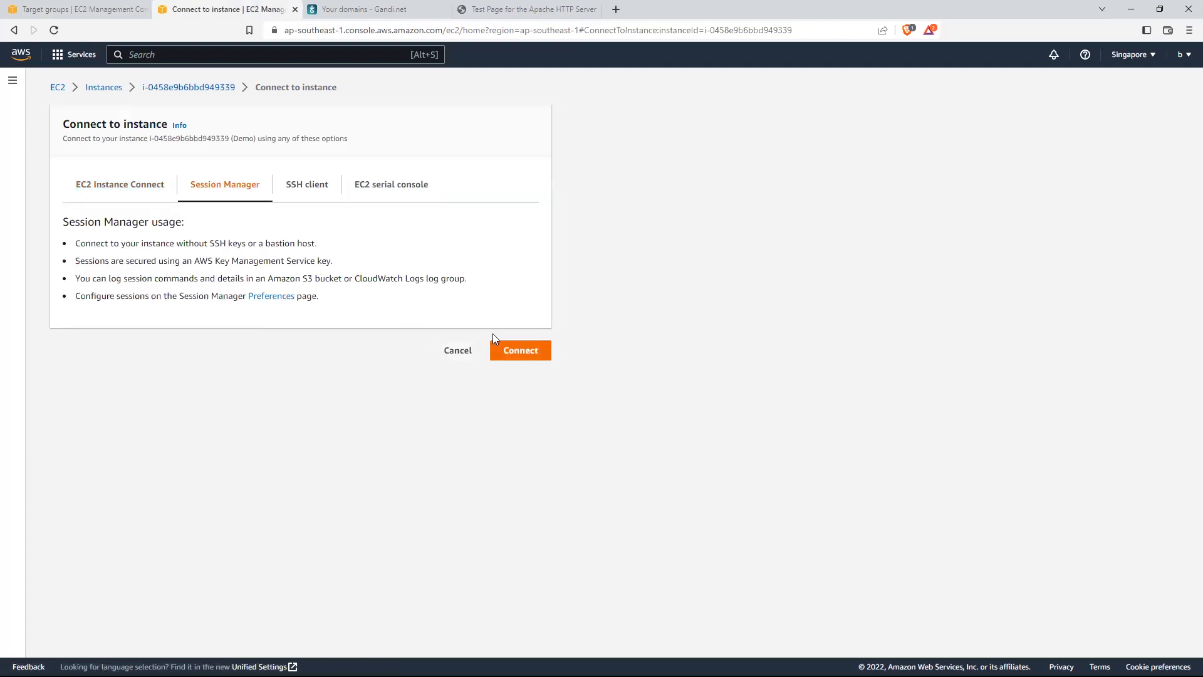
click(516, 359)
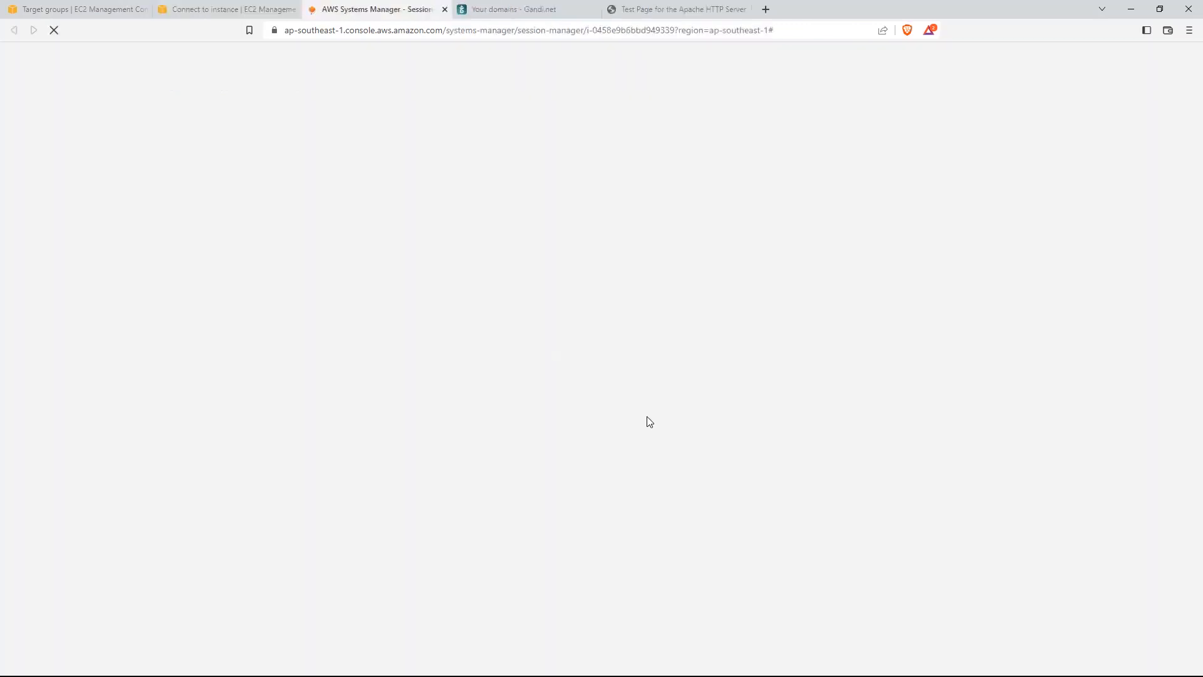
Step: Run netstat -nlpt in the instance's shell and check which ports are listening
text(netstat )
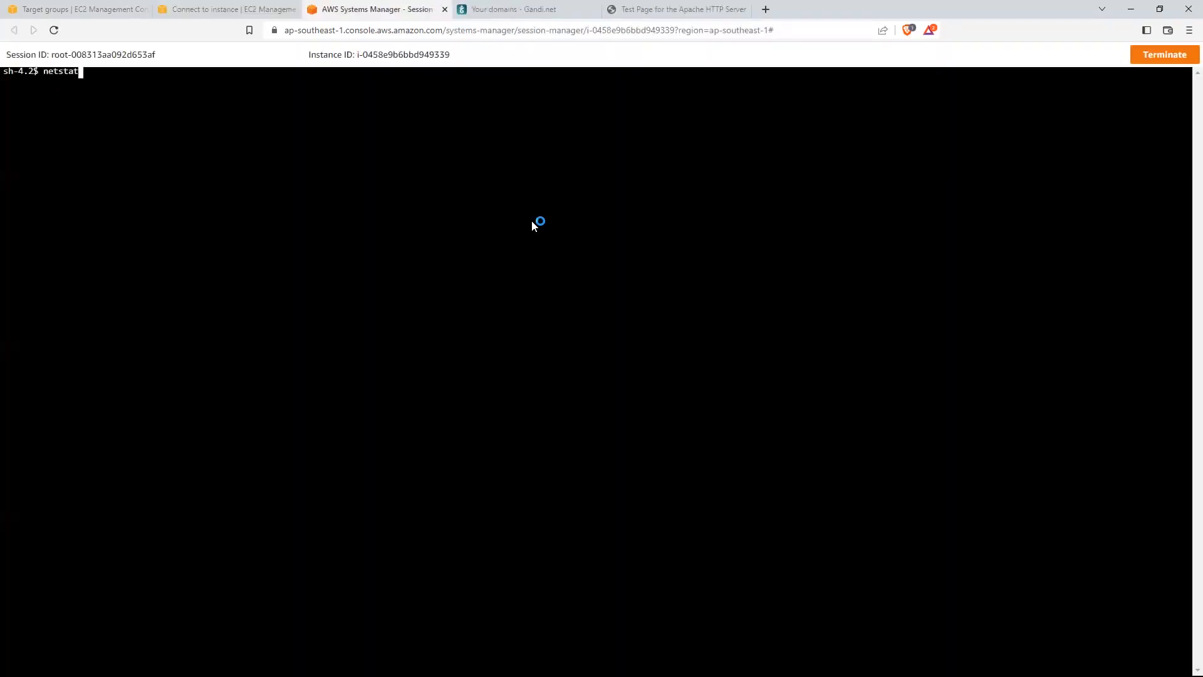
text(-nlpt)
key(Return)
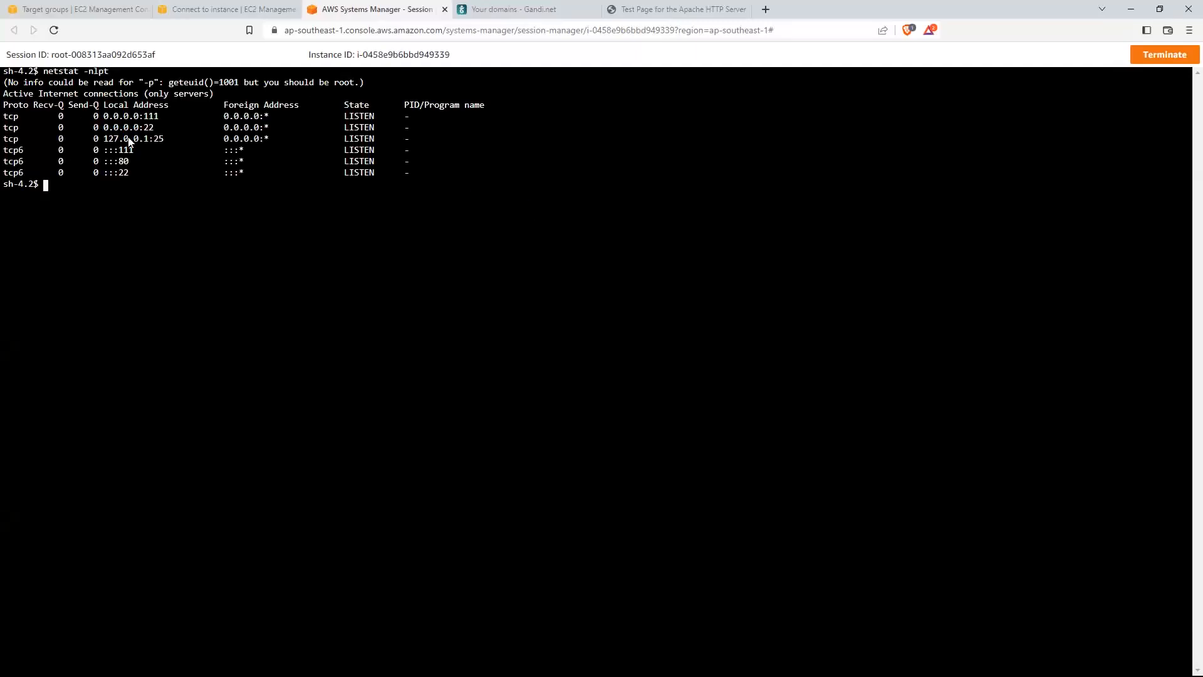
mouse_move(134, 166)
mouse_down()
mouse_move(118, 164)
mouse_move(124, 155)
mouse_up()
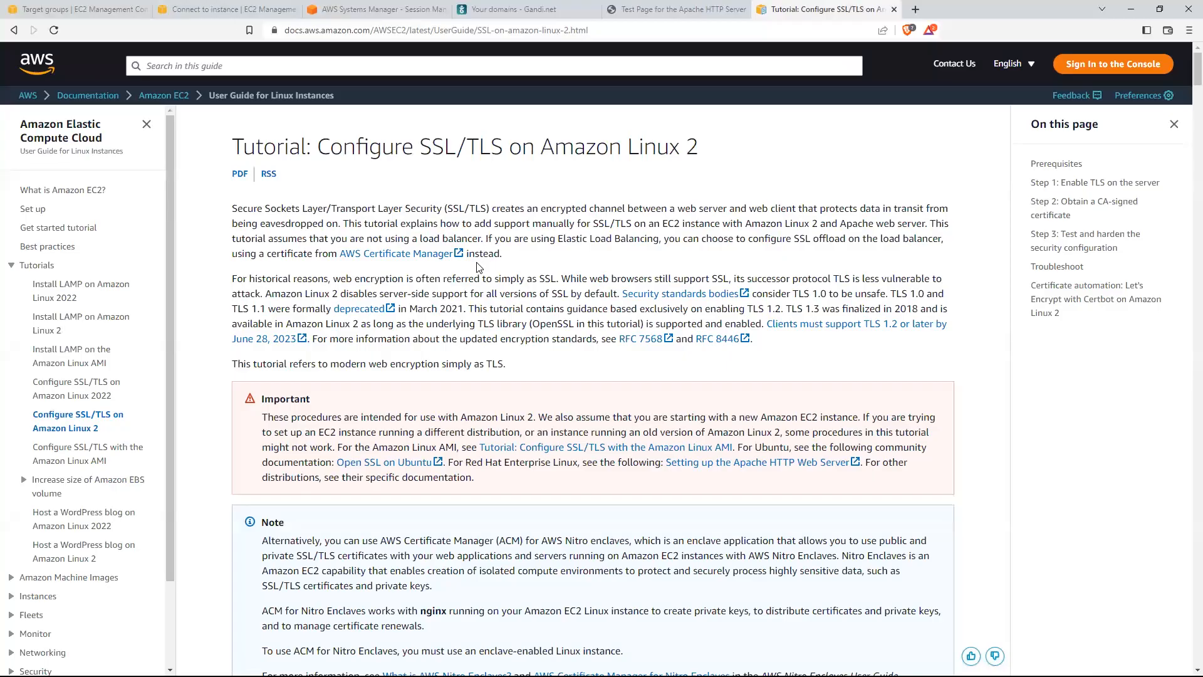
Step: Copy the mod_ssl installation command from the AWS SSL/TLS tutorial, run sudo yum install -y mod_ssl in the session and clear the terminal
scroll(431, 271, down, 15)
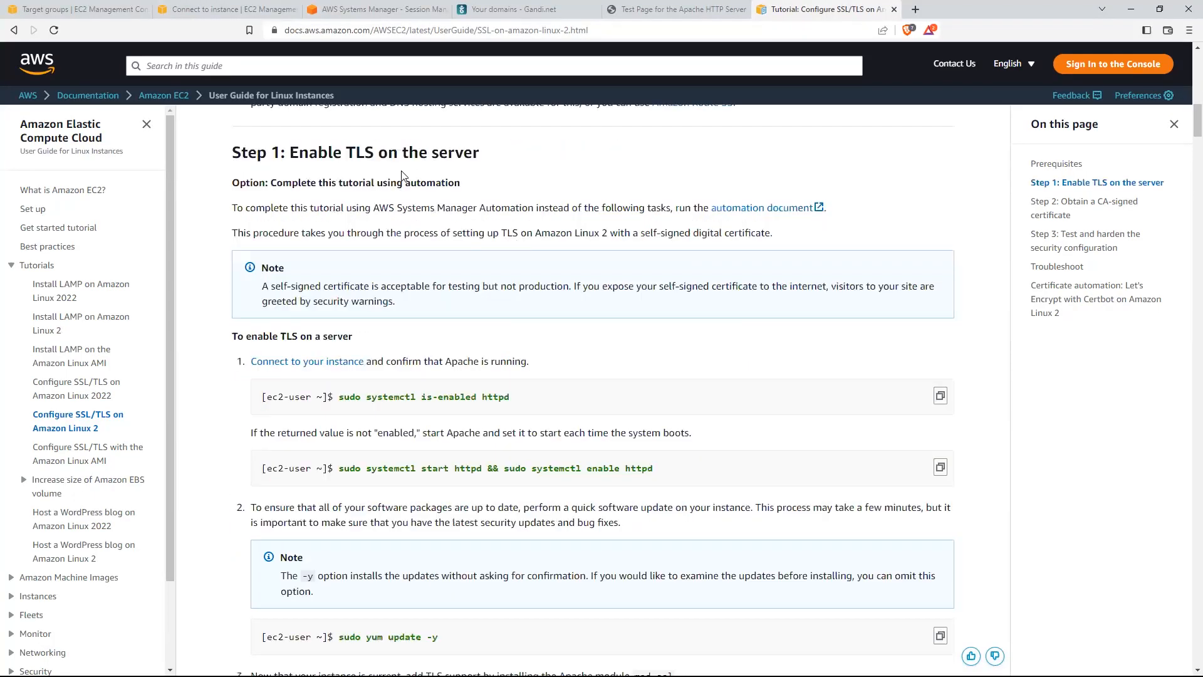
click(939, 395)
scroll(871, 354, down, 1)
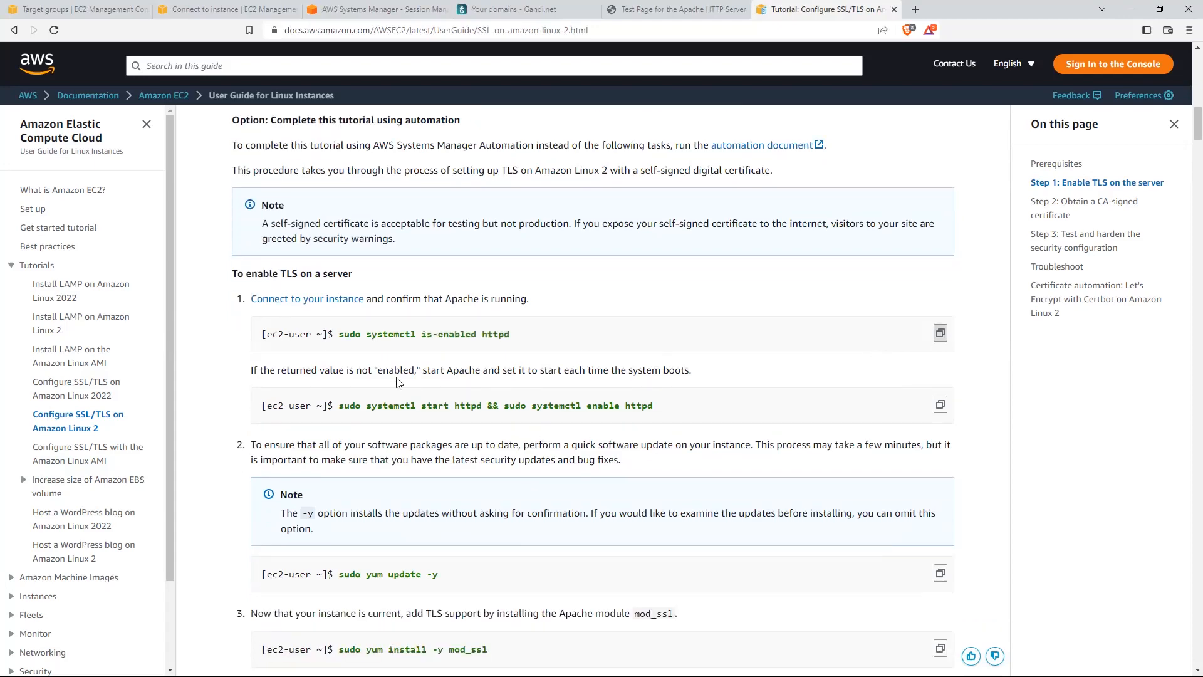
scroll(399, 382, down, 5)
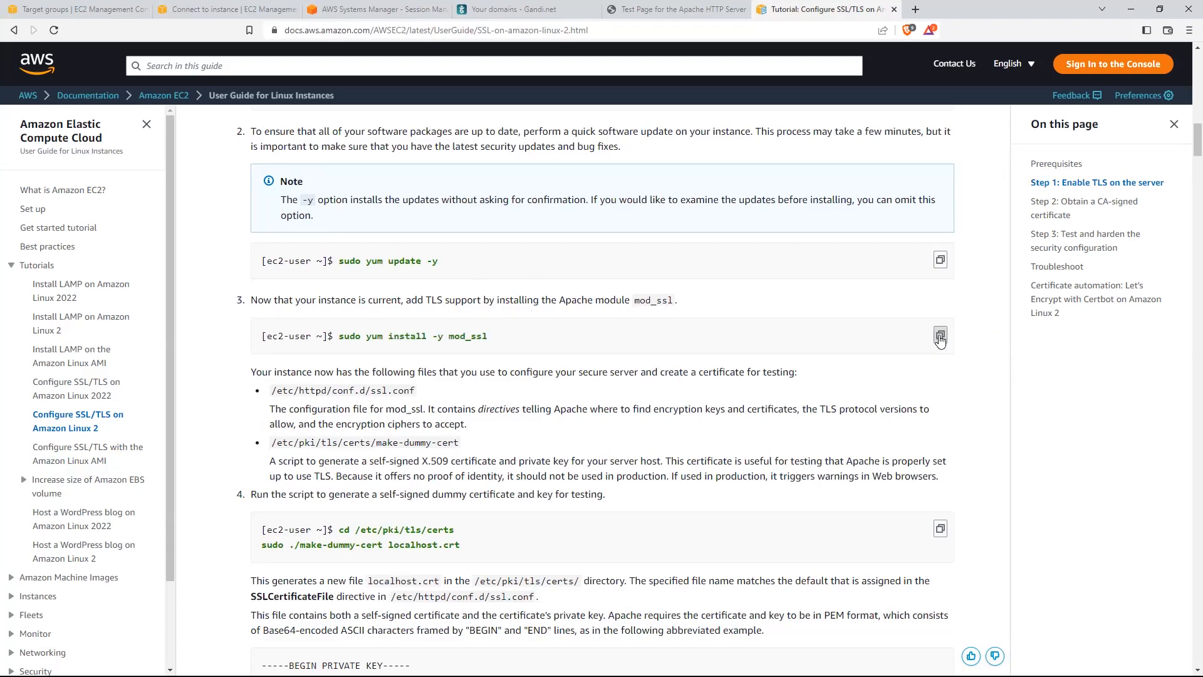
click(244, 9)
click(349, 9)
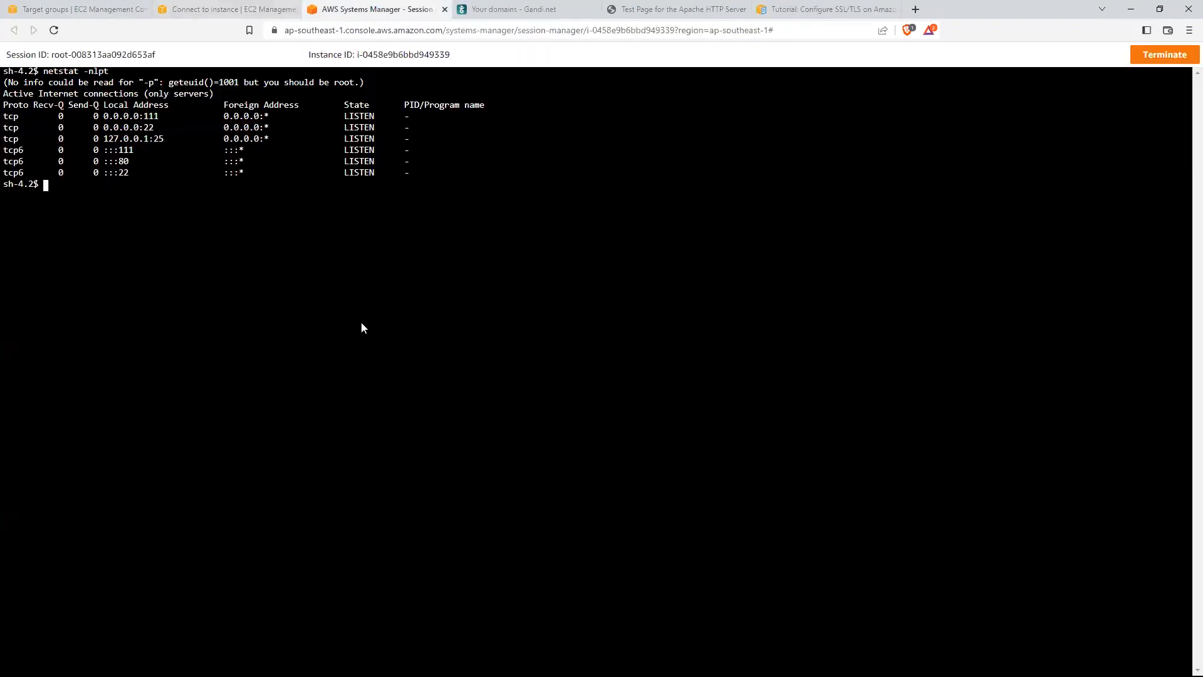
right_click(333, 307)
click(421, 397)
key(Return)
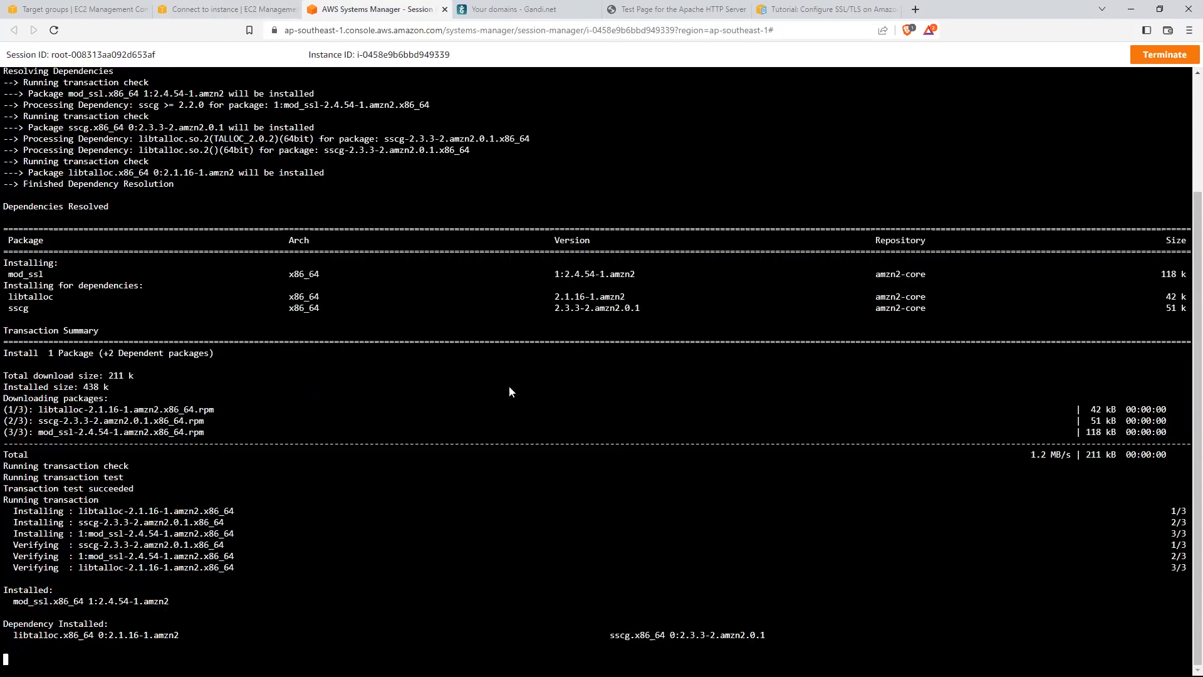
text(c)
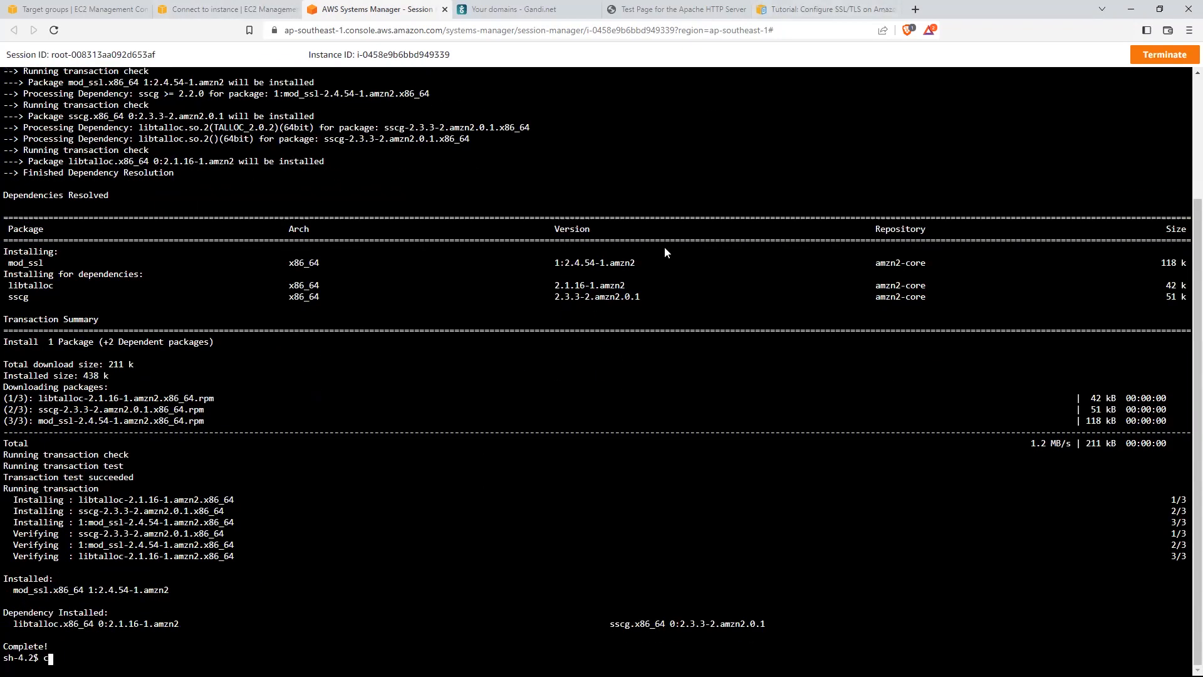
text(lear)
key(Return)
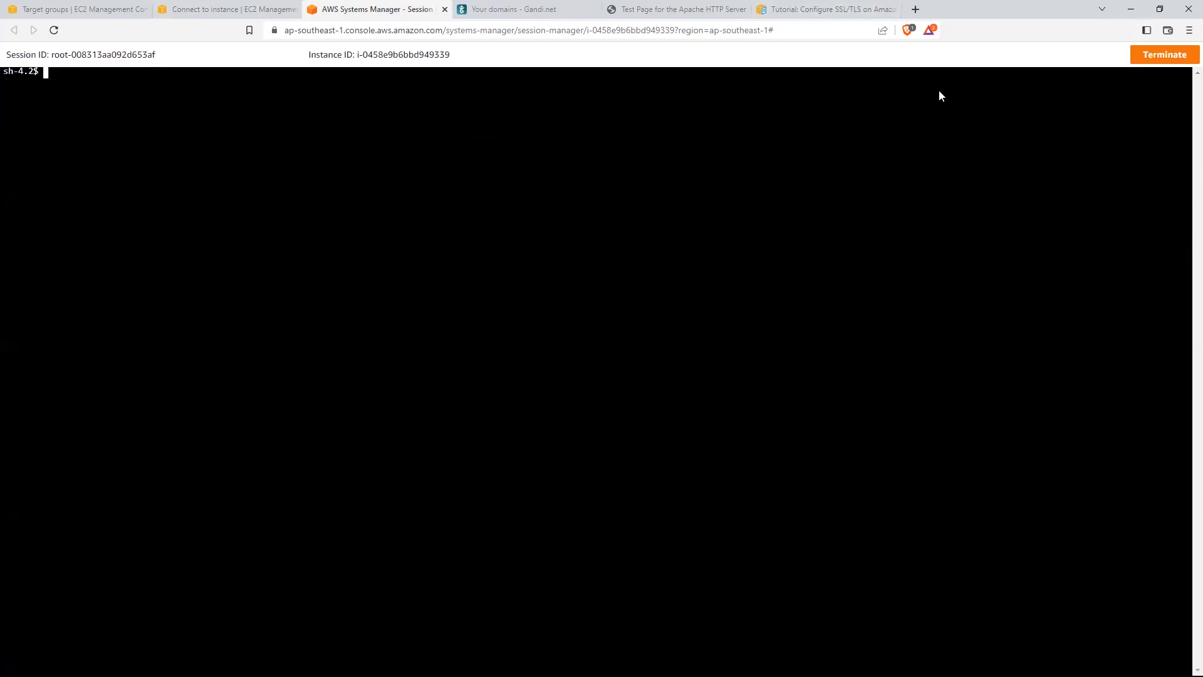
Step: Copy the dummy-certificate commands from the tutorial and generate localhost.crt in /etc/pki/tls/certs with sudo ./make-dummy-cert localhost.crt
click(852, 8)
scroll(637, 359, down, 1)
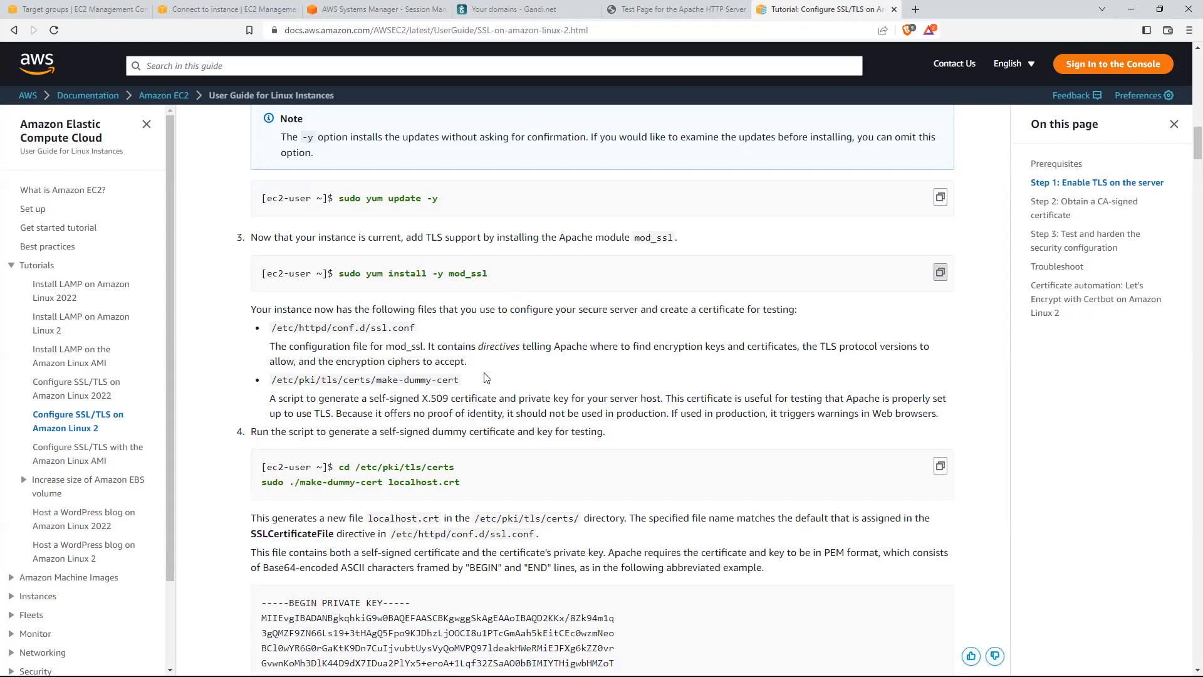
click(940, 466)
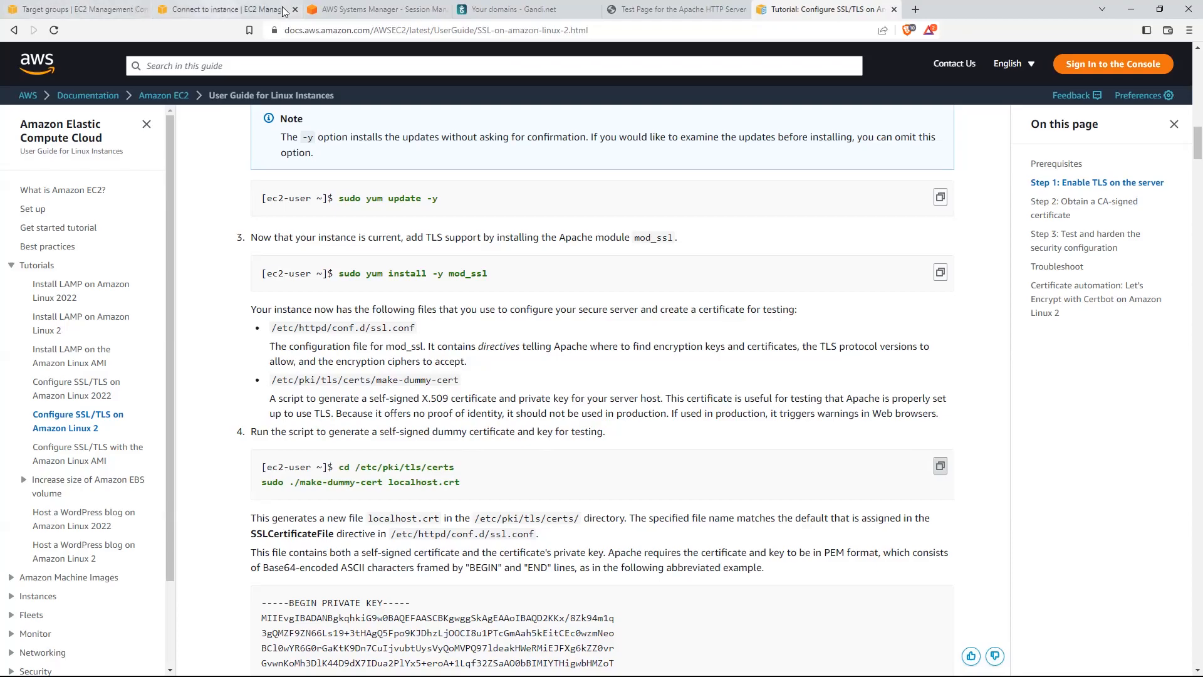
click(351, 10)
right_click(264, 367)
click(324, 467)
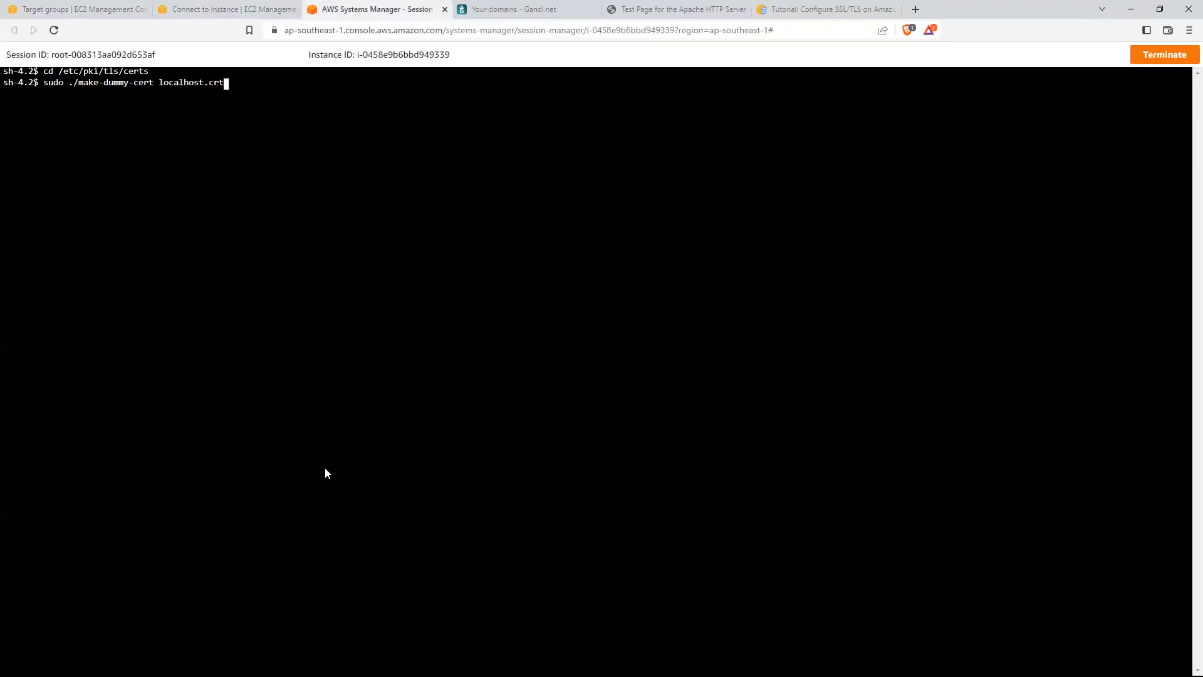
Step: Find the ssl.conf editing instructions in tutorial step 5 and copy the path /etc/httpd/conf.d/ssl.conf
click(828, 10)
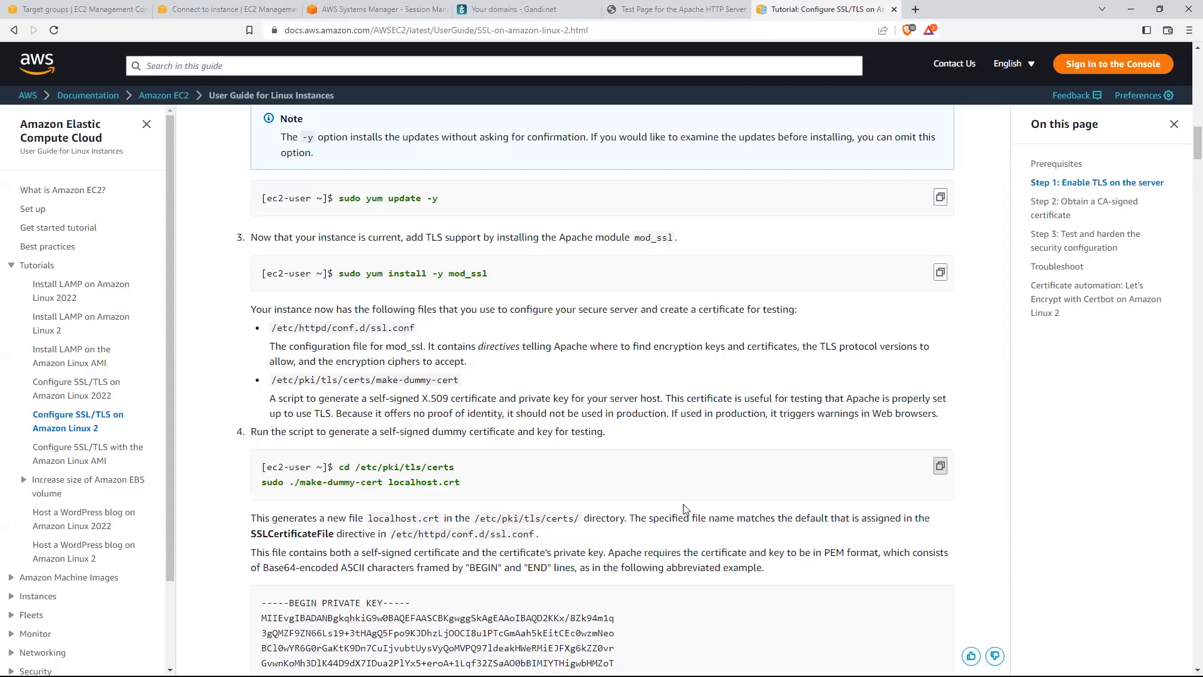
scroll(702, 463, down, 3)
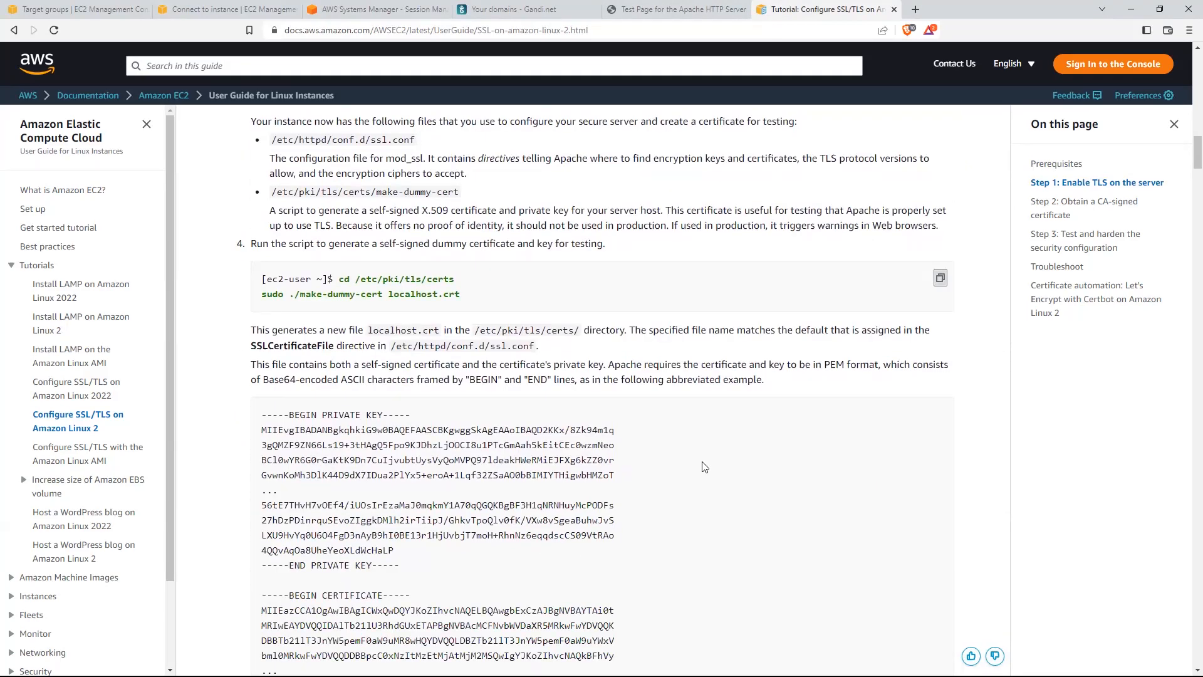
scroll(661, 446, down, 2)
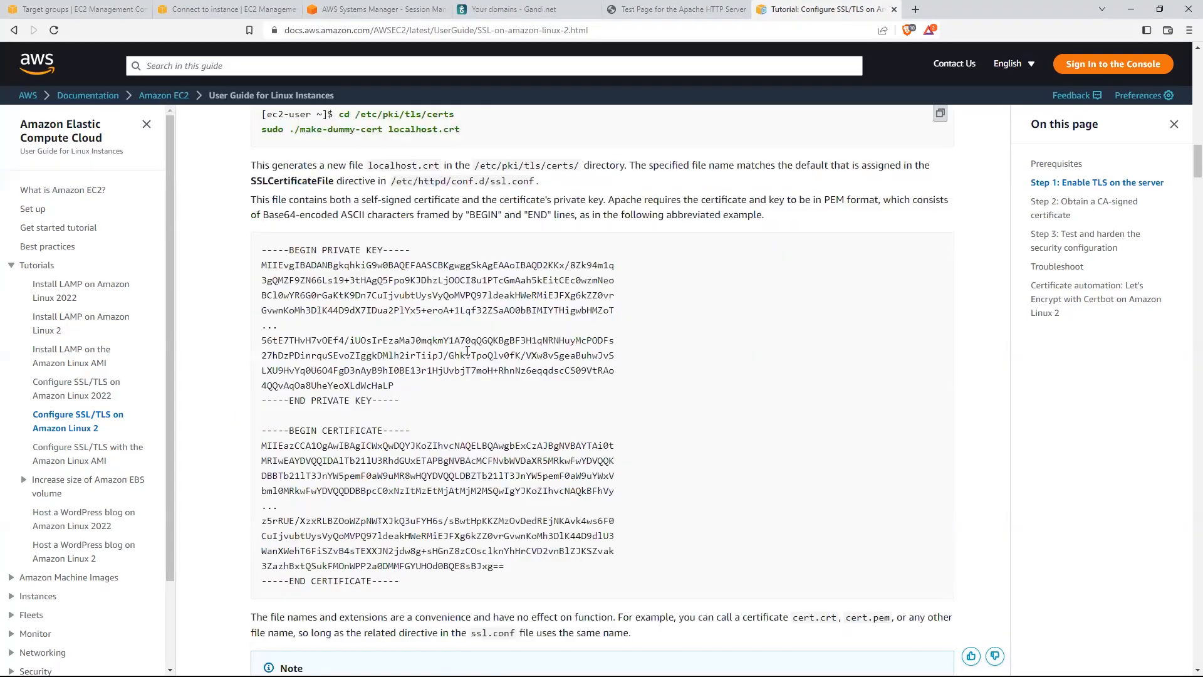
scroll(467, 350, down, 5)
scroll(413, 338, down, 2)
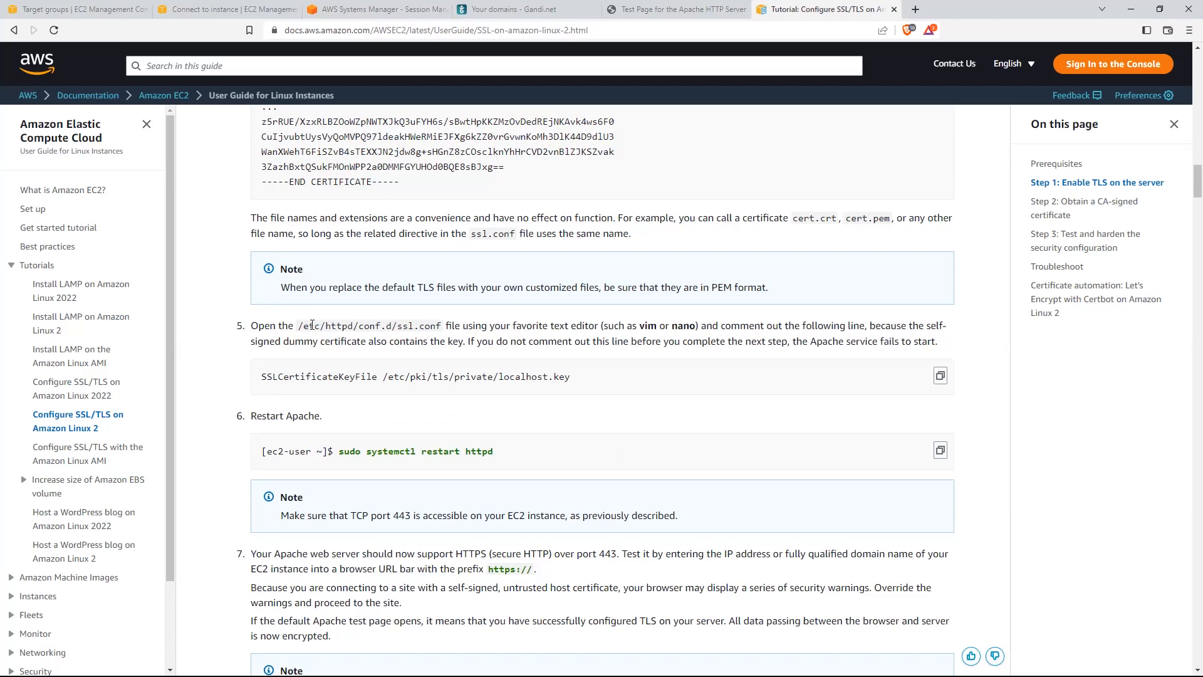
drag(298, 326, 441, 326)
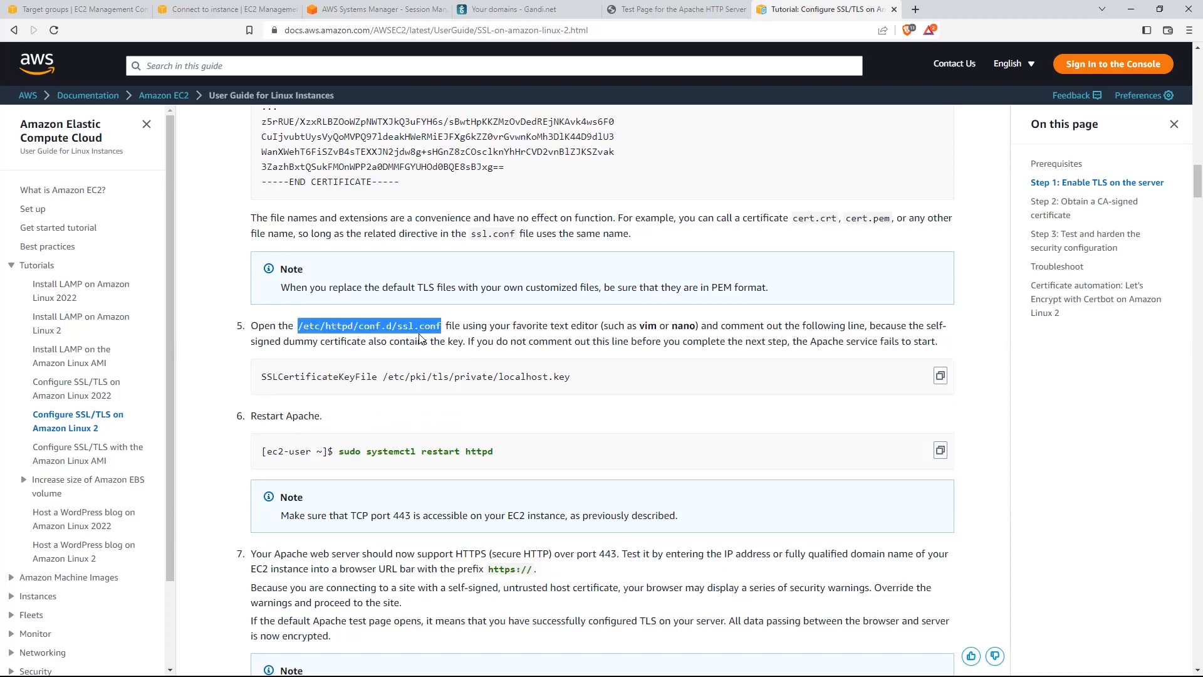
drag(266, 372, 556, 388)
click(556, 388)
drag(298, 325, 442, 326)
Step: Try to open /etc/httpd/conf.d/ssl.conf in nano without sudo, and leave the editor
click(67, 7)
click(213, 7)
click(318, 6)
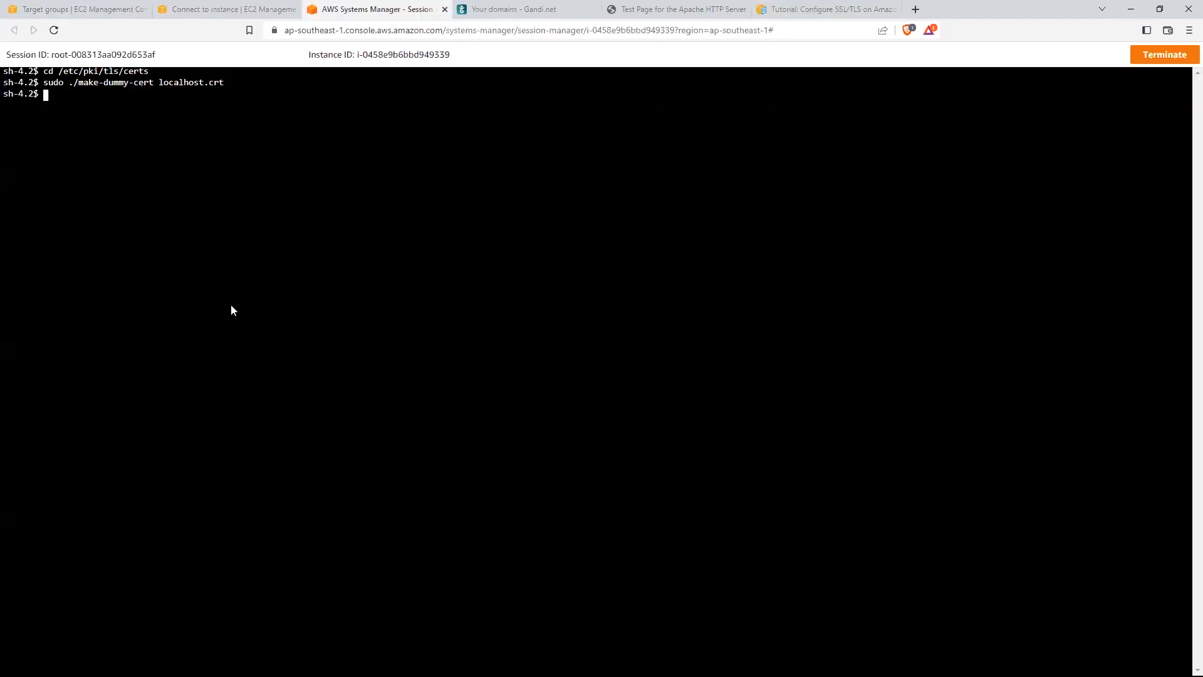
text(nano)
right_click(230, 305)
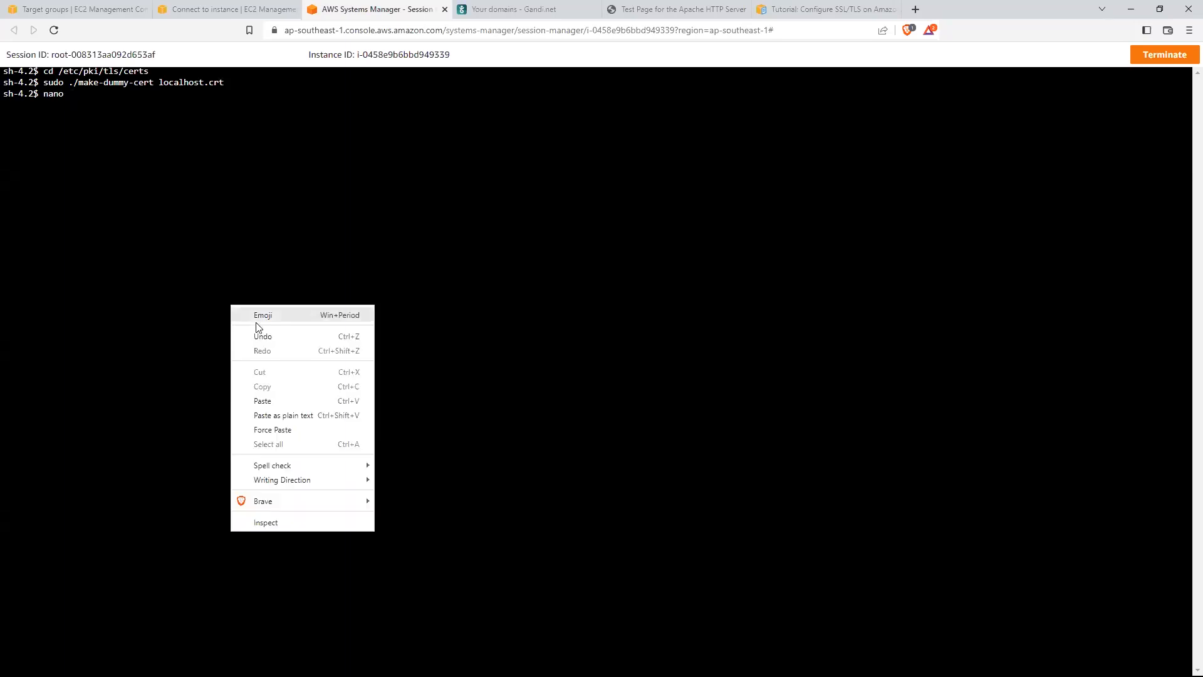
click(287, 399)
key(Return)
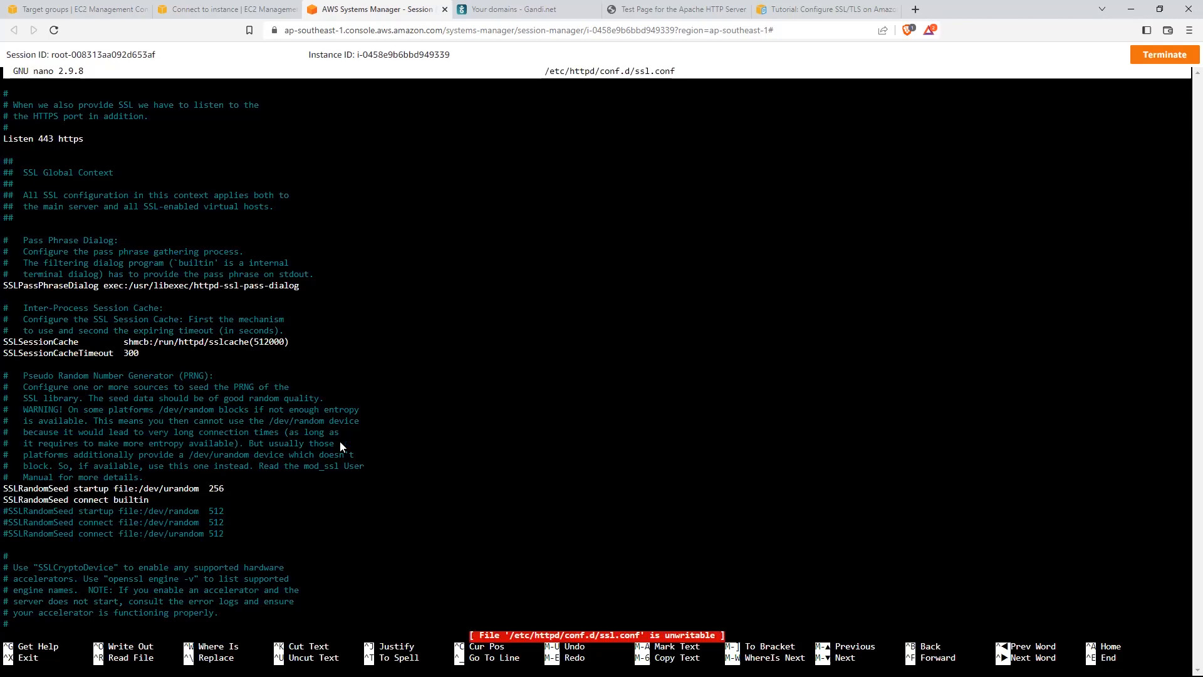
key(ctrl+x)
Step: Recall the last nano command, prefix it with sudo and open /etc/httpd/conf.d/ssl.conf for editing
key(Up)
key(Left)
key(Left)
key(Left)
key(Left)
key(Left)
key(Left)
key(Left)
key(Left)
key(Left)
key(Left)
key(Left)
key(Left)
key(Left)
key(Left)
key(Left)
key(Left)
key(Left)
key(Left)
key(Left)
key(Left)
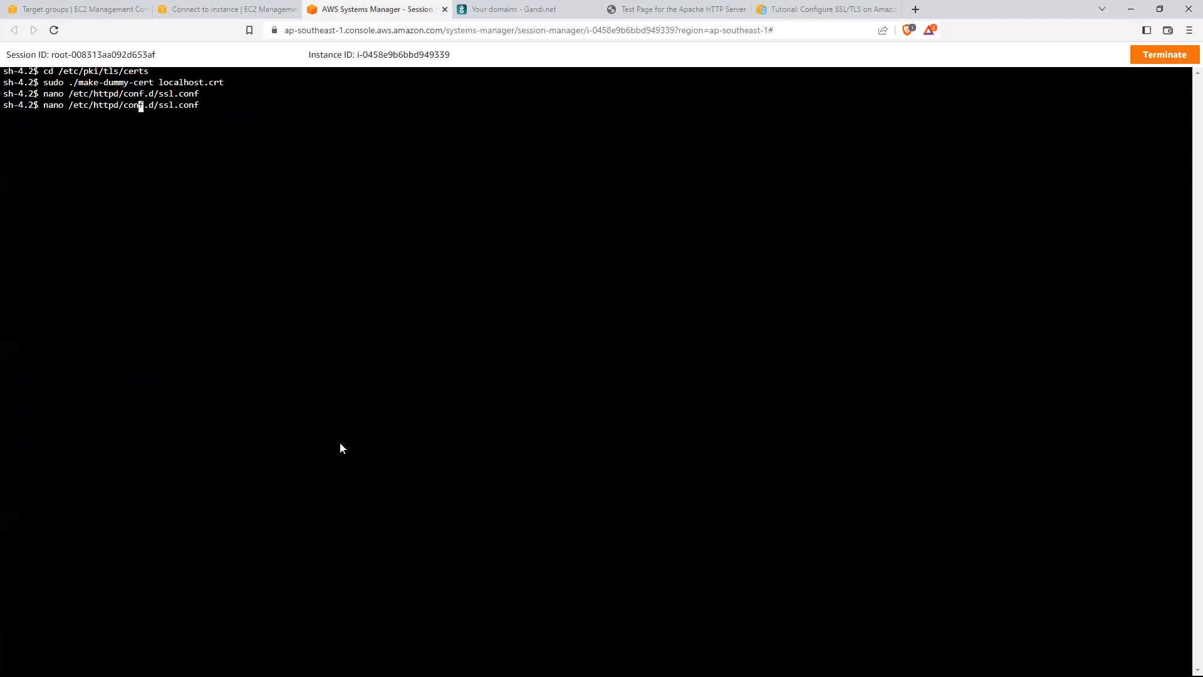
text(sudo)
key(Return)
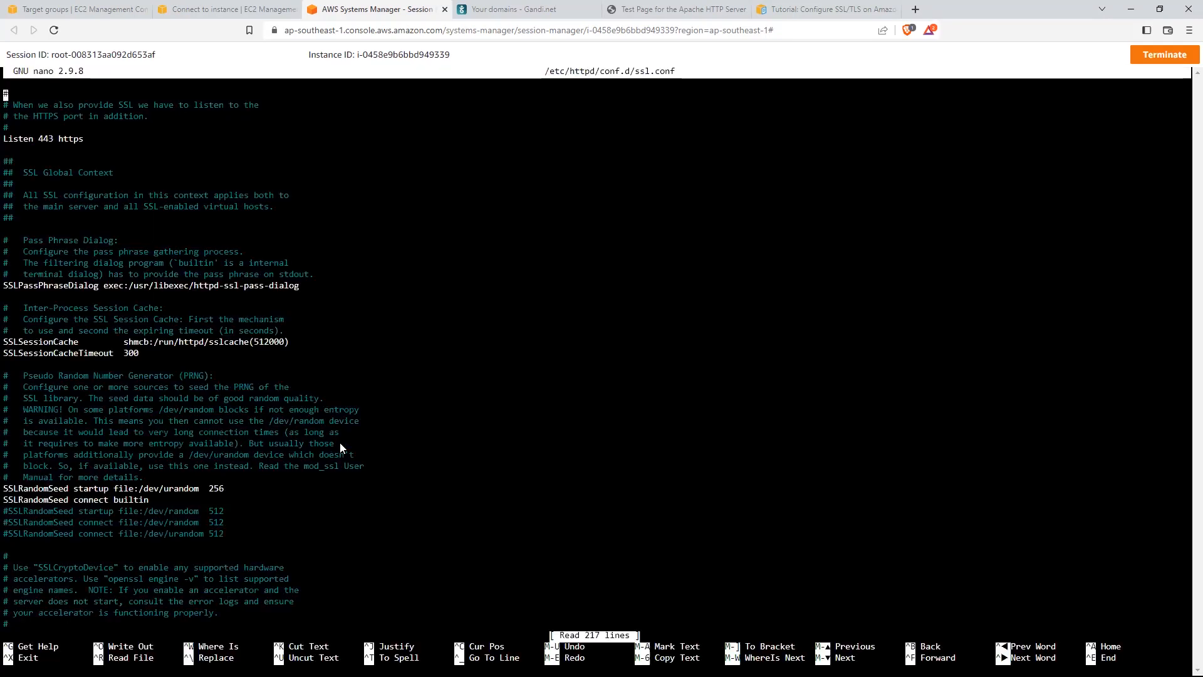
Step: Look through the opening sections of ssl.conf for the certificate key line that must be commented out
key(Down)
key(Down)
key(Down)
key(Down)
key(Down)
key(Down)
key(Down)
key(Down)
key(Down)
key(Down)
key(Down)
key(Down)
key(Down)
key(Down)
key(Down)
key(Down)
key(Down)
key(Down)
key(Down)
key(Down)
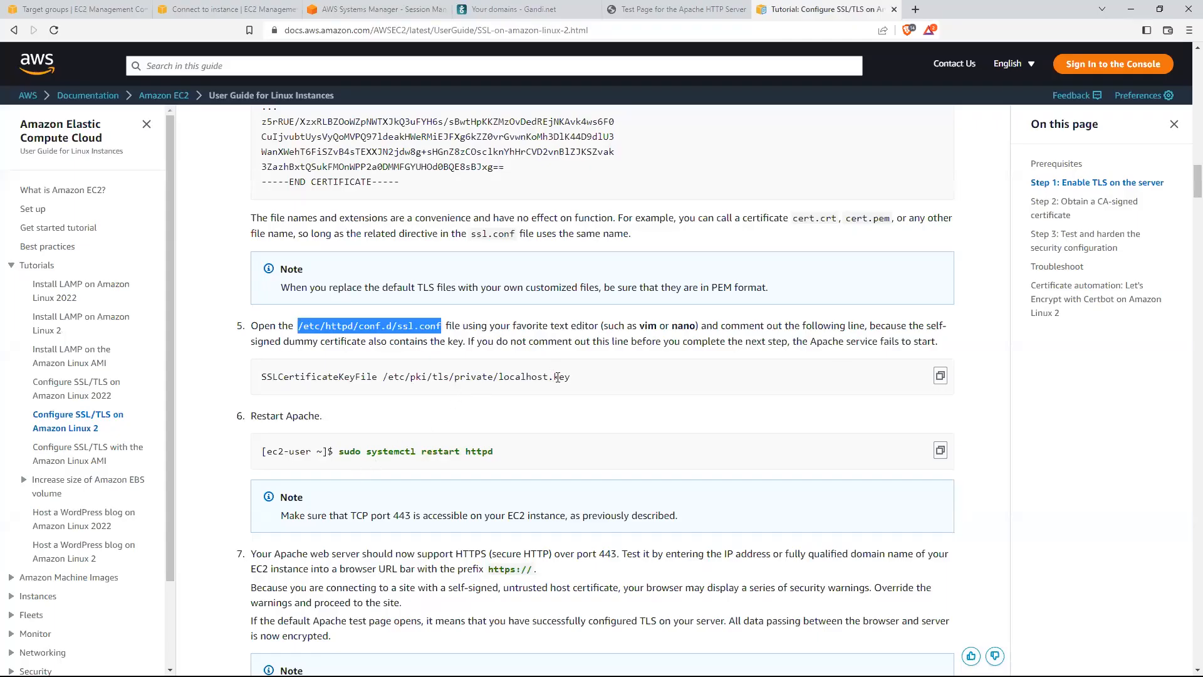
Step: Copy the directive name SSLCertificateKeyFile from the tutorial and return to the ssl.conf file in the session
double_click(319, 377)
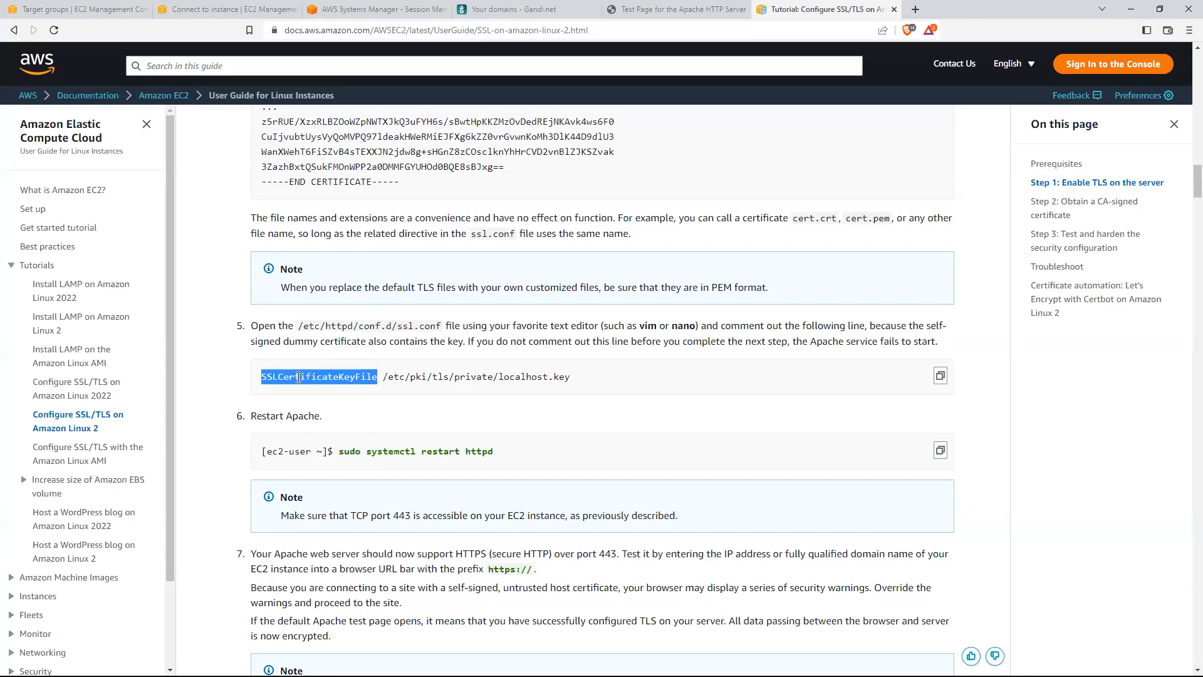
right_click(319, 379)
click(341, 393)
click(207, 5)
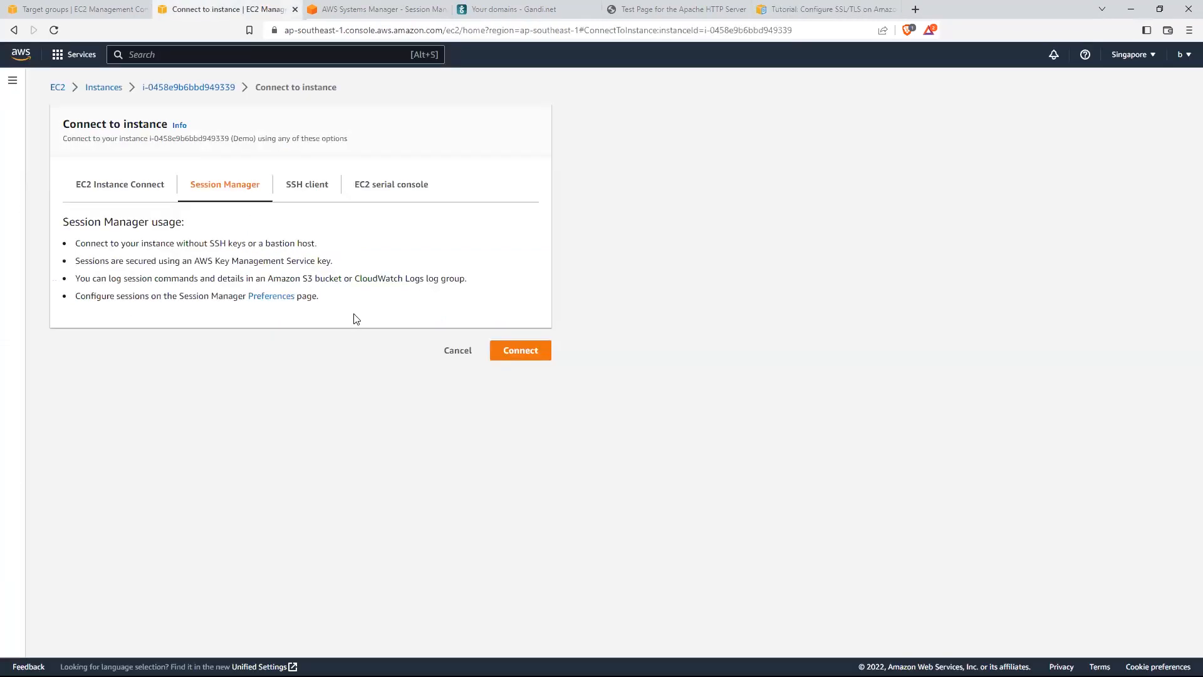
click(357, 9)
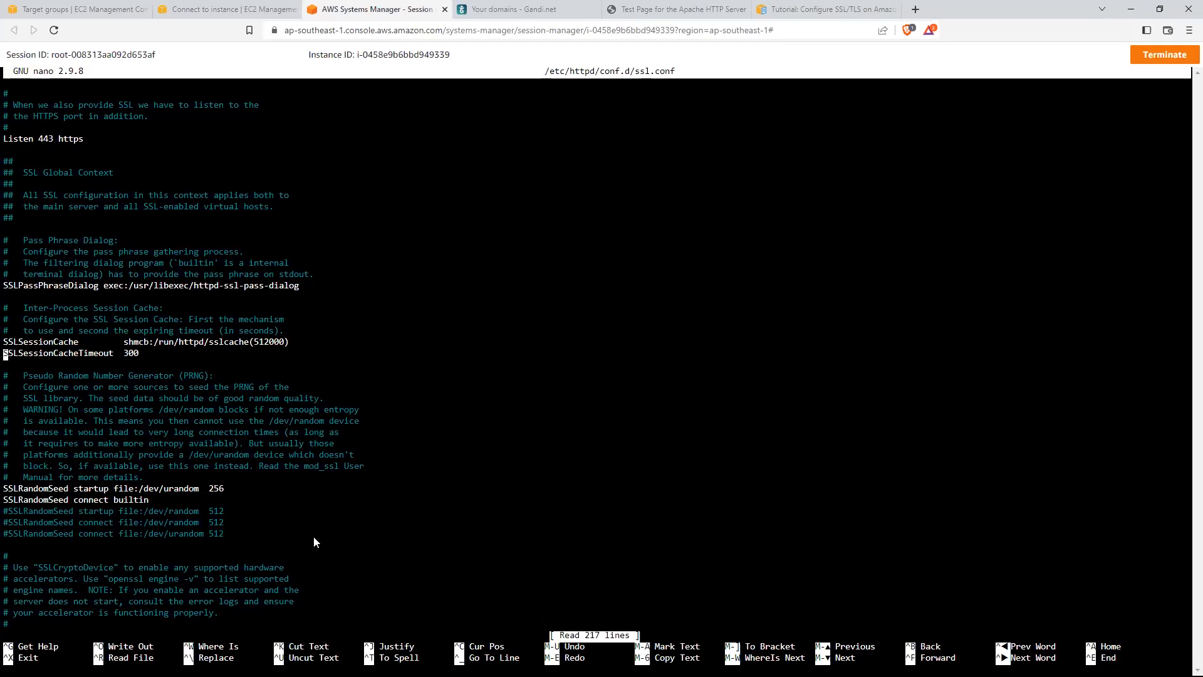
Step: Comment out the SSLCertificateKeyFile /etc/pki/tls/private/localhost.key line in ssl.conf with a leading #
key(Down)
key(Down)
key(Down)
key(Down)
key(Down)
key(Down)
key(Down)
key(Down)
key(Down)
key(Down)
key(Down)
key(Down)
key(Down)
key(Down)
key(Down)
key(Down)
key(Down)
key(Down)
key(Down)
key(Down)
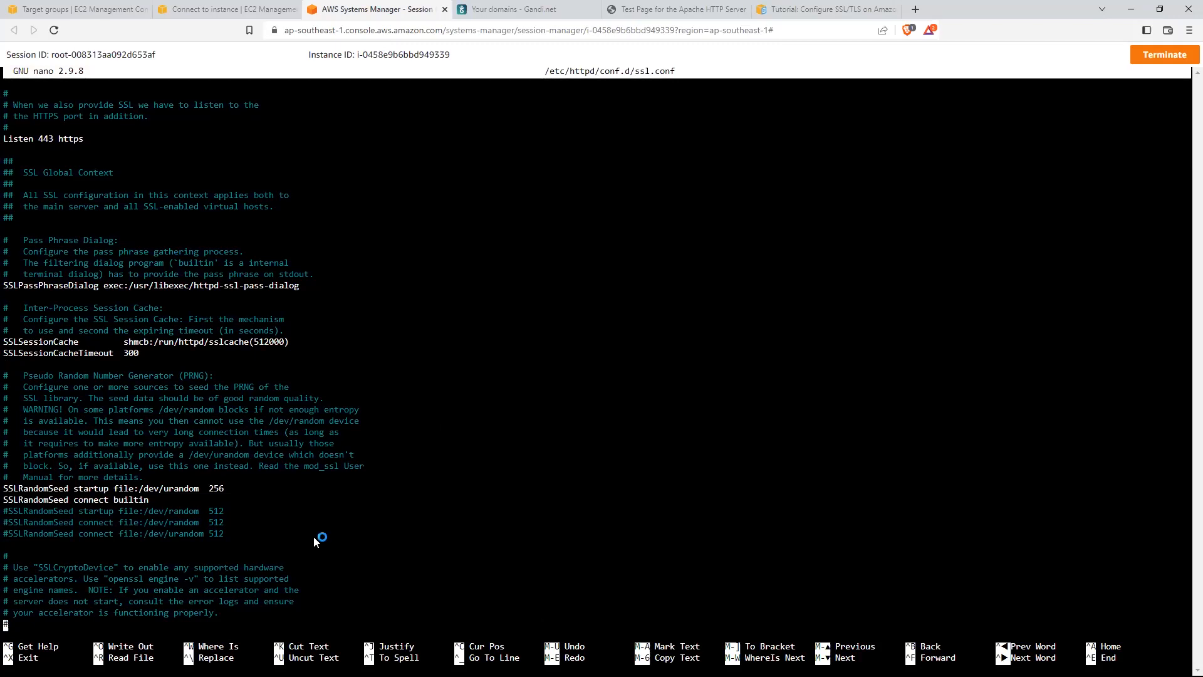
key(Down)
key(Down)
key(Down)
key(Down)
key(Down)
key(Down)
key(Down)
key(Down)
key(Down)
key(Down)
key(Down)
key(Down)
key(Down)
key(Down)
key(Down)
key(Down)
key(Down)
key(Down)
key(Down)
key(Down)
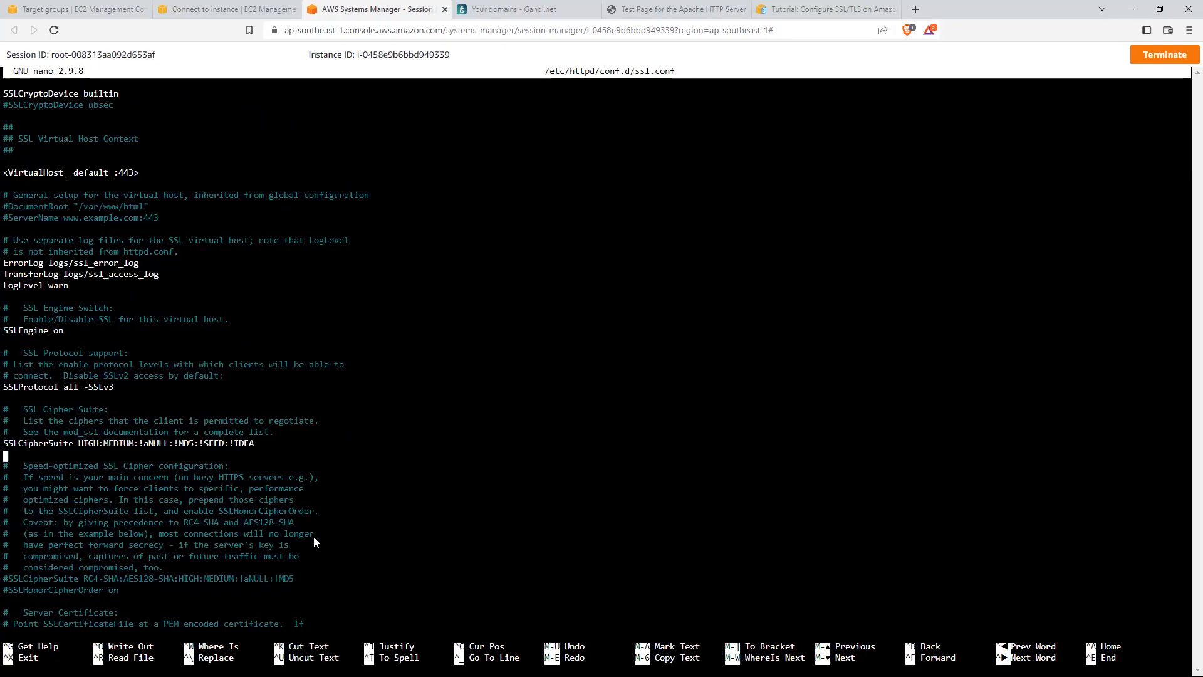
key(Down)
key(Down)
key(Down)
key(Down)
key(Down)
key(Down)
key(Down)
key(Down)
key(Down)
key(Down)
key(Down)
key(Down)
key(Down)
key(Down)
key(Down)
key(Down)
key(Down)
key(Down)
key(Down)
key(Down)
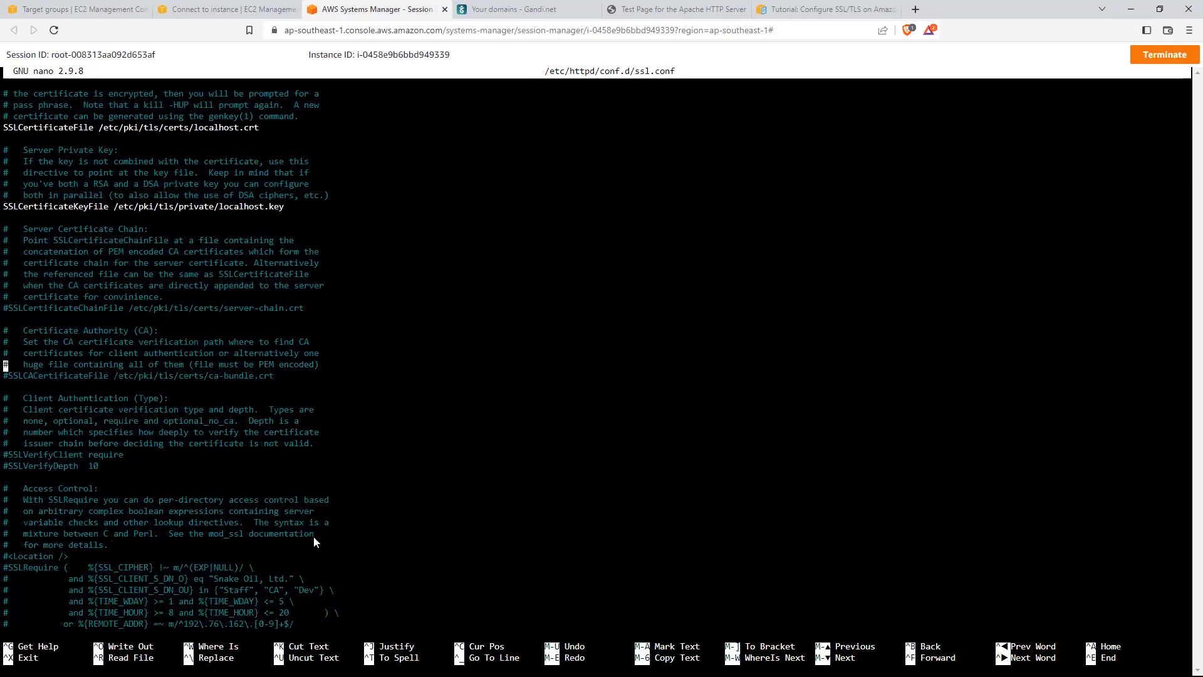
key(Up)
key(Up)
key(Up)
key(Up)
key(Up)
key(Up)
key(Up)
key(Up)
key(Up)
key(Up)
key(Up)
key(Up)
key(Up)
key(Up)
key(Up)
key(Up)
key(Up)
key(Up)
key(Up)
key(Up)
text(#)
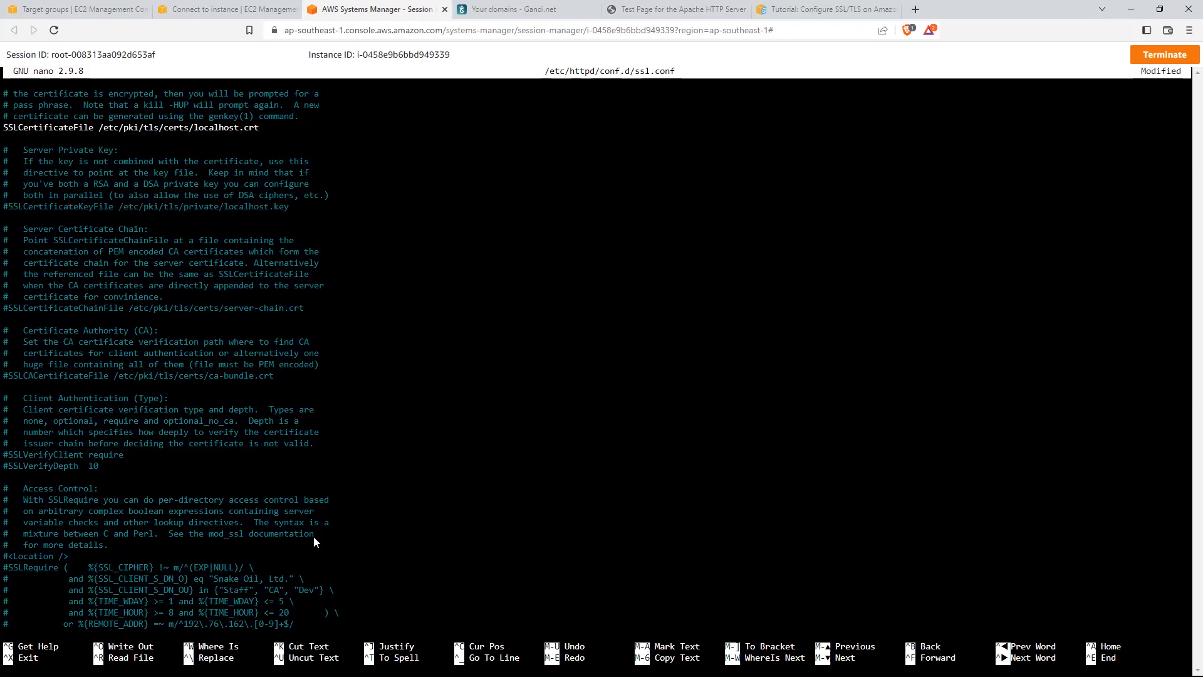
Step: Check the commented line against the tutorial's instruction, and save and close ssl.conf
click(827, 10)
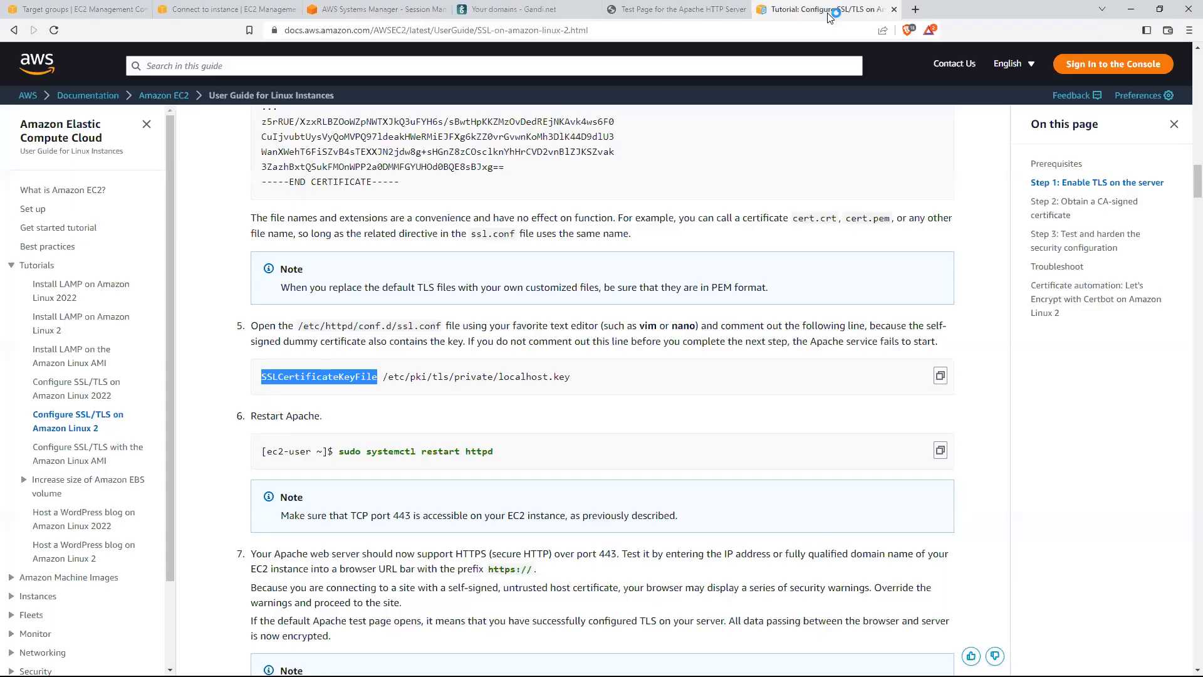
click(362, 9)
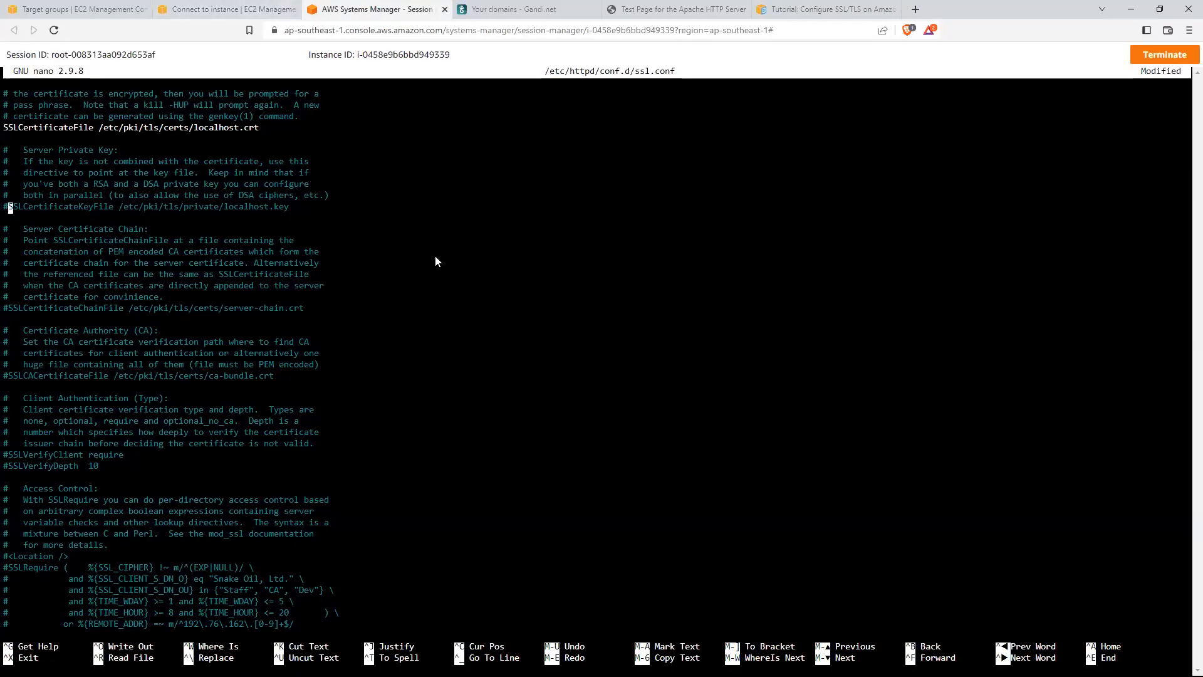
key(ctrl+x)
key(y)
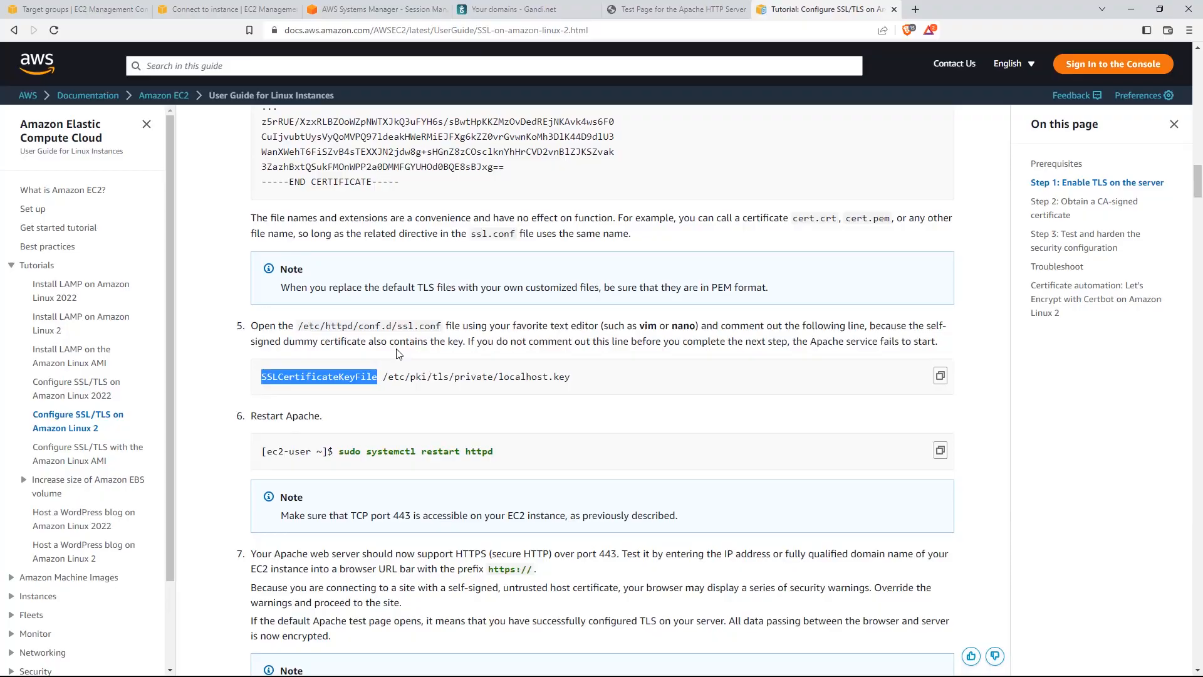
Step: Copy the Apache restart command from the tutorial and run sudo systemctl restart httpd in the instance session
click(391, 450)
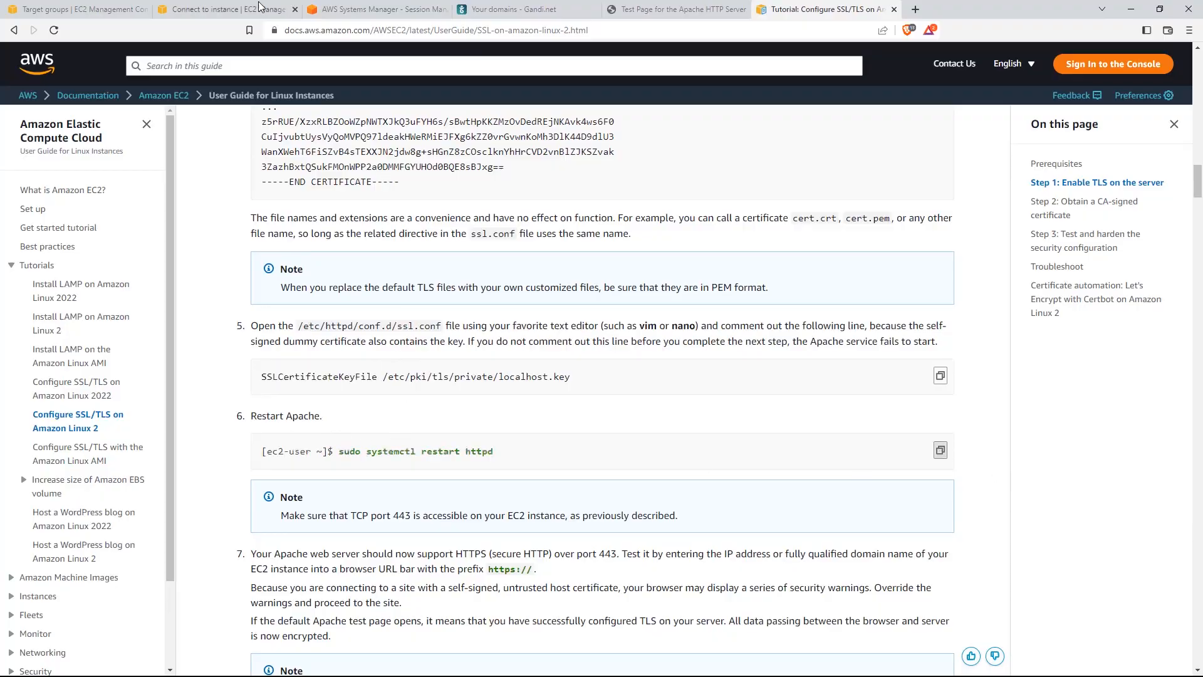
click(442, 9)
right_click(271, 374)
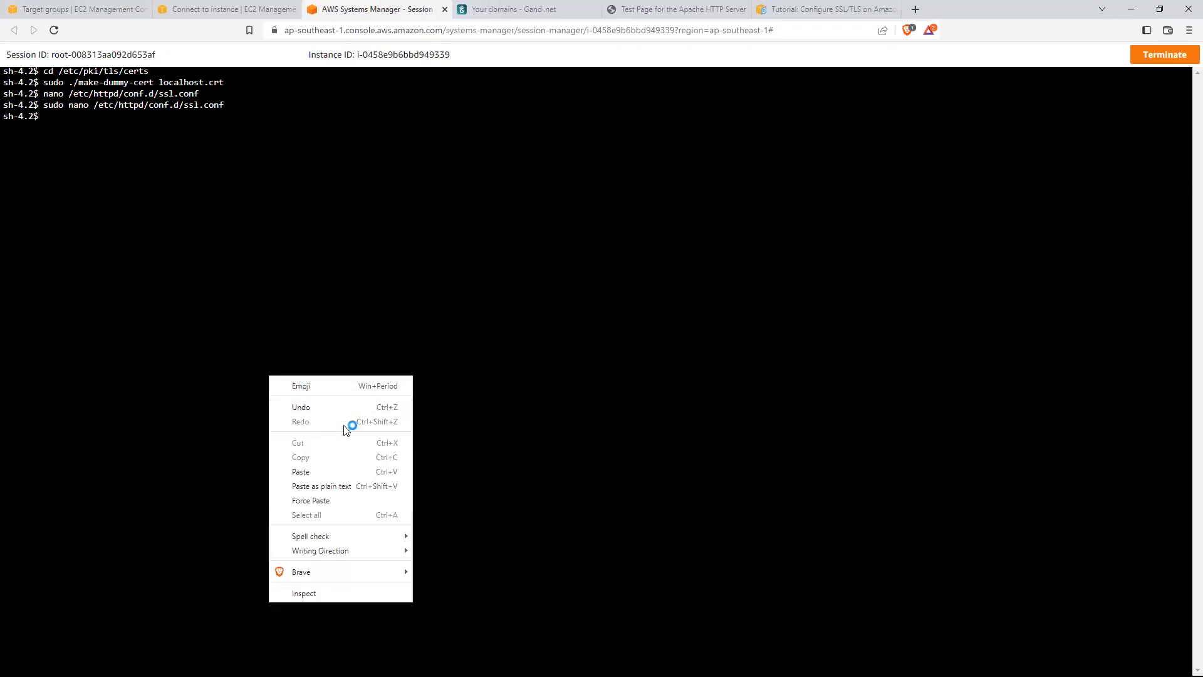
click(351, 469)
key(Return)
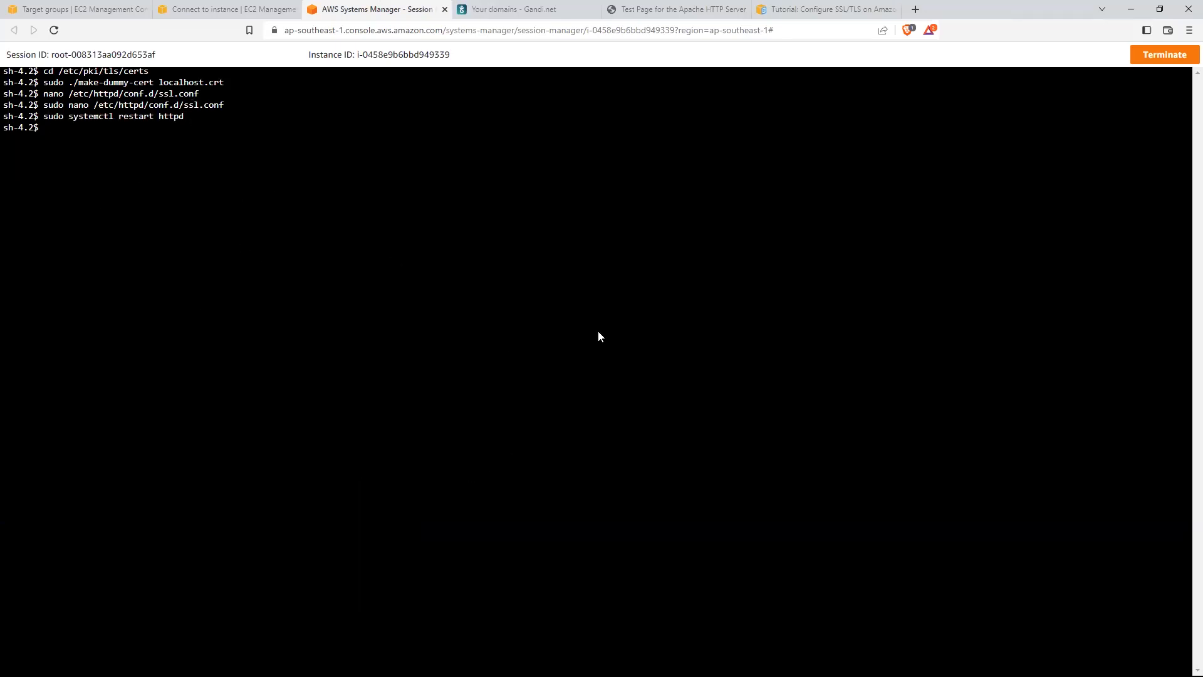
Step: Check the Apache service with systemctl status httpd and clear the terminal
text(systemctl status httpd)
key(Return)
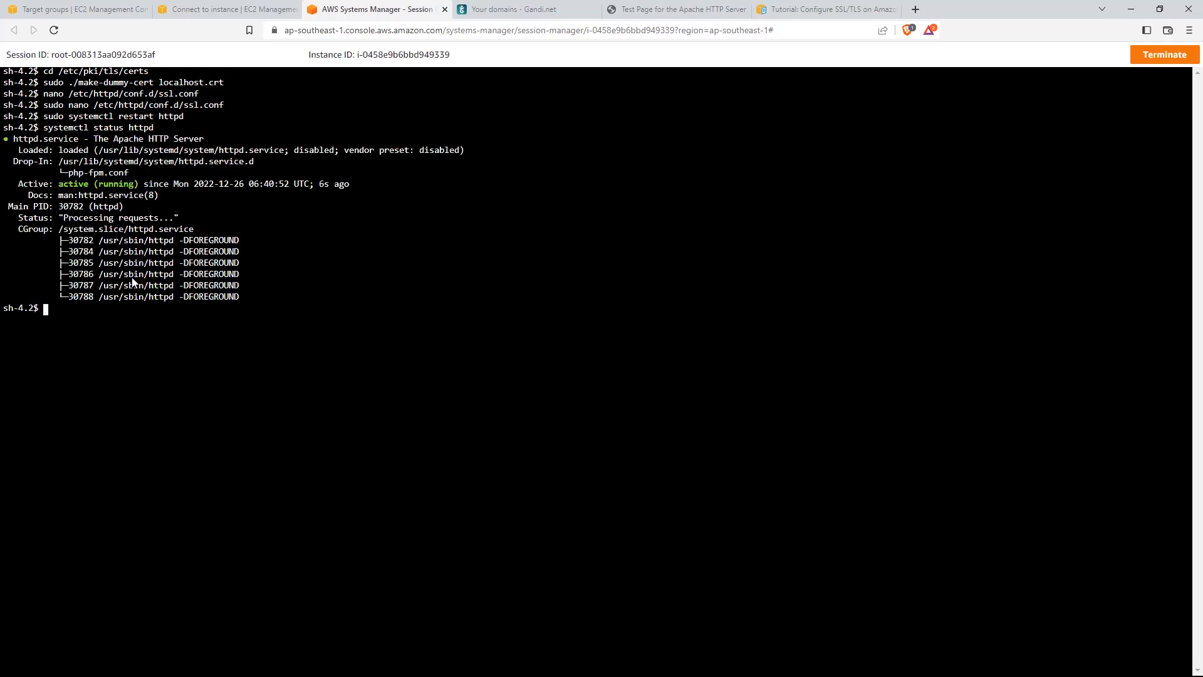
text(clear)
key(Return)
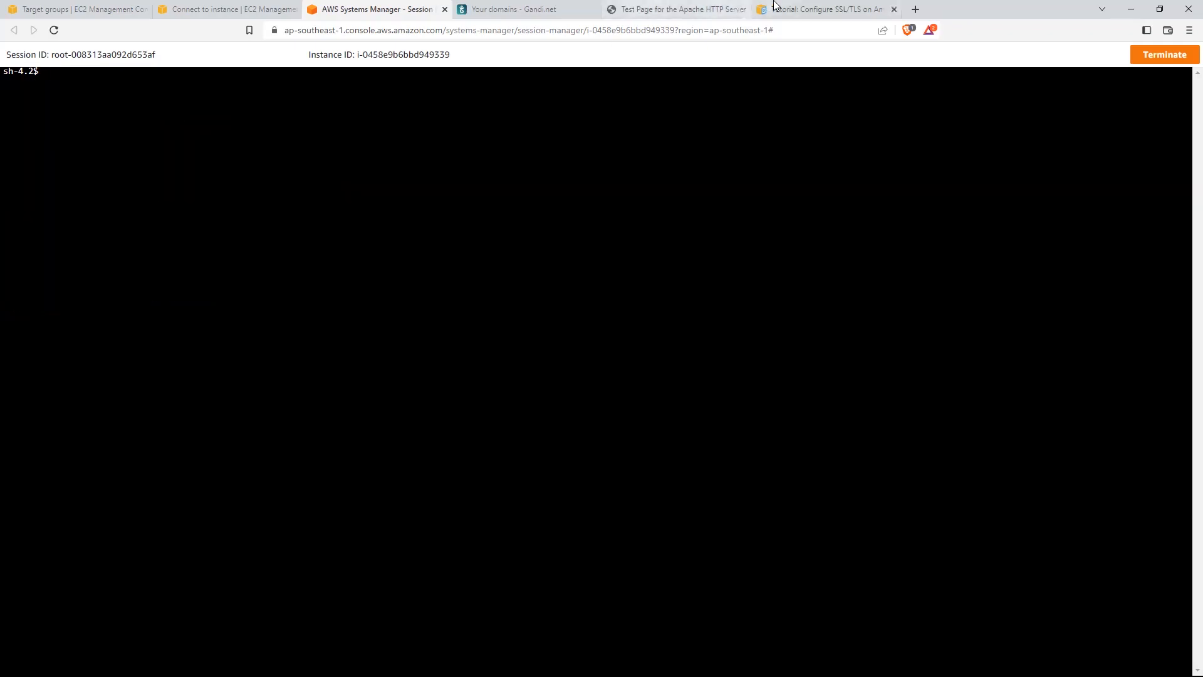
click(827, 9)
scroll(744, 362, down, 6)
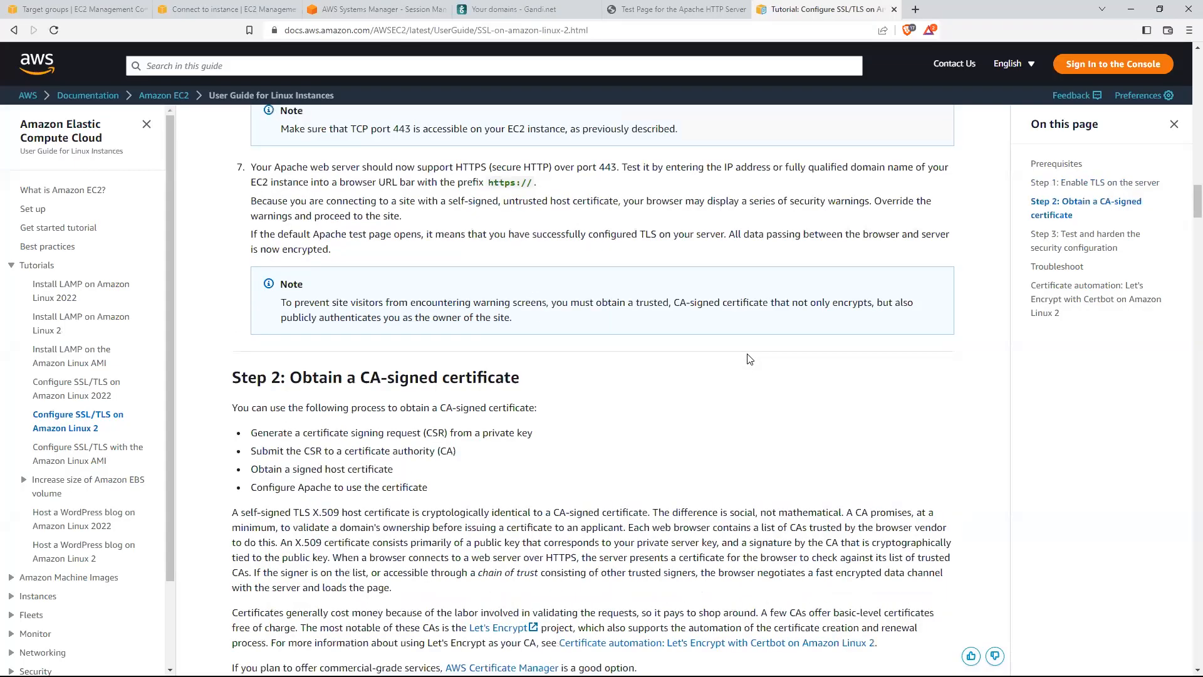
scroll(705, 362, up, 3)
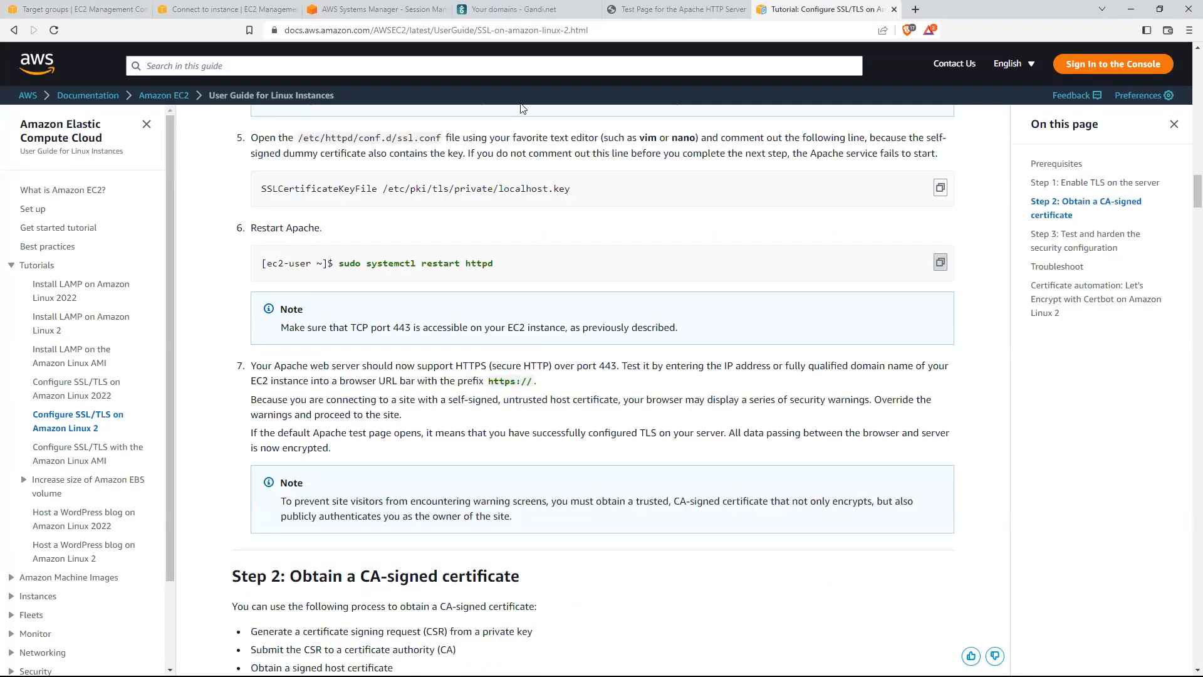
click(649, 9)
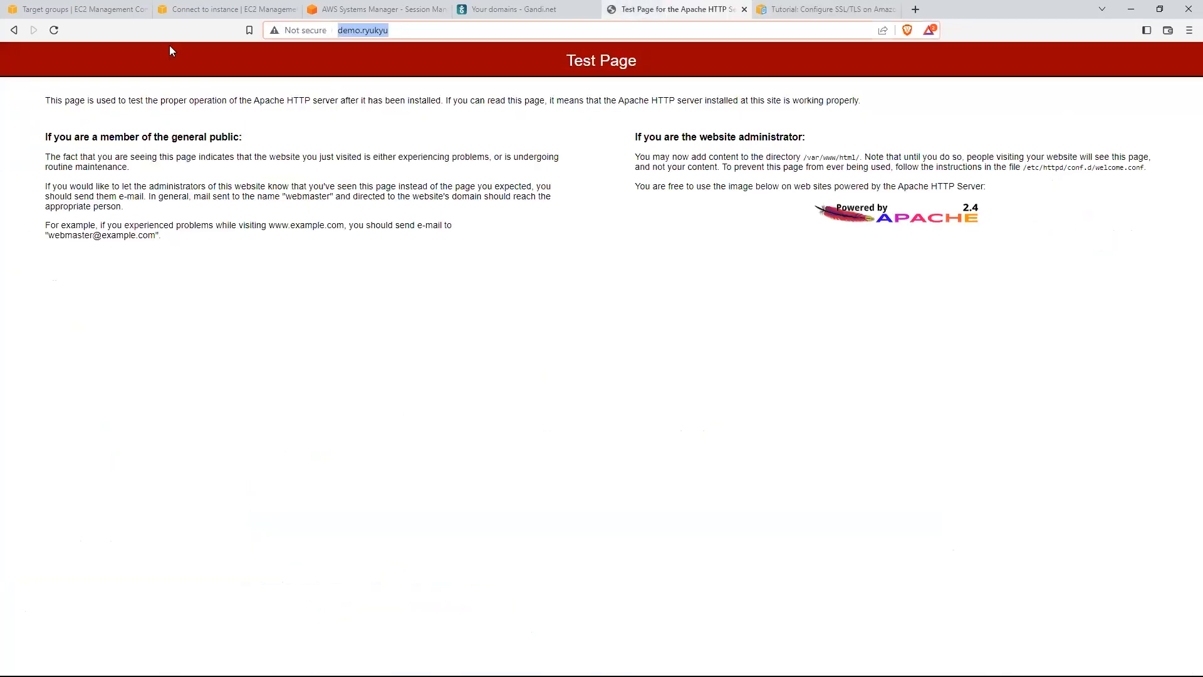
click(341, 35)
text(www.)
key(Return)
click(349, 35)
key(Home)
text(https://)
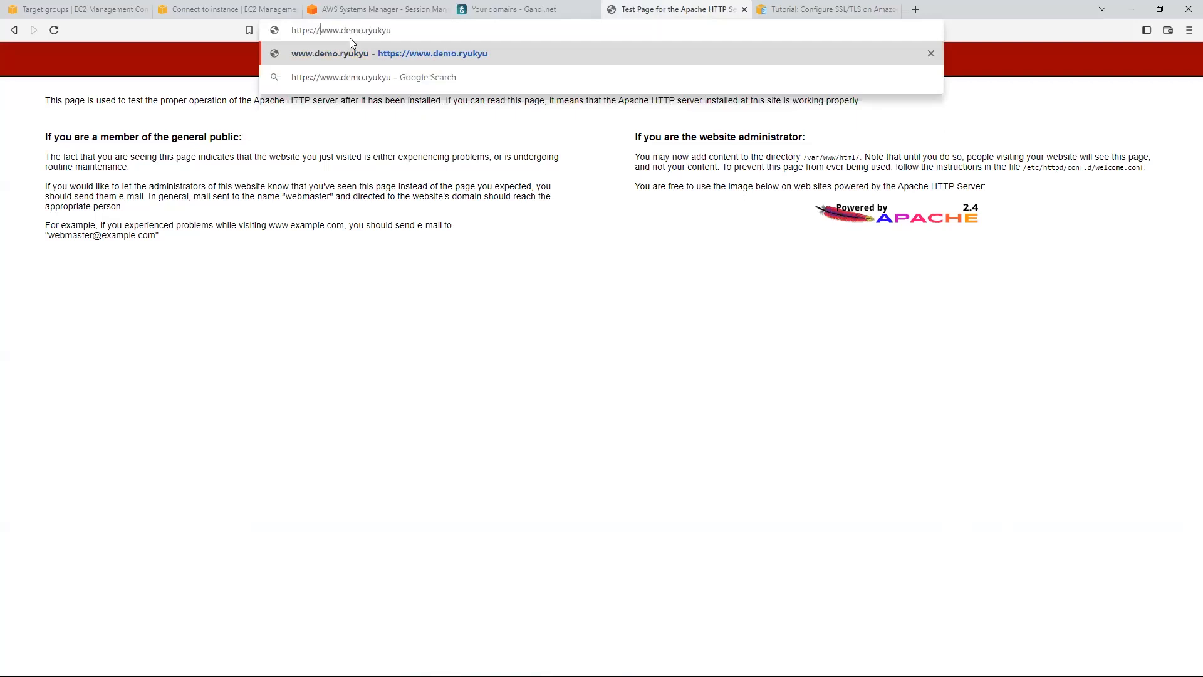
key(Return)
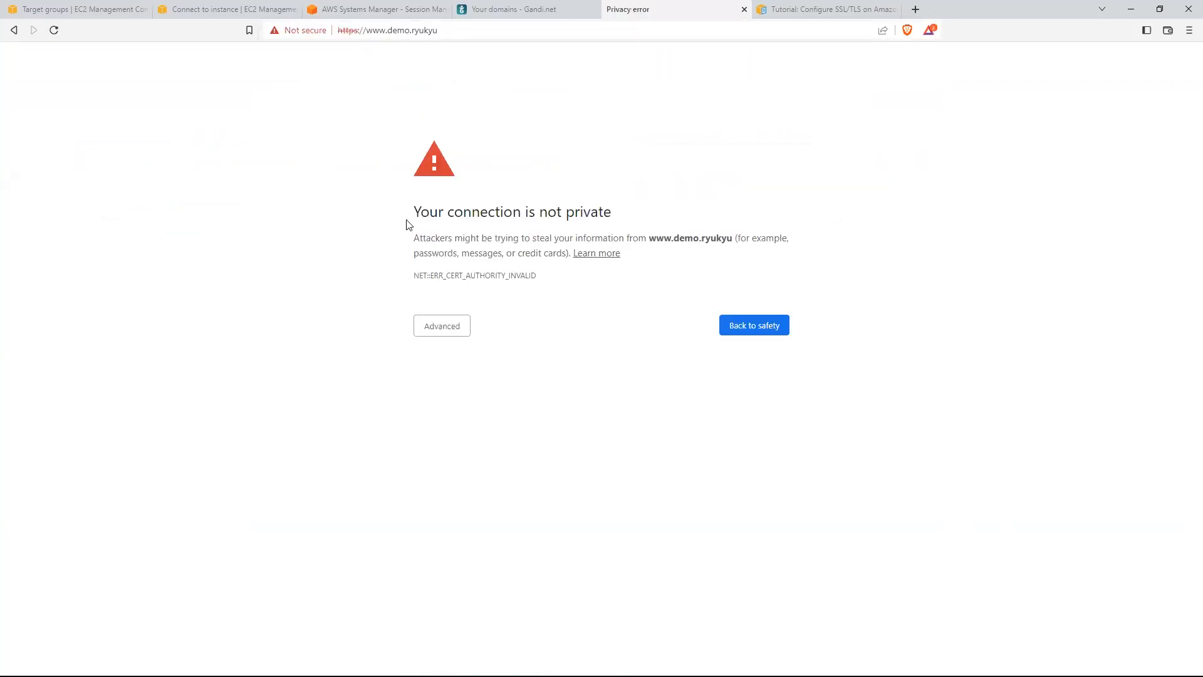
click(457, 327)
click(520, 423)
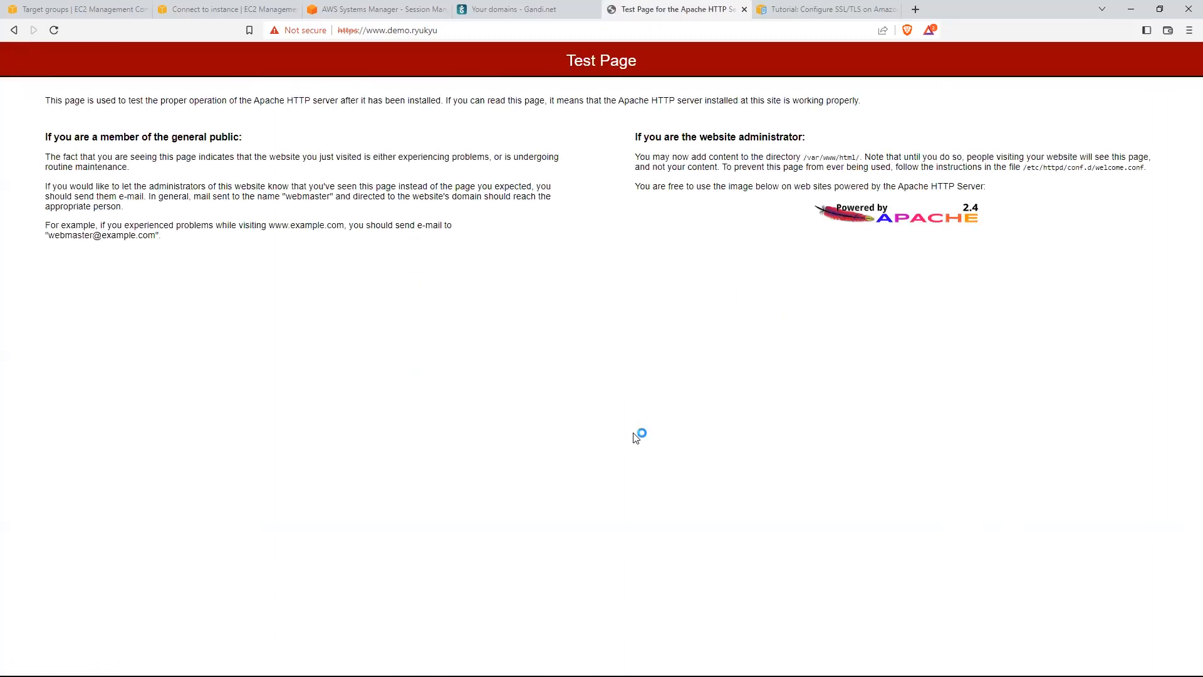
click(374, 31)
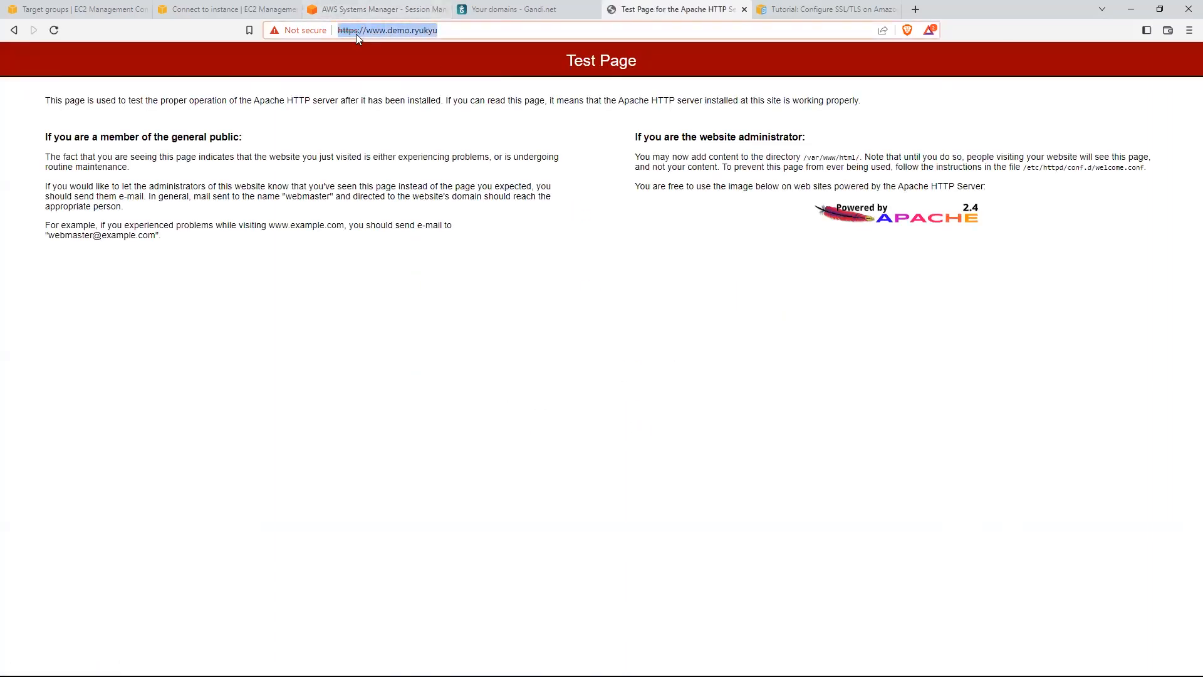
drag(361, 31, 323, 34)
click(414, 33)
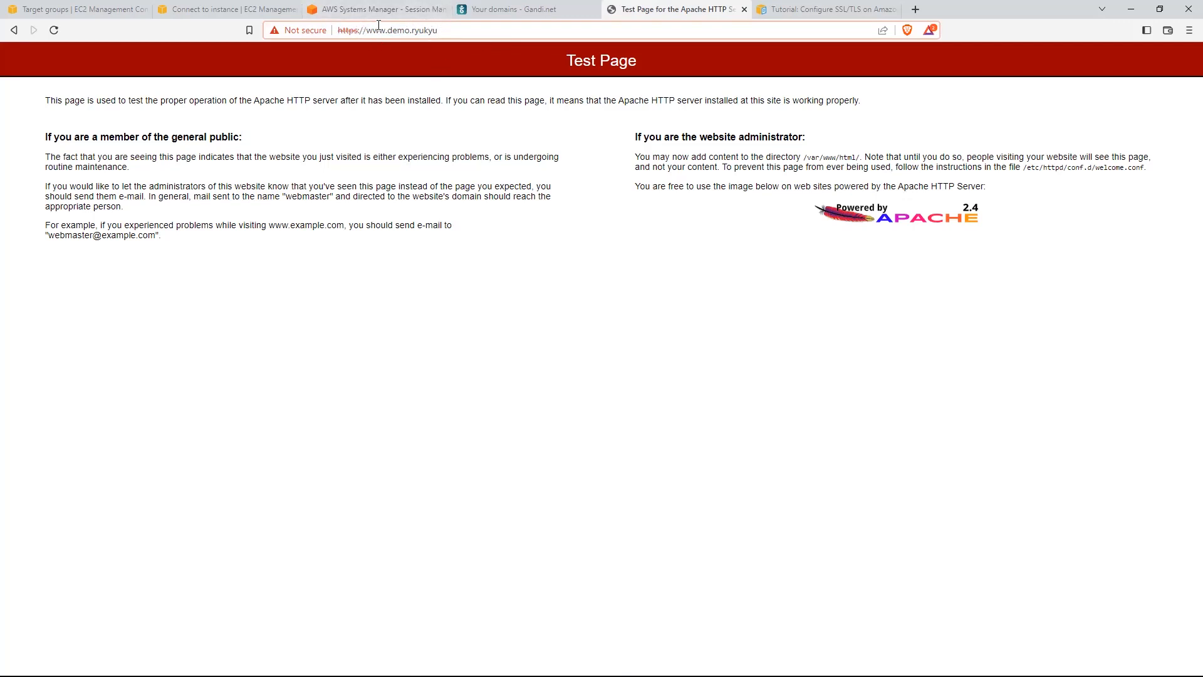
drag(452, 23, 365, 34)
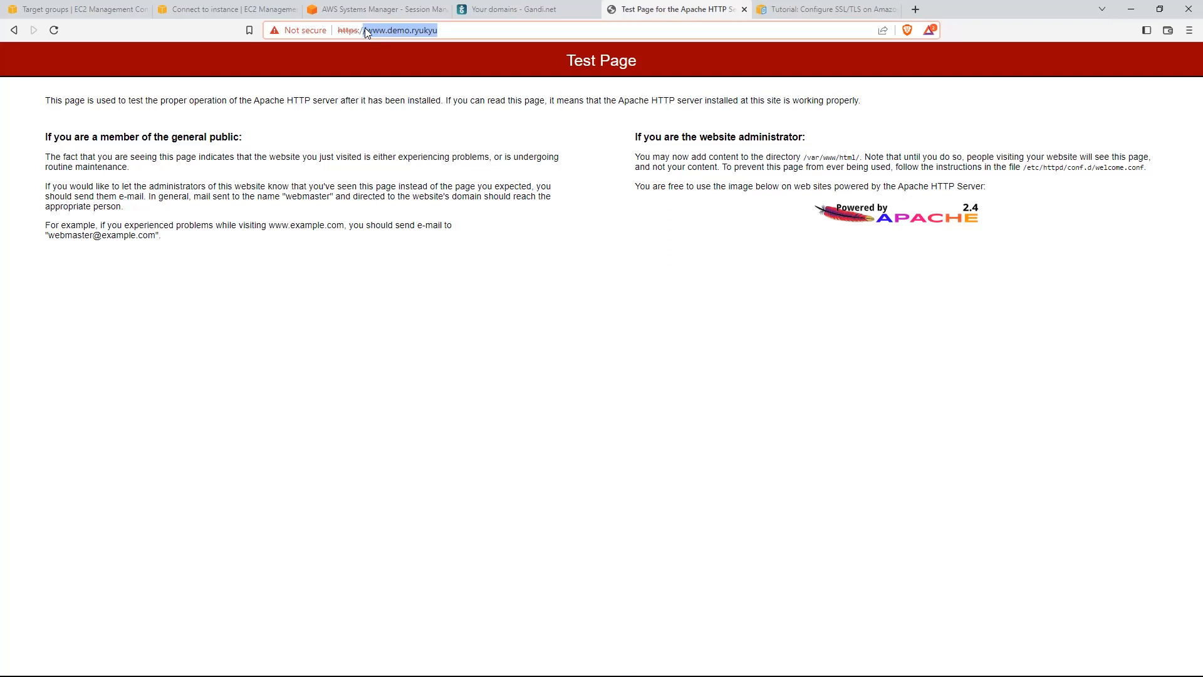
click(511, 9)
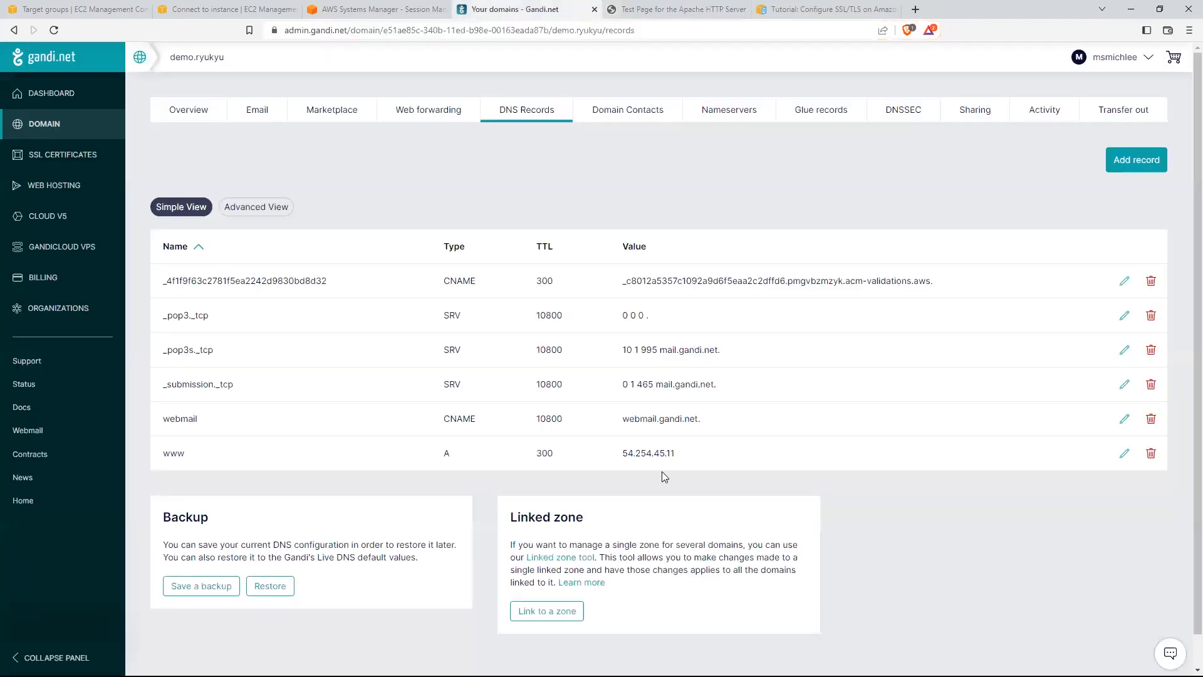
double_click(174, 453)
drag(682, 461, 611, 461)
drag(695, 462, 606, 463)
click(677, 10)
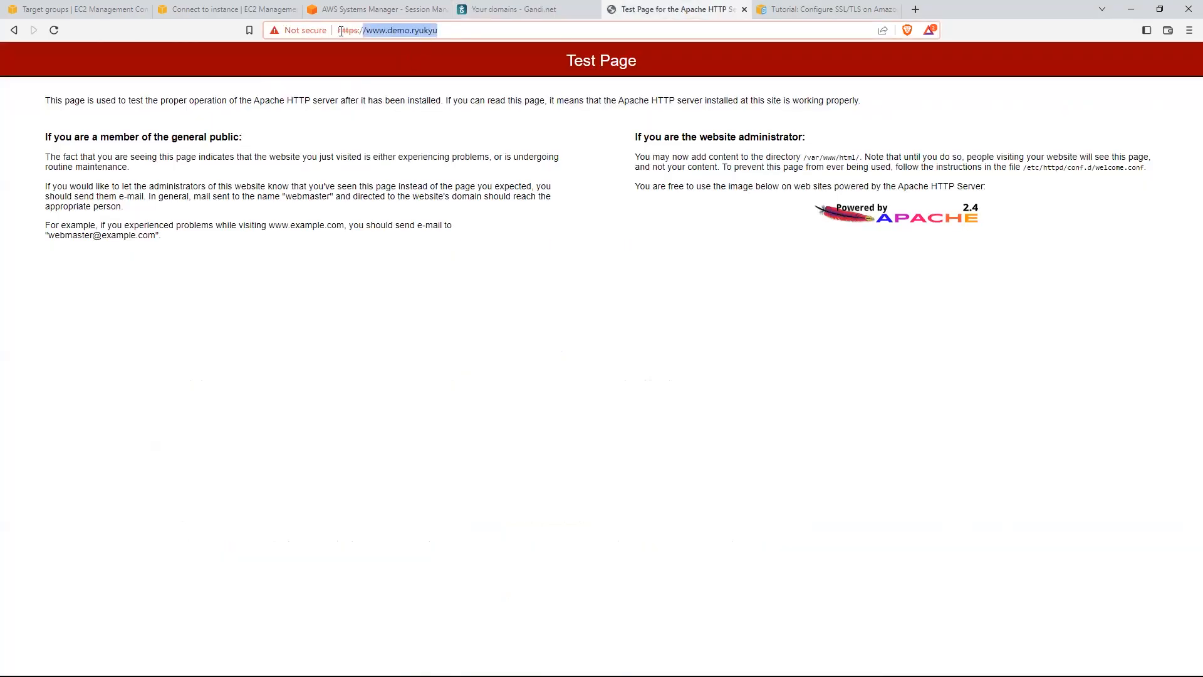
click(314, 30)
click(307, 191)
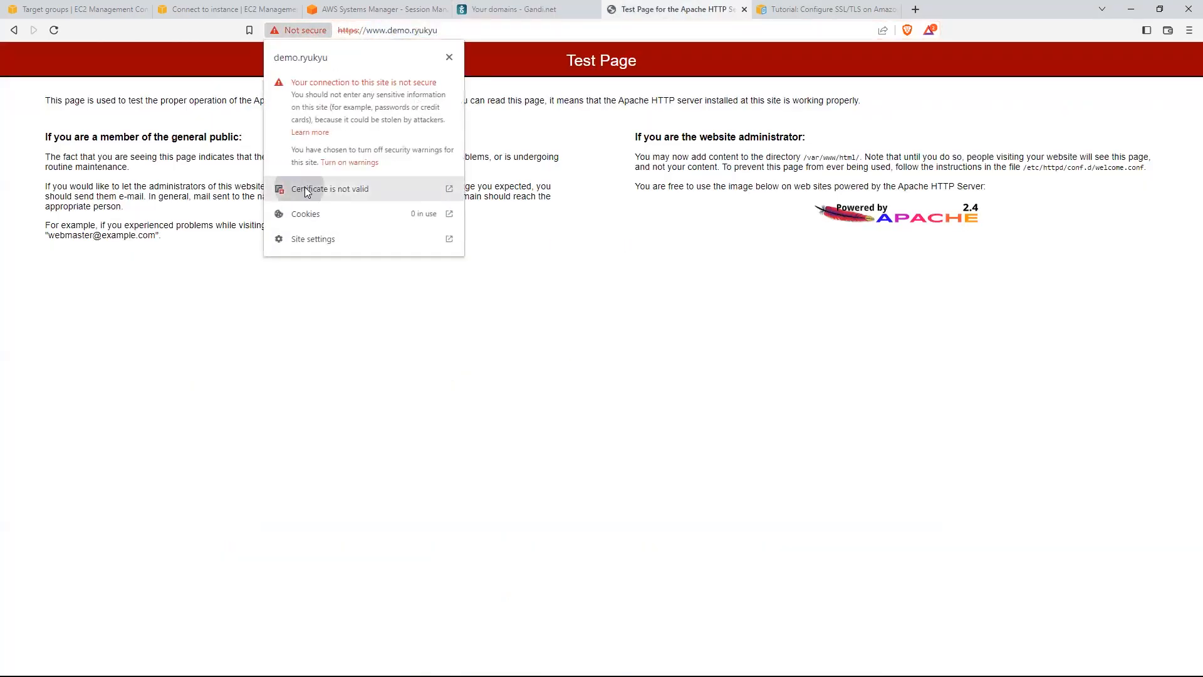
drag(643, 206, 599, 209)
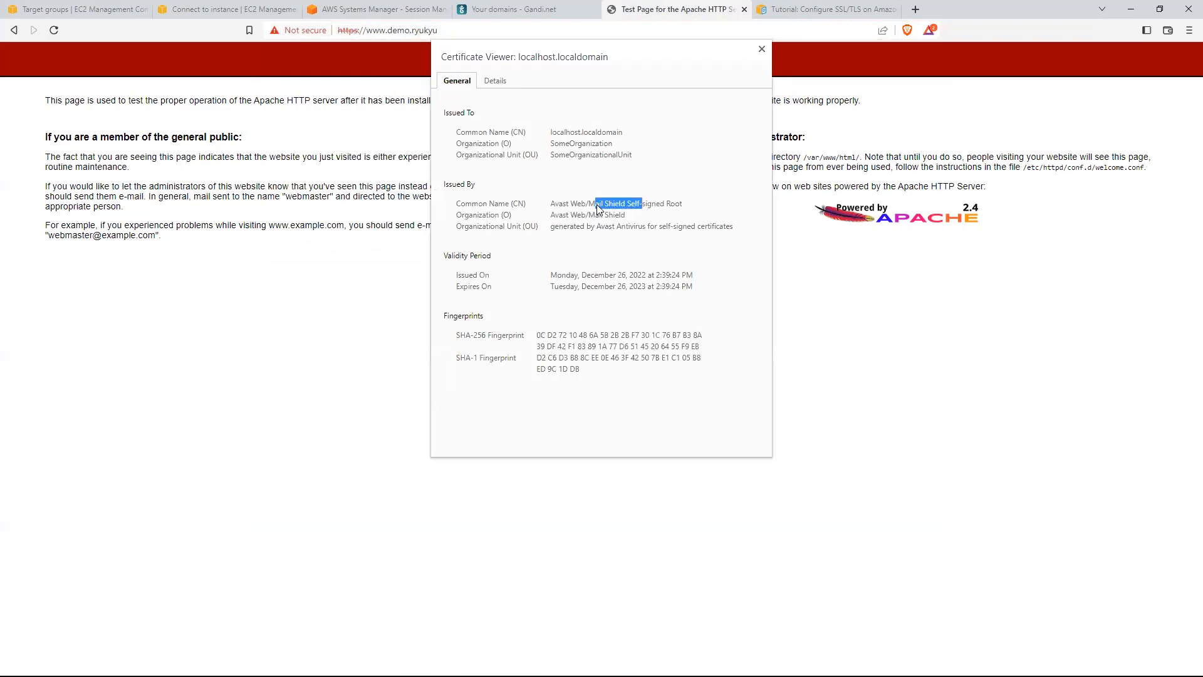
drag(684, 205, 596, 207)
Step: Return to the Demo-HTTPS-TG target group, open its load balancer Demo-HTTPS-LB and display the load balancer's description
click(547, 7)
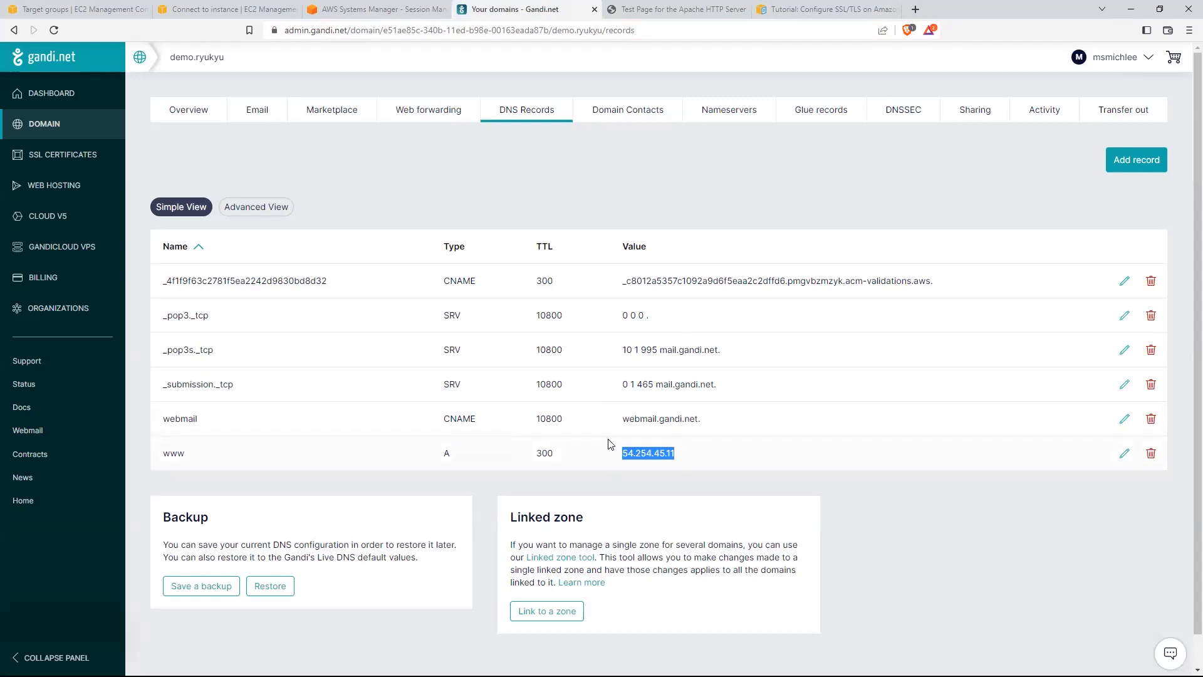
click(379, 9)
click(232, 9)
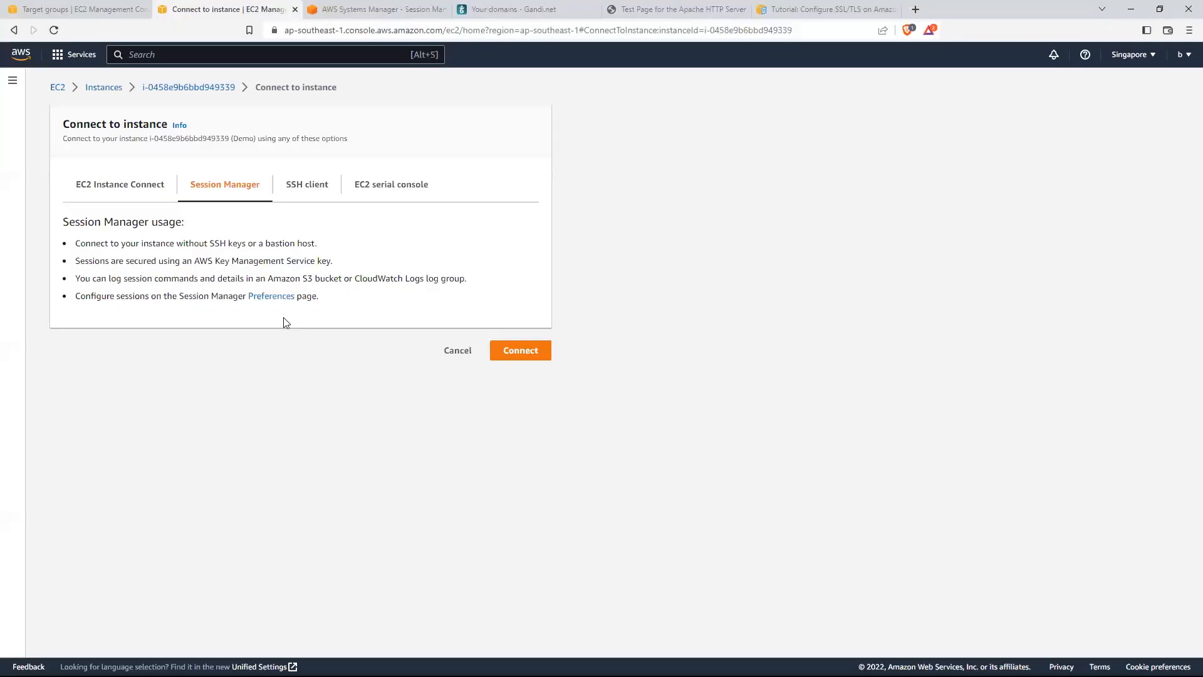
click(314, 9)
click(56, 8)
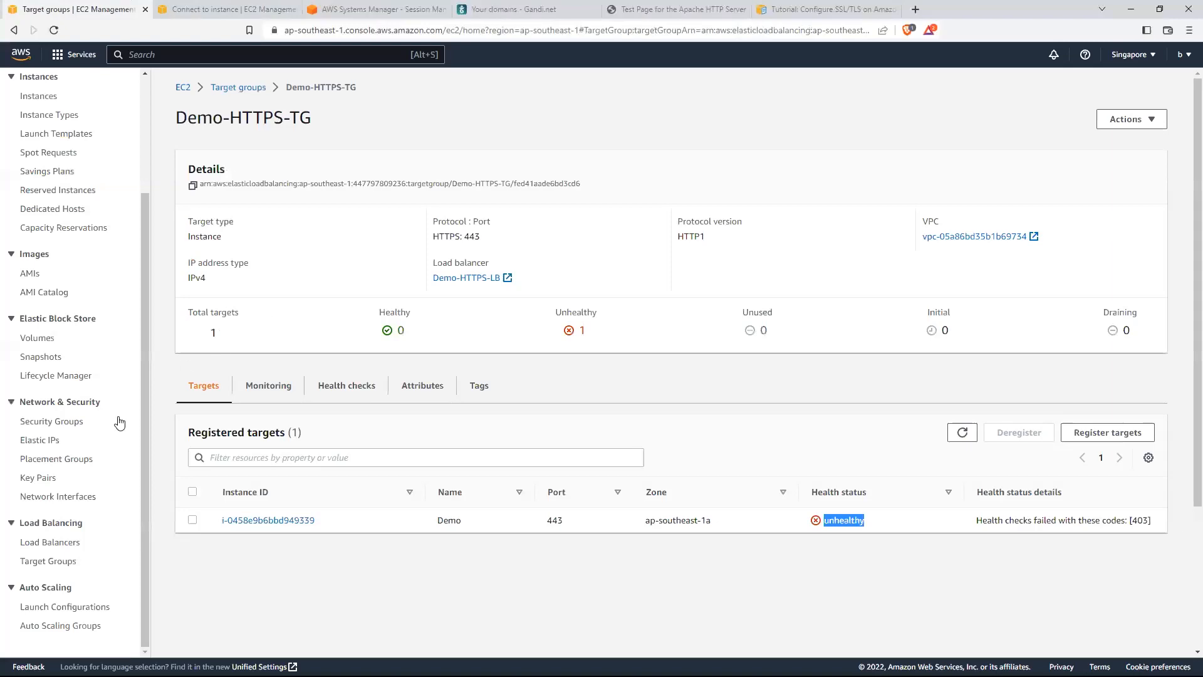
click(70, 541)
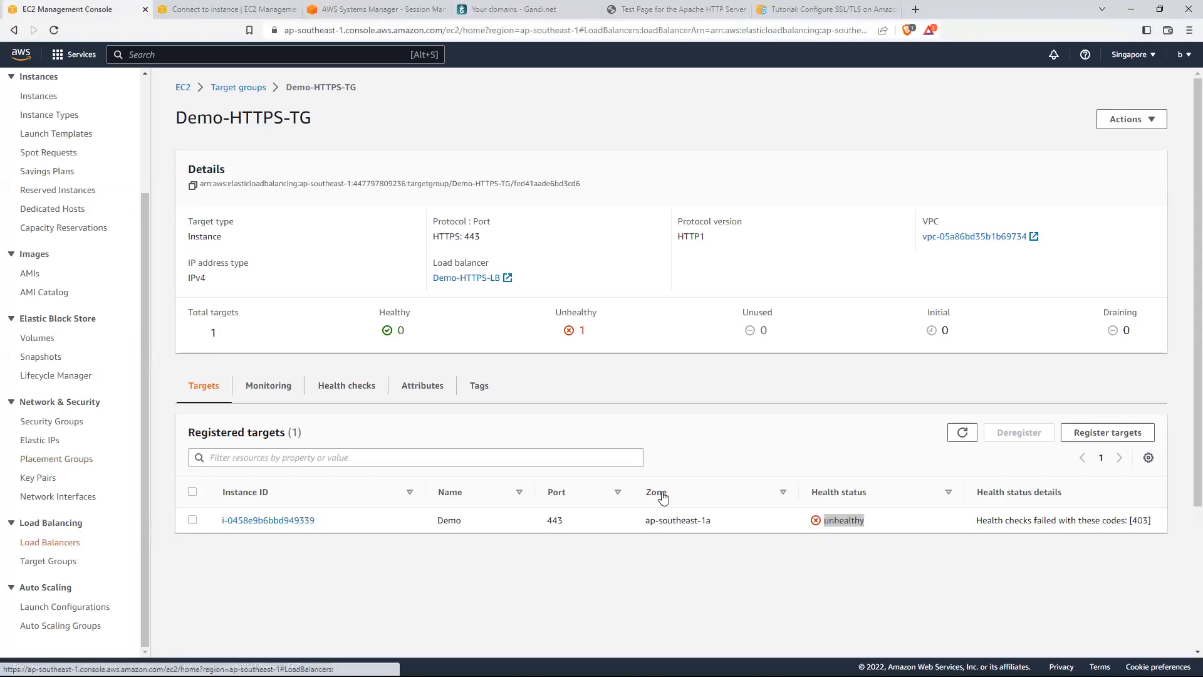
scroll(250, 552, down, 1)
scroll(197, 507, up, 1)
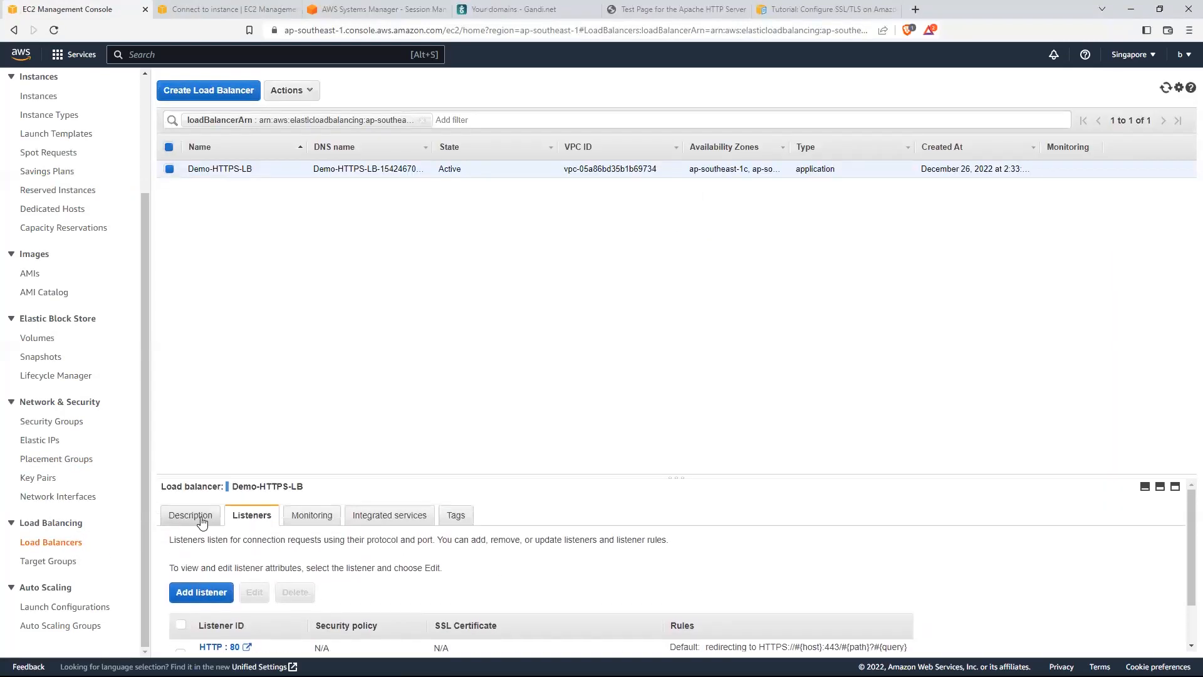
click(196, 515)
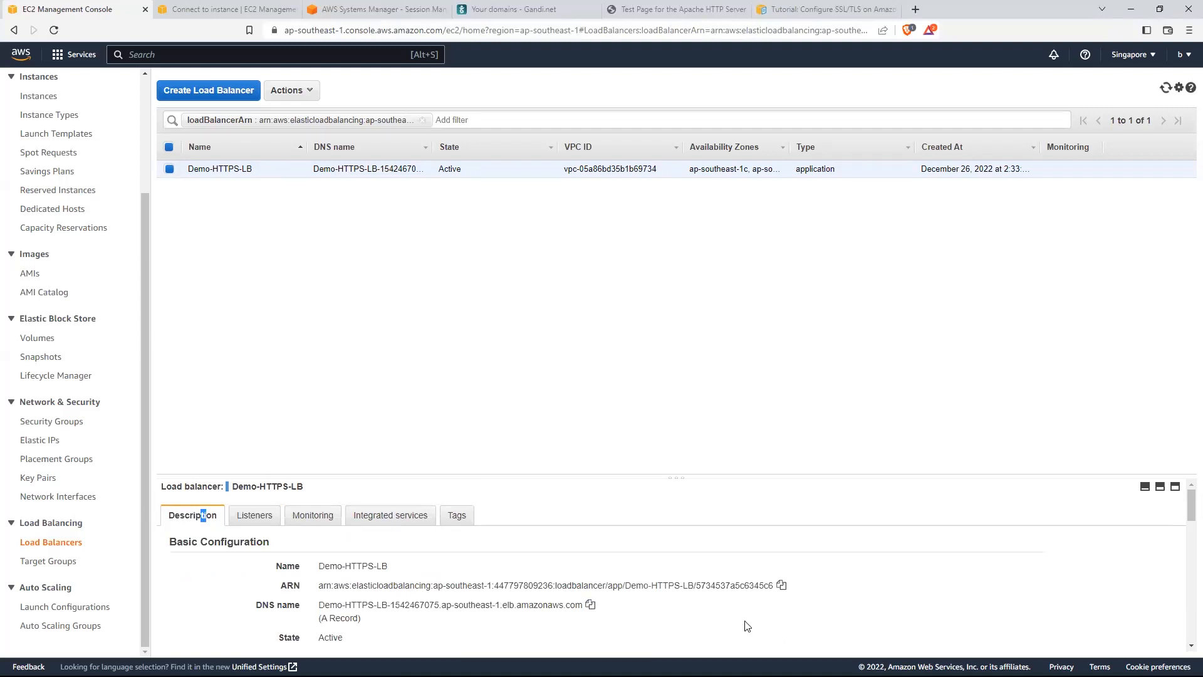
Step: Copy the DNS name of Demo-HTTPS-LB and load it in a new browser tab
click(590, 604)
click(915, 9)
key(ctrl+v)
key(Return)
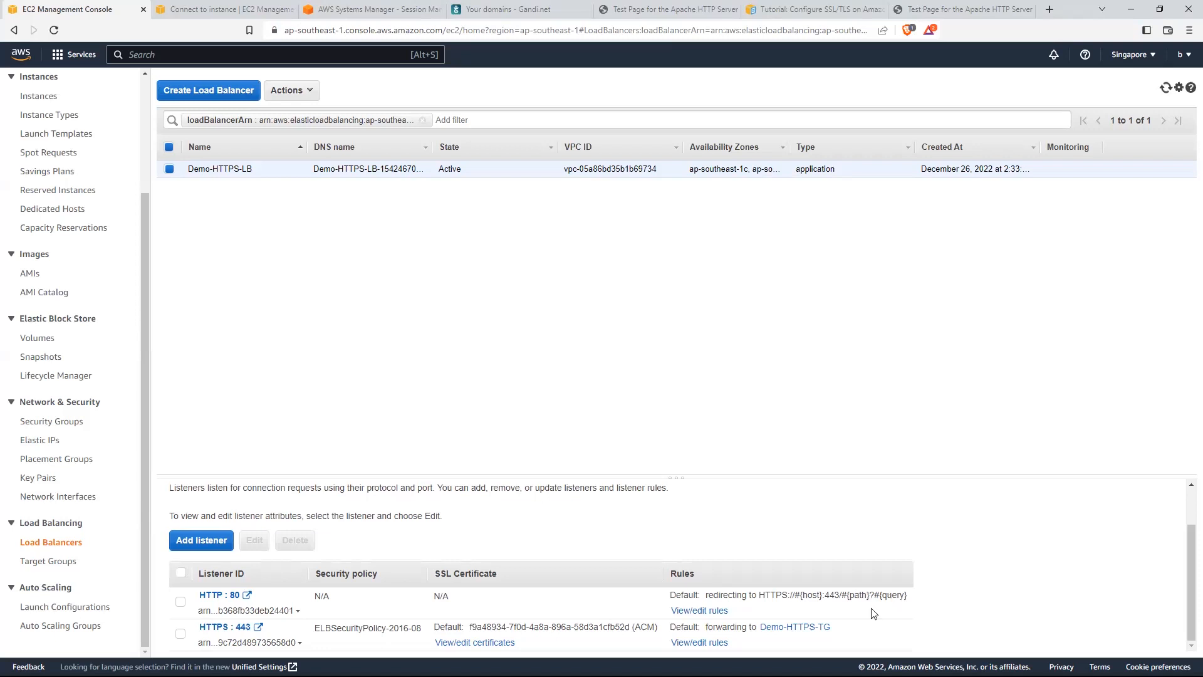
Step: Review the rules of Demo-HTTPS-LB's HTTPS:443 listener and go back to its listener list
click(699, 642)
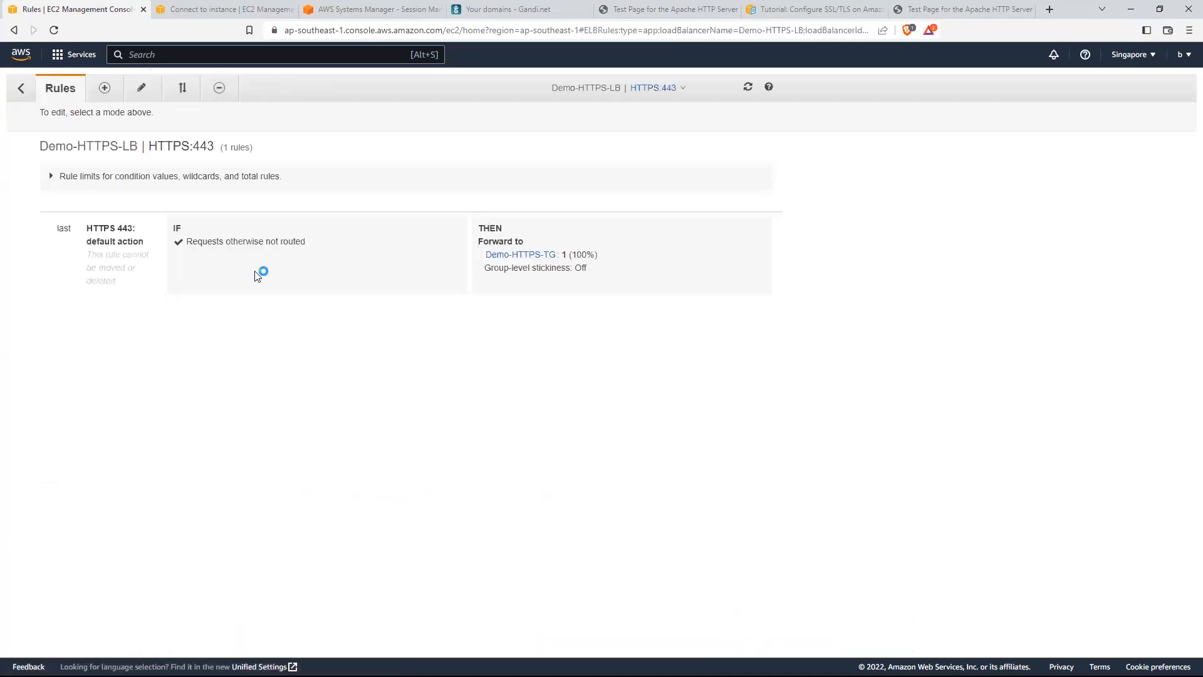
click(21, 88)
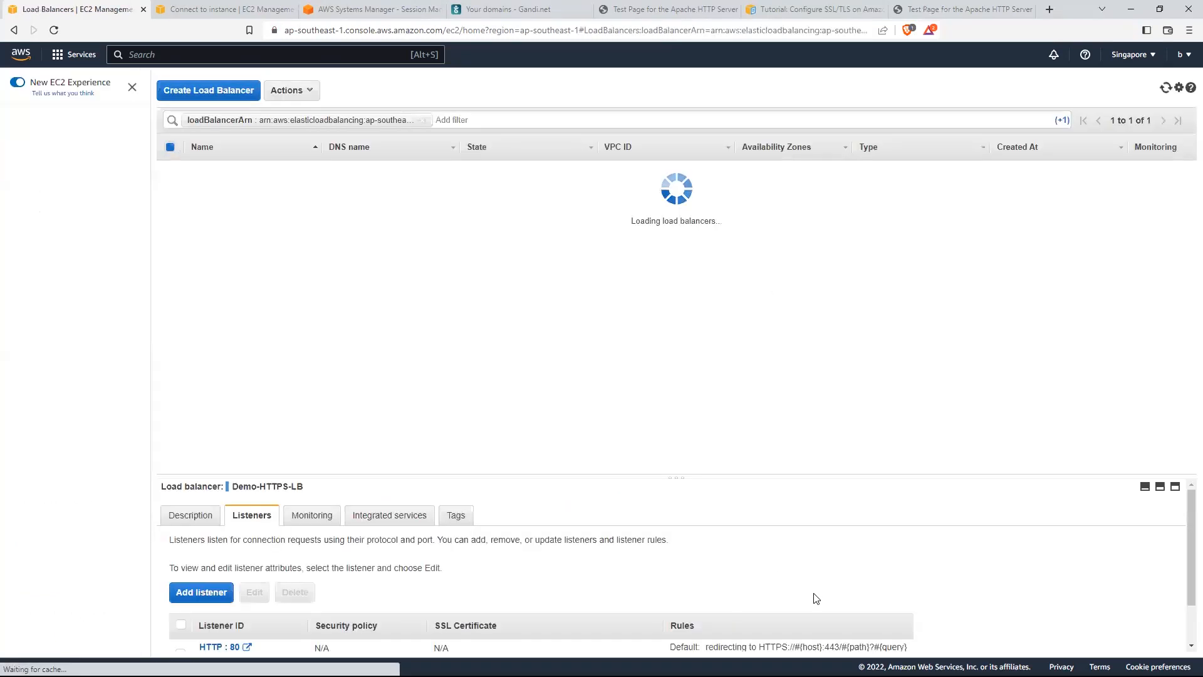
scroll(554, 571, down, 1)
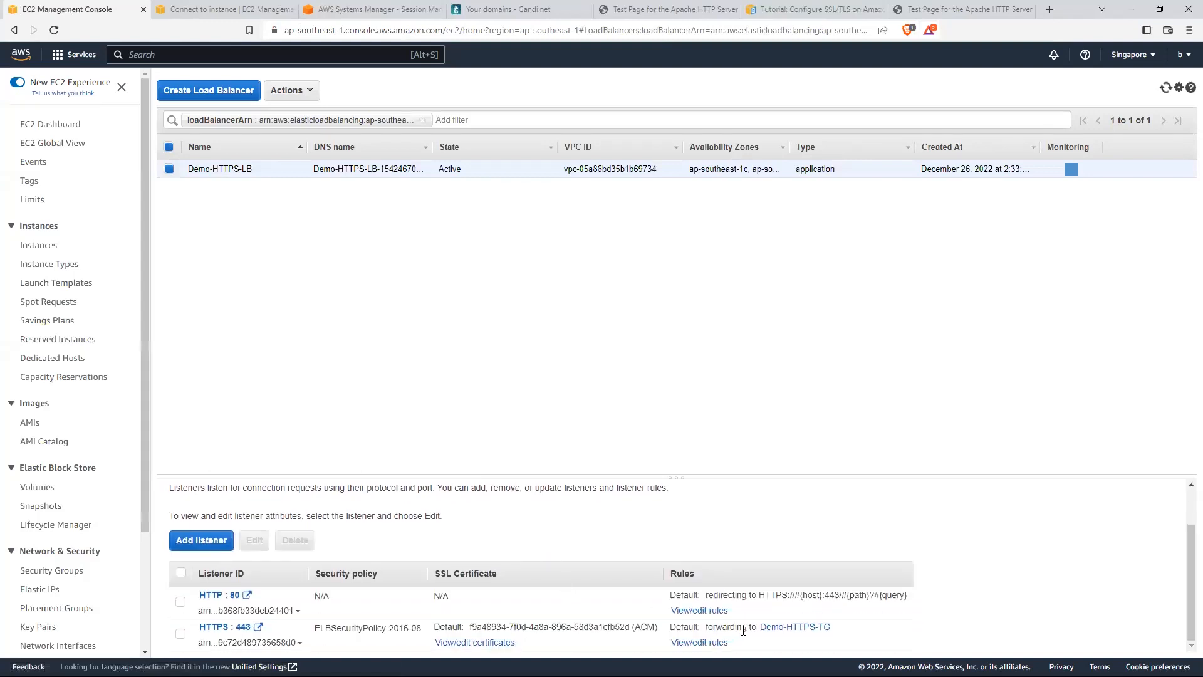
Step: Open the Demo-HTTPS-TG target group and refresh its registered targets to check the Demo instance's health status
scroll(101, 549, down, 3)
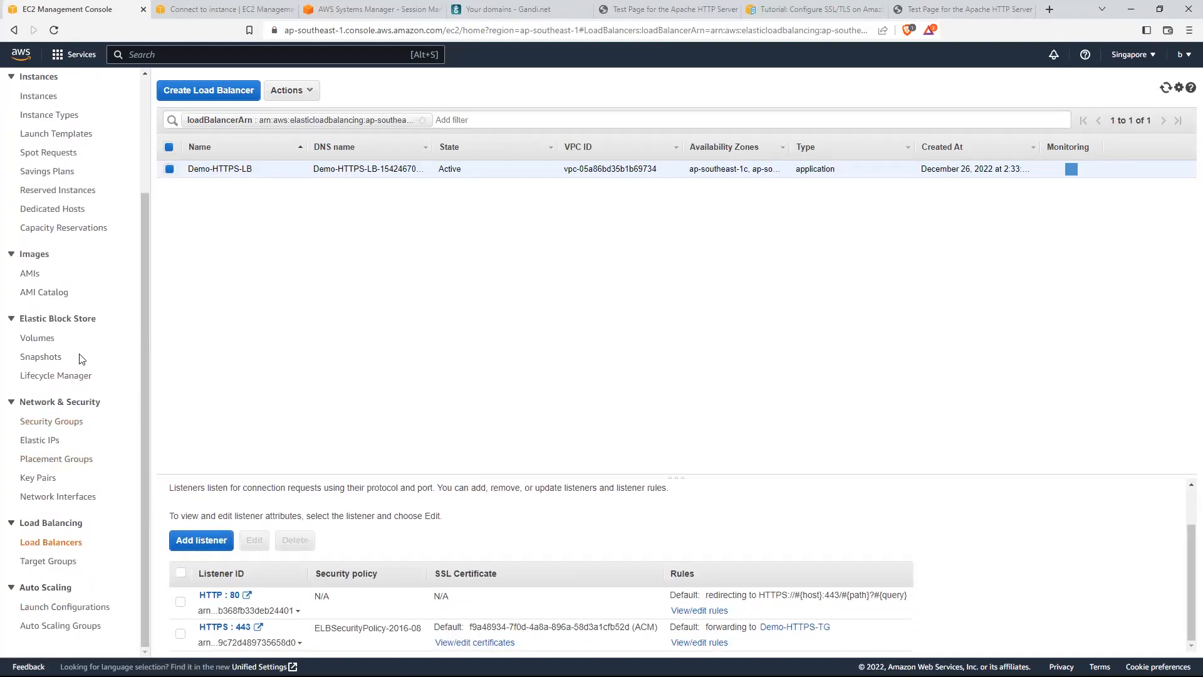
click(62, 562)
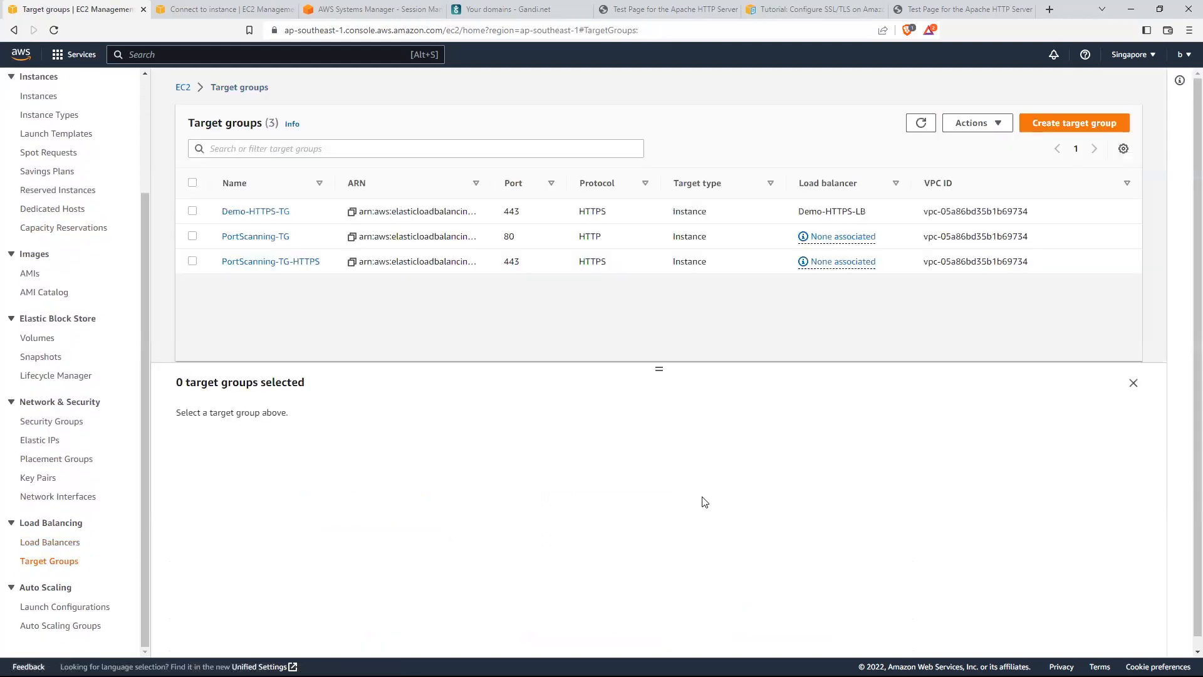
click(271, 212)
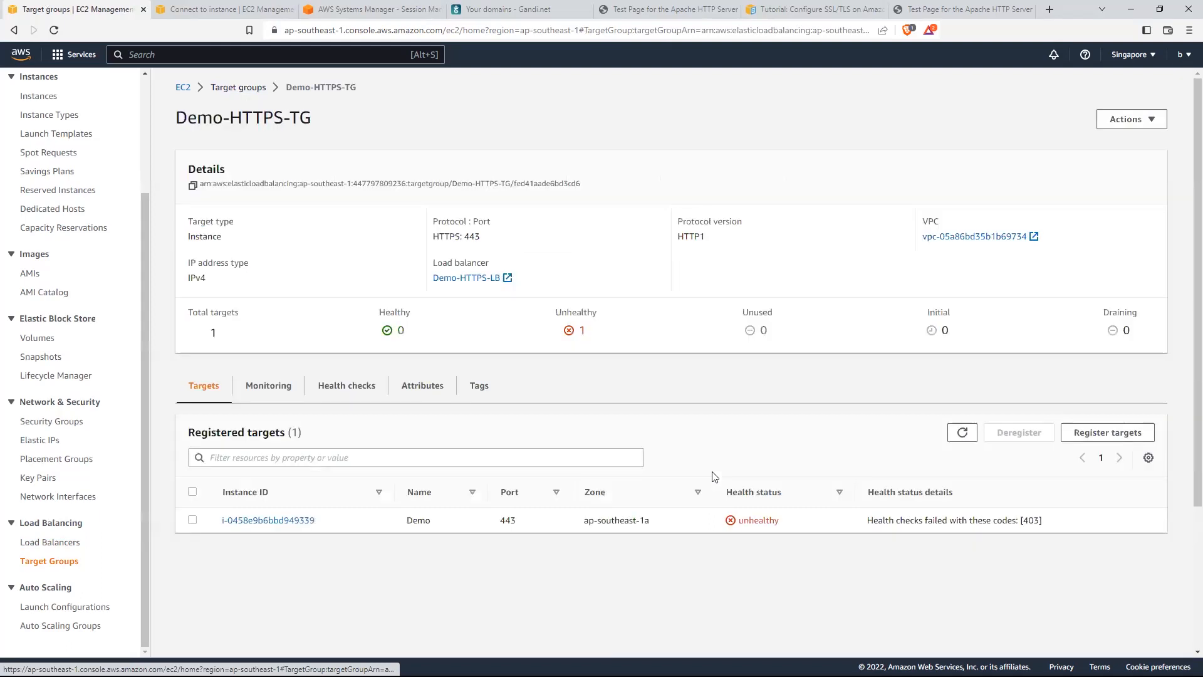
click(963, 434)
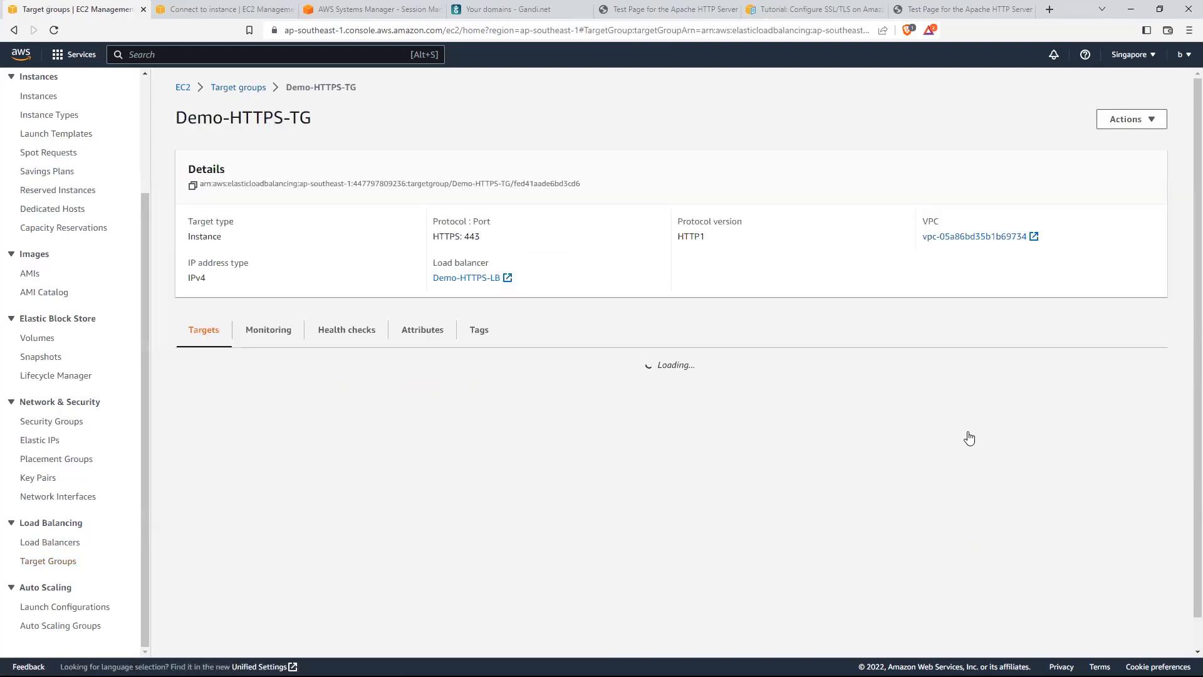
click(963, 433)
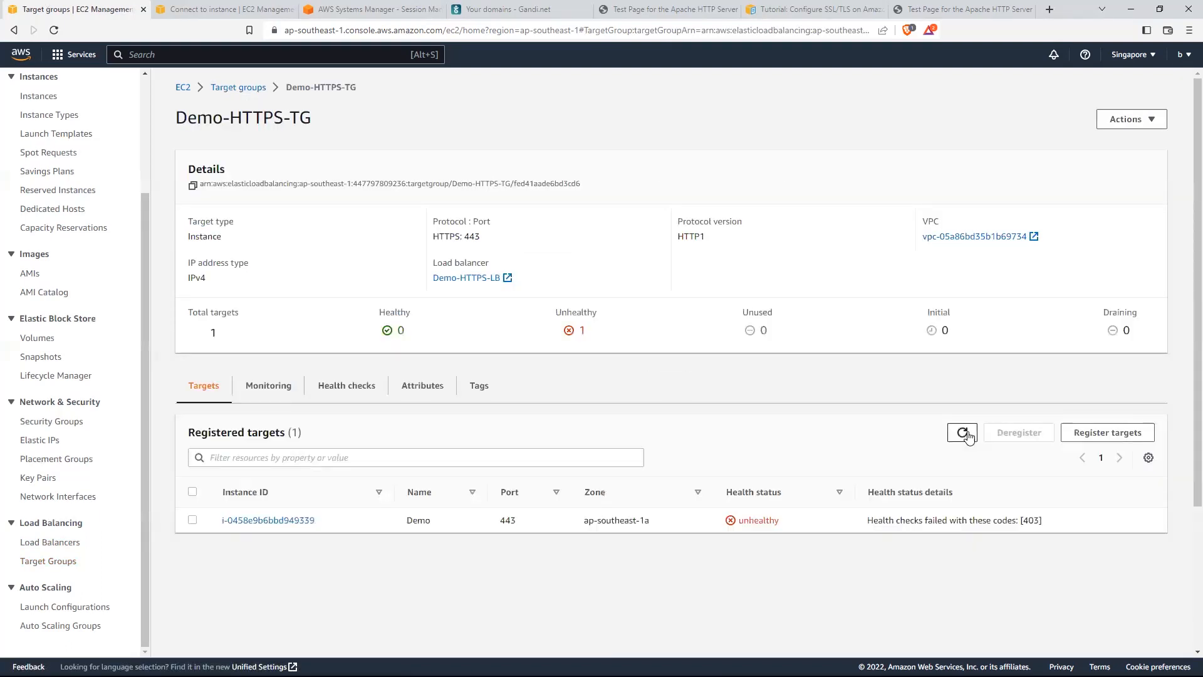
click(968, 437)
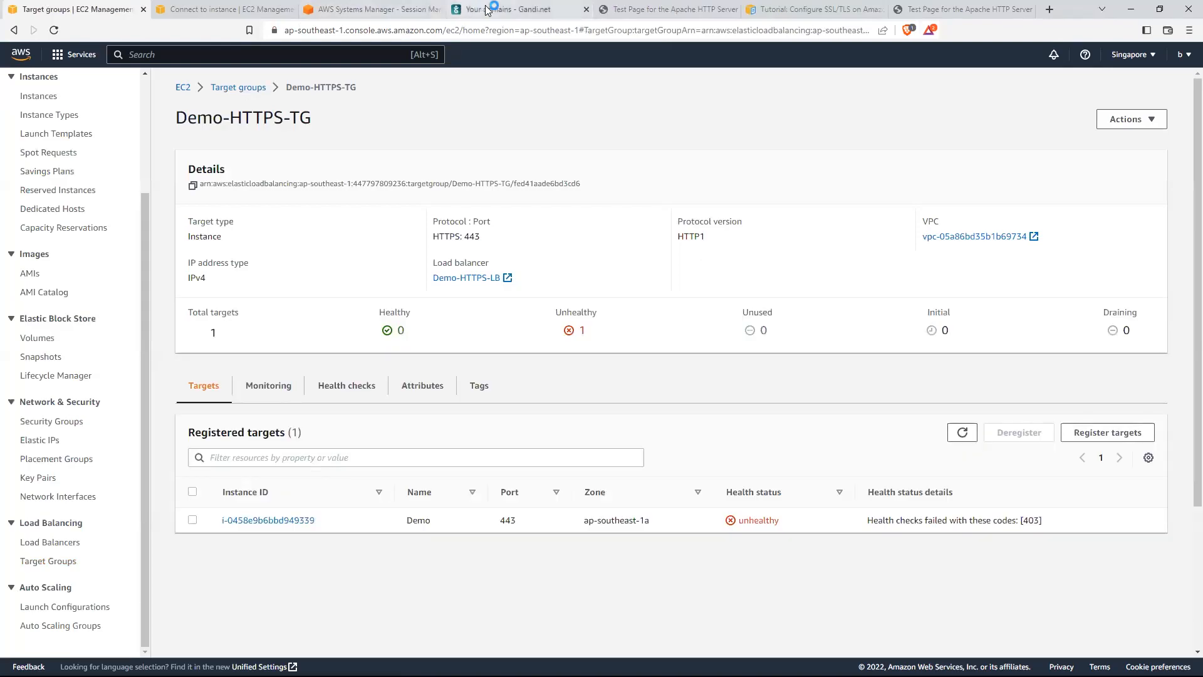
Step: In the instance's Session Manager terminal, run netstat -nlpt to check that a service is listening on port 443
click(487, 10)
click(337, 9)
text(net)
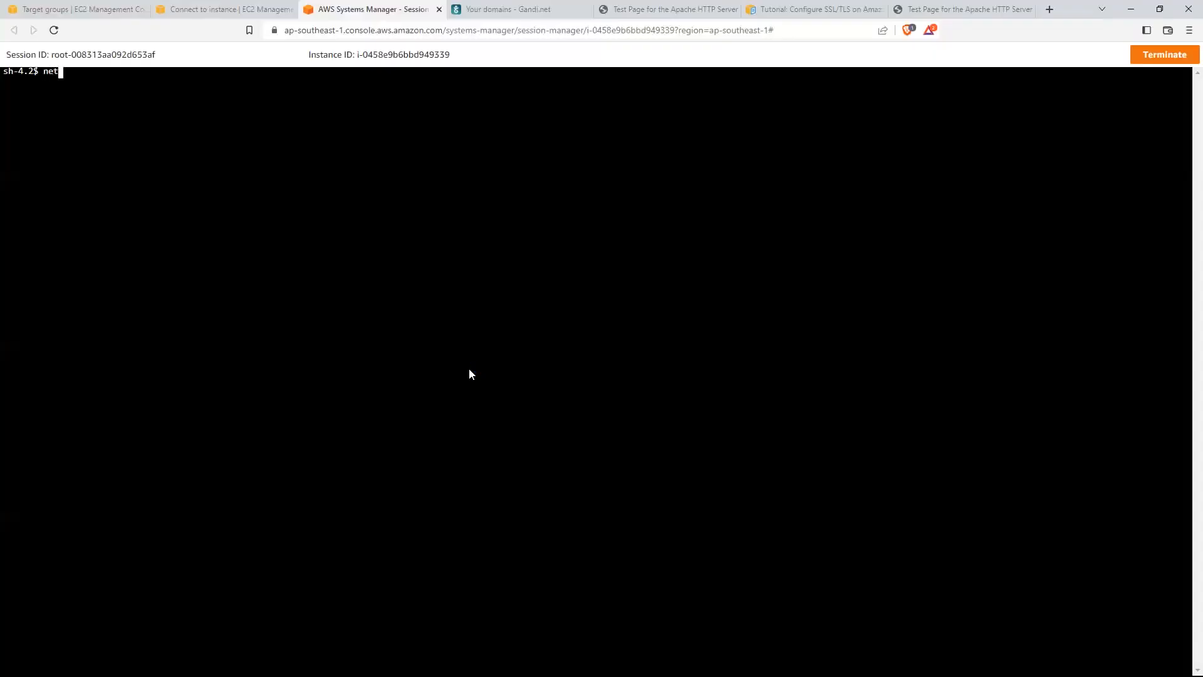
text(stat -nlpt)
key(Return)
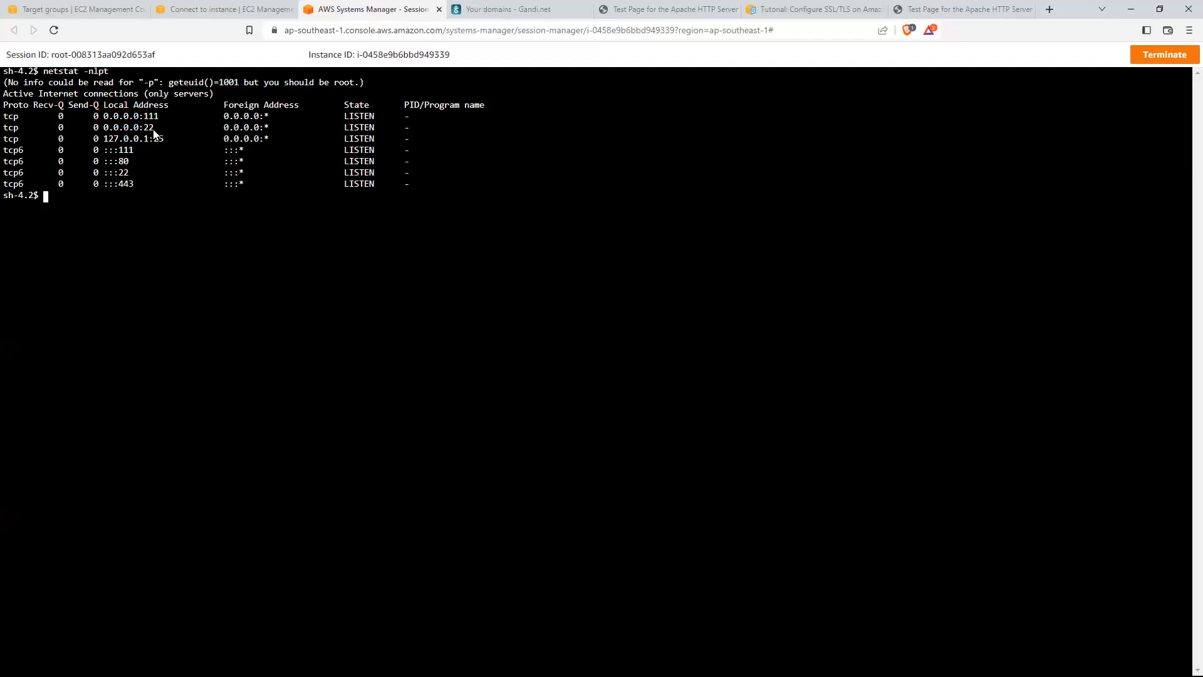
drag(133, 187, 117, 190)
Step: Review the inbound rules of the launch-wizard-13 security group in the EC2 console, then return to the target groups
click(75, 10)
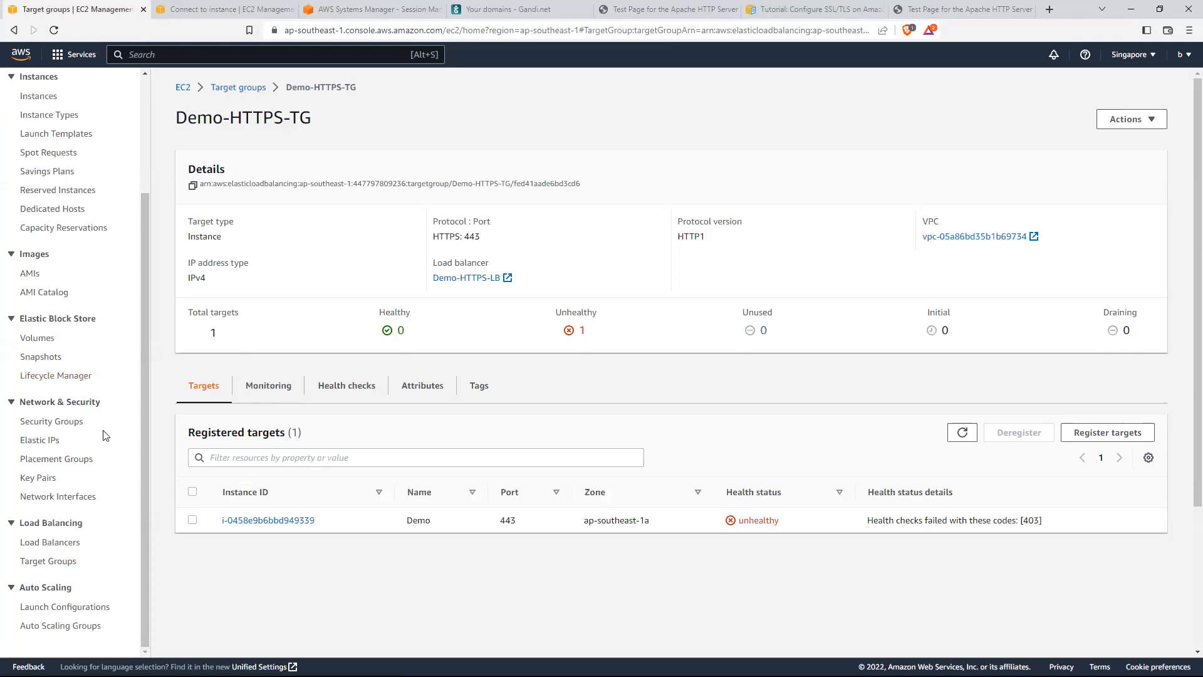
scroll(102, 435, up, 3)
click(63, 577)
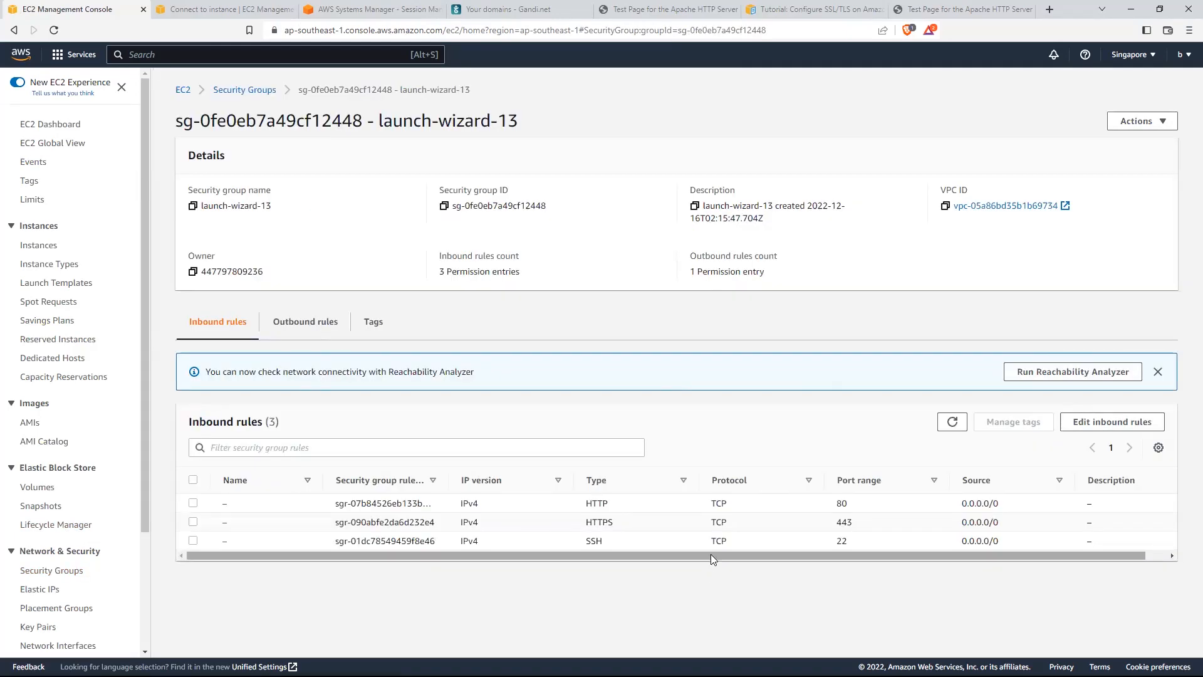
click(845, 524)
click(860, 539)
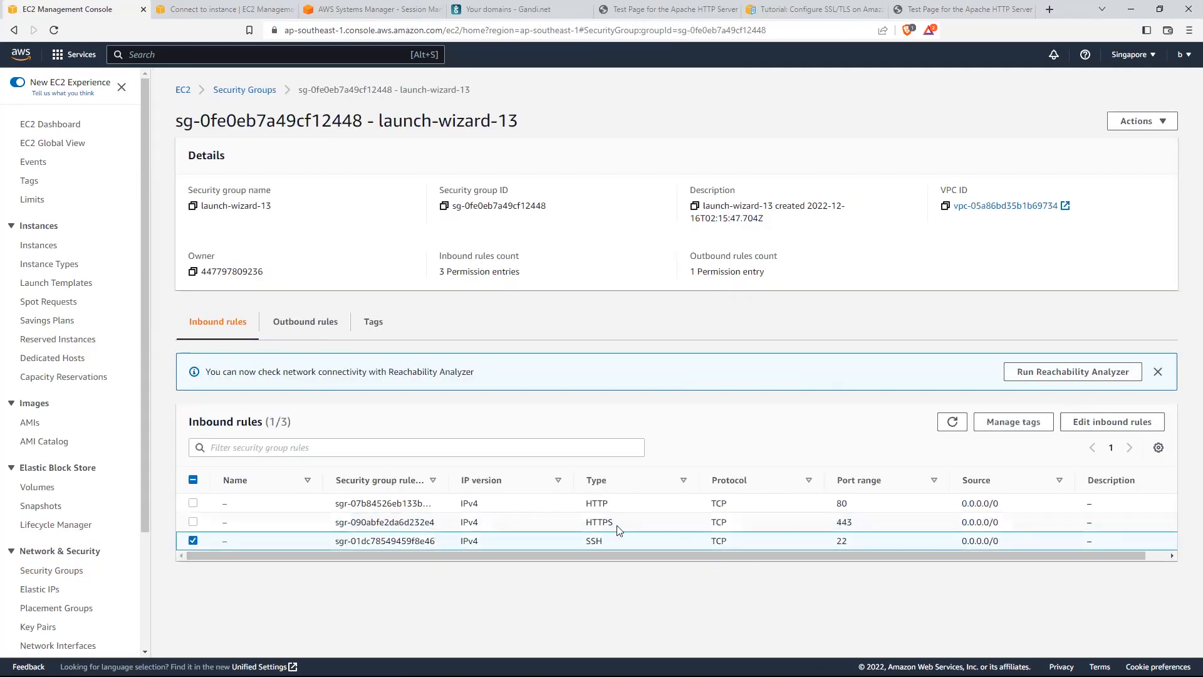
click(192, 539)
scroll(75, 476, down, 3)
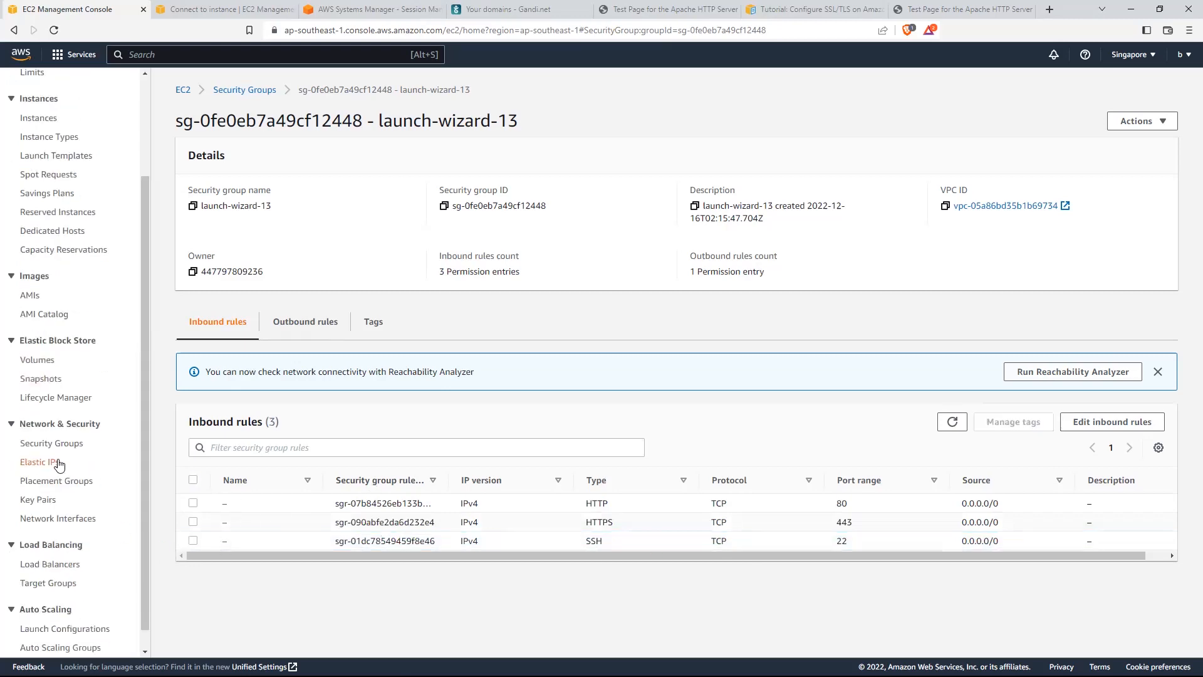
click(48, 561)
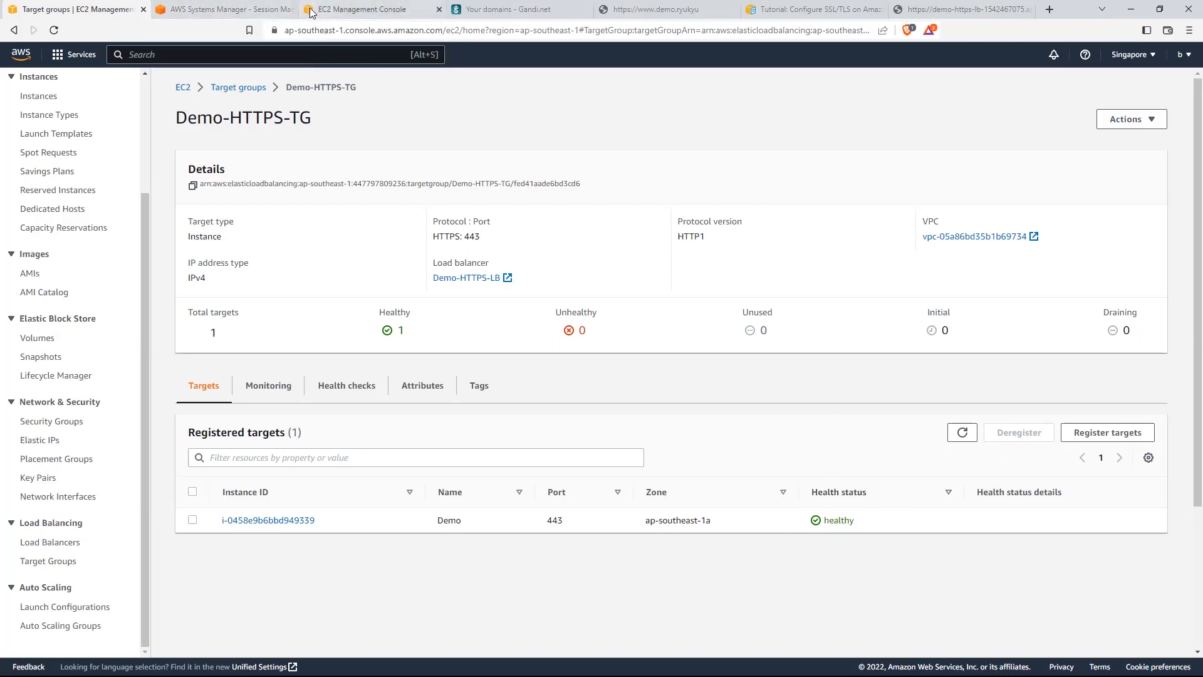
Step: Close error_log in the Session Manager terminal, list the log directory, and list the contents of /var/www/html
click(263, 11)
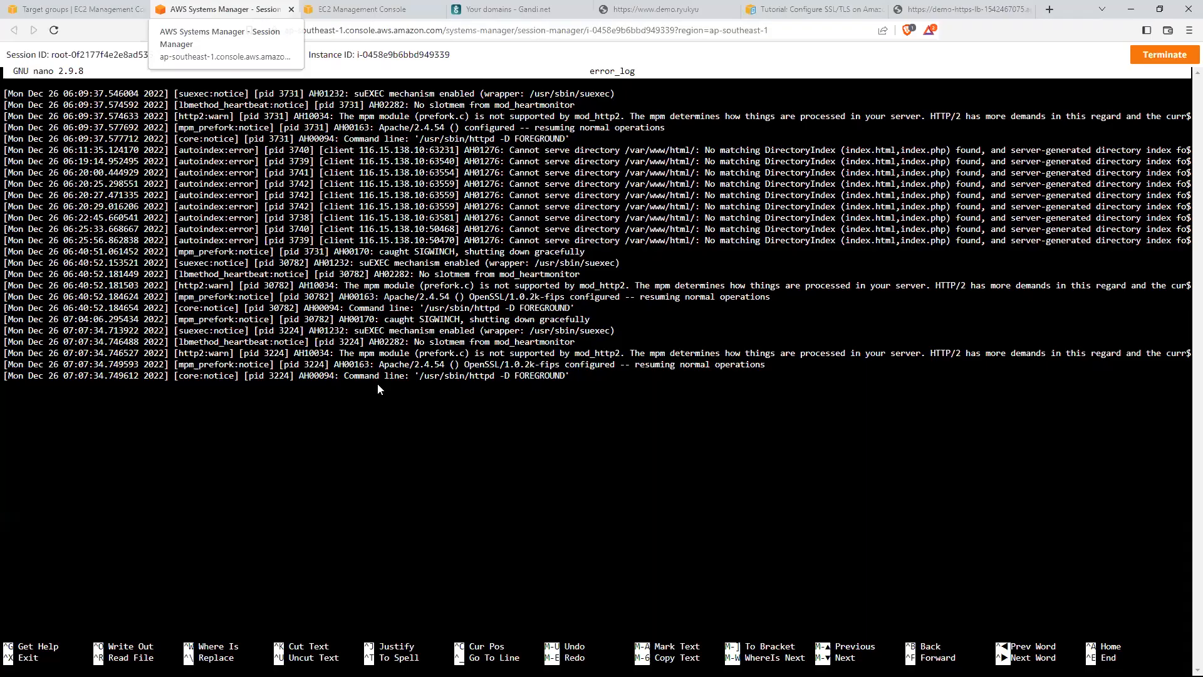
key(ctrl+x)
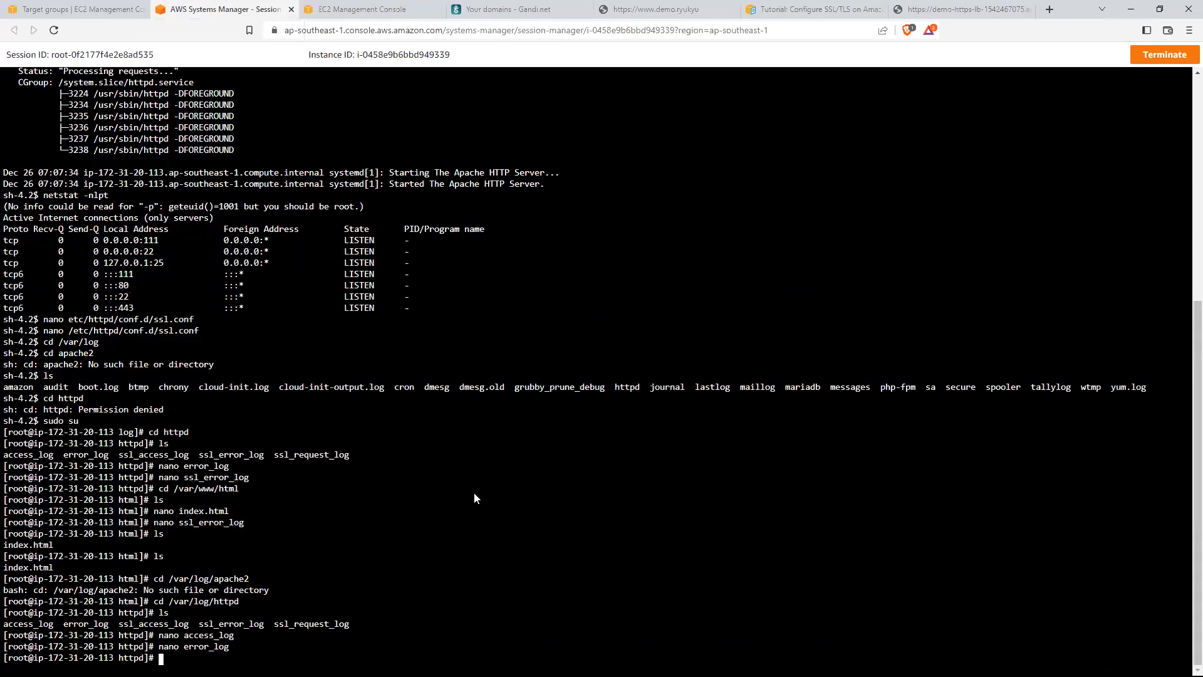
text(ls)
key(Return)
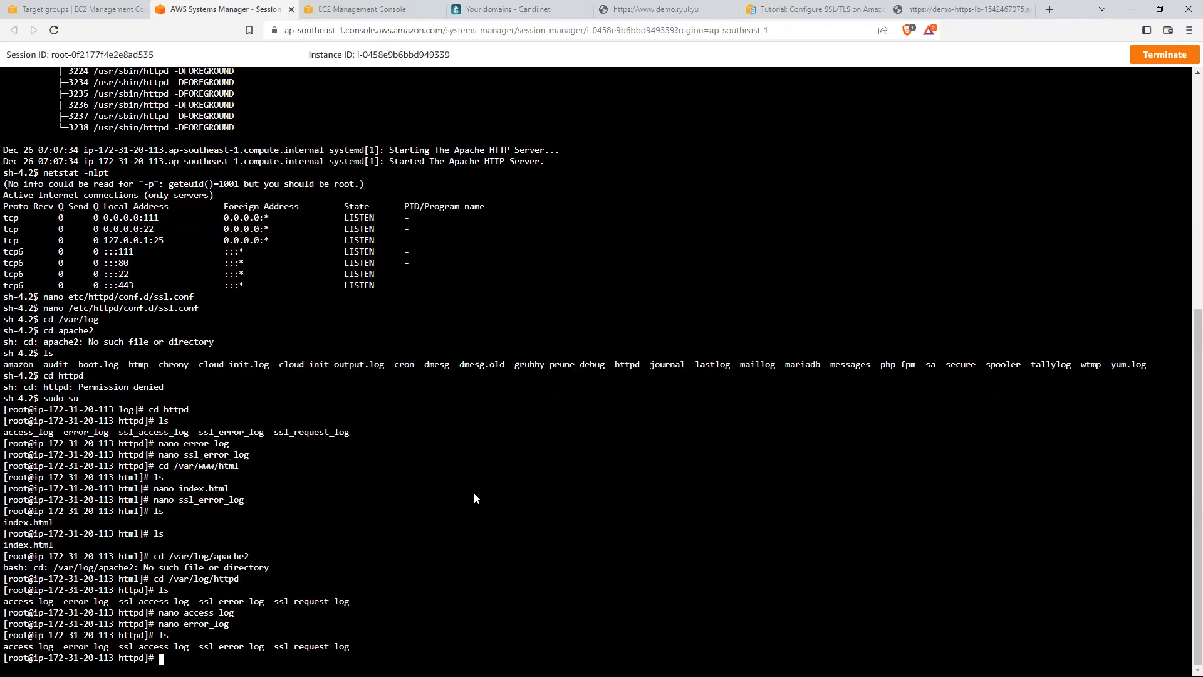
text(cd /var/www/html)
key(Return)
text(ls)
key(Return)
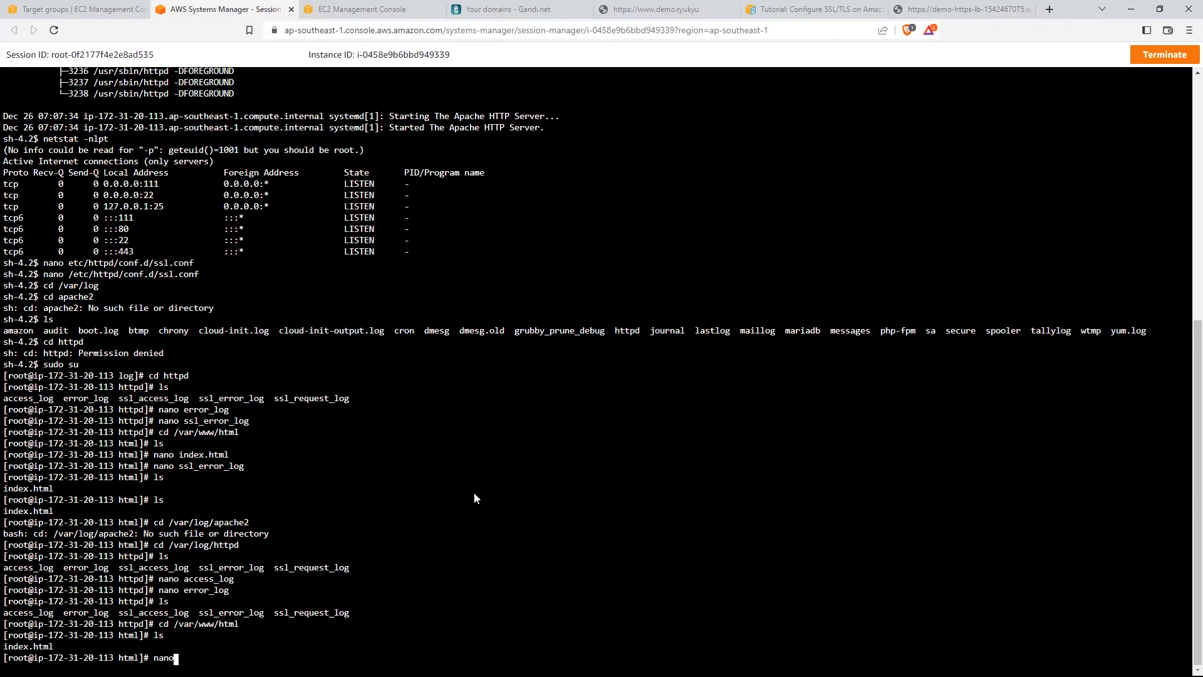
Step: Switch to Gandi's DNS records for demo.ryukyu and inspect the name and IP address of the www A record
click(820, 9)
click(670, 12)
click(539, 9)
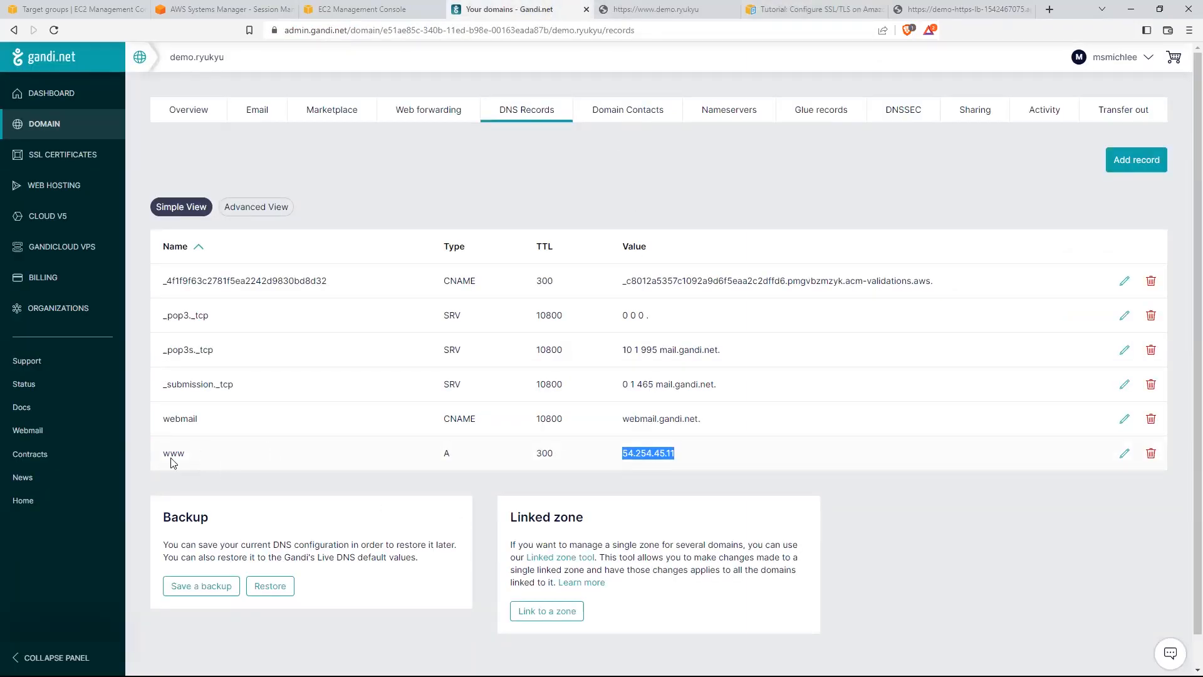
drag(161, 460, 210, 459)
drag(697, 457, 622, 458)
drag(696, 461, 619, 457)
click(794, 10)
click(995, 9)
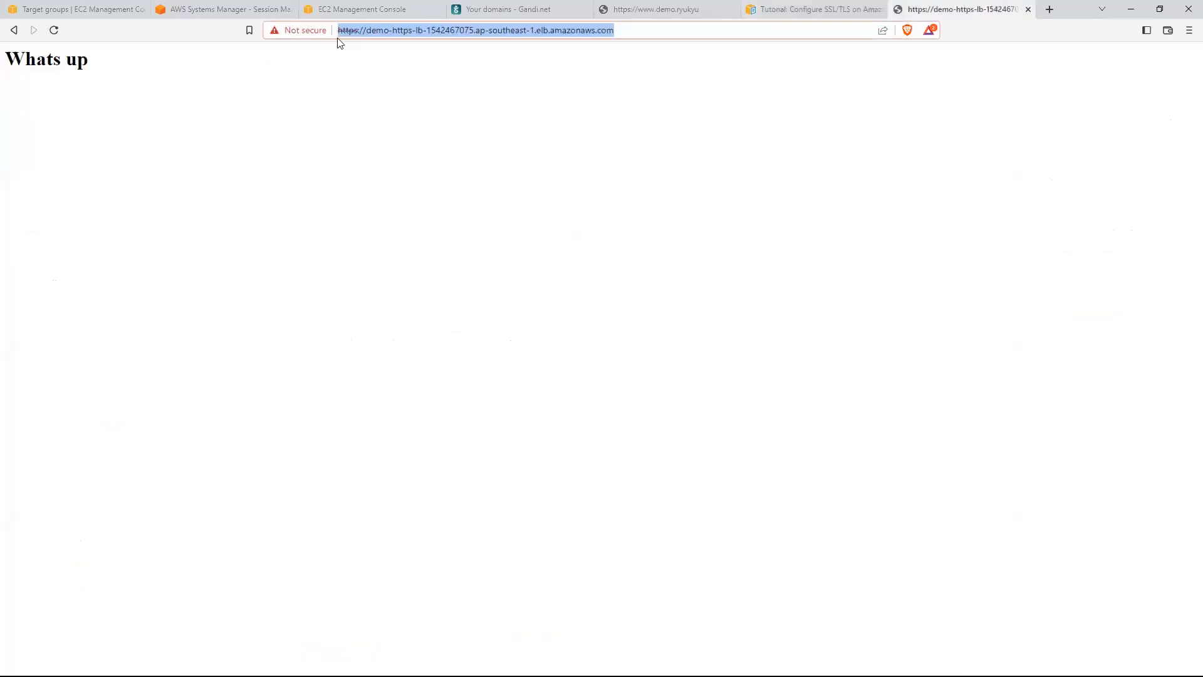
click(459, 31)
mouse_move(363, 30)
mouse_down()
mouse_move(642, 43)
mouse_move(614, 30)
mouse_move(370, 34)
mouse_up()
Step: Delete the www A record from the demo.ryukyu DNS records in Gandi
click(509, 8)
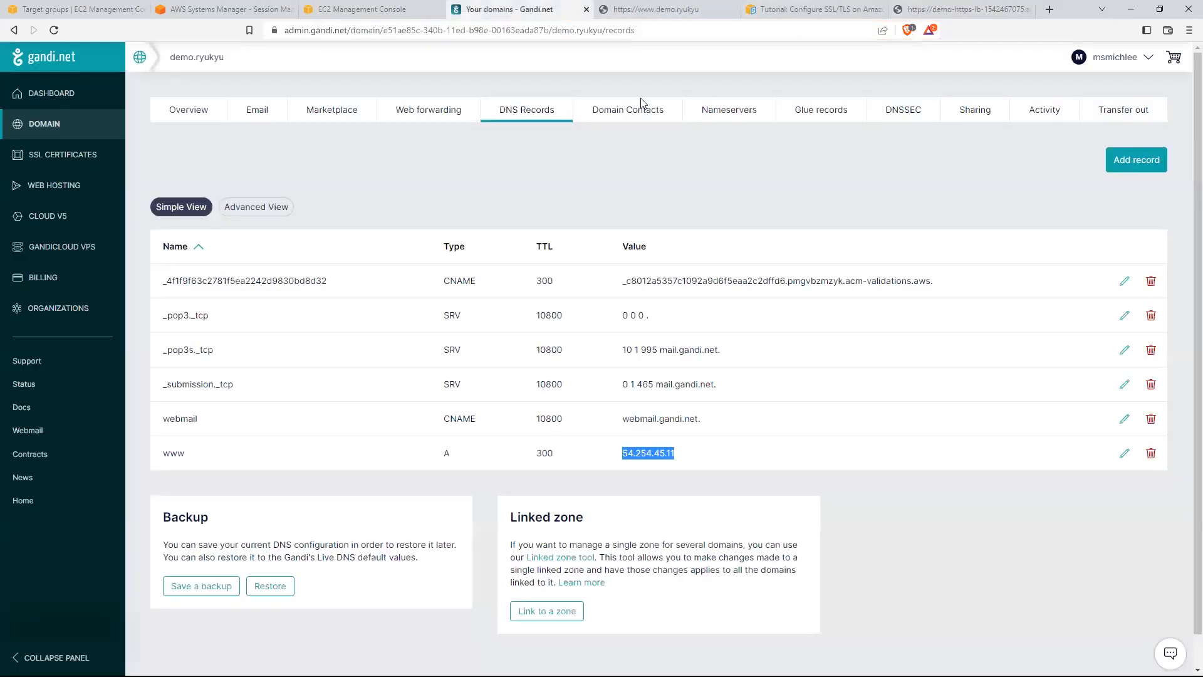
click(1124, 452)
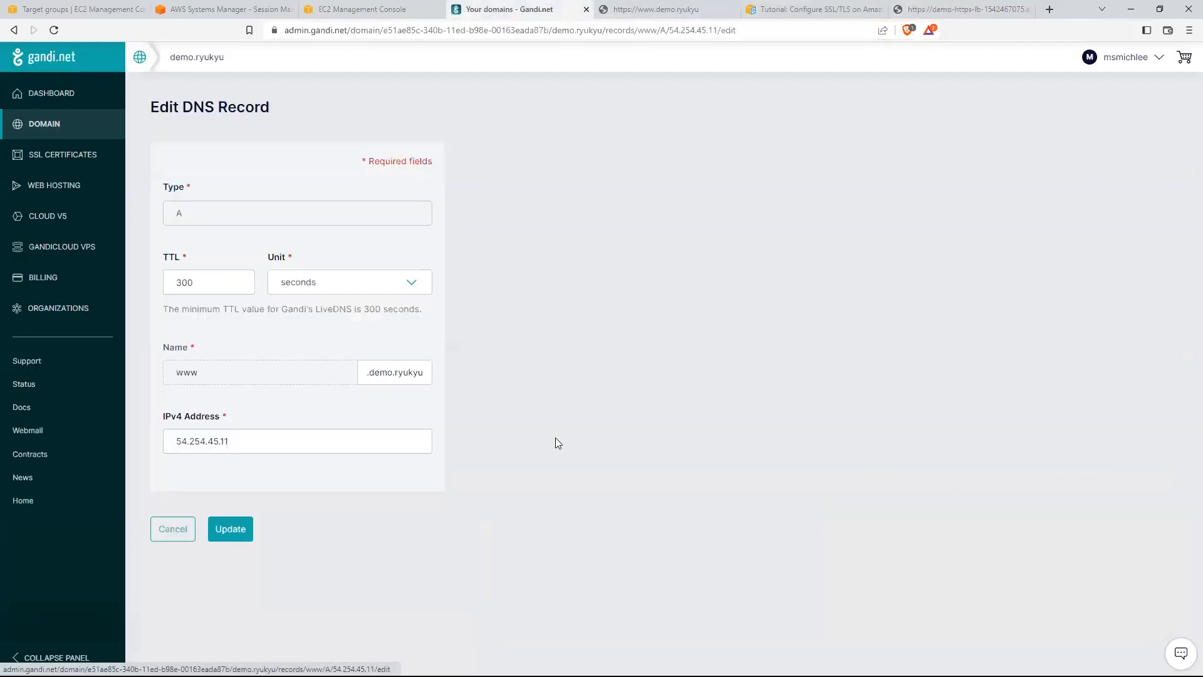
triple_click(255, 437)
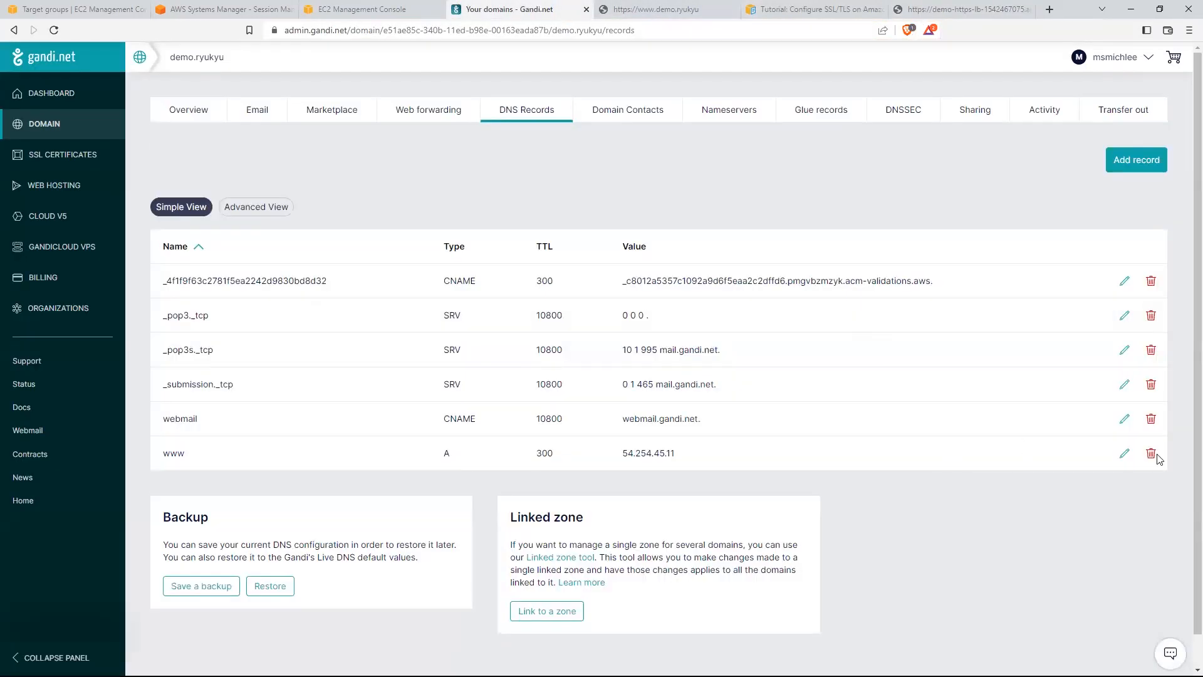
click(1150, 454)
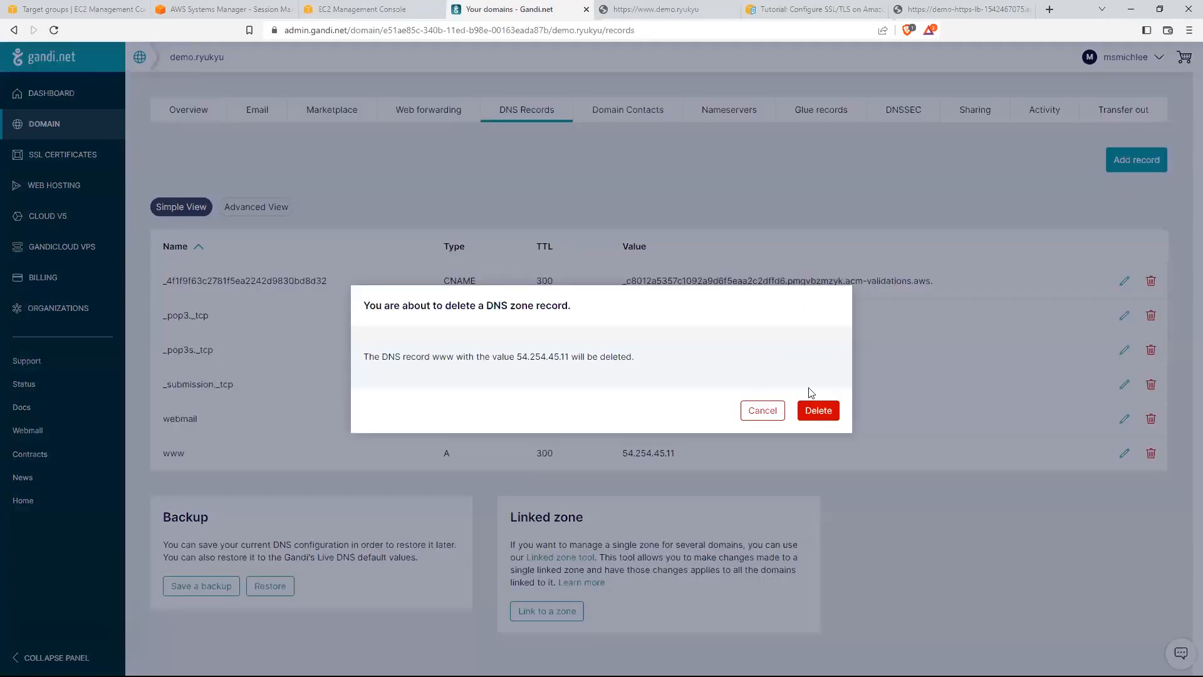
click(821, 410)
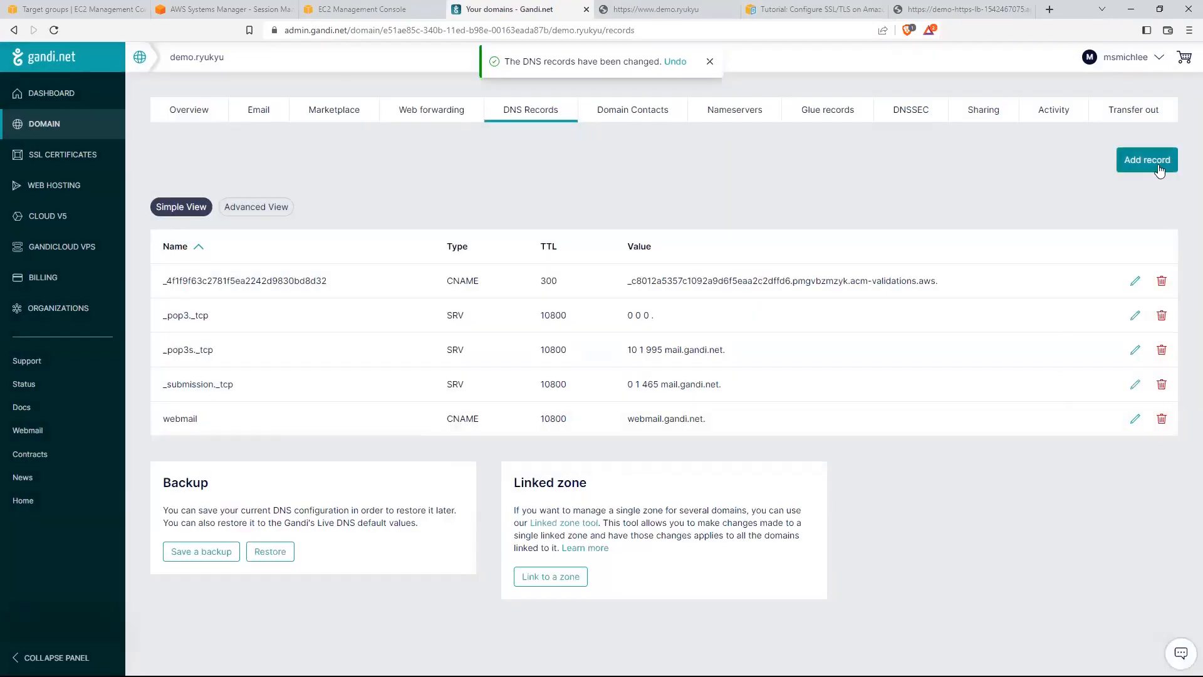
click(1159, 170)
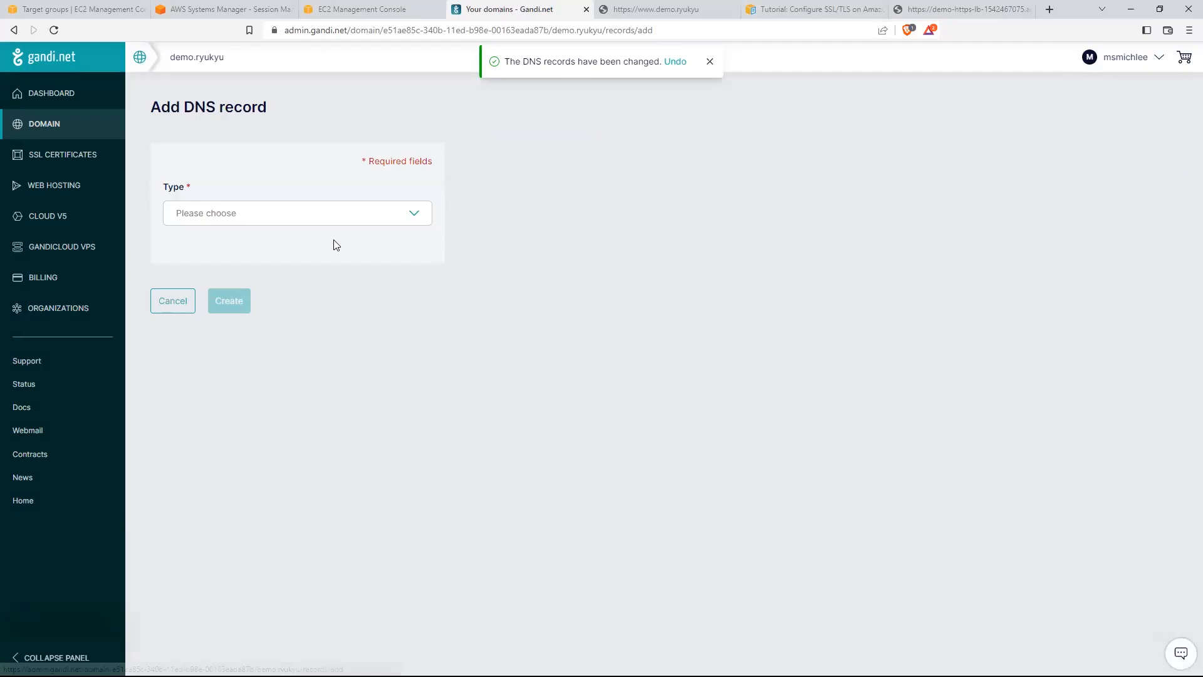
click(295, 216)
click(248, 372)
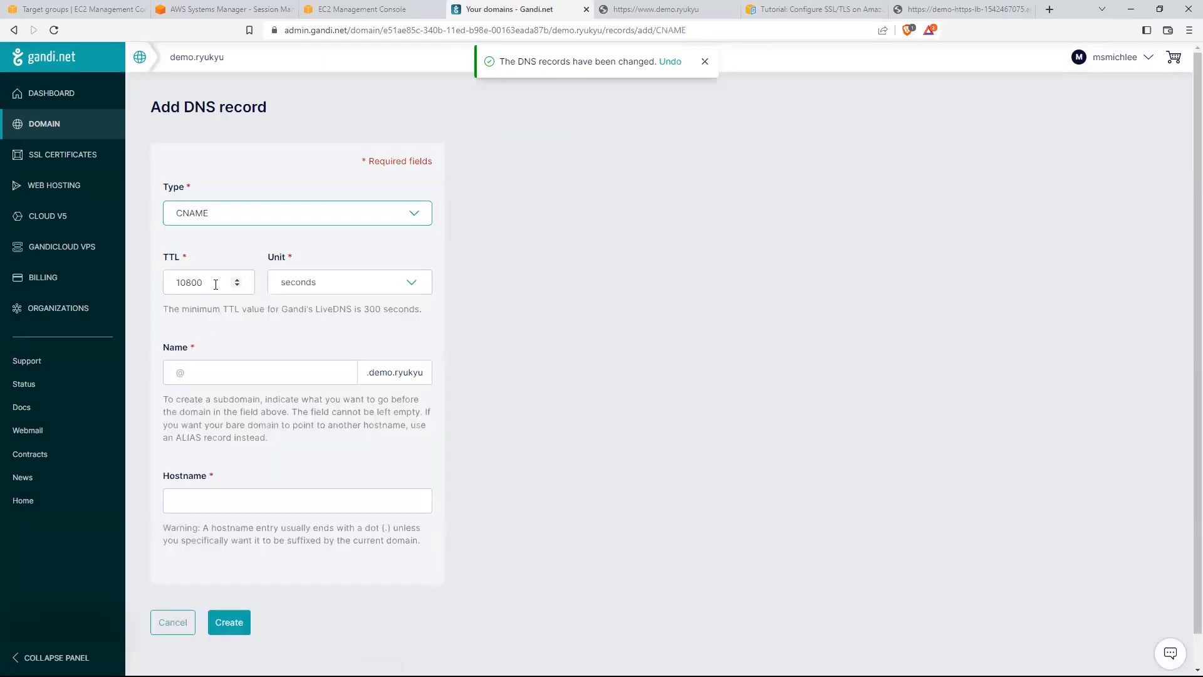
click(216, 284)
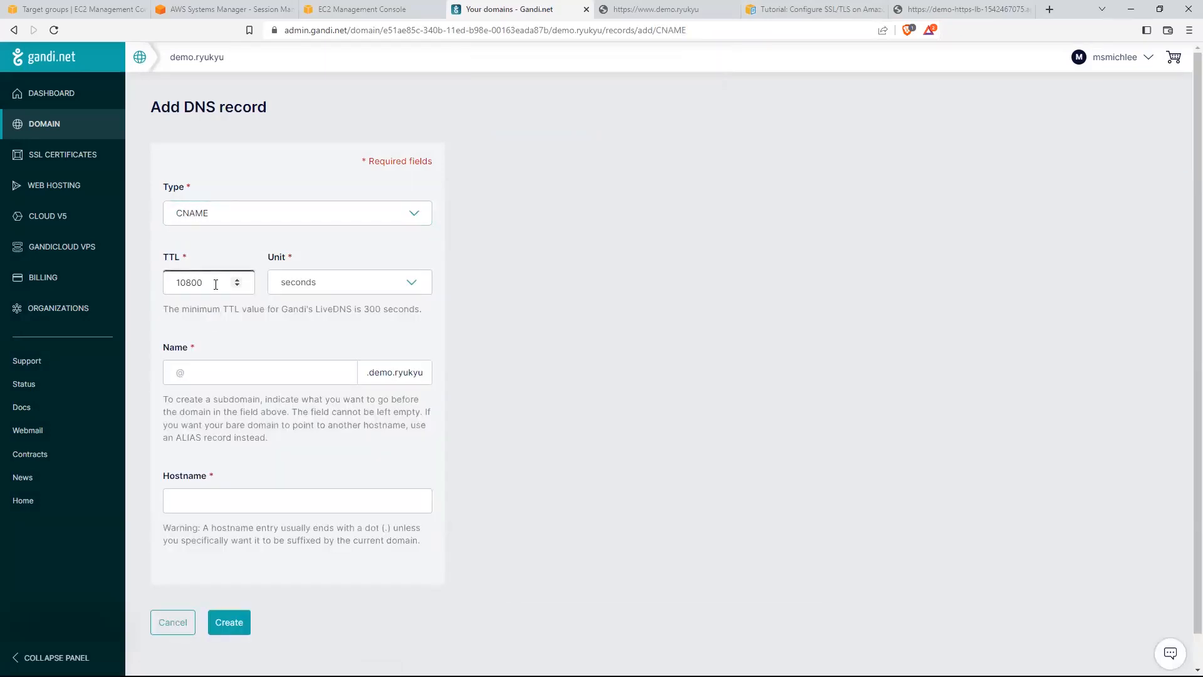
key(ctrl+a)
text(30)
click(279, 384)
click(188, 507)
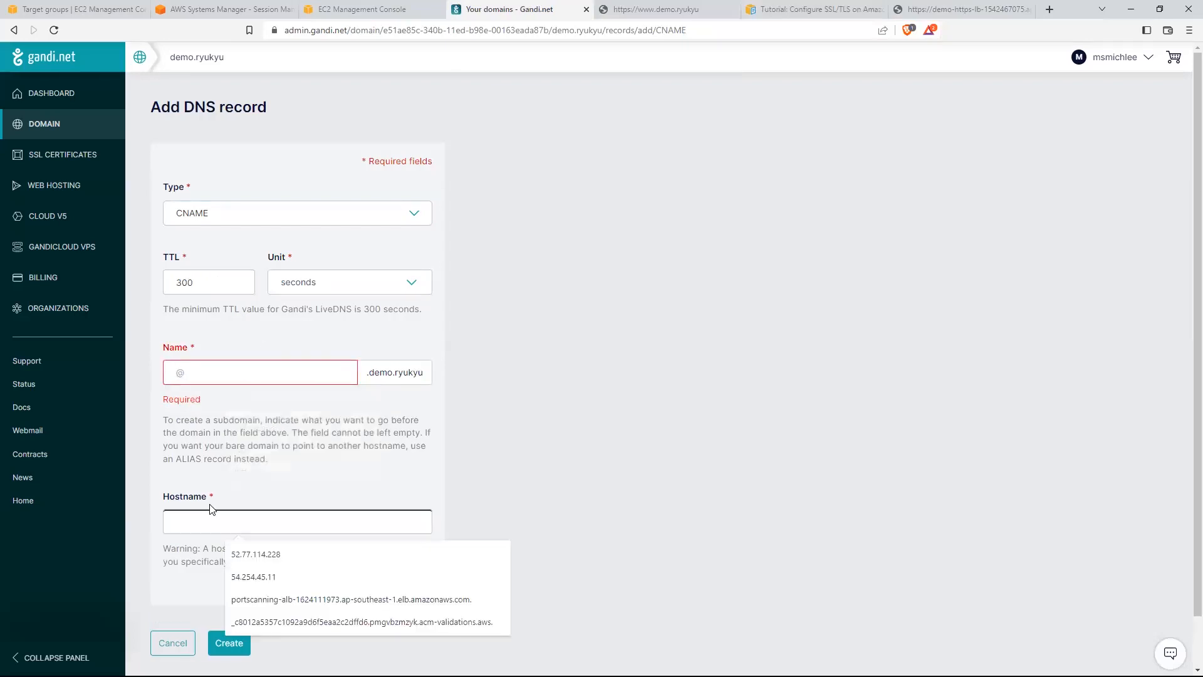
click(257, 372)
text(www)
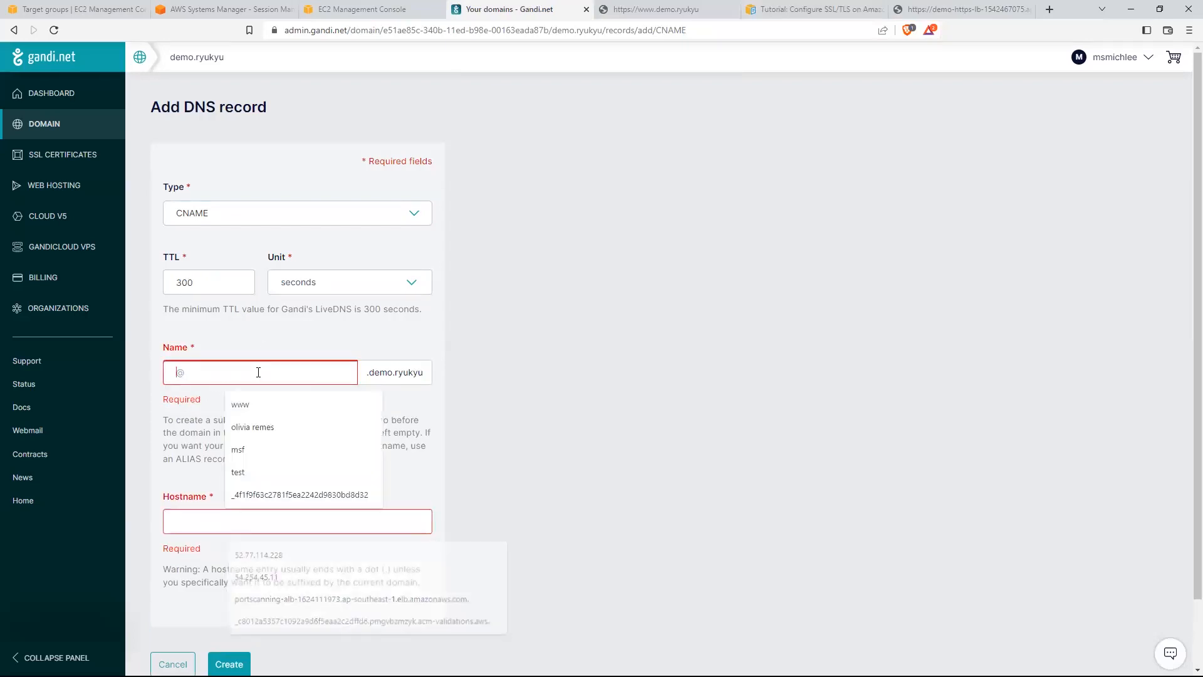
Step: Copy the load balancer's host name from its open web page and paste it as the CNAME record's hostname
click(249, 505)
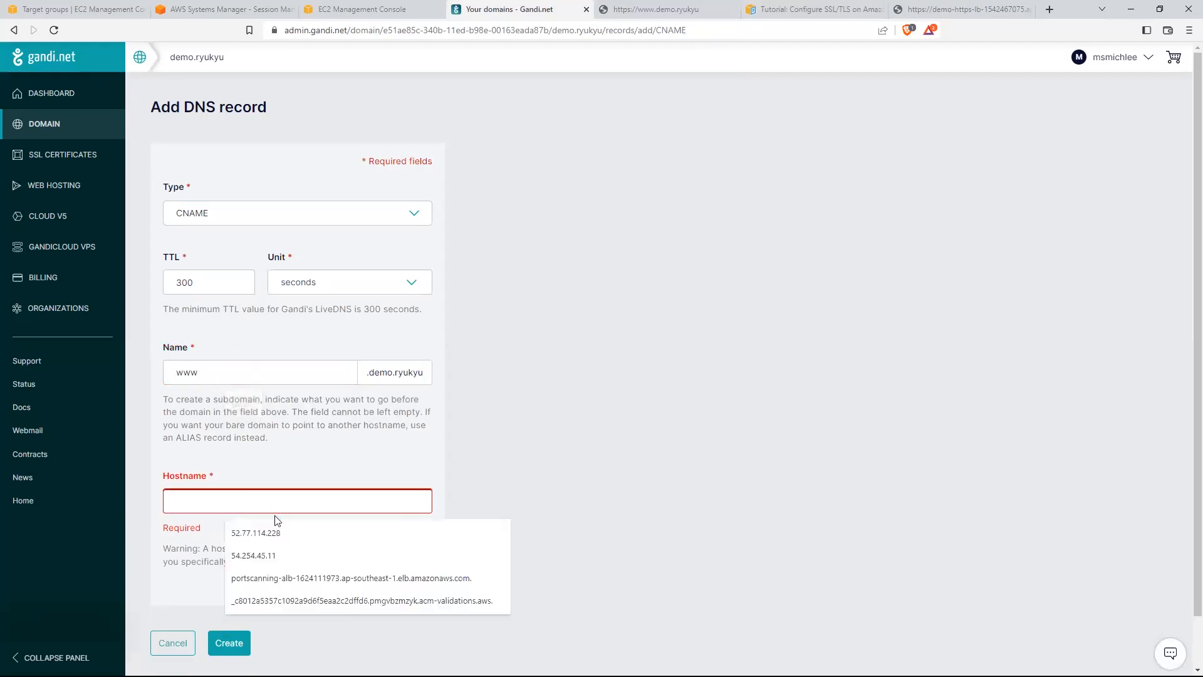
click(276, 517)
right_click(280, 504)
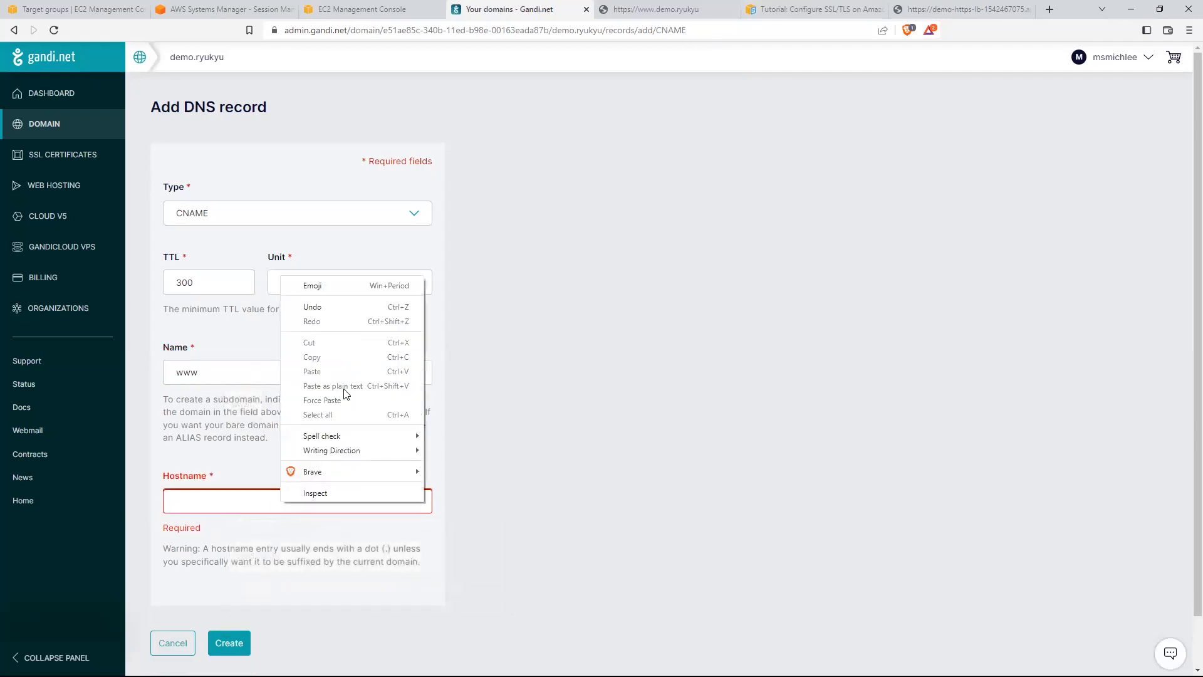
click(656, 356)
click(934, 6)
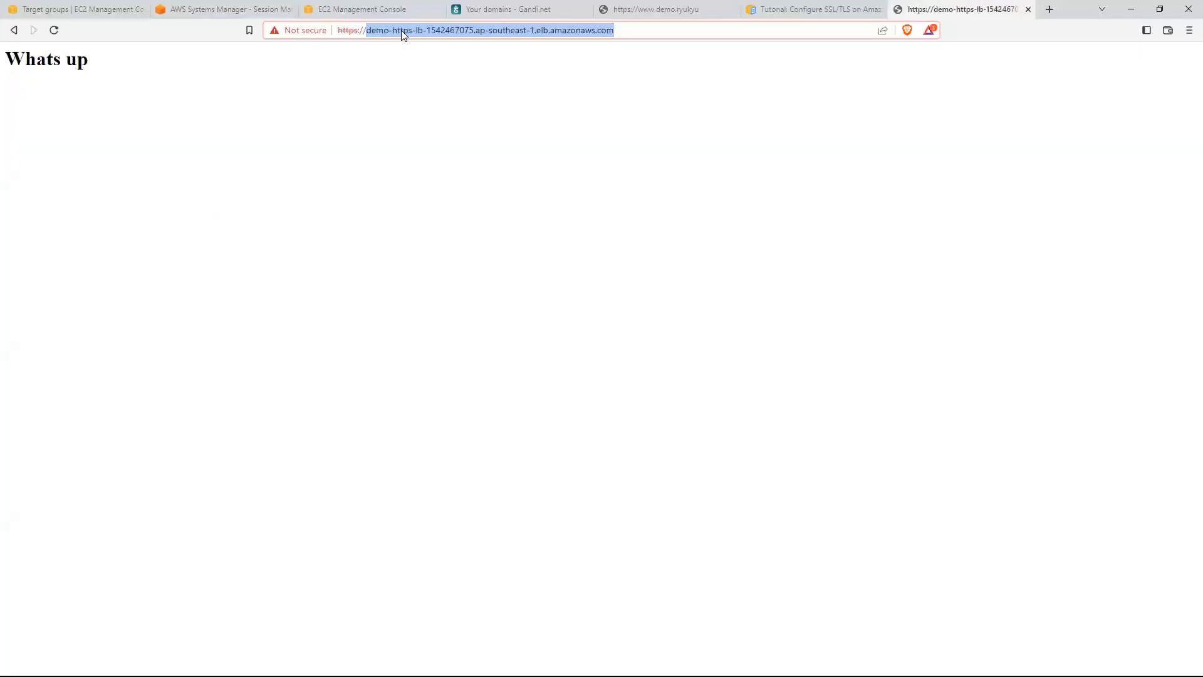
right_click(401, 30)
click(455, 102)
click(357, 10)
click(511, 10)
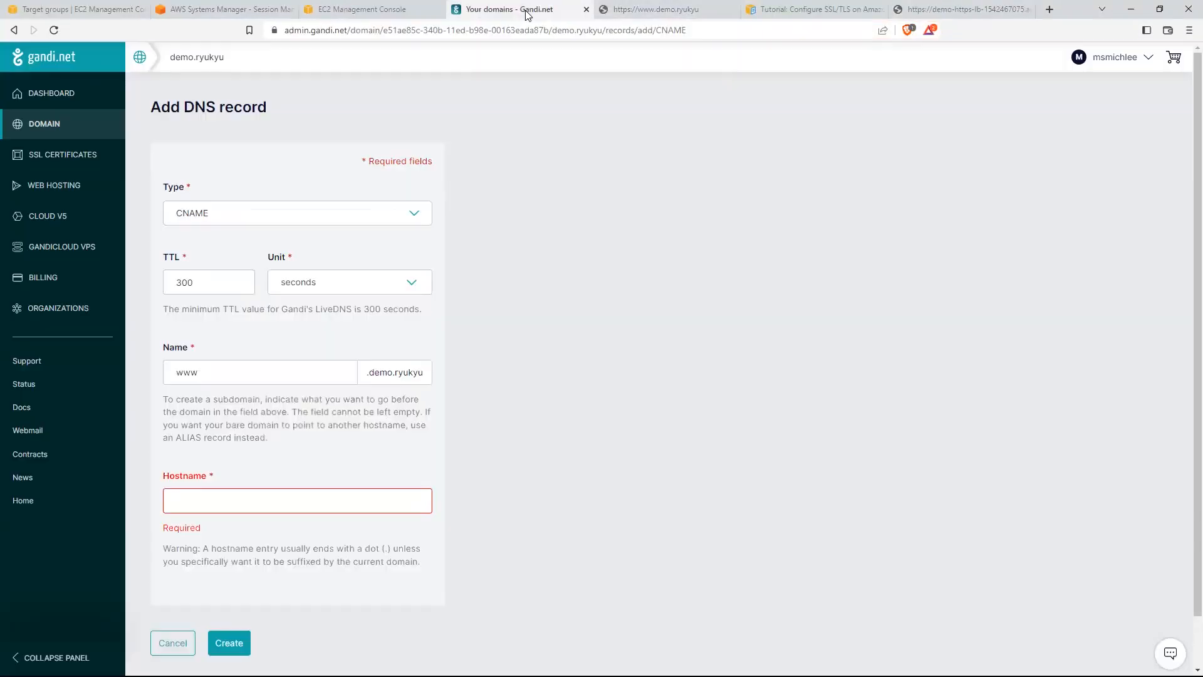
right_click(266, 494)
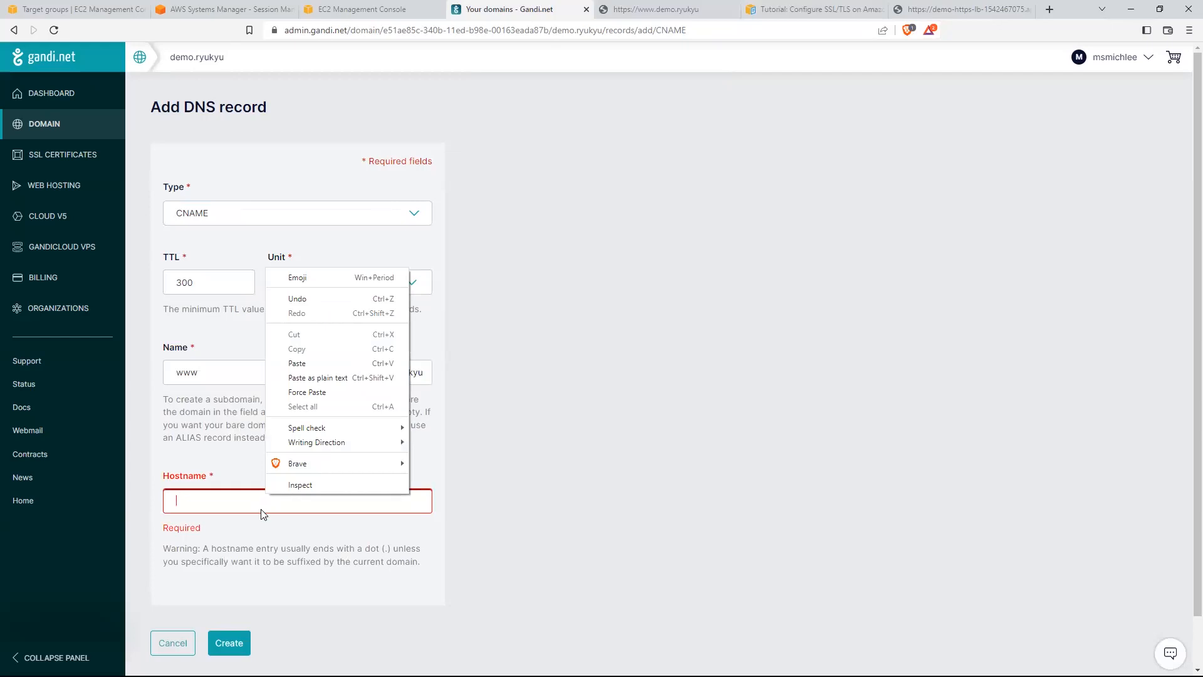
click(322, 361)
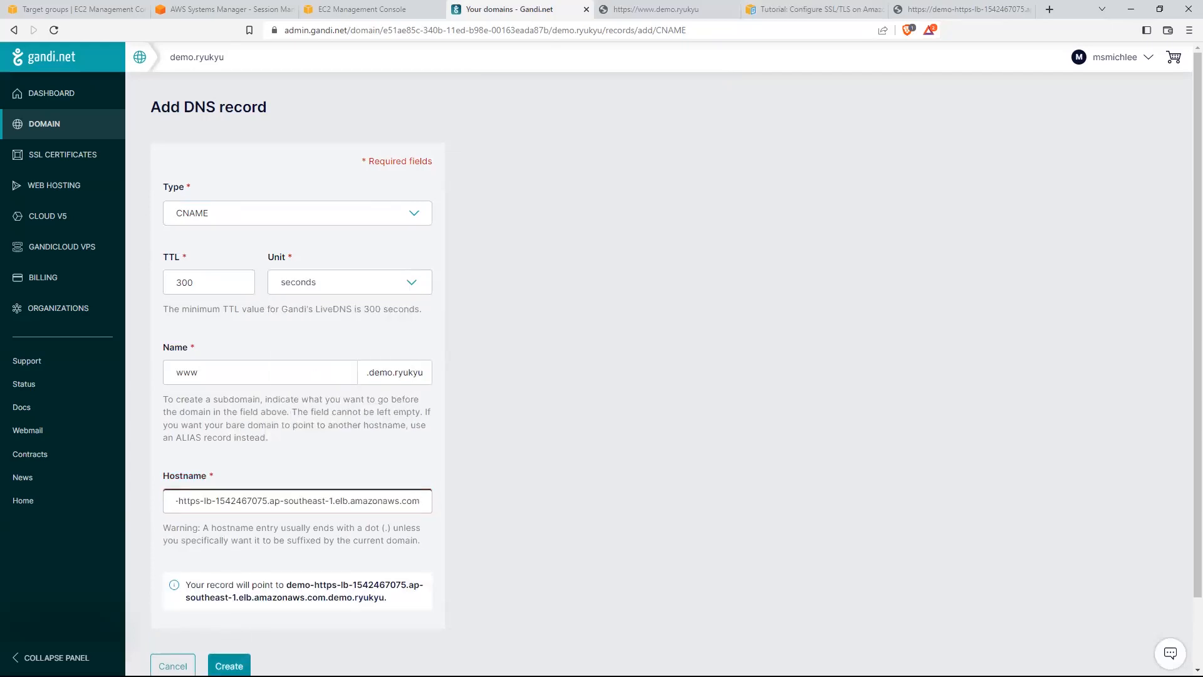
key(Return)
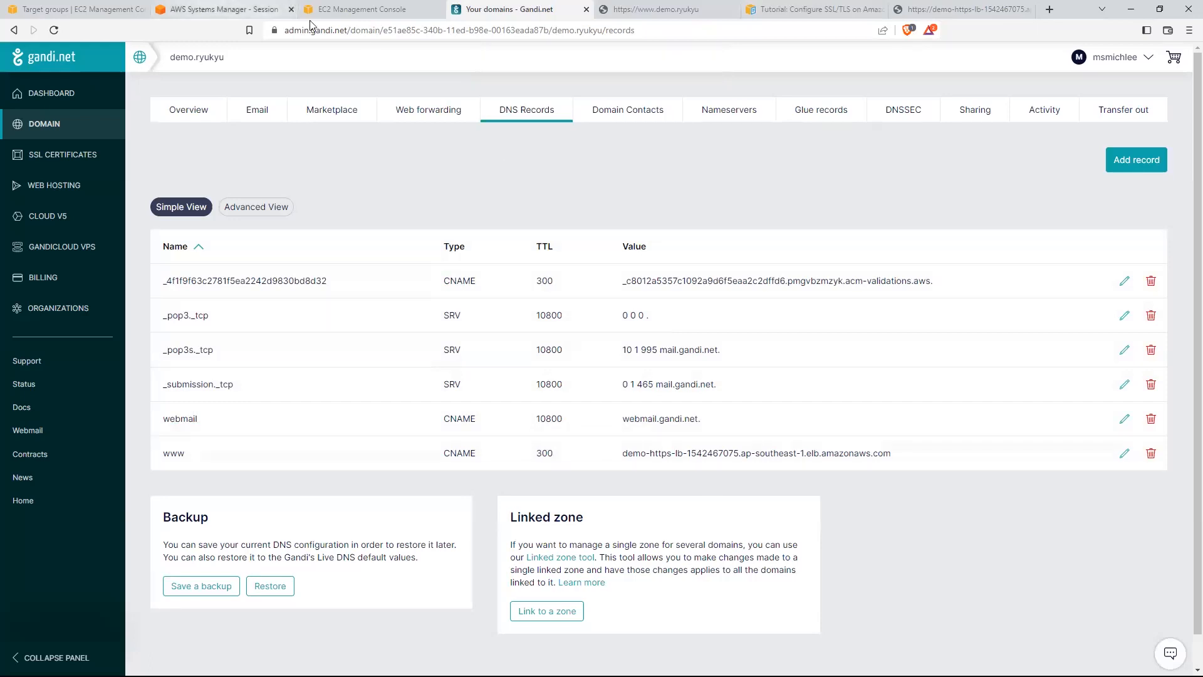
click(676, 11)
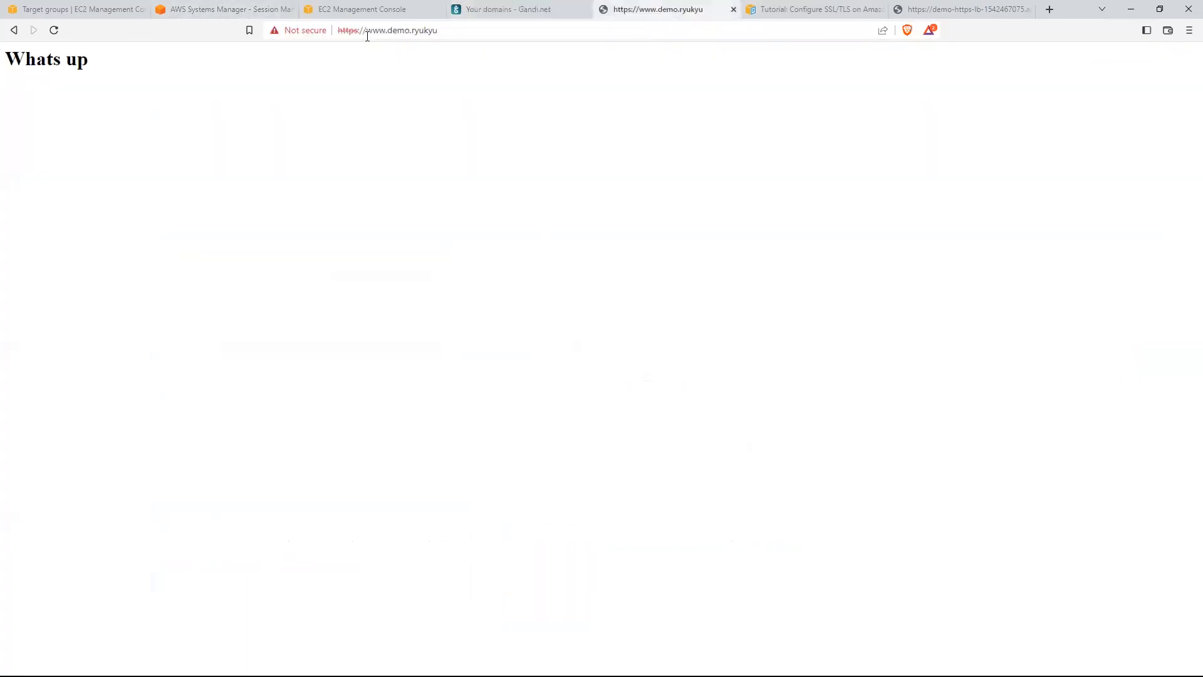
click(351, 33)
click(386, 44)
click(56, 34)
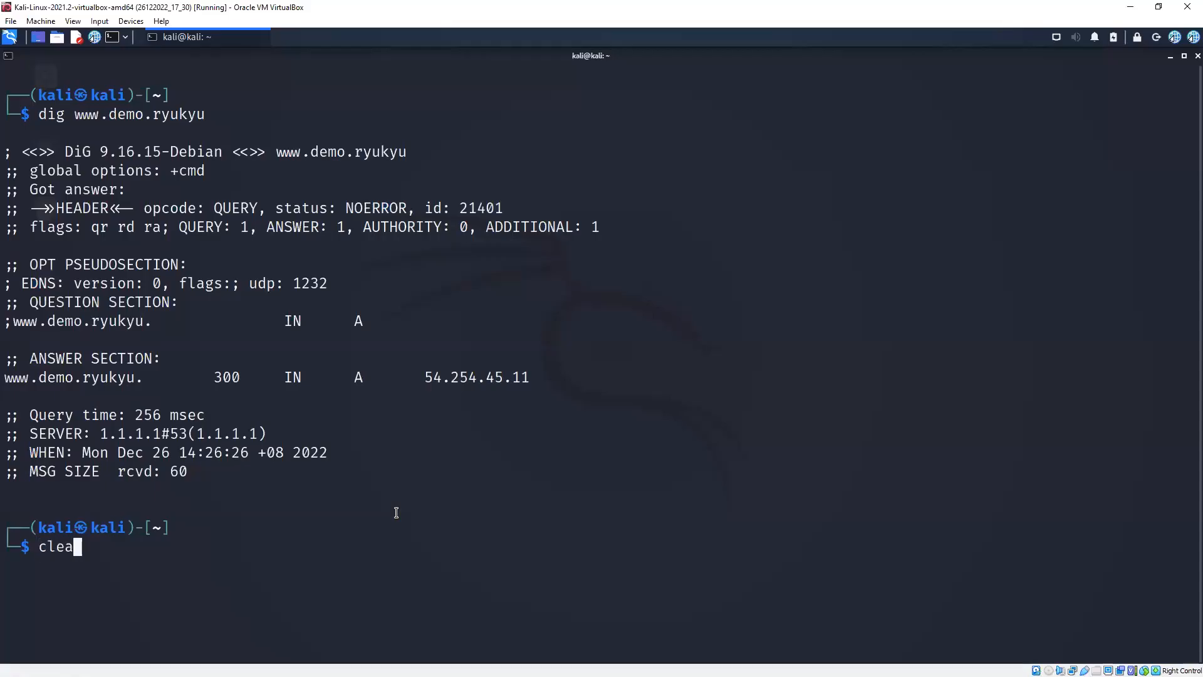
text(r)
key(Return)
key(Up)
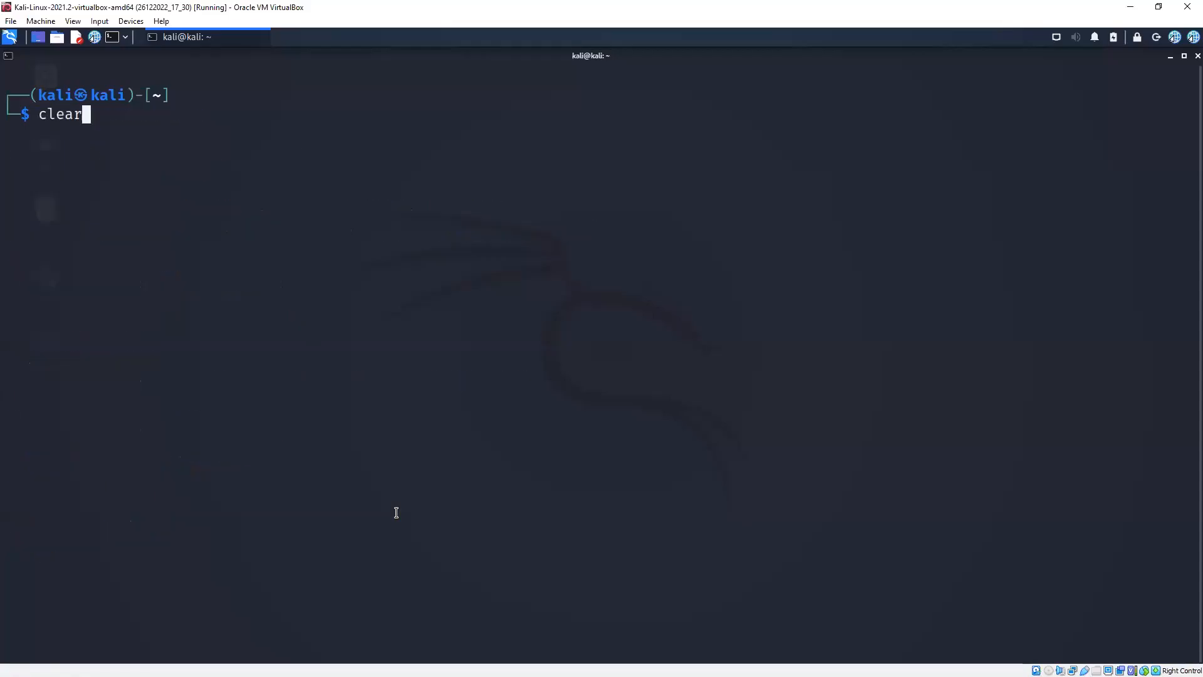
key(Up)
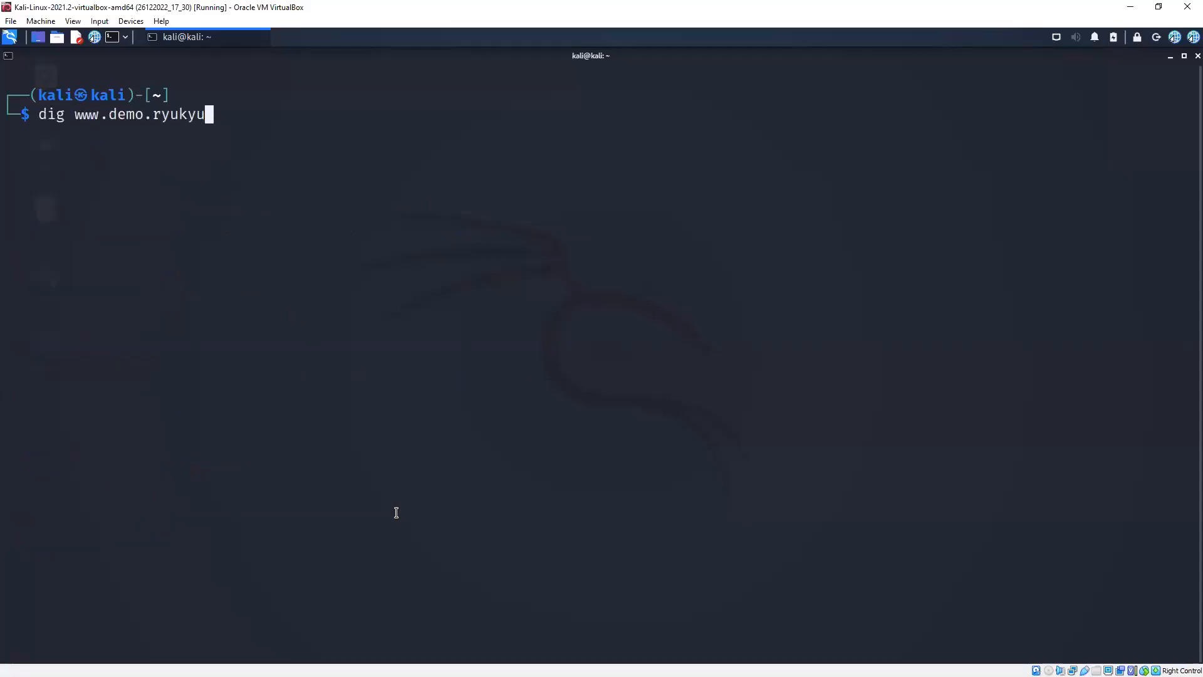
key(Return)
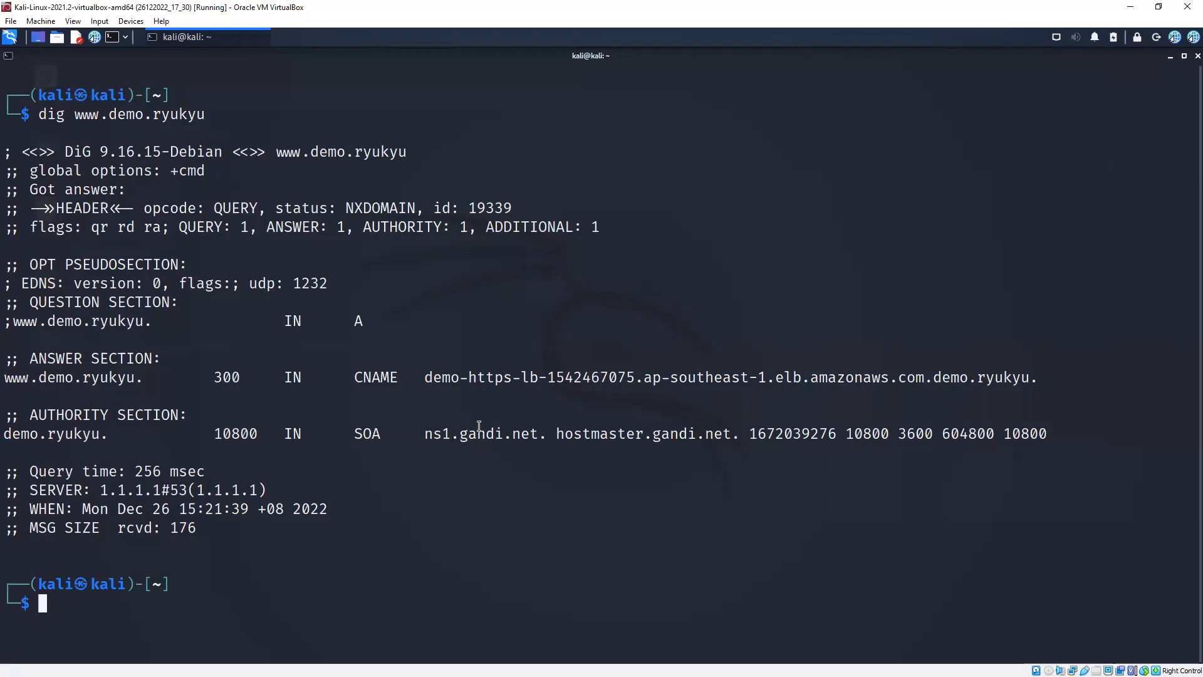
drag(423, 378, 371, 378)
click(1043, 379)
click(626, 507)
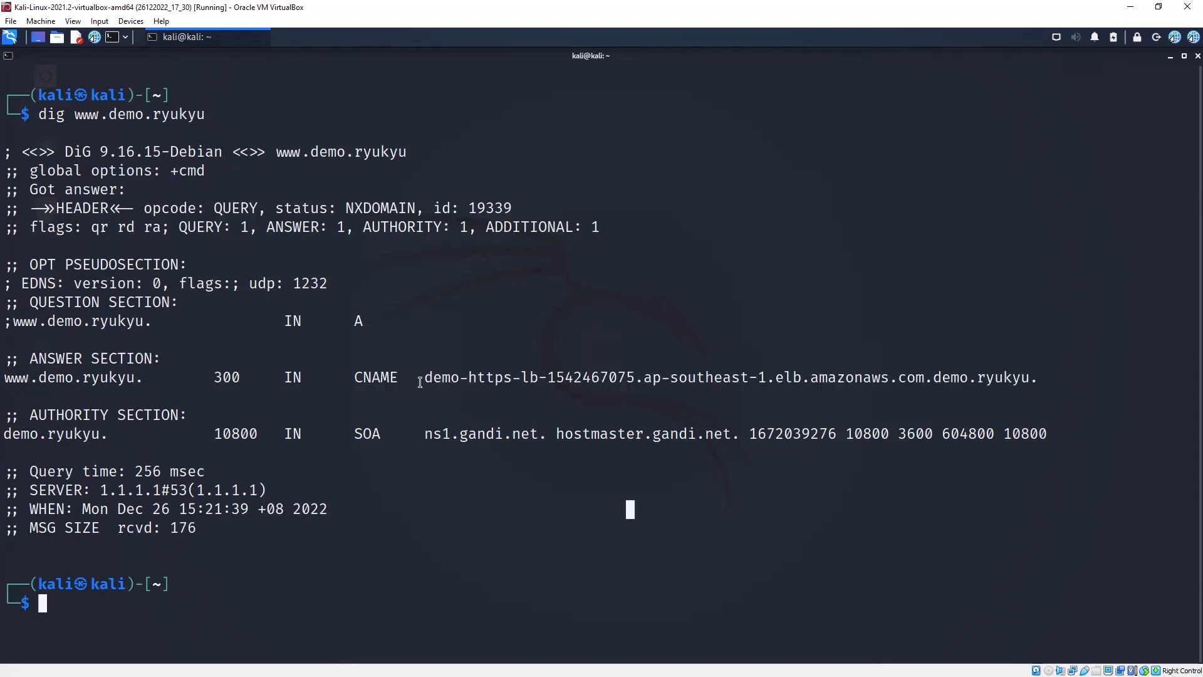
key(Up)
key(Return)
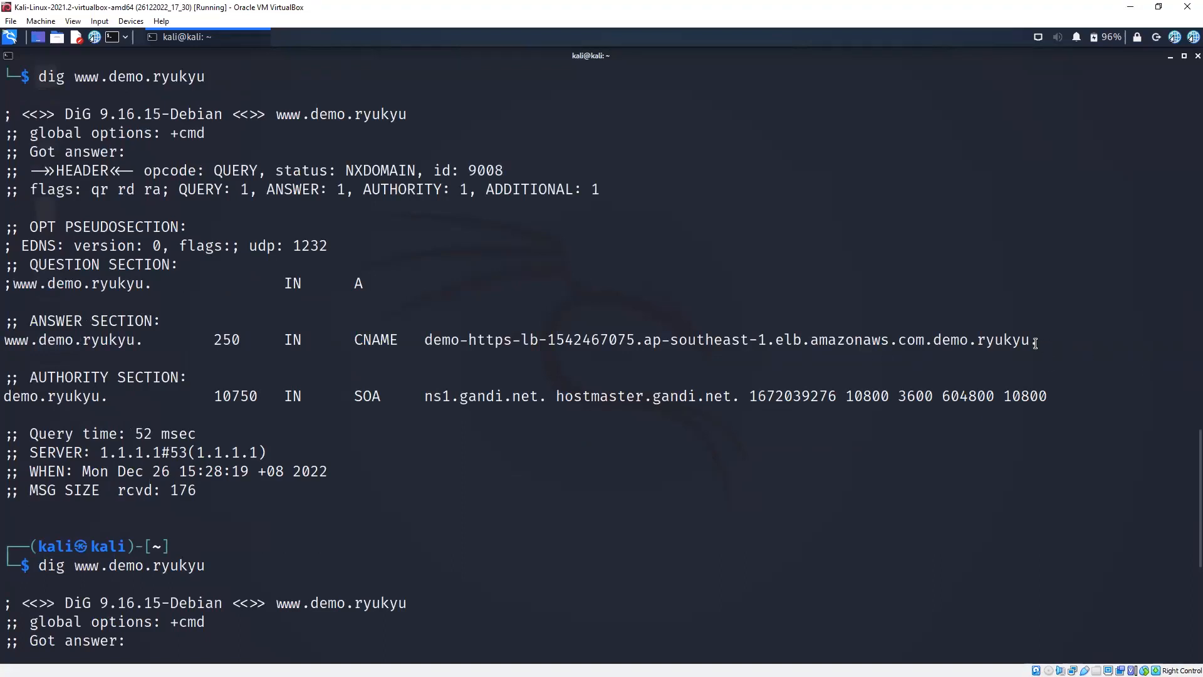
mouse_move(1037, 343)
mouse_down()
mouse_move(918, 339)
mouse_move(1055, 338)
mouse_up()
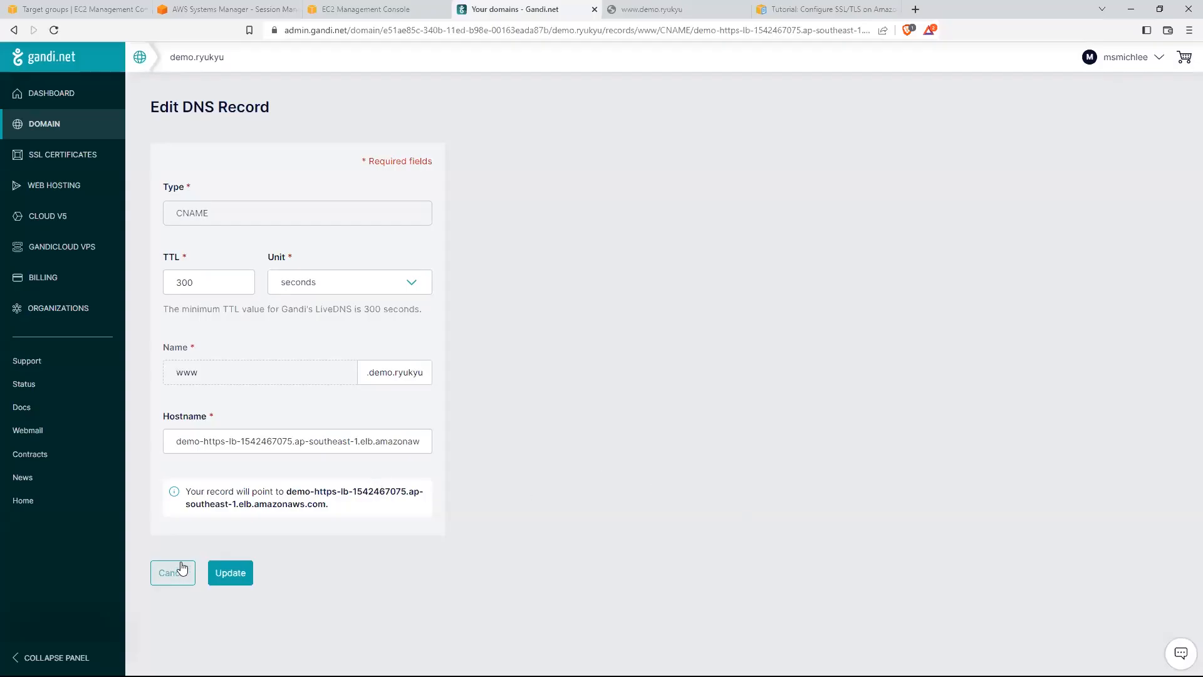
Step: In Gandi's edit form for the www record, check the end of the hostname and the target it points to
click(416, 444)
key(Right)
key(Right)
key(Right)
key(Right)
key(Right)
key(Right)
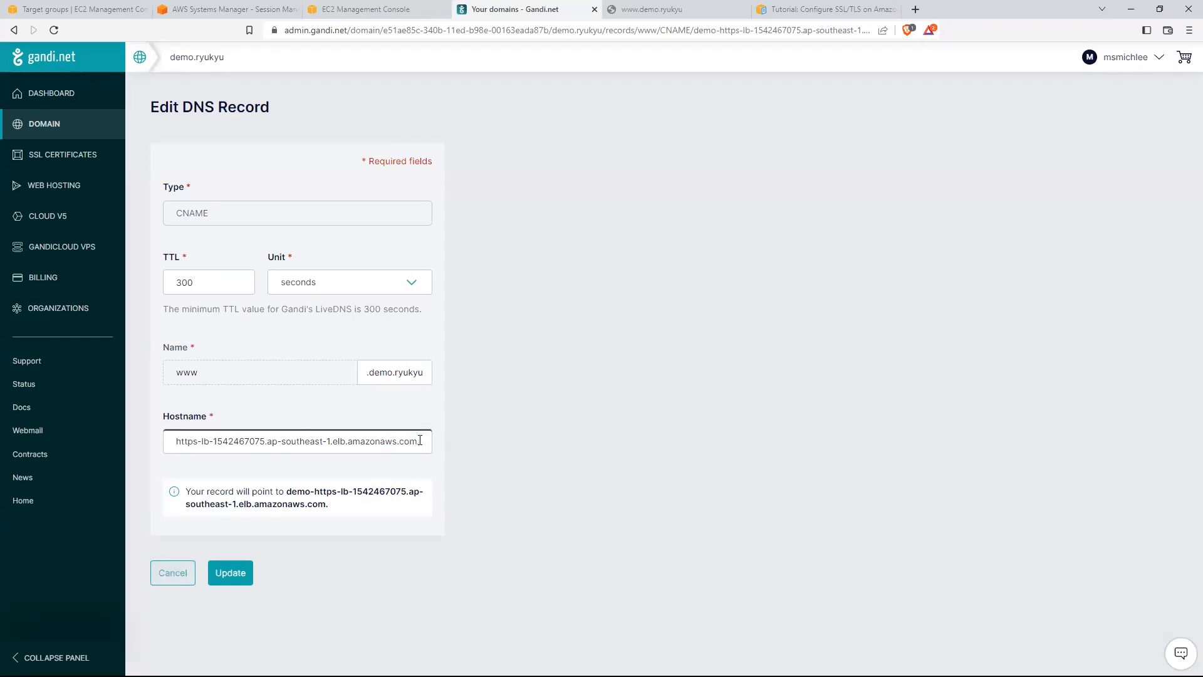
drag(332, 504, 283, 492)
click(416, 439)
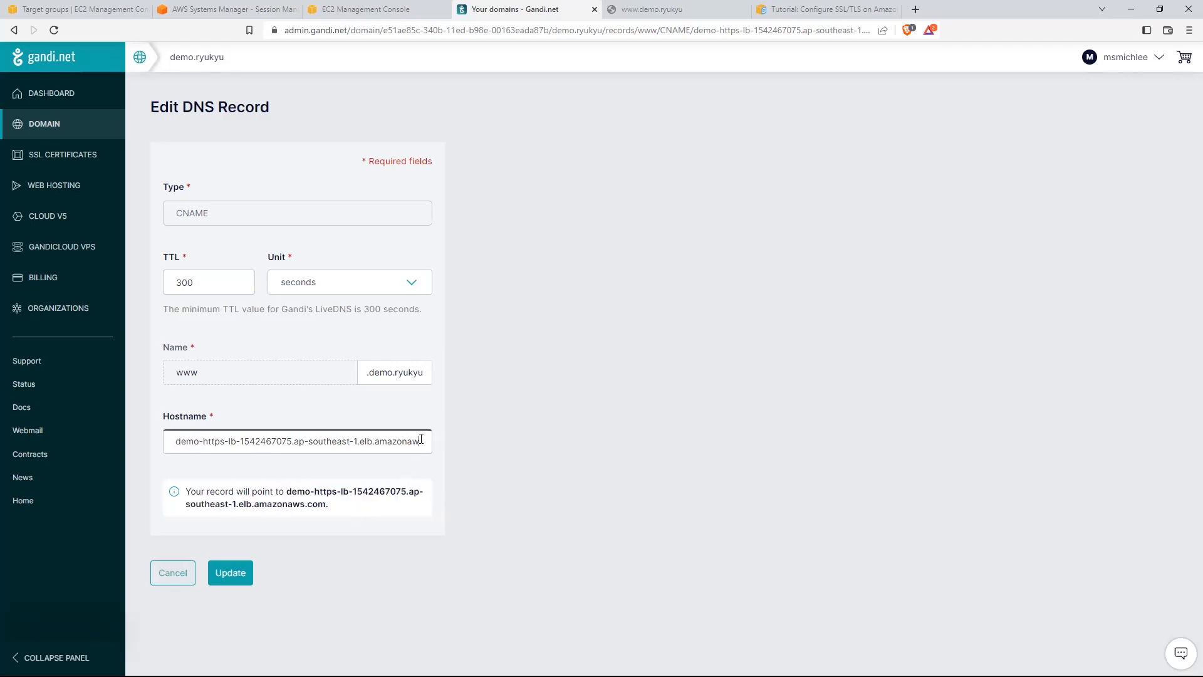
Step: Remove the trailing dot from the www record's hostname and examine the target in the preview
key(Right)
key(Right)
key(Right)
key(Right)
key(Right)
key(Right)
key(BackSpace)
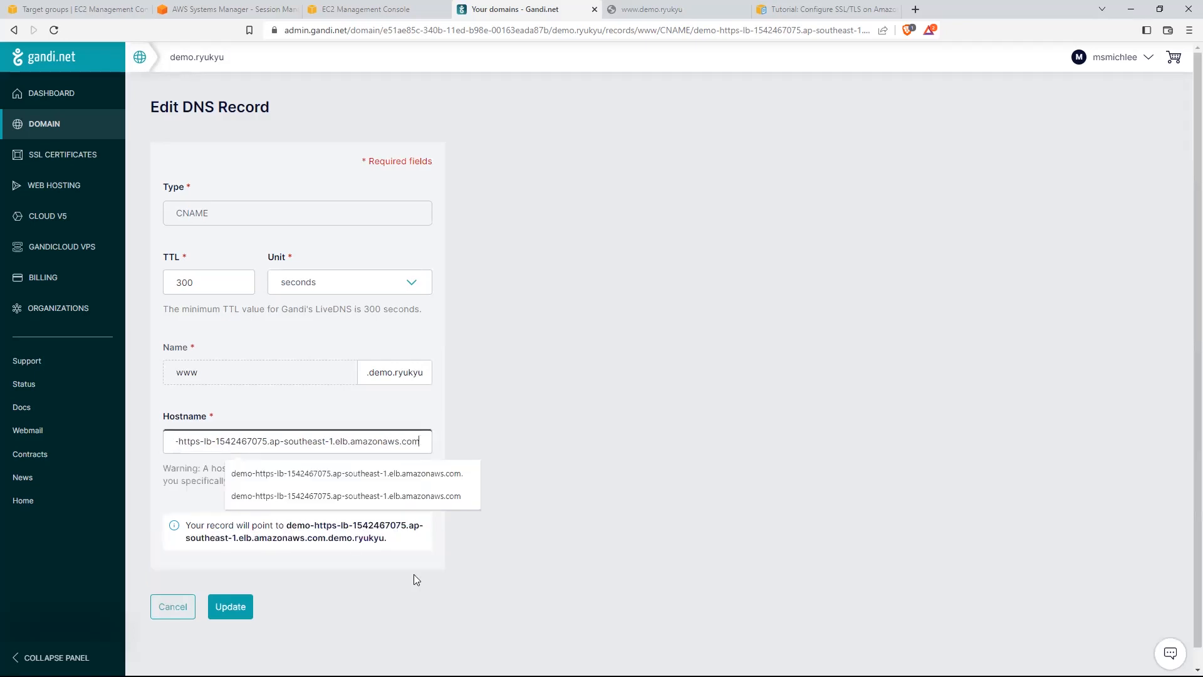
drag(393, 544, 299, 537)
Step: End the www record's hostname with a trailing dot after amazonaws.com and update the record
click(423, 442)
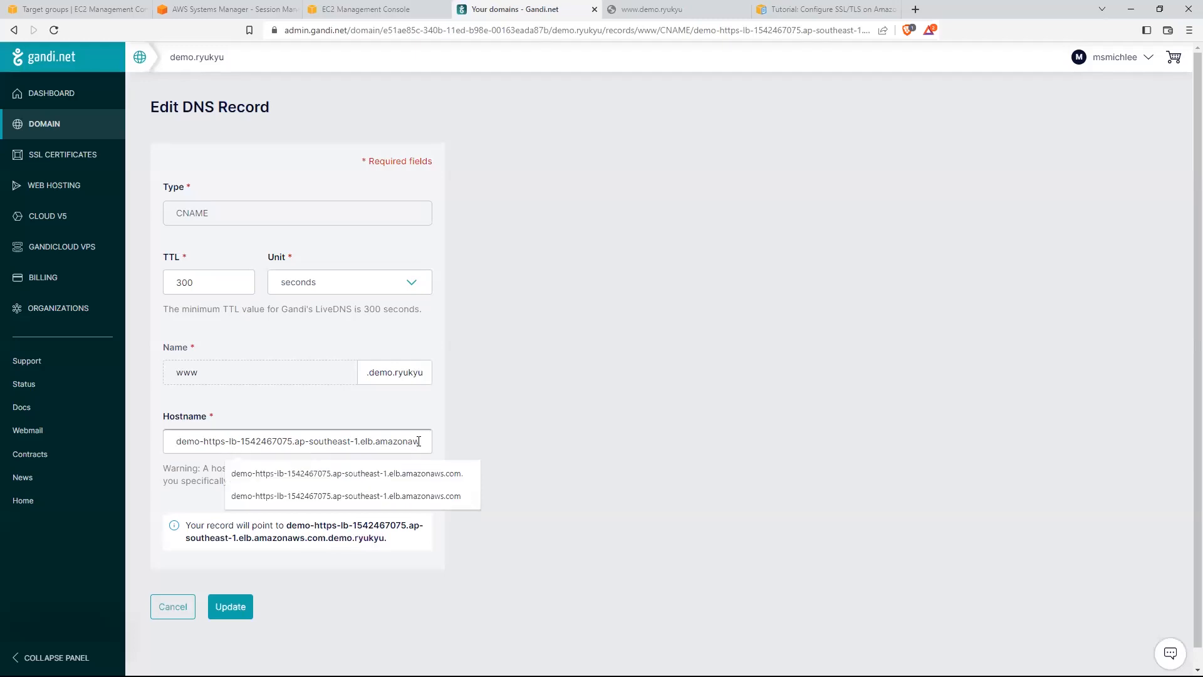
key(Right)
key(Right)
key(Right)
key(Right)
key(Right)
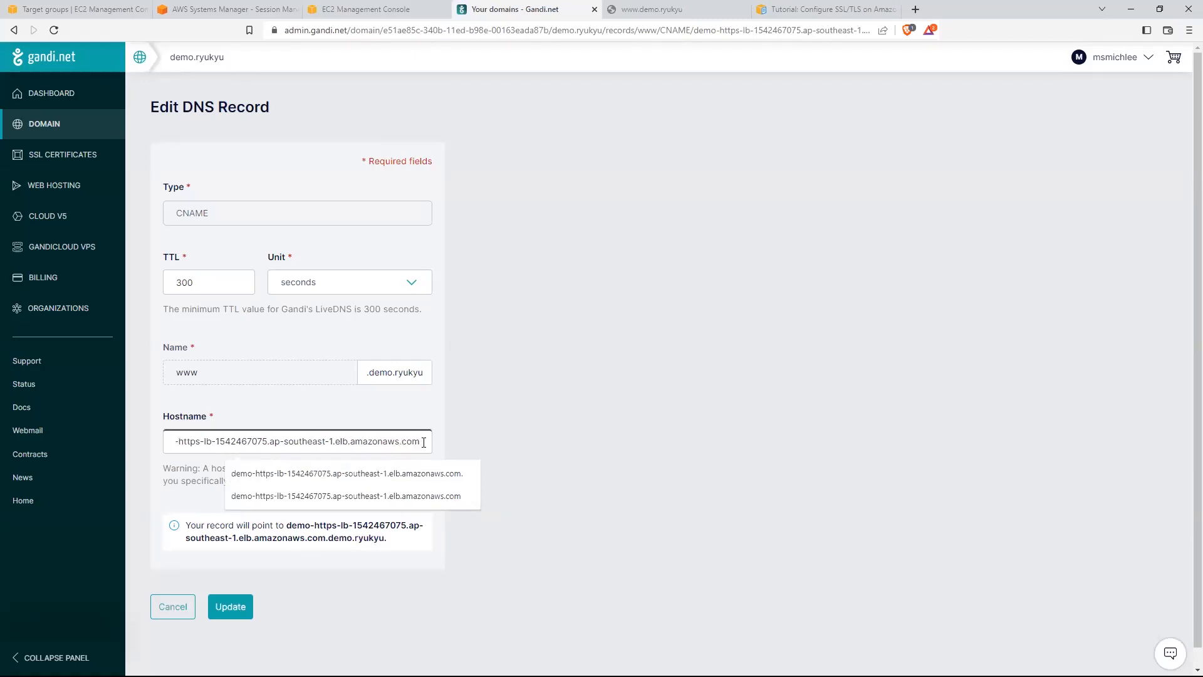
text(.)
click(231, 572)
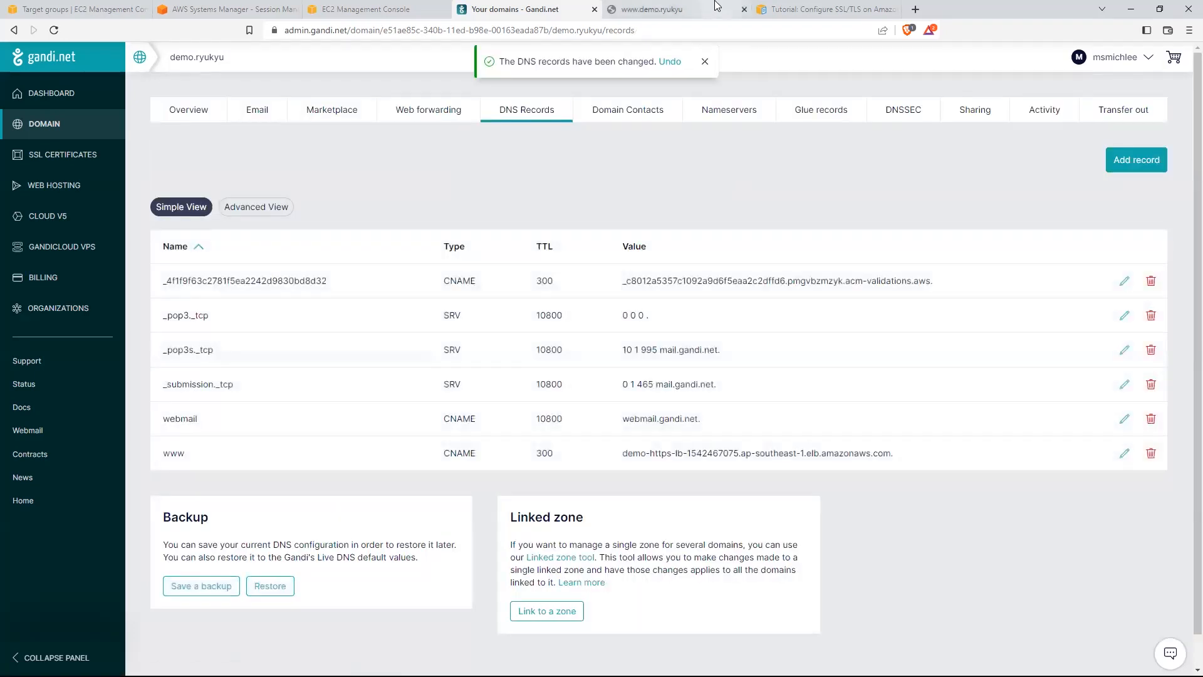
click(714, 8)
click(54, 30)
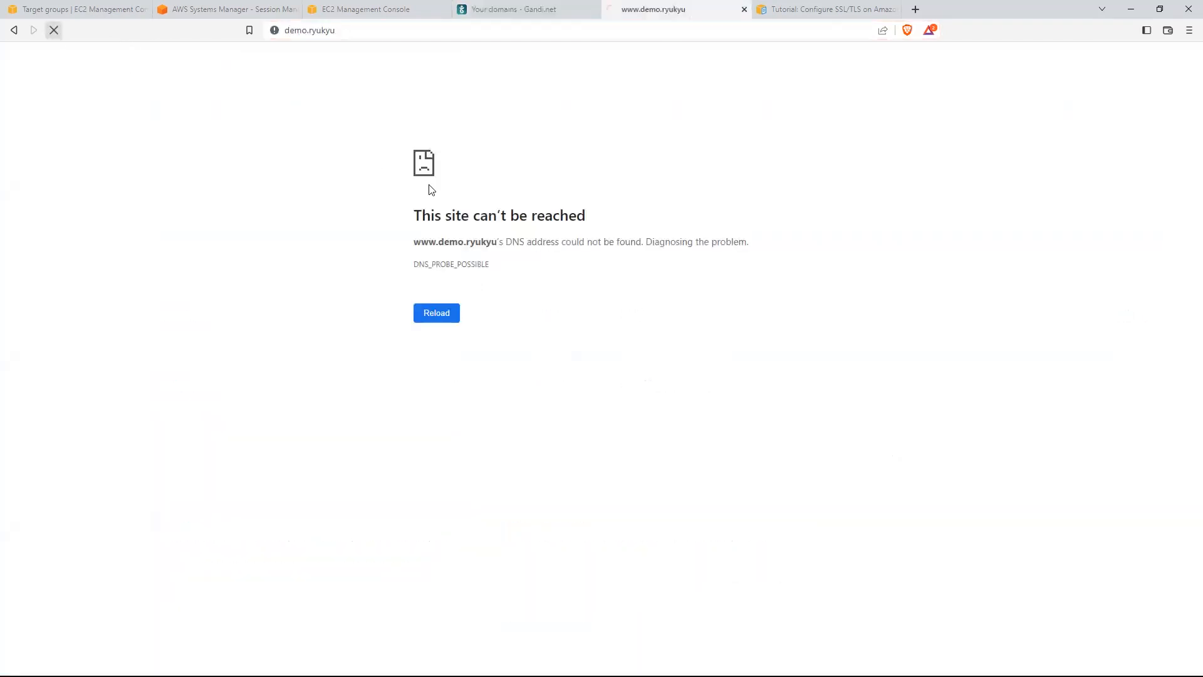
click(293, 33)
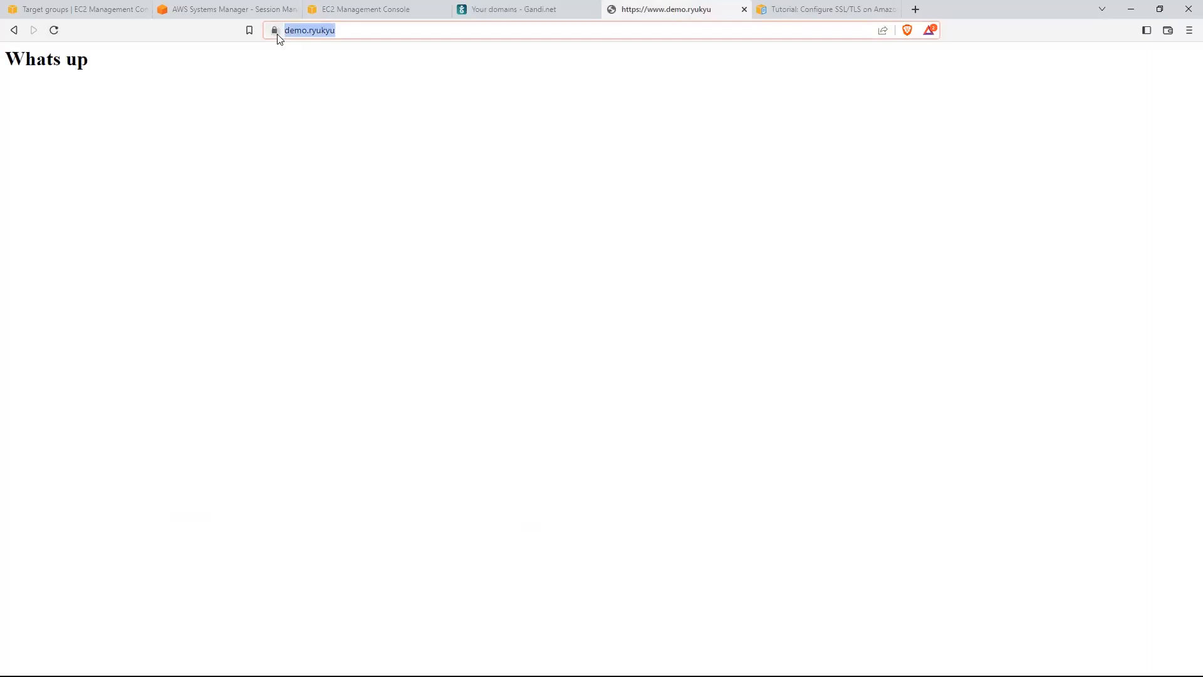
click(274, 30)
click(314, 84)
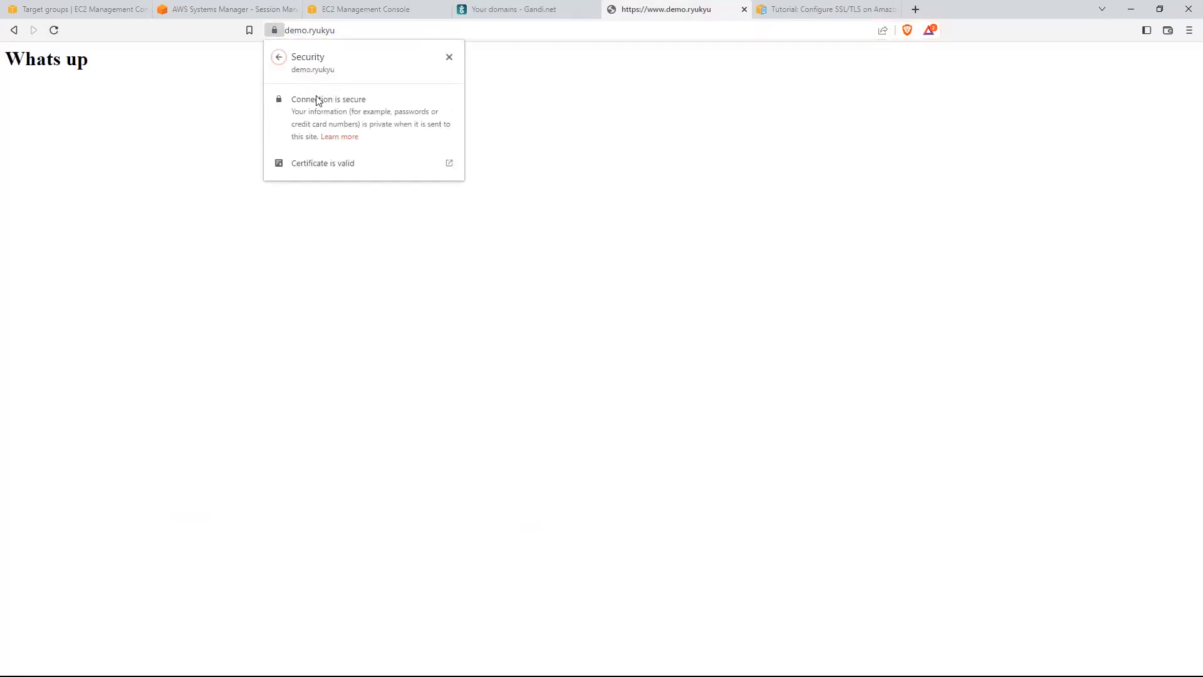
click(317, 164)
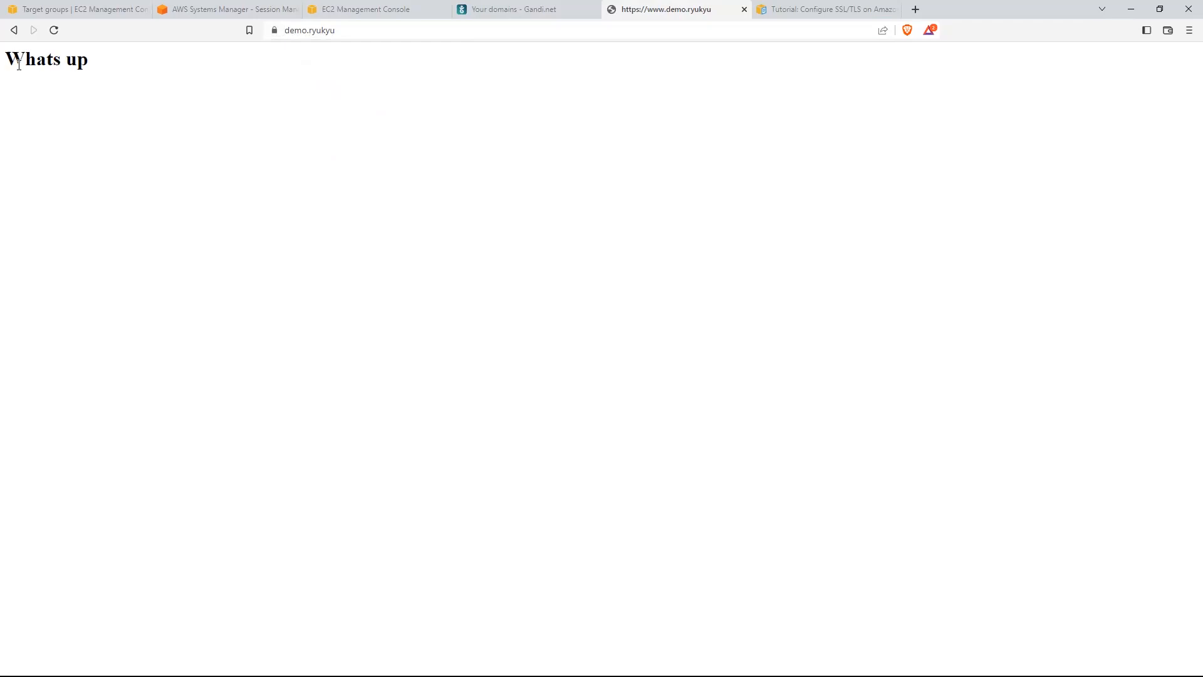
Step: Compare the live page with the DNS records in Gandi and recheck the site's connection security details
triple_click(83, 61)
click(317, 88)
click(600, 31)
click(514, 9)
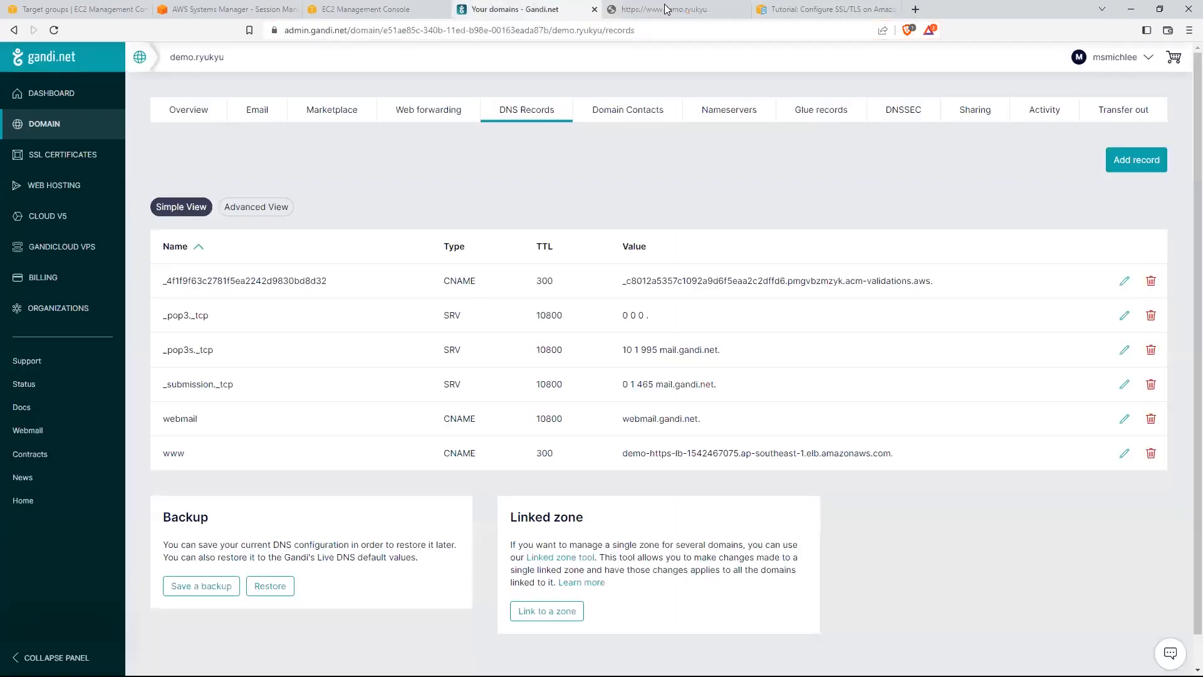
click(636, 9)
click(273, 30)
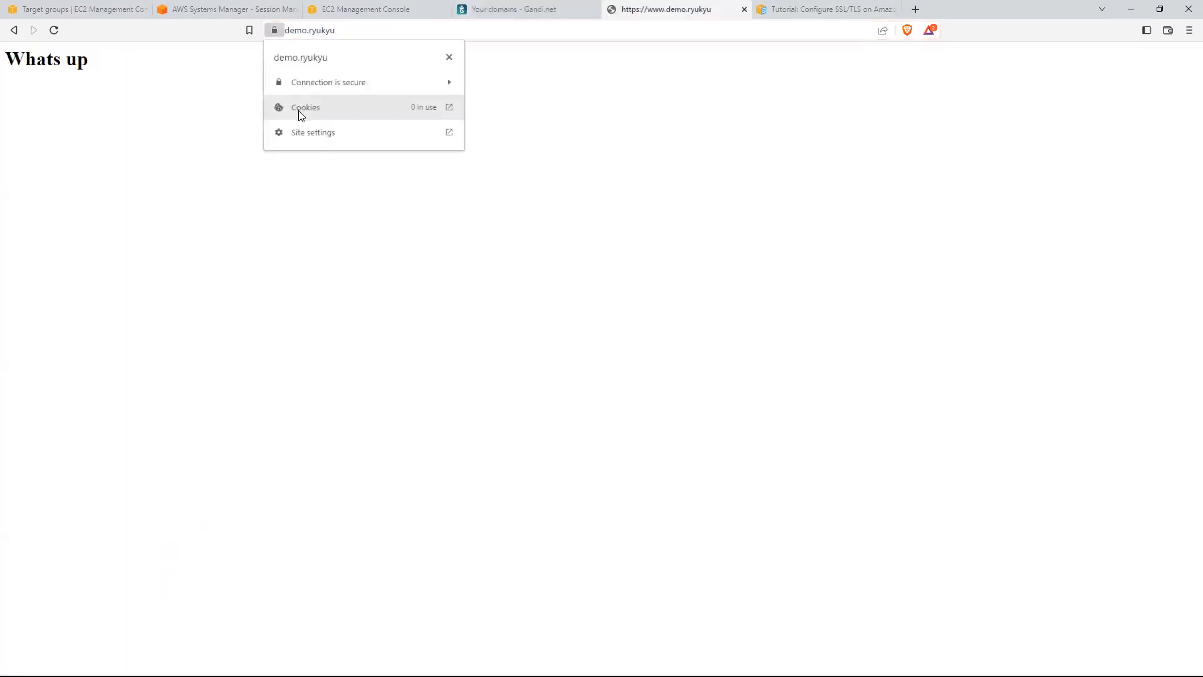
click(329, 82)
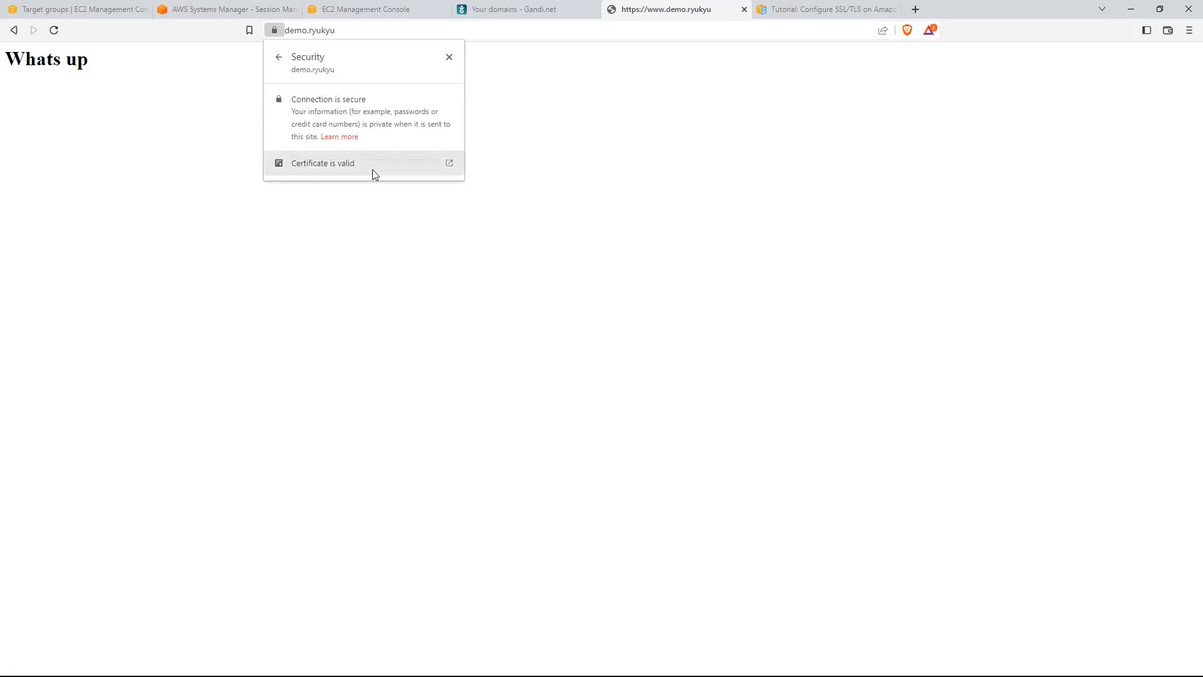
click(449, 58)
Step: Switch to the Session Manager terminal, clear it and list the html folder's contents
click(502, 10)
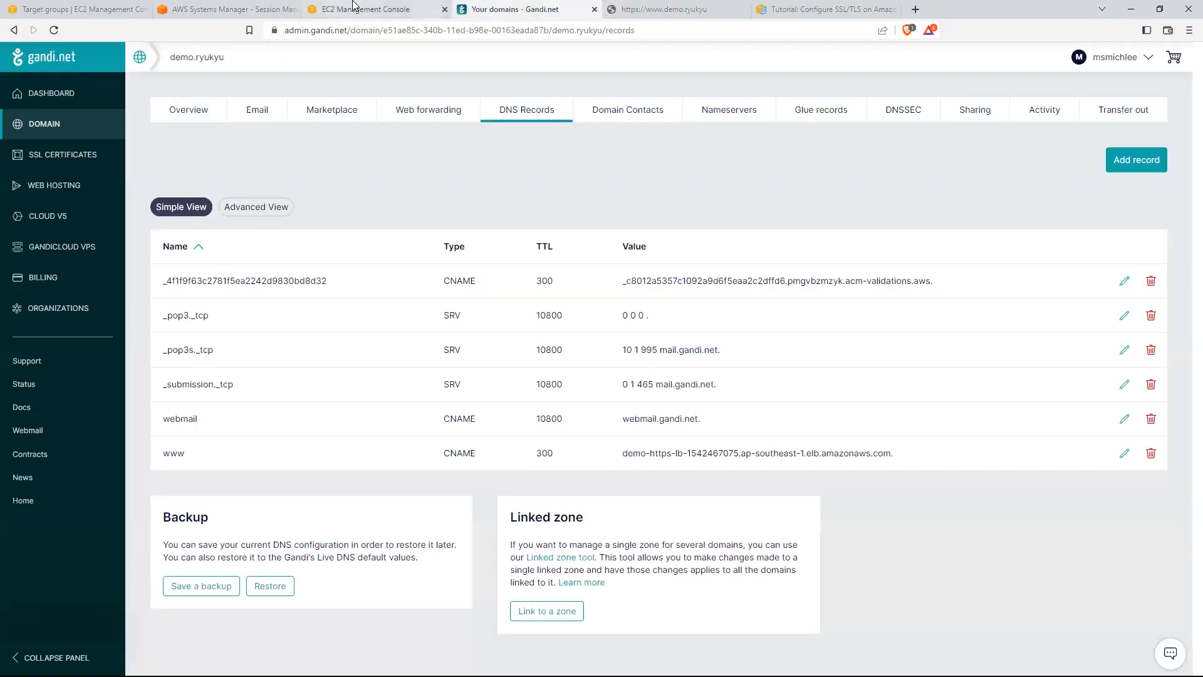
click(376, 10)
click(257, 10)
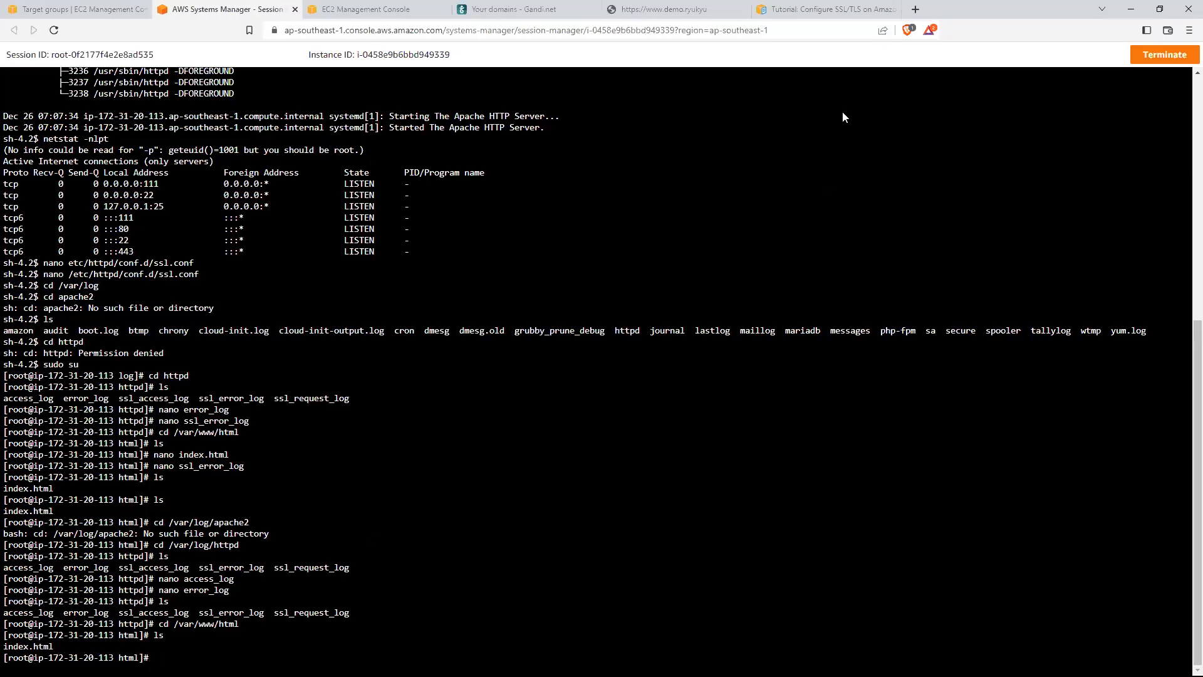
key(ctrl+l)
text(ls)
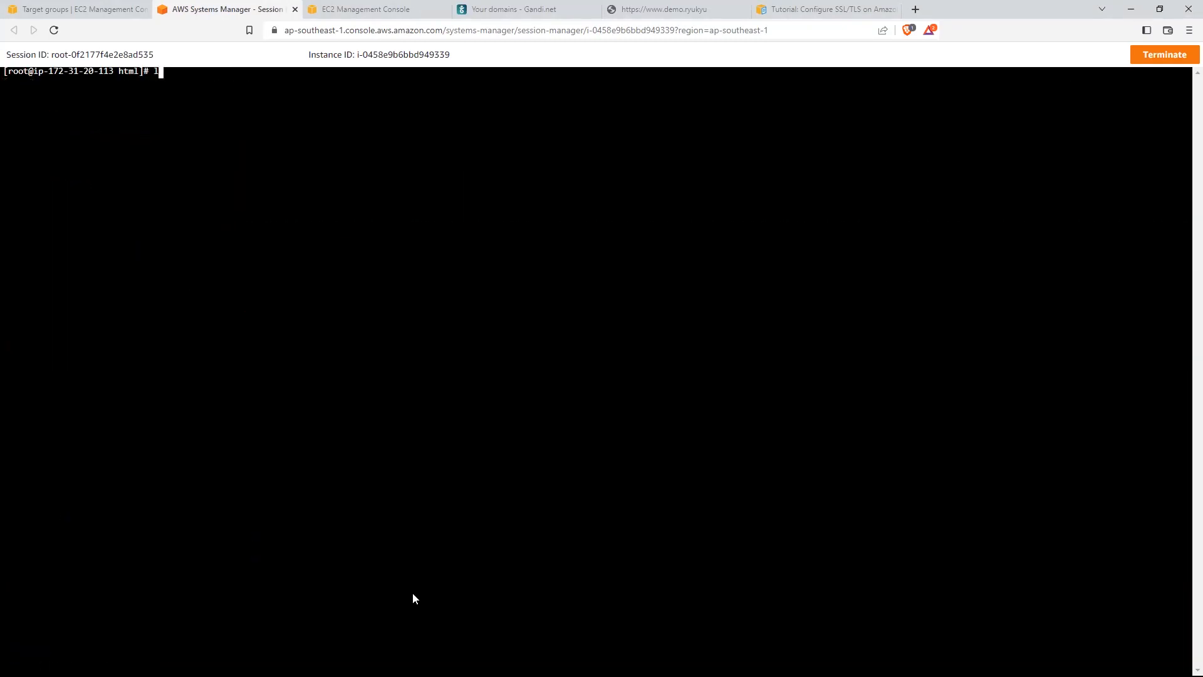
key(Return)
Step: View index.html in nano and exit without editing it
text(rn u)
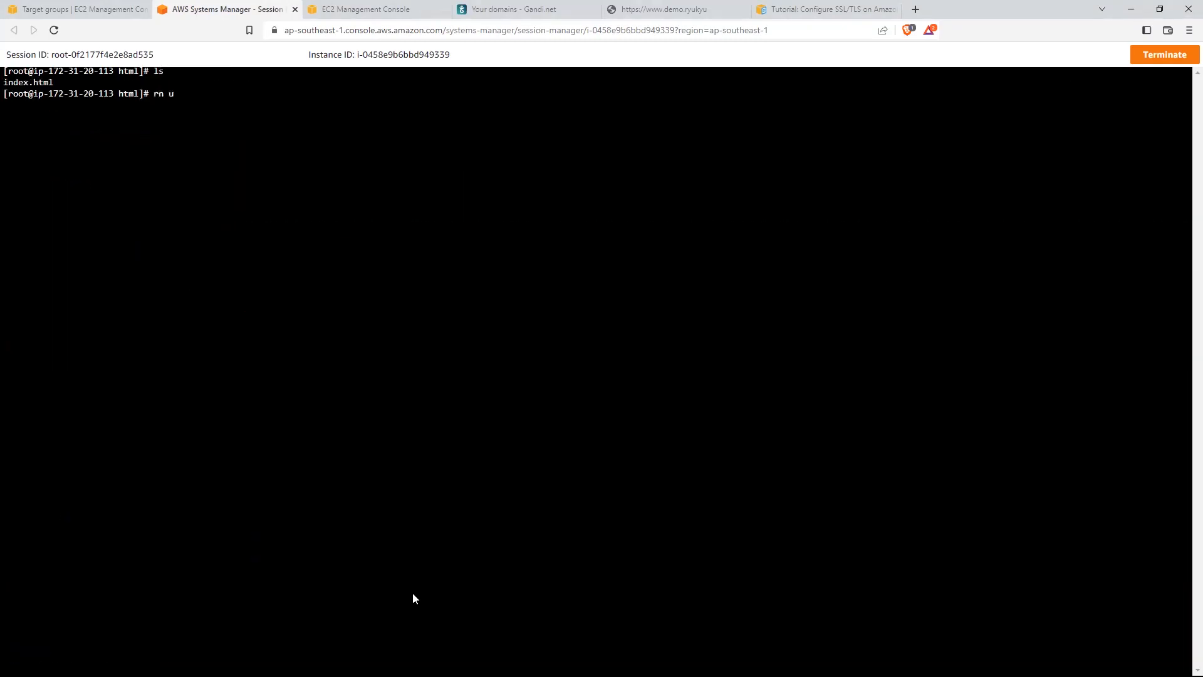
key(BackSpace)
key(BackSpace)
key(BackSpace)
text(nano index.html)
key(Return)
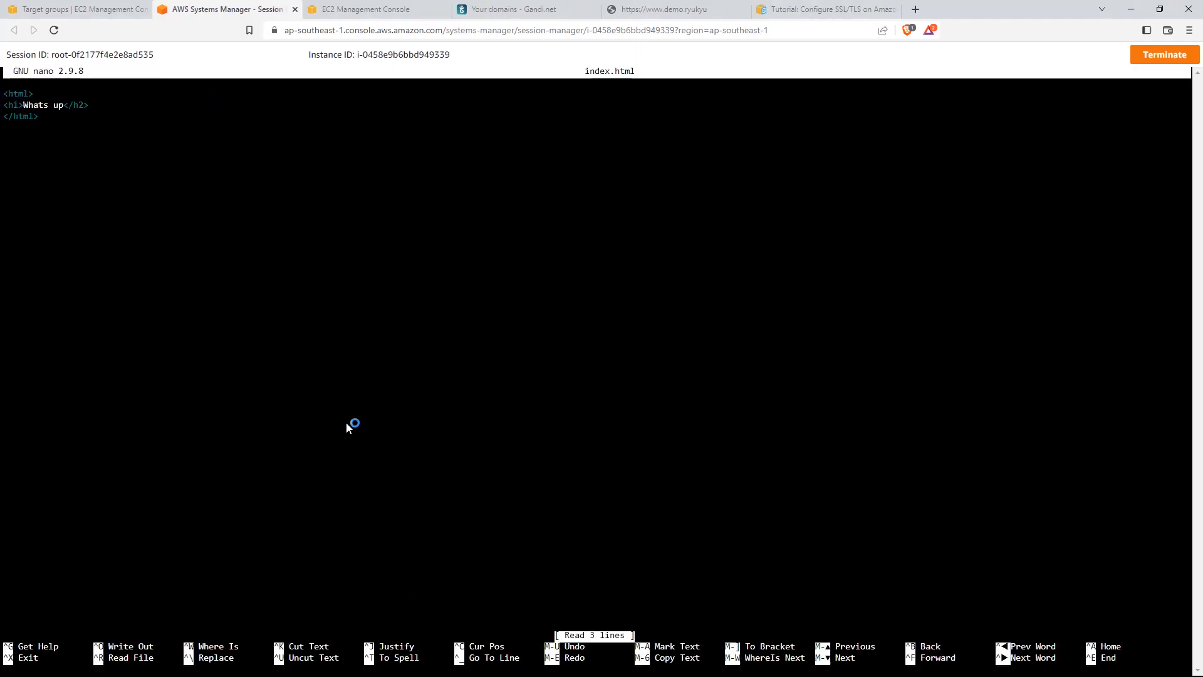
key(ctrl+x)
Step: Try to delete index.html, giving rm as the confirmation answer, and list the folder
text(rm index.)
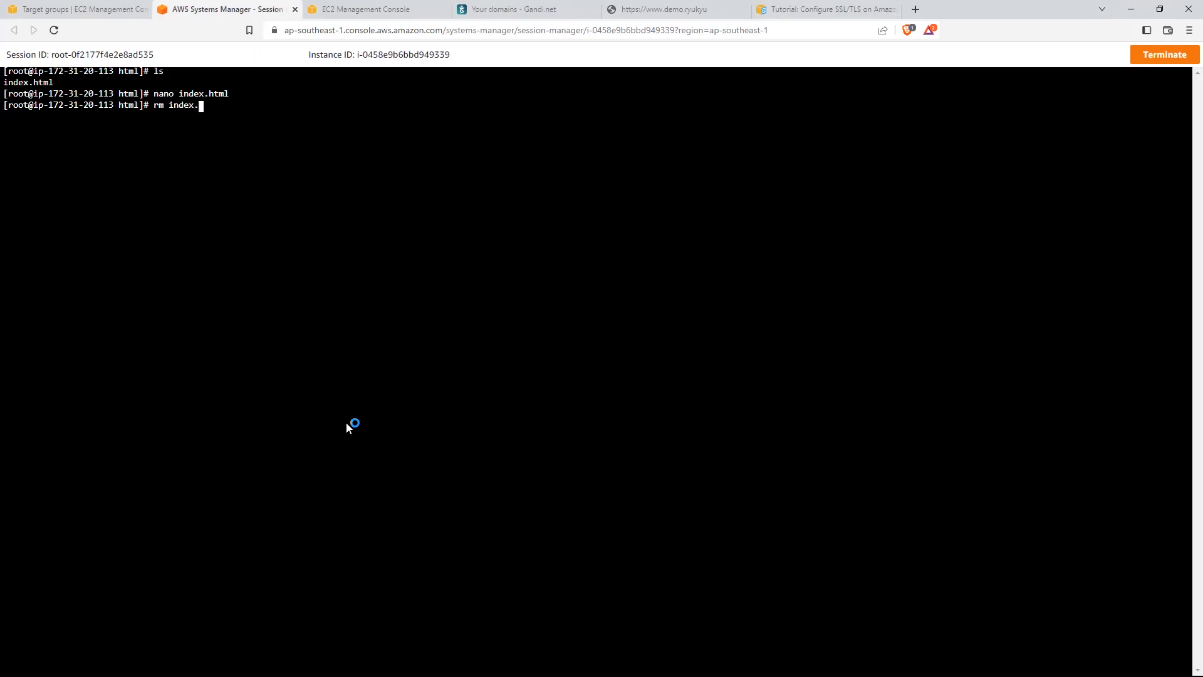
text(html)
key(Return)
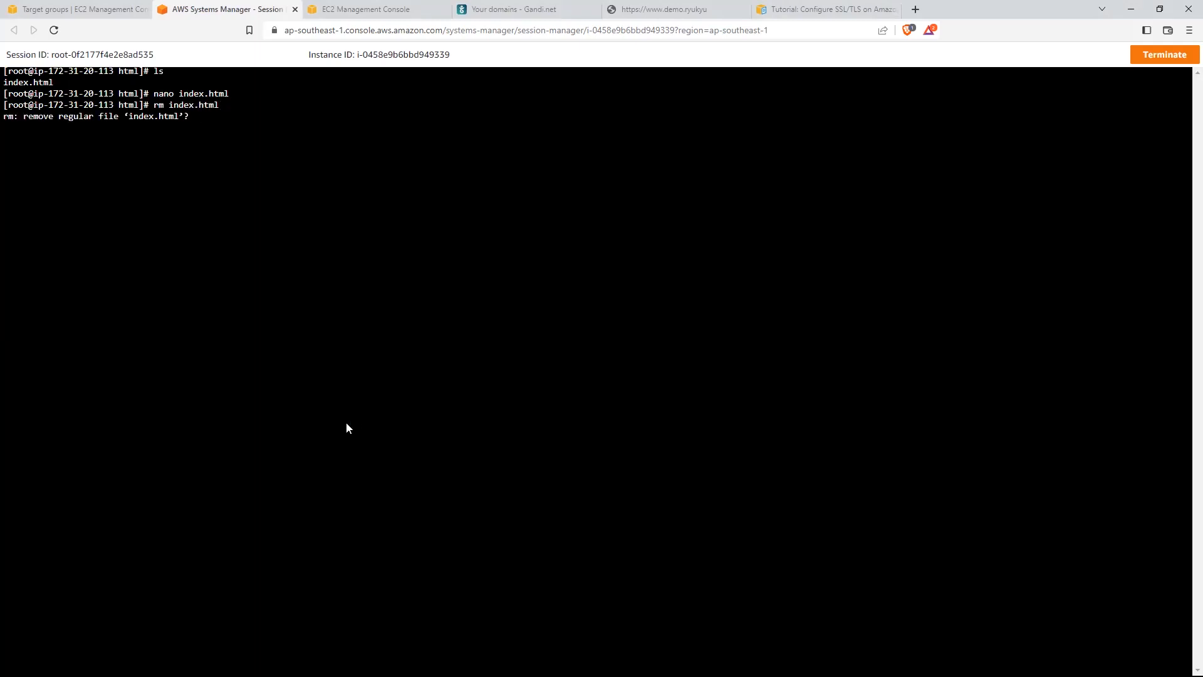
text(rm)
key(Return)
text(ls)
key(Return)
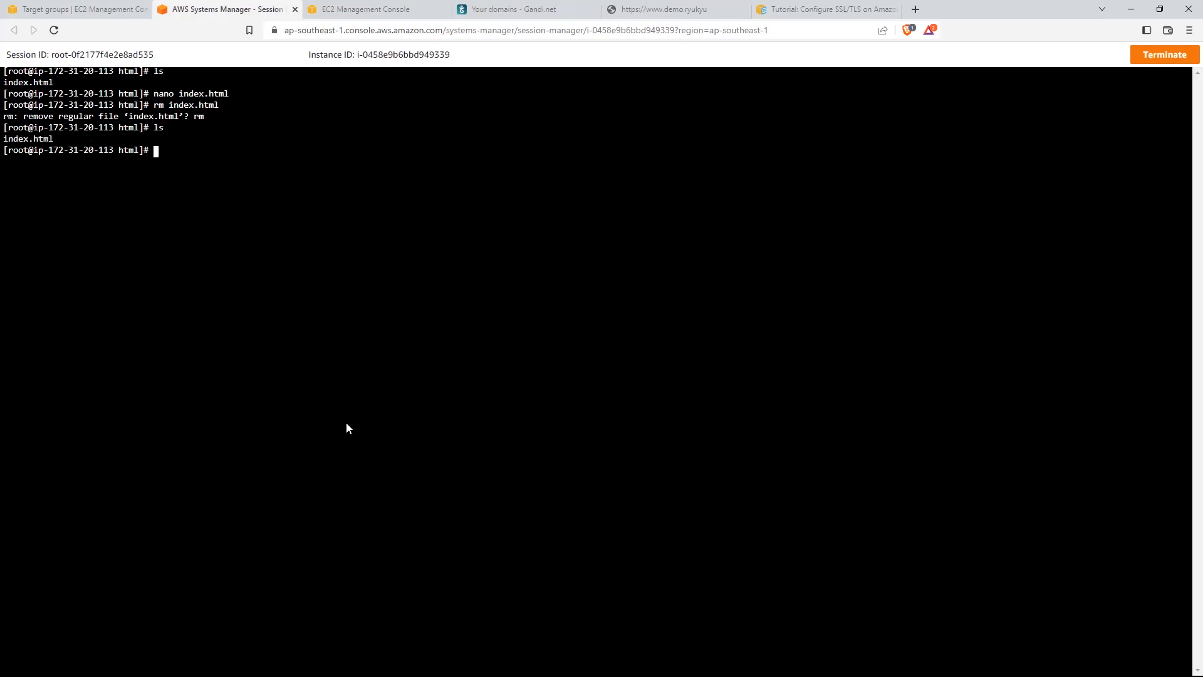
Step: Delete index.html from the html folder, confirming with yes, and list the folder again
text(rm index.html)
key(Return)
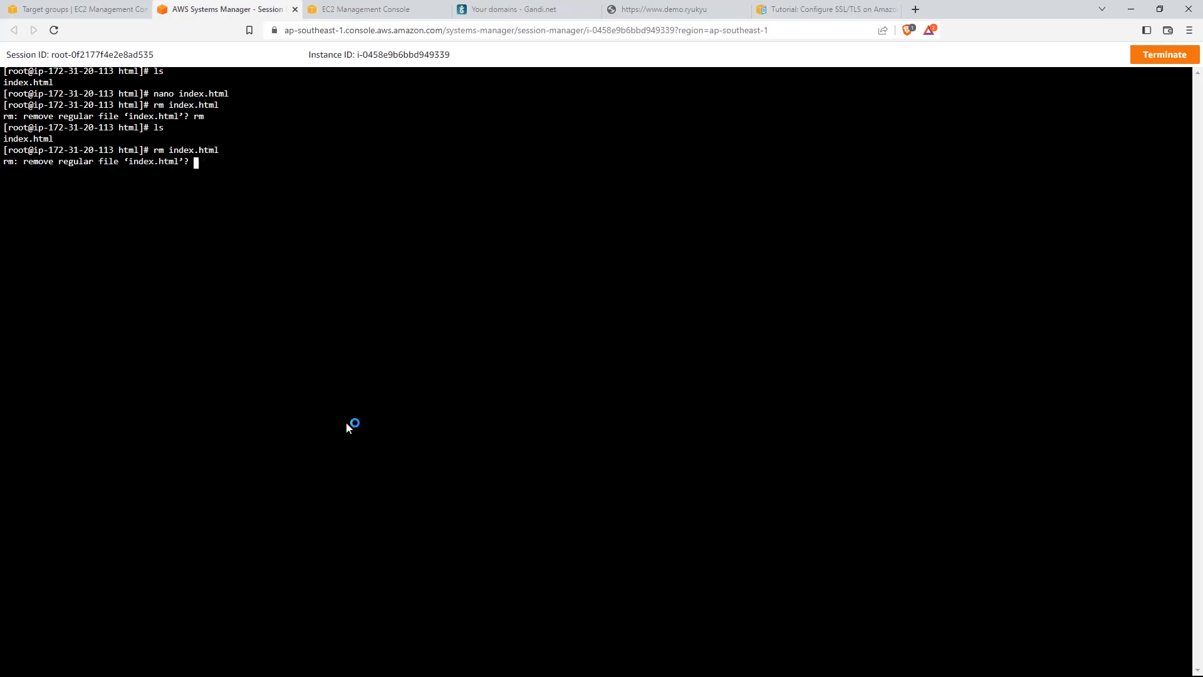
text(yes)
key(Return)
text(ls)
key(Return)
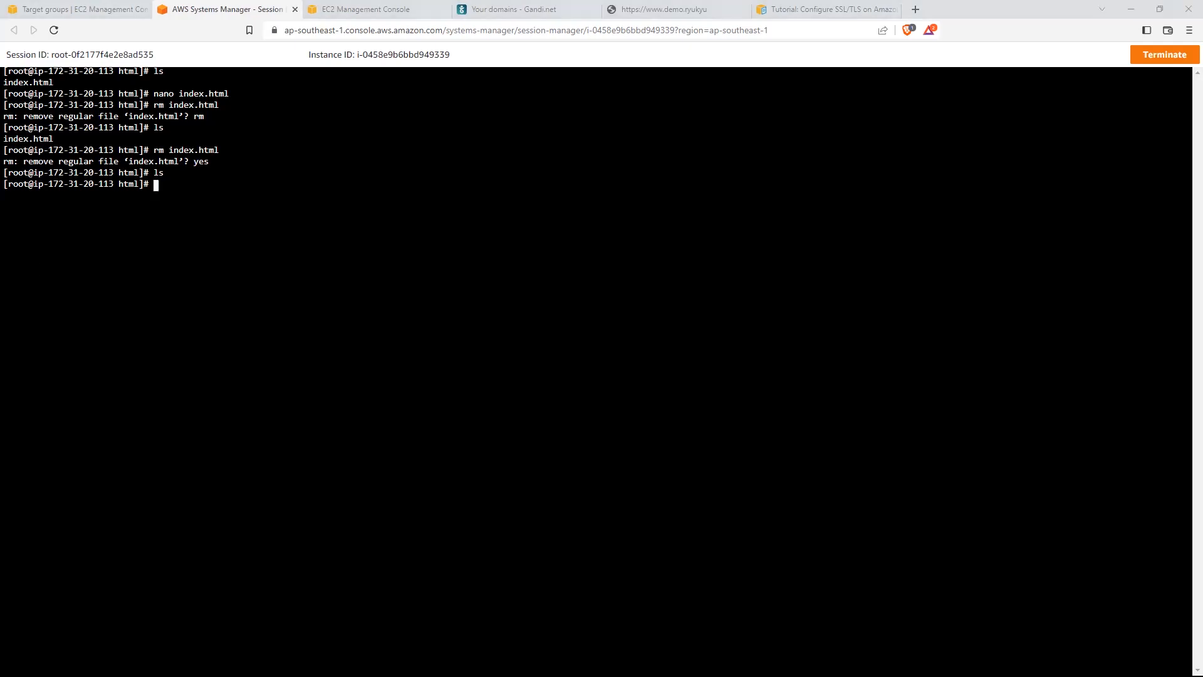
key(ctrl+v)
key(Return)
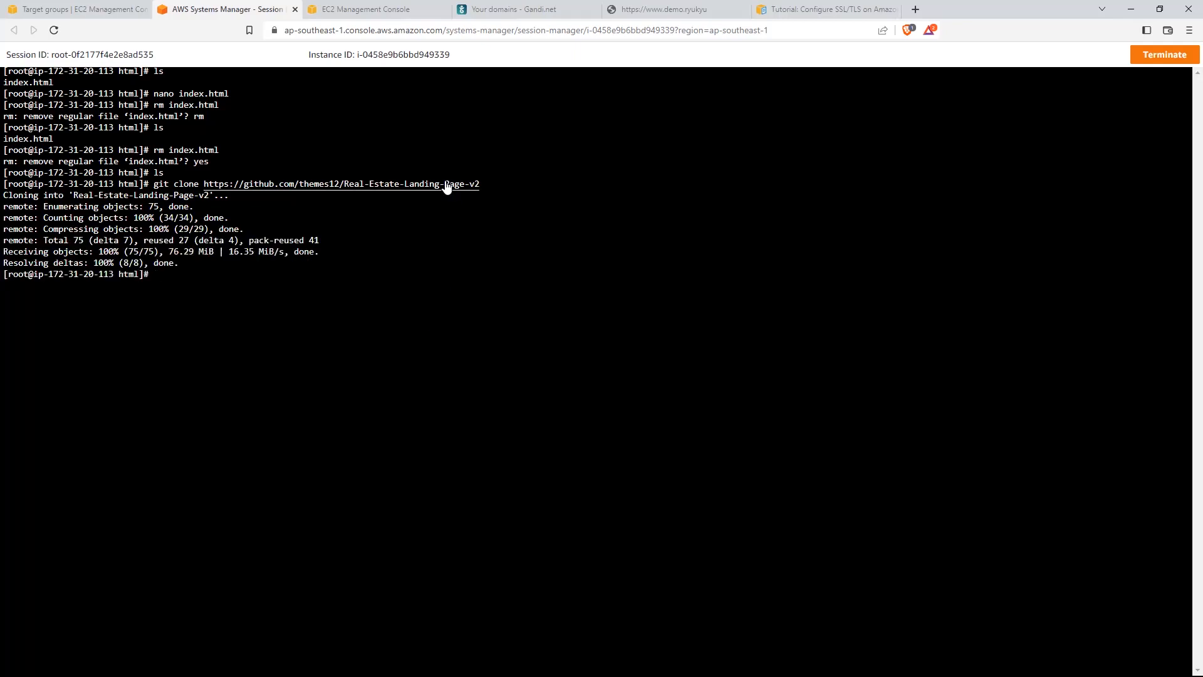
text(ls)
key(Return)
Step: Change into the cloned Real-Estate-Landing-Page-v2 folder and list its contents
text(cd)
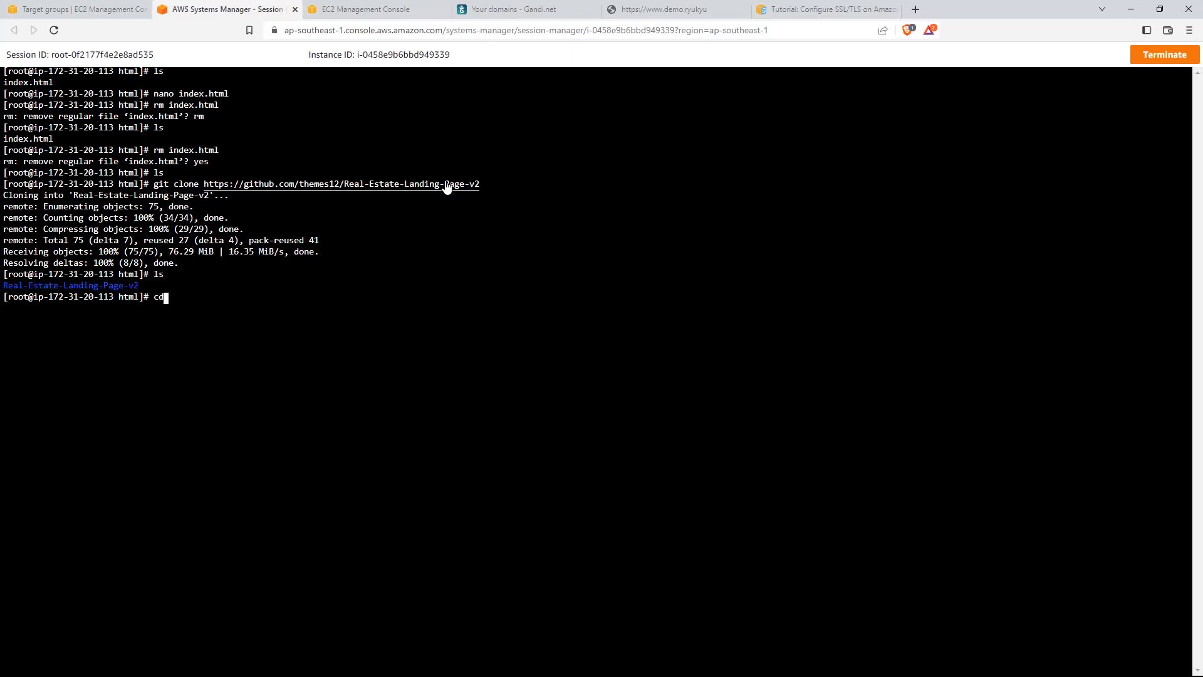
key(BackSpace)
text(cd re)
key(BackSpace)
key(BackSpace)
text(Real)
key(BackSpace)
key(BackSpace)
key(BackSpace)
key(BackSpace)
drag(139, 286, 3, 285)
right_click(66, 291)
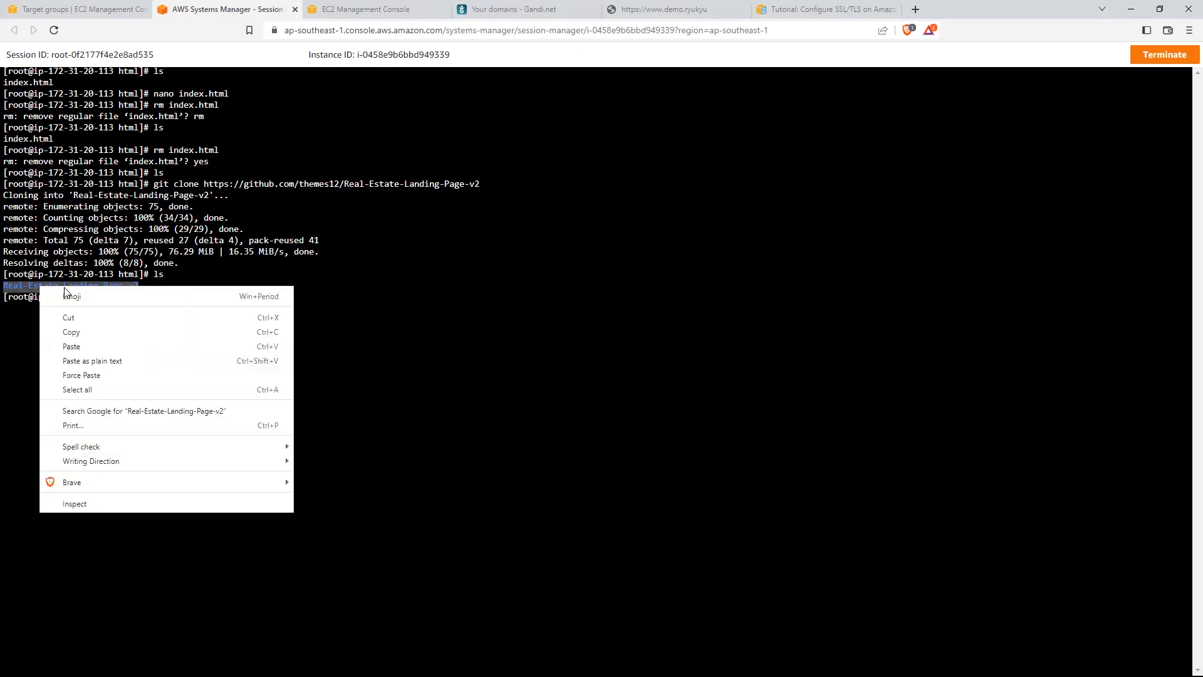
click(110, 332)
right_click(210, 299)
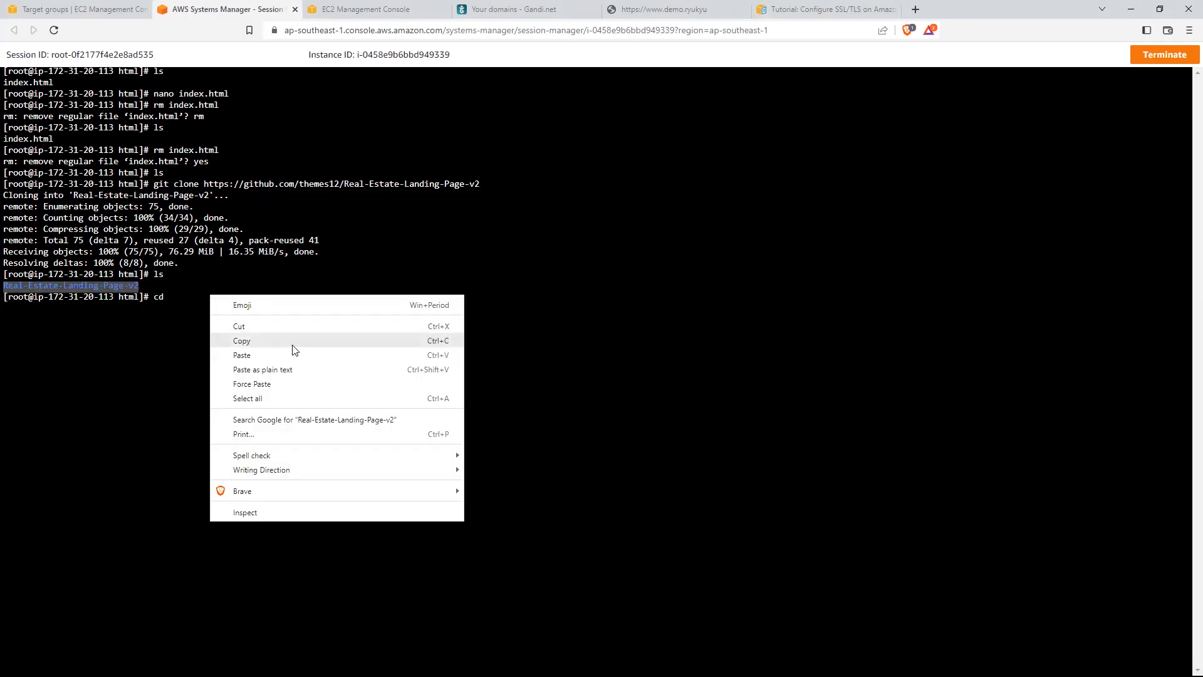
click(299, 354)
key(Return)
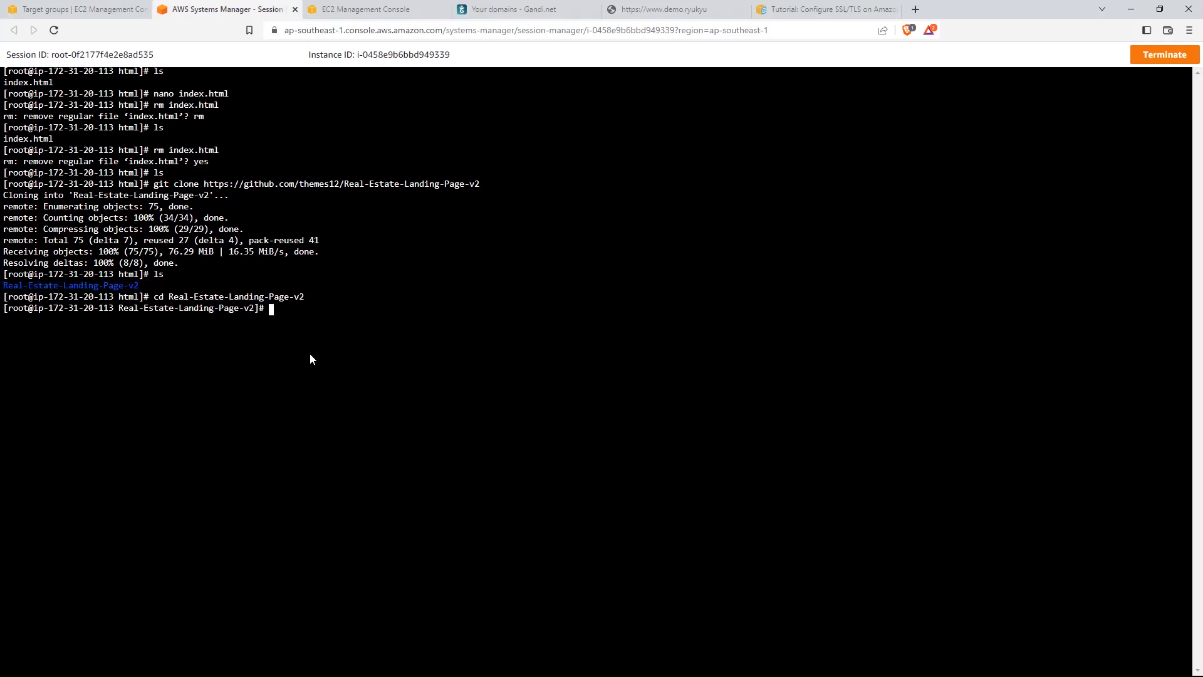
text(ls)
key(Return)
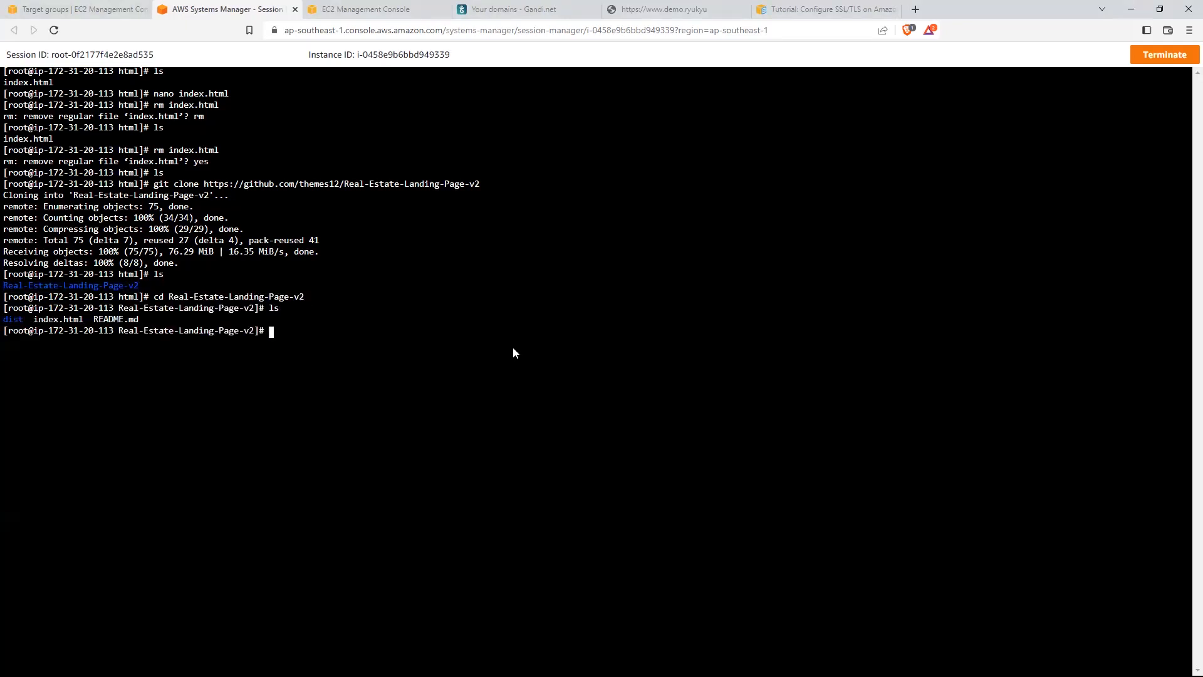
Step: Move dist, index.html and README.md from the cloned folder into /var/www/html/ and check the html folder's listing
text(mv dist index.htmlk)
key(BackSpace)
key(BackSpace)
text(READ)
text(ME.)
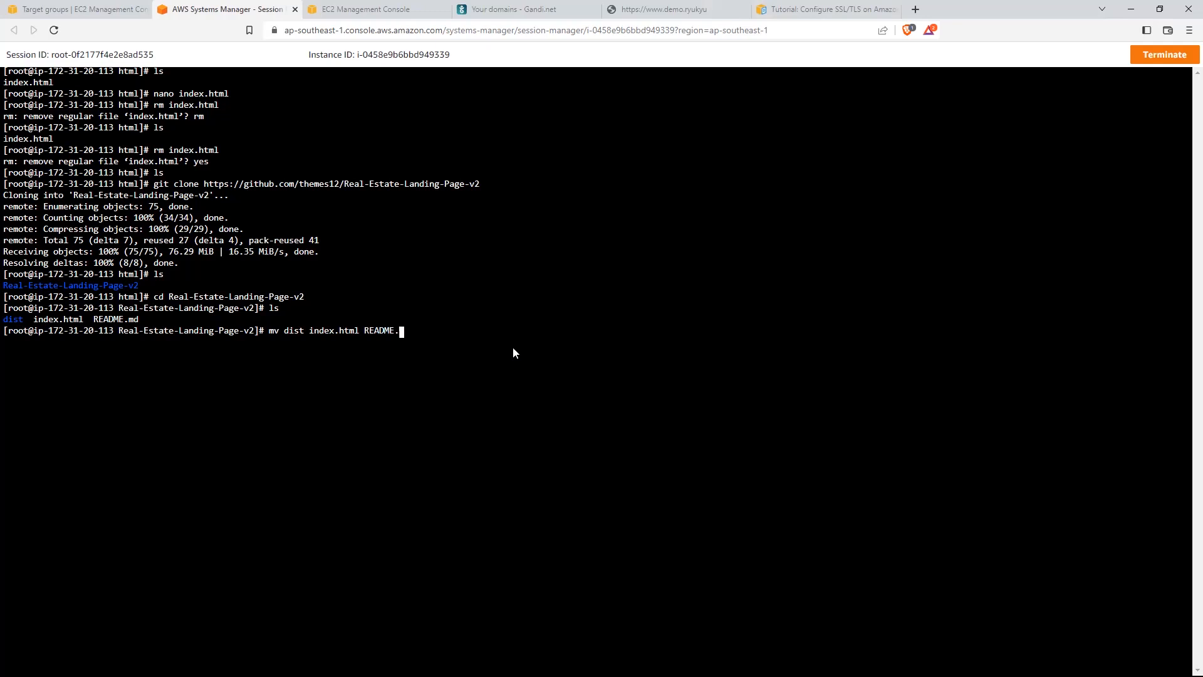
text(md /var/www/html/)
key(Return)
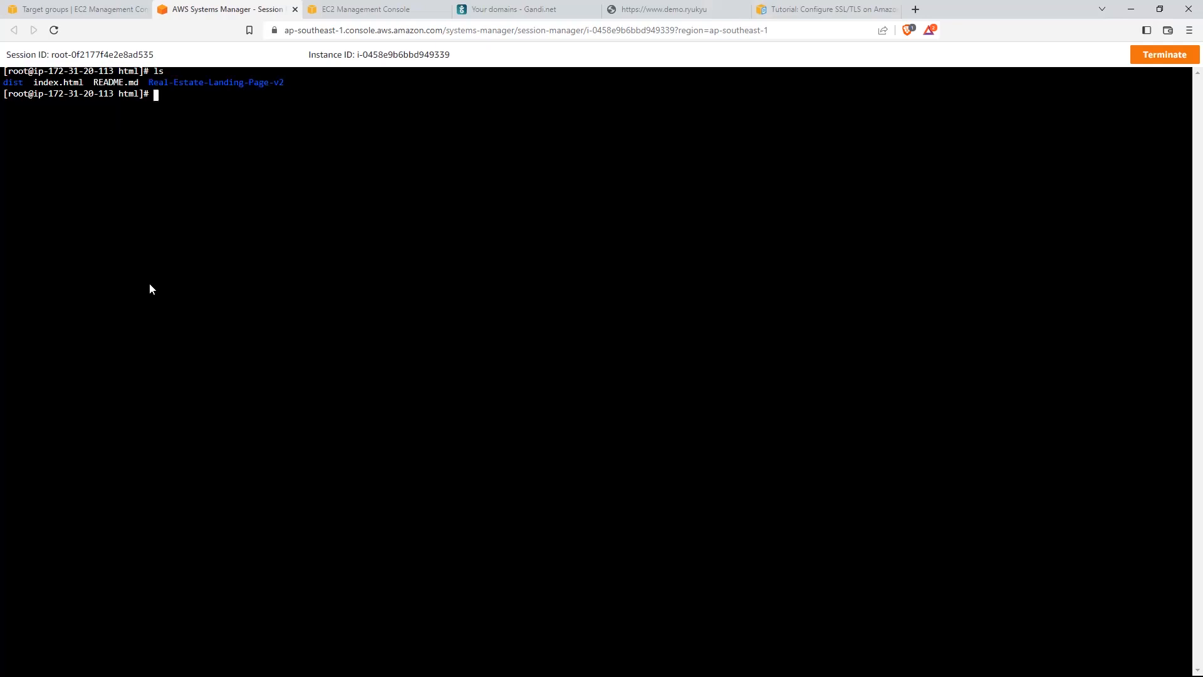
drag(39, 88, 76, 88)
click(66, 94)
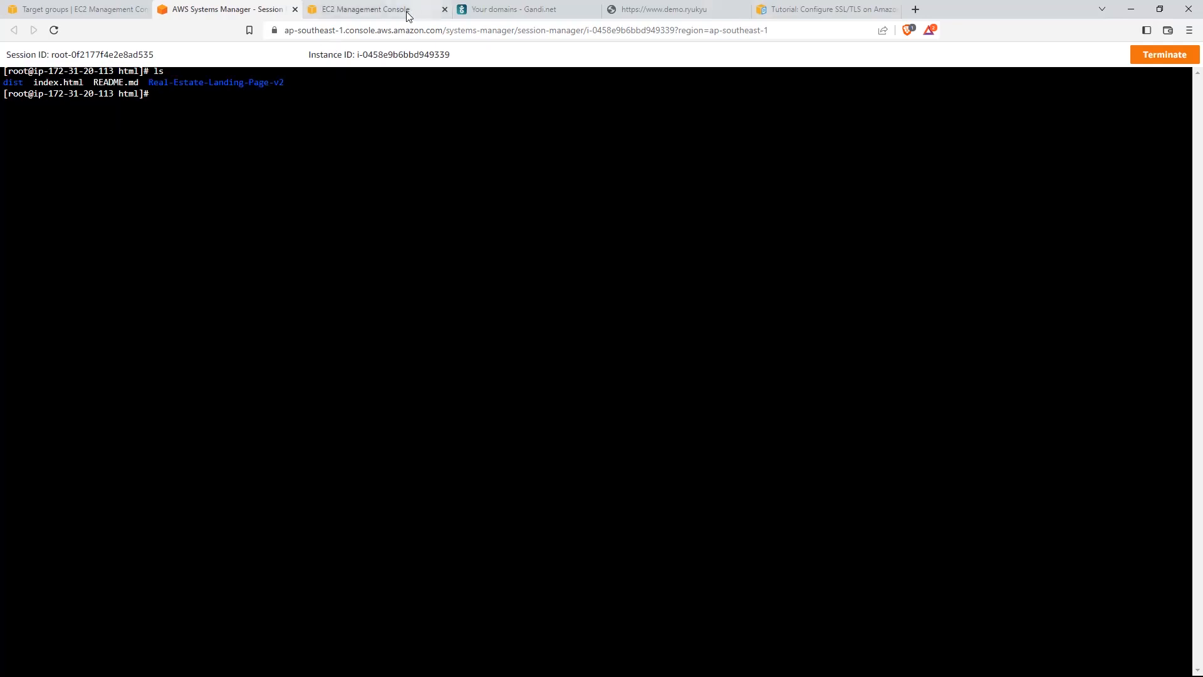
click(699, 10)
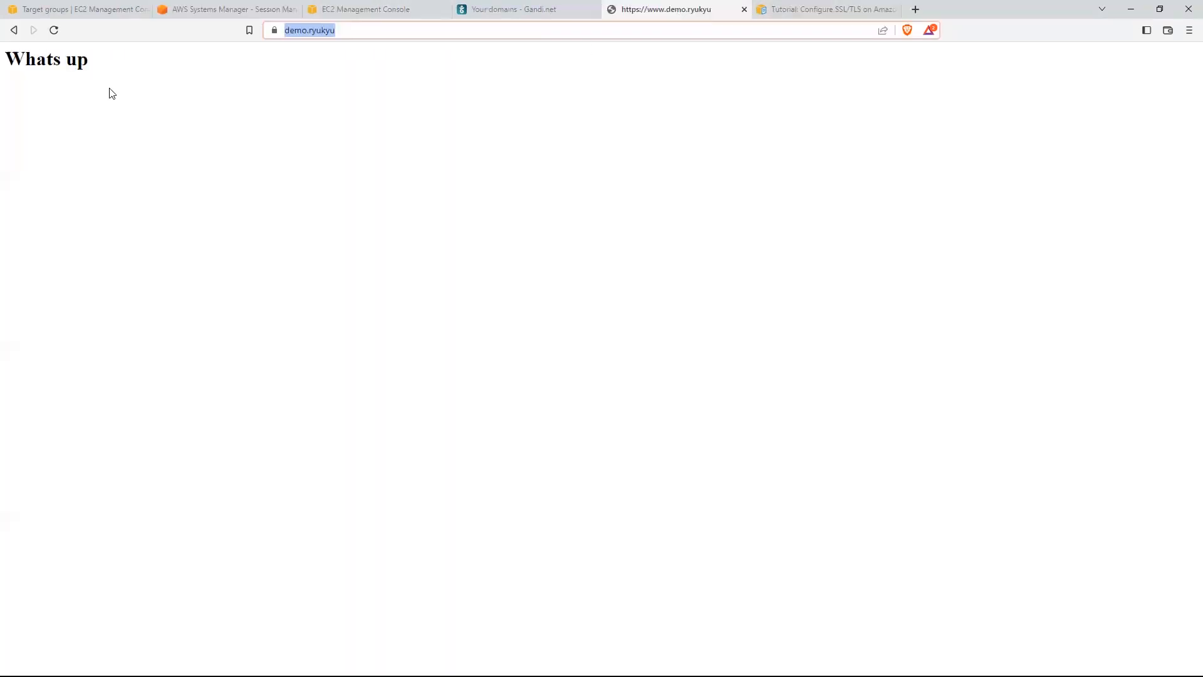
click(54, 30)
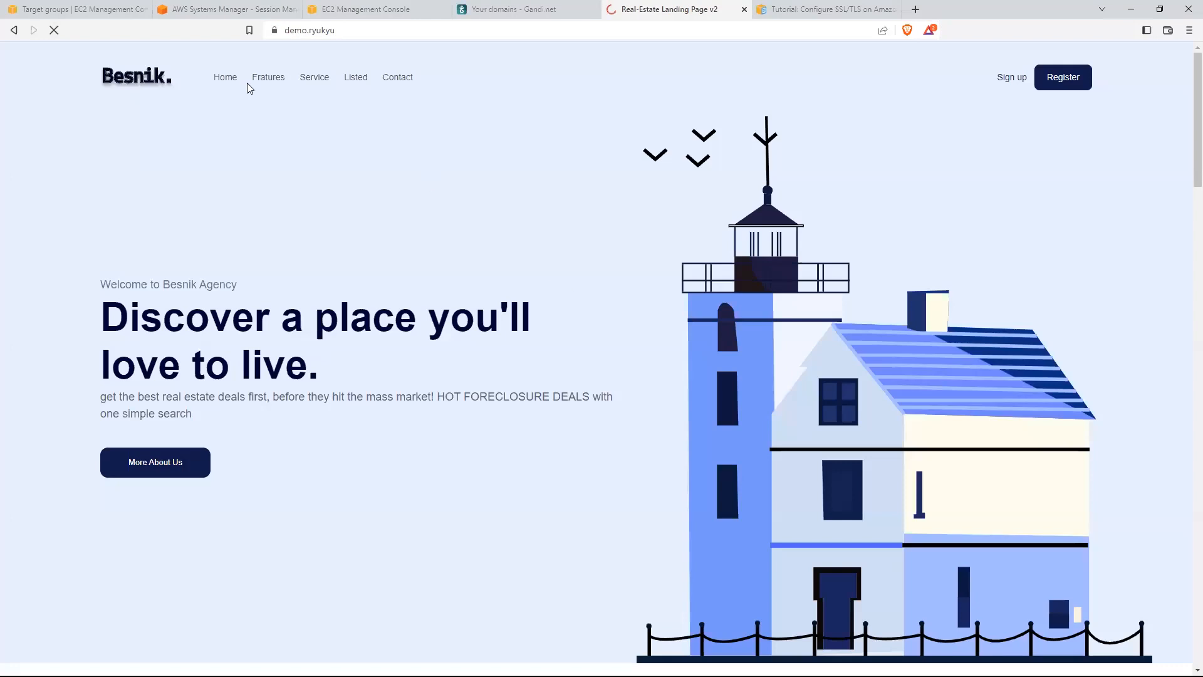
scroll(854, 287, down, 10)
scroll(859, 290, down, 10)
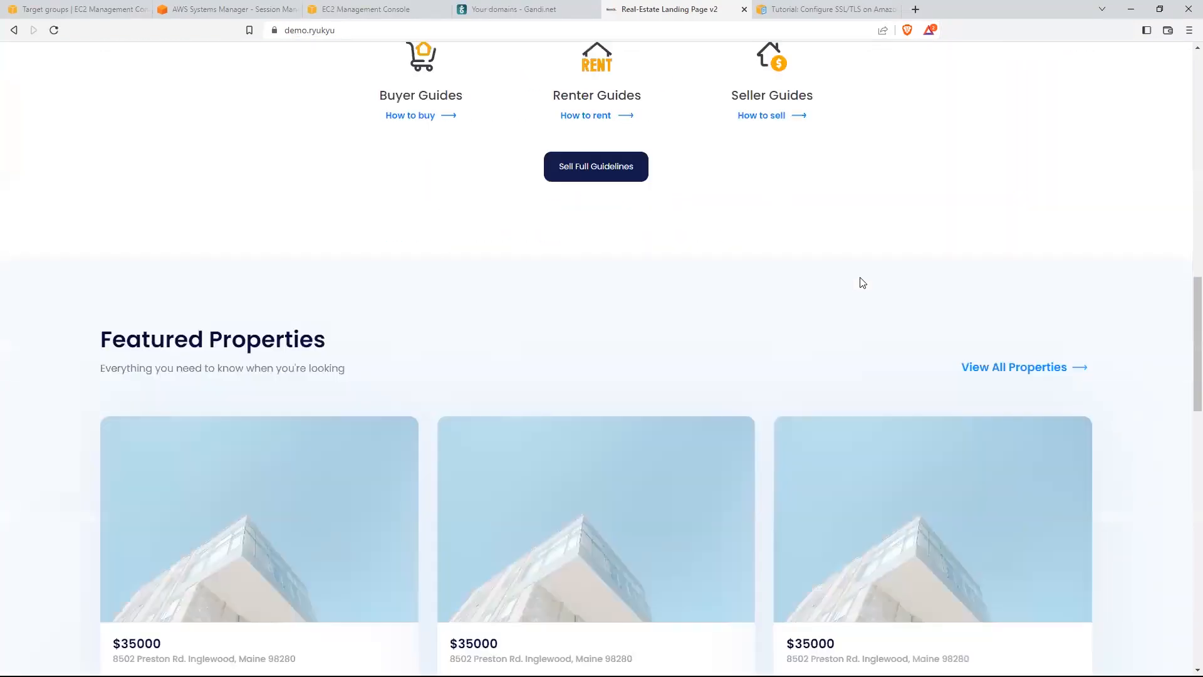
scroll(840, 271, up, 15)
scroll(765, 188, up, 9)
click(334, 30)
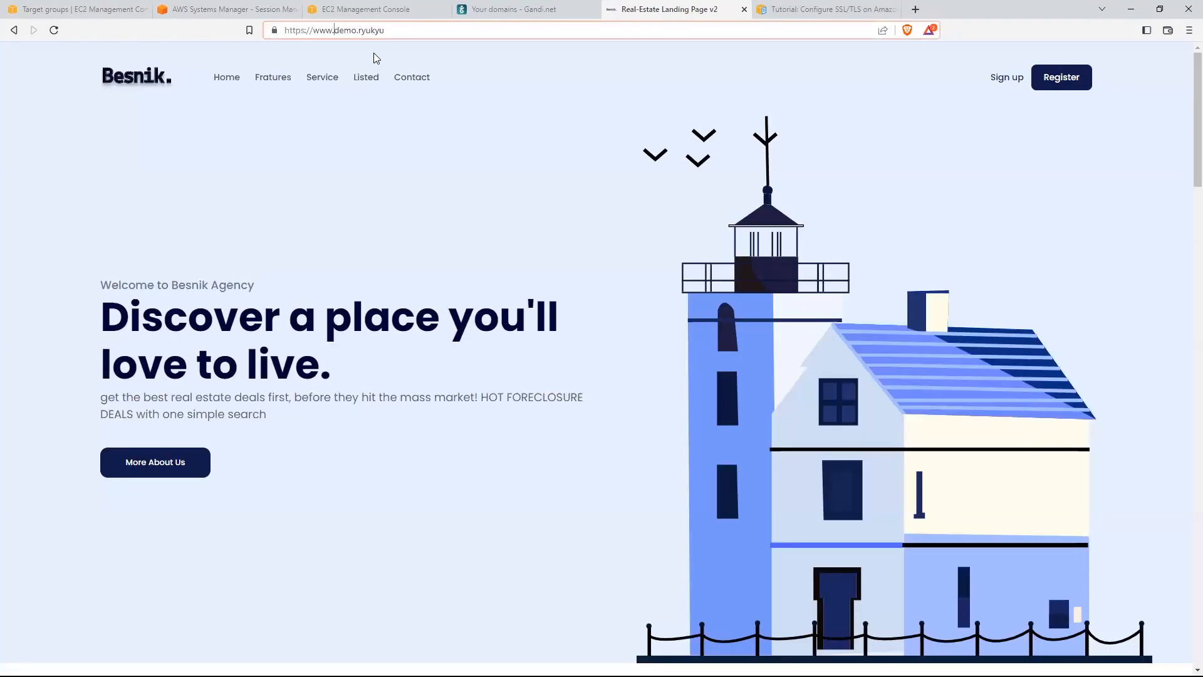
key(Left)
key(Left)
key(Left)
key(Left)
key(BackSpace)
key(Return)
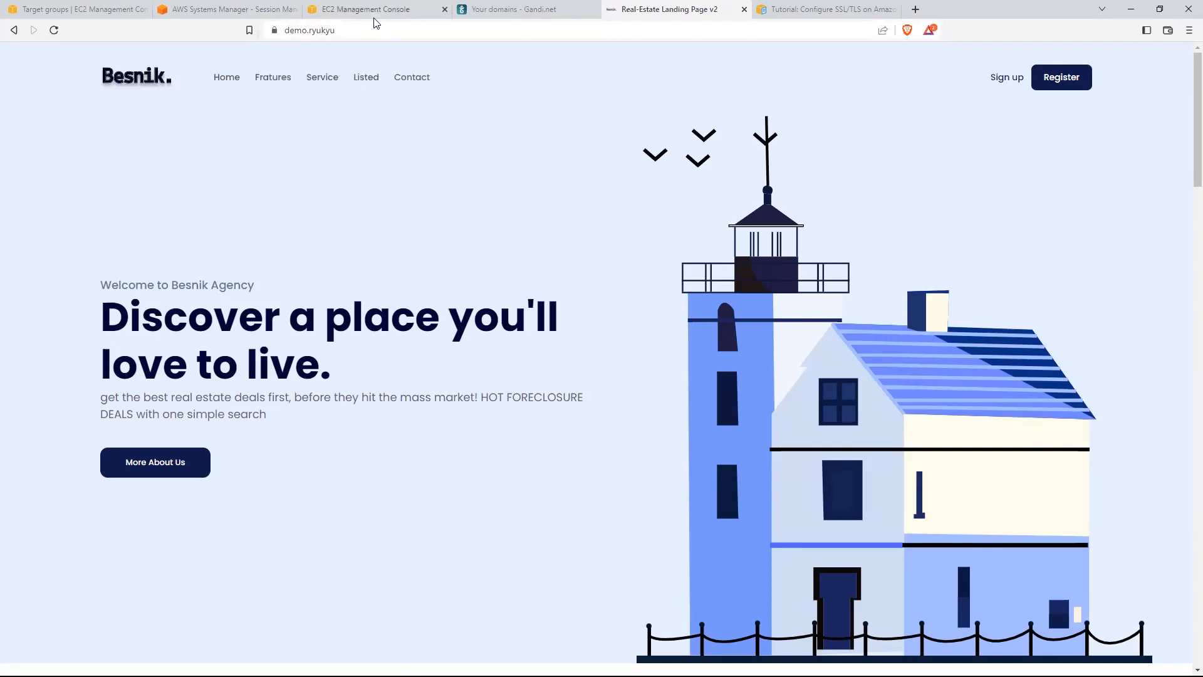
click(350, 30)
click(283, 30)
drag(280, 33, 379, 36)
click(306, 32)
key(Return)
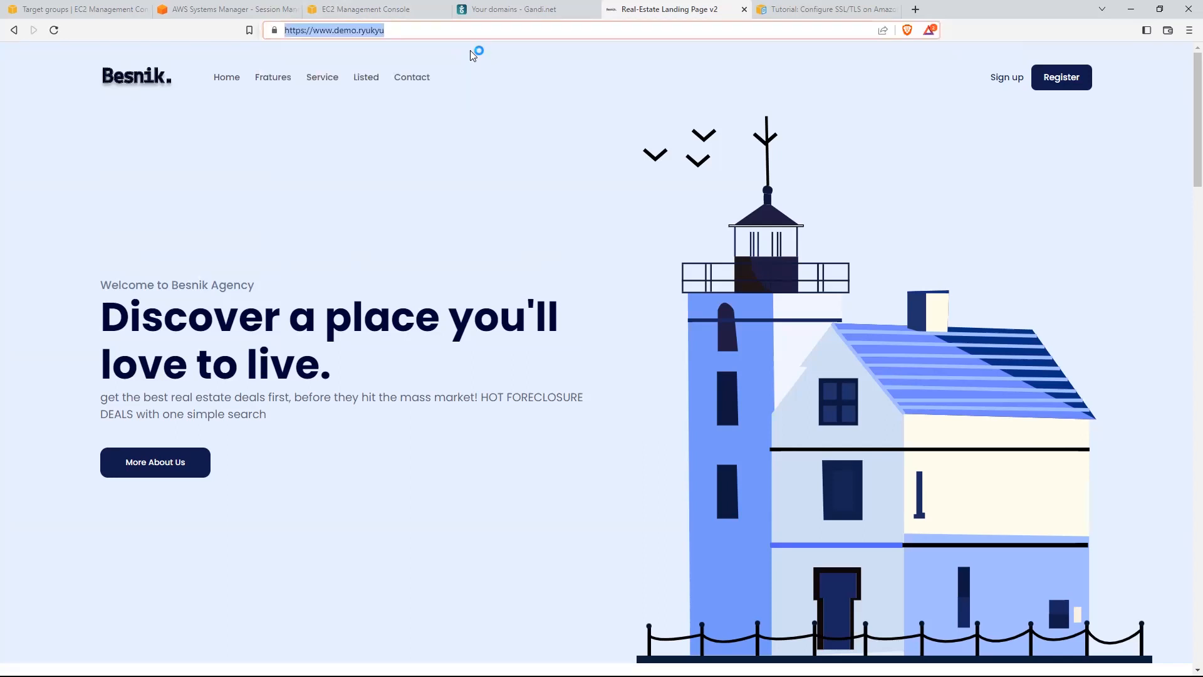